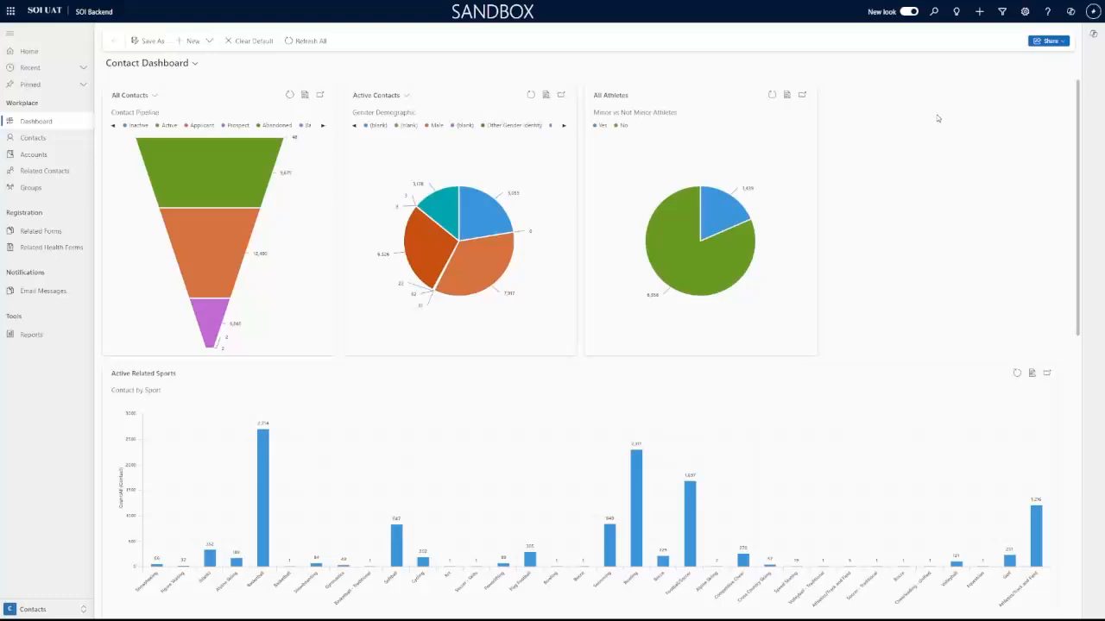
Step: Open Contacts from the sidebar and switch the view selector to All Contacts
{"action": "left_click", "coordinate": [37, 140]}
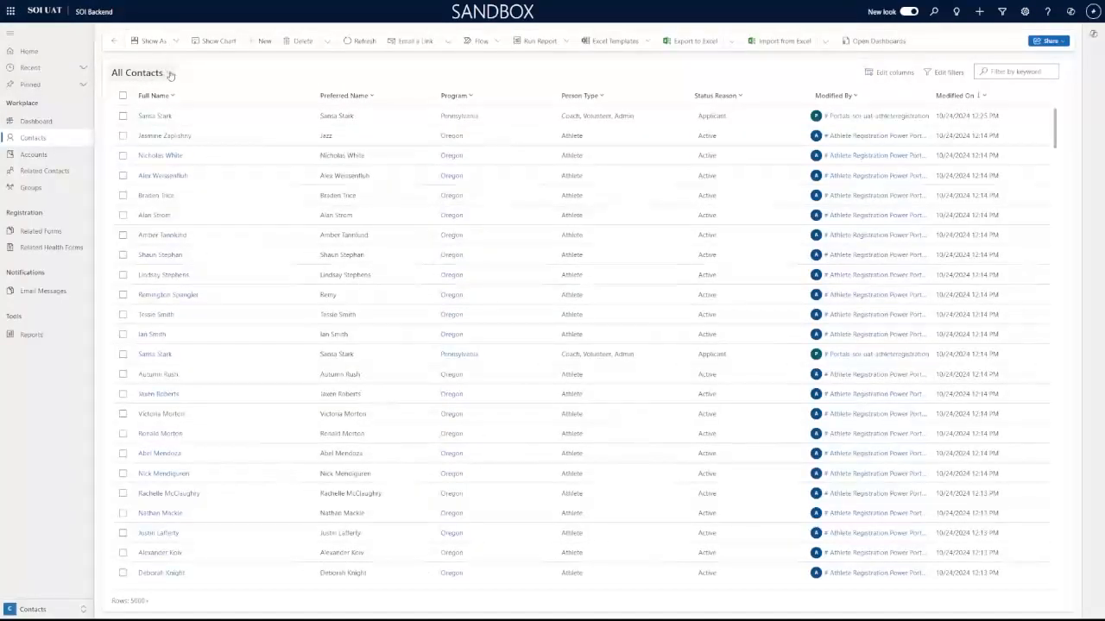
{"action": "left_click", "coordinate": [170, 75]}
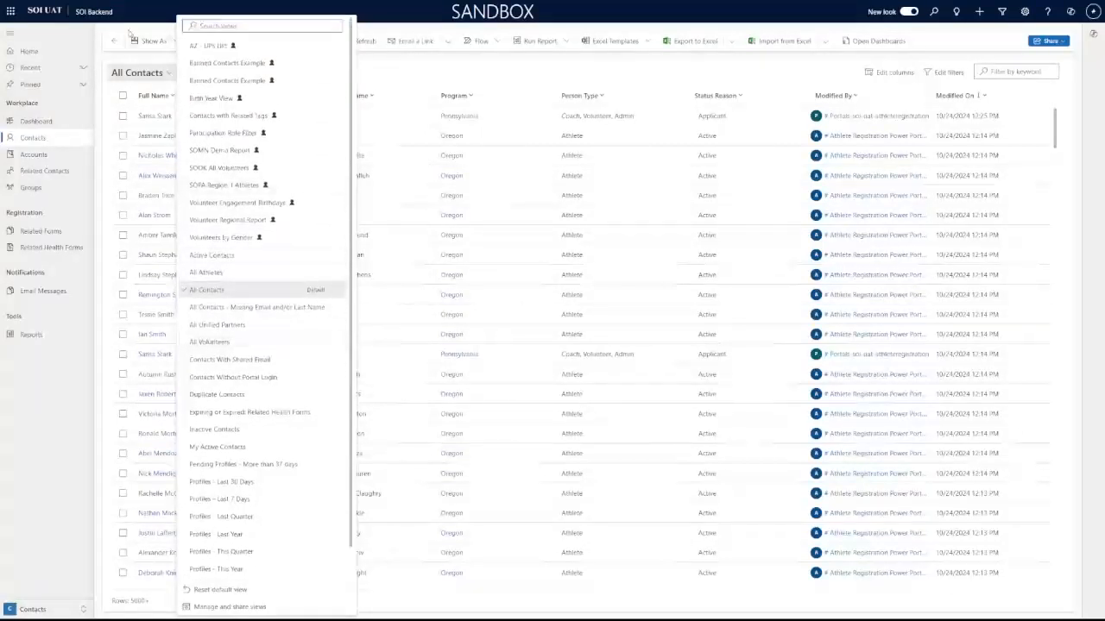
{"action": "left_click", "coordinate": [157, 78]}
{"action": "left_click", "coordinate": [168, 74]}
{"action": "scroll", "coordinate": [252, 319], "scroll_direction": "down", "scroll_amount": 1}
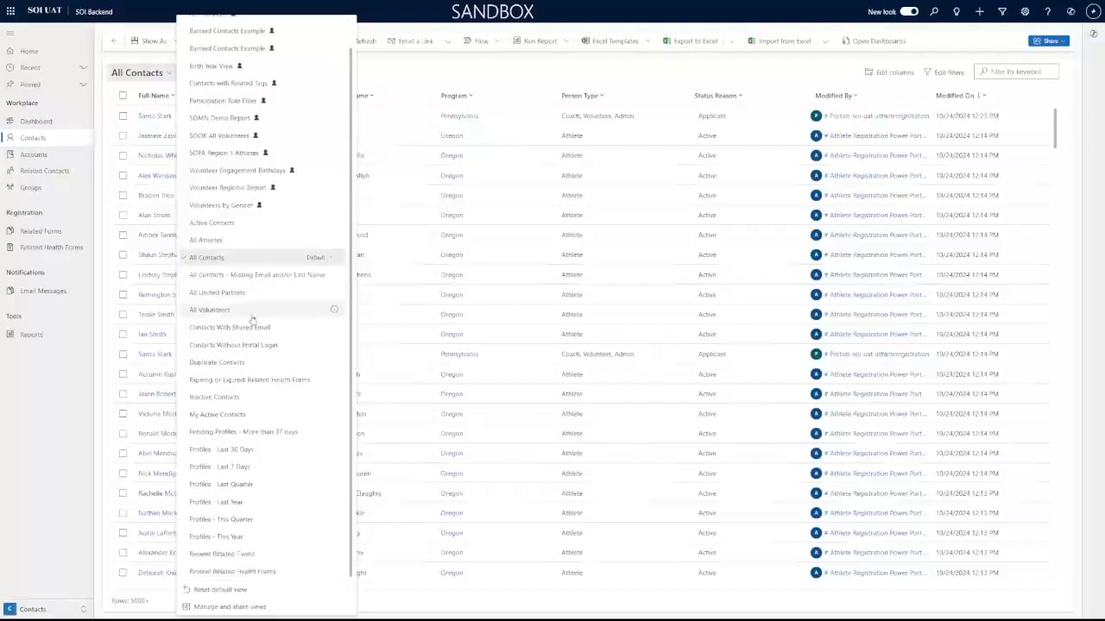
{"action": "scroll", "coordinate": [259, 393], "scroll_direction": "up", "scroll_amount": 1}
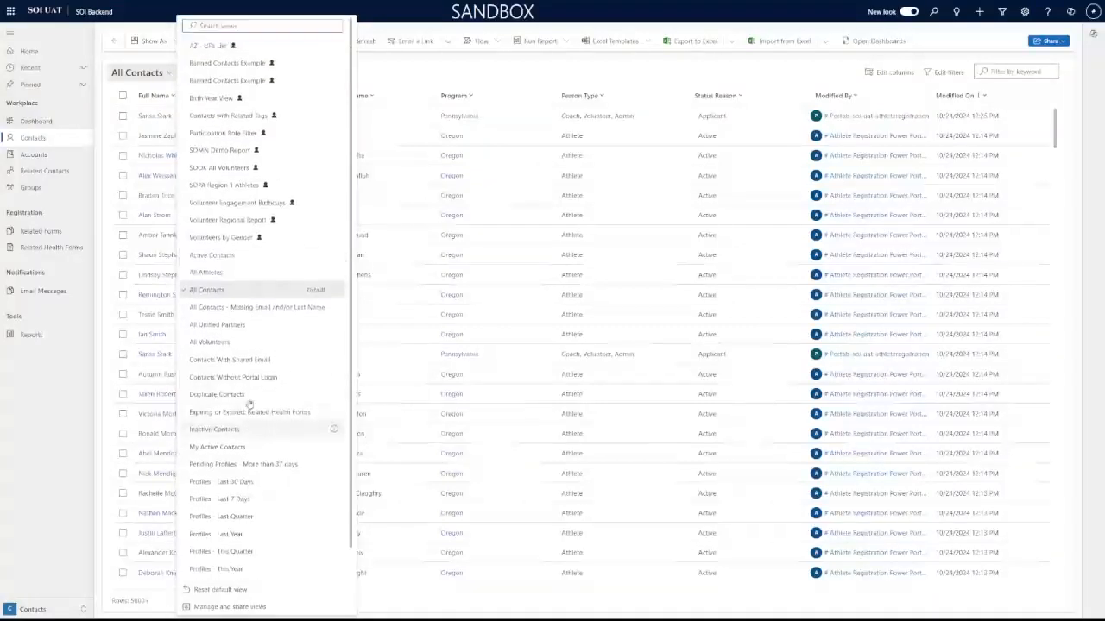
{"action": "left_click", "coordinate": [215, 293]}
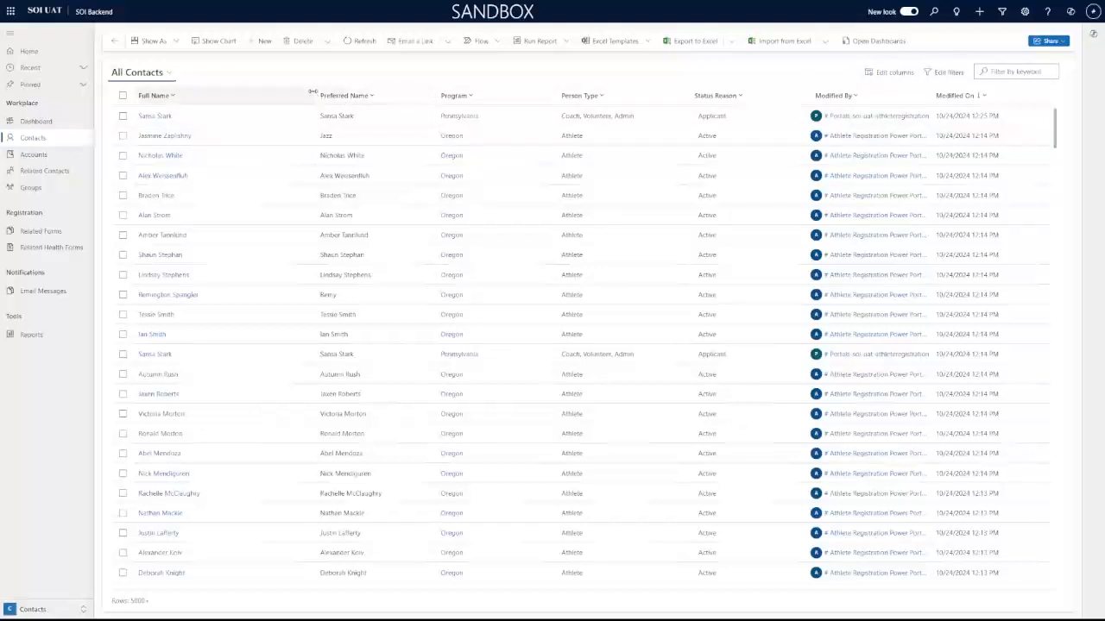
Step: Narrow the Full Name, Preferred Name, Program, Status Reason and Modified On columns, then zoom to 135%
{"action": "left_click_drag", "start_coordinate": [313, 93], "coordinate": [219, 93]}
{"action": "left_click_drag", "start_coordinate": [342, 93], "coordinate": [302, 93]}
{"action": "left_click_drag", "start_coordinate": [419, 87], "coordinate": [374, 86]}
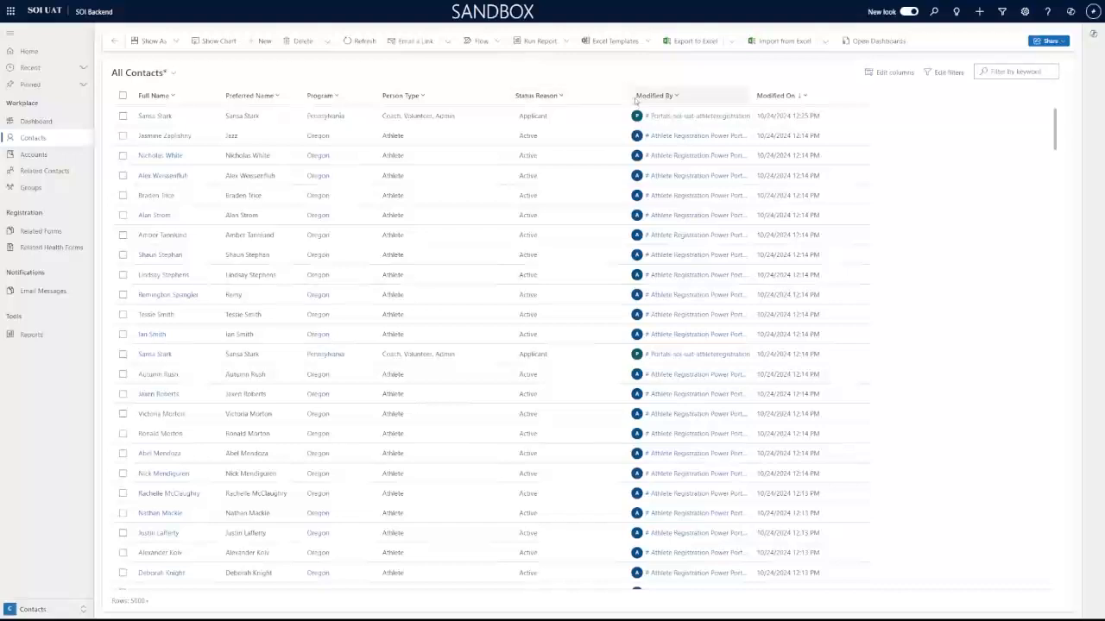
{"action": "left_click_drag", "start_coordinate": [631, 95], "coordinate": [598, 94]}
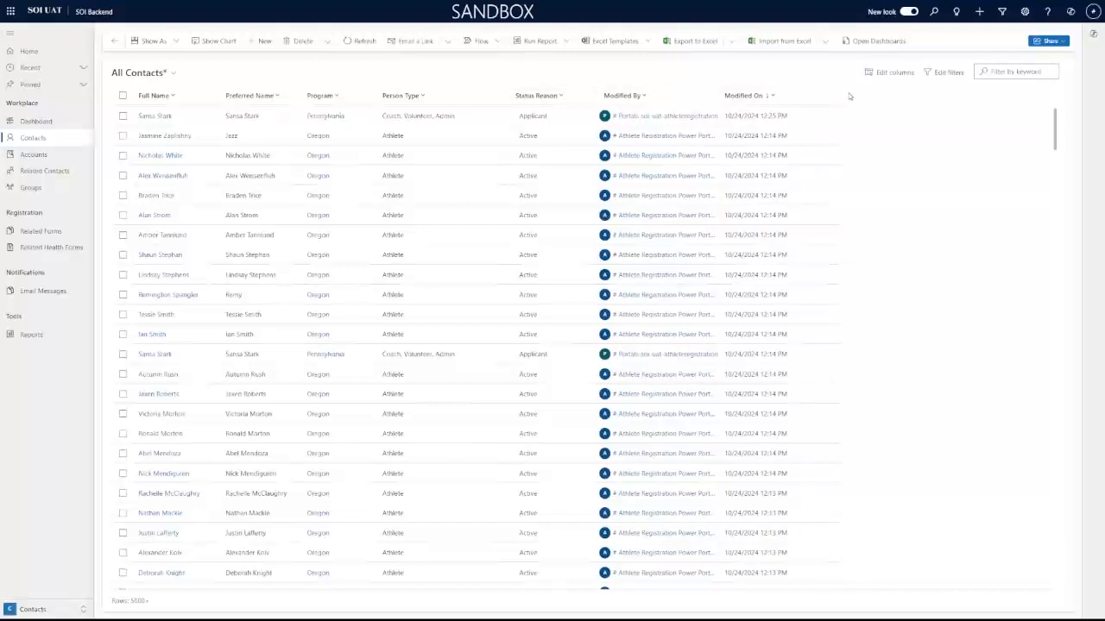
{"action": "left_click_drag", "start_coordinate": [835, 92], "coordinate": [807, 92]}
{"action": "left_click", "coordinate": [614, 99]}
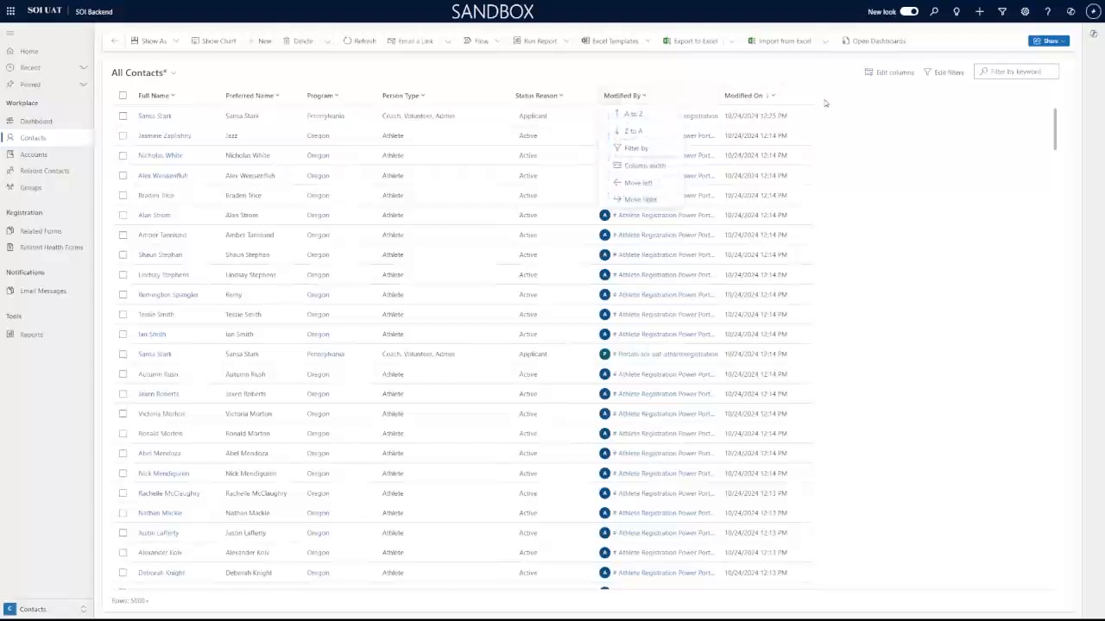
{"action": "left_click", "coordinate": [854, 103]}
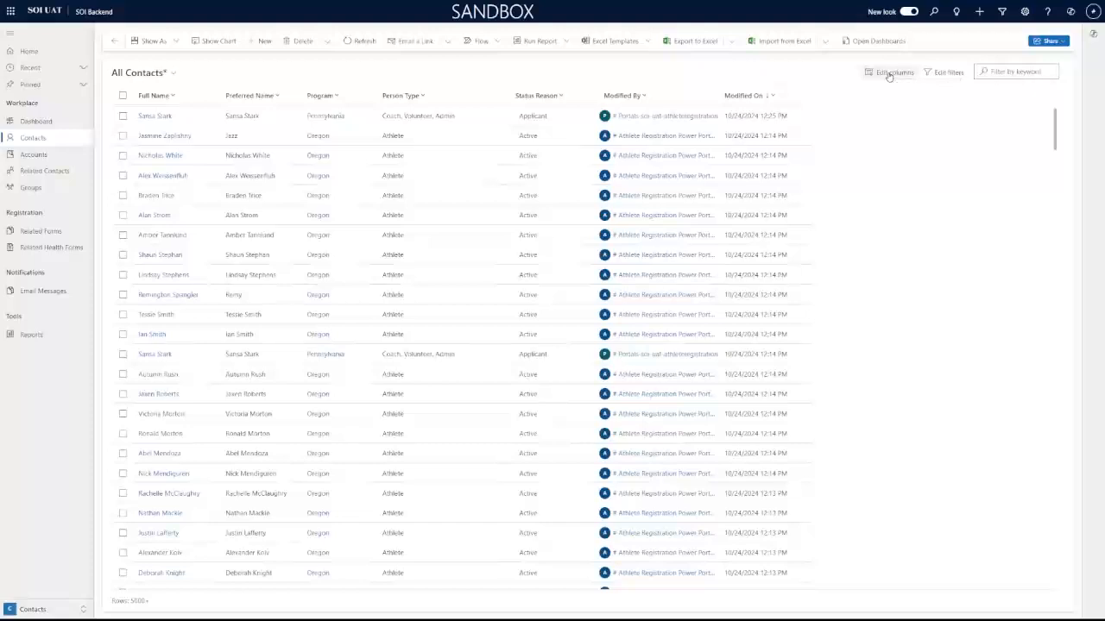
{"action": "key", "text": "ctrl+plus"}
{"action": "key", "text": "ctrl+plus"}
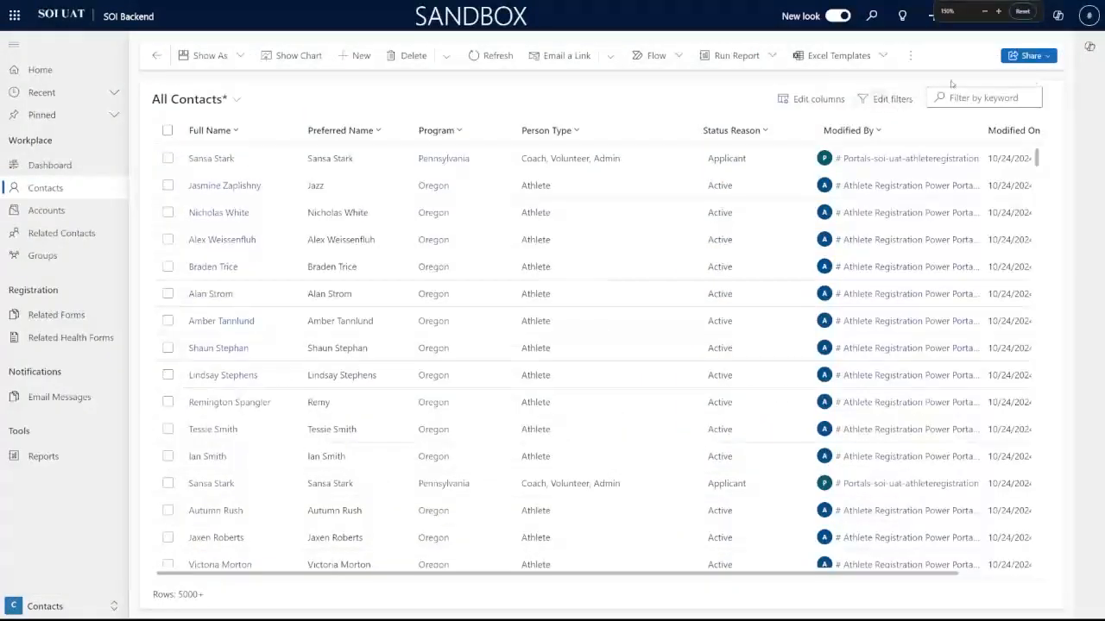
Step: In Edit columns, move Program to the top and Status Reason above Person Type
{"action": "left_click", "coordinate": [816, 99]}
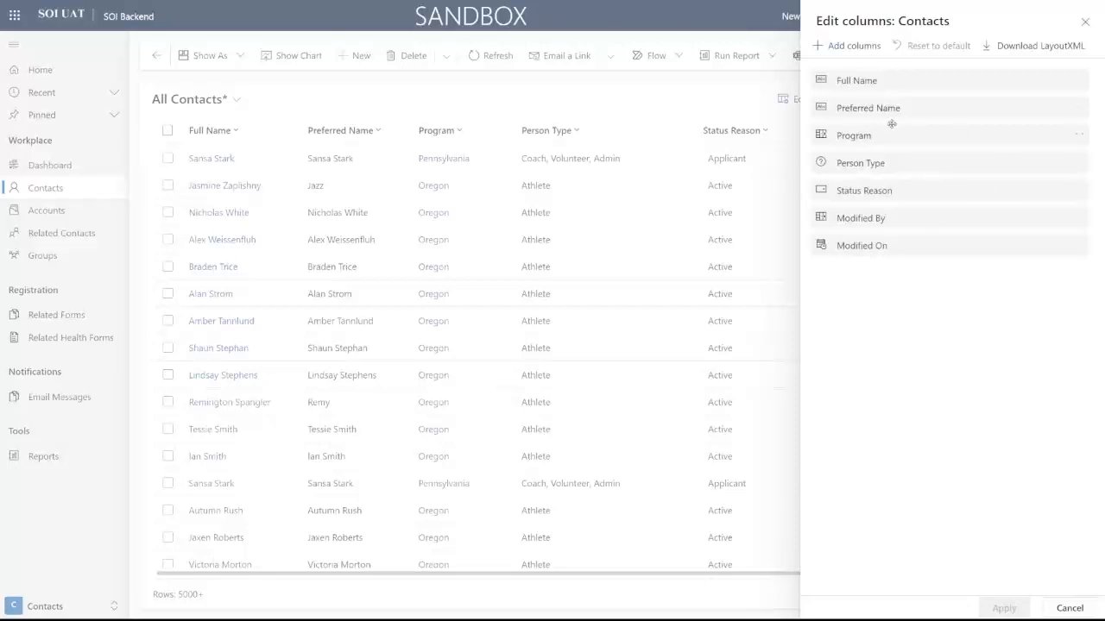
{"action": "mouse_move", "coordinate": [990, 76]}
{"action": "left_mouse_down"}
{"action": "mouse_move", "coordinate": [971, 253]}
{"action": "mouse_move", "coordinate": [981, 120]}
{"action": "mouse_move", "coordinate": [974, 64]}
{"action": "mouse_move", "coordinate": [972, 73]}
{"action": "left_mouse_up"}
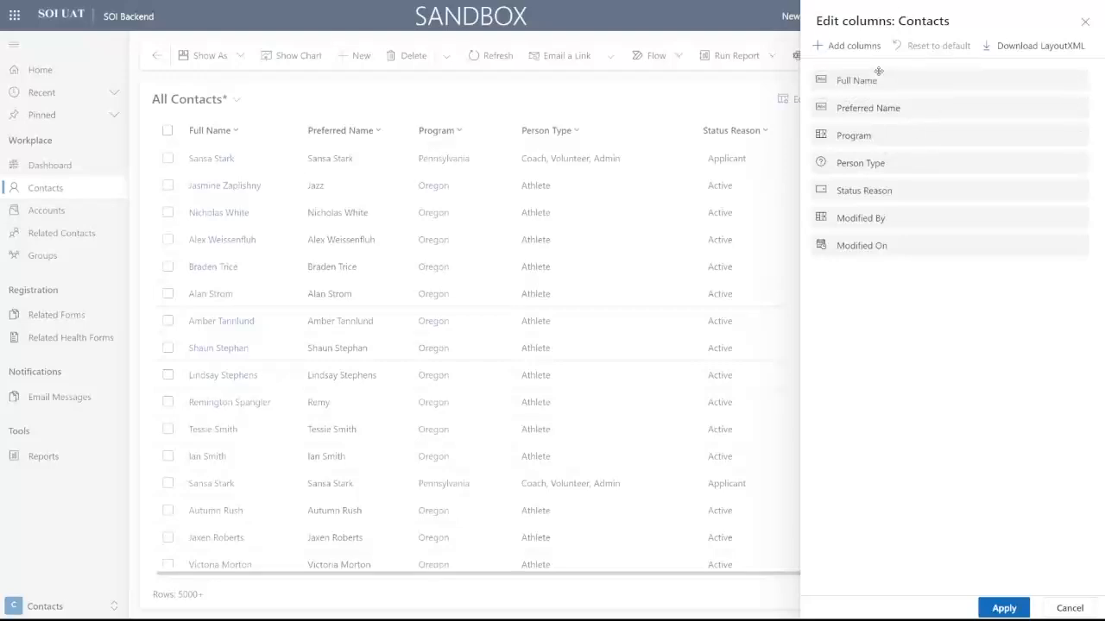
{"action": "left_click_drag", "start_coordinate": [885, 137], "coordinate": [881, 79]}
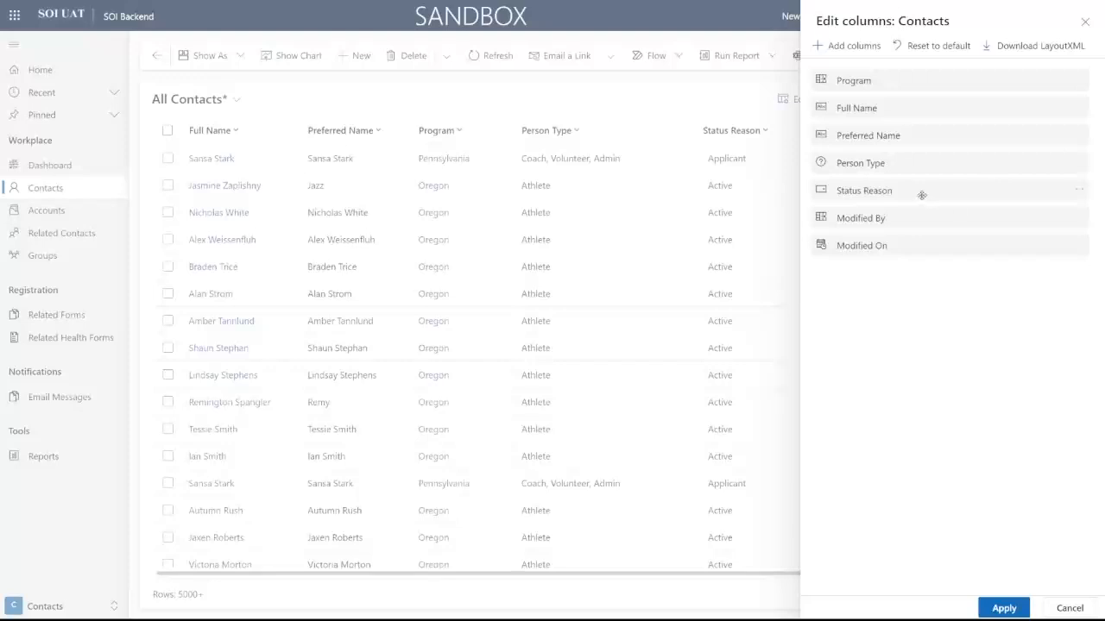
{"action": "left_click_drag", "start_coordinate": [924, 193], "coordinate": [923, 159]}
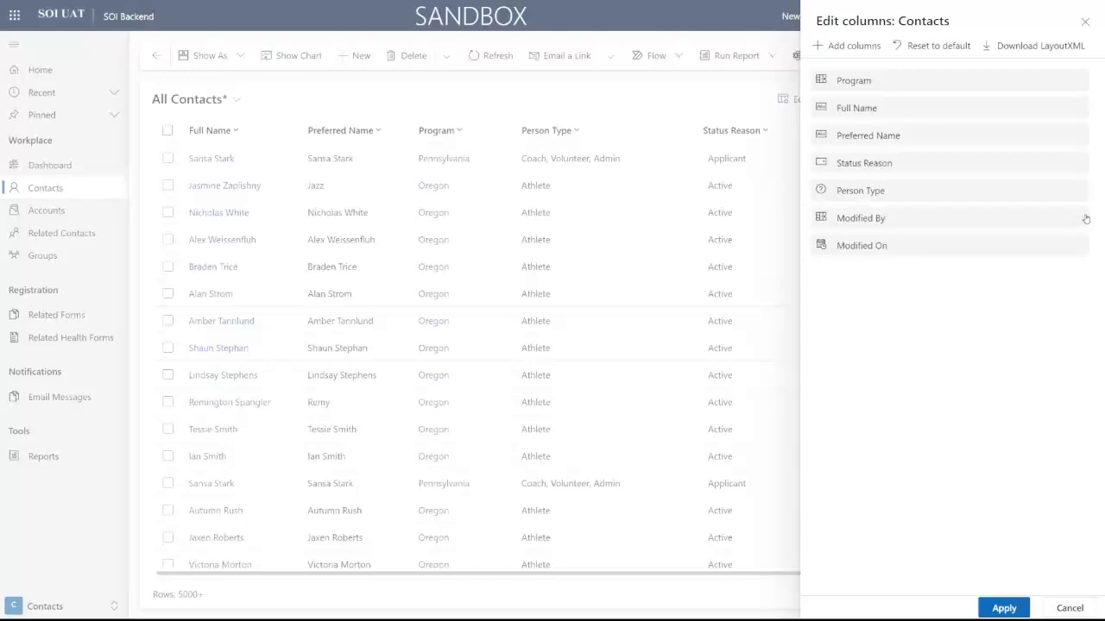
Step: Remove the Modified By and Modified On columns and apply the new layout
{"action": "left_click", "coordinate": [1079, 221]}
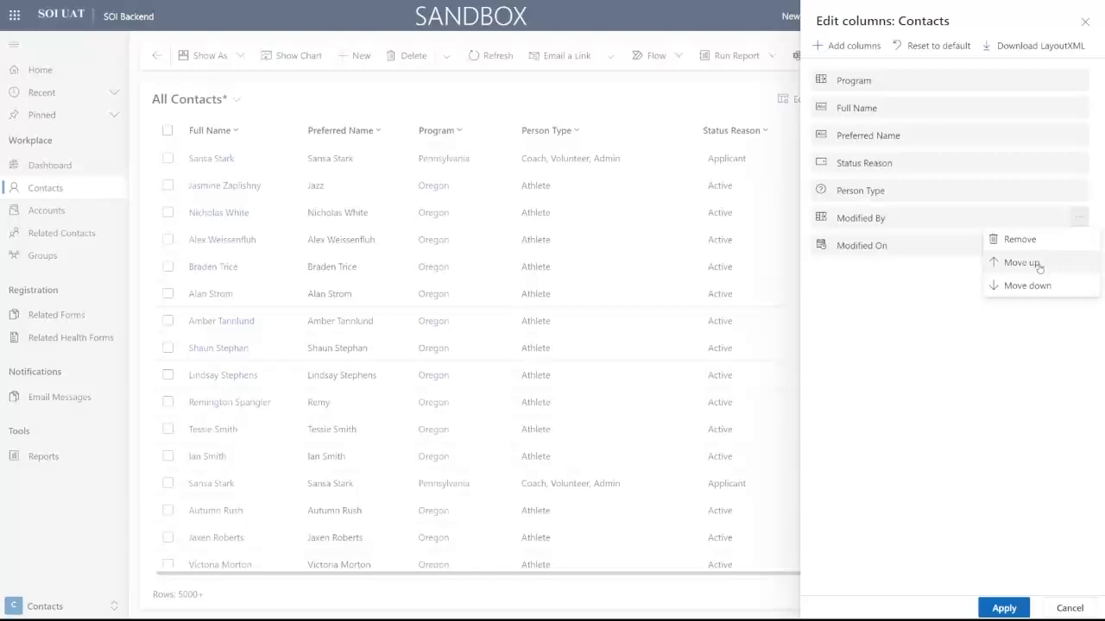
{"action": "left_click", "coordinate": [1038, 267]}
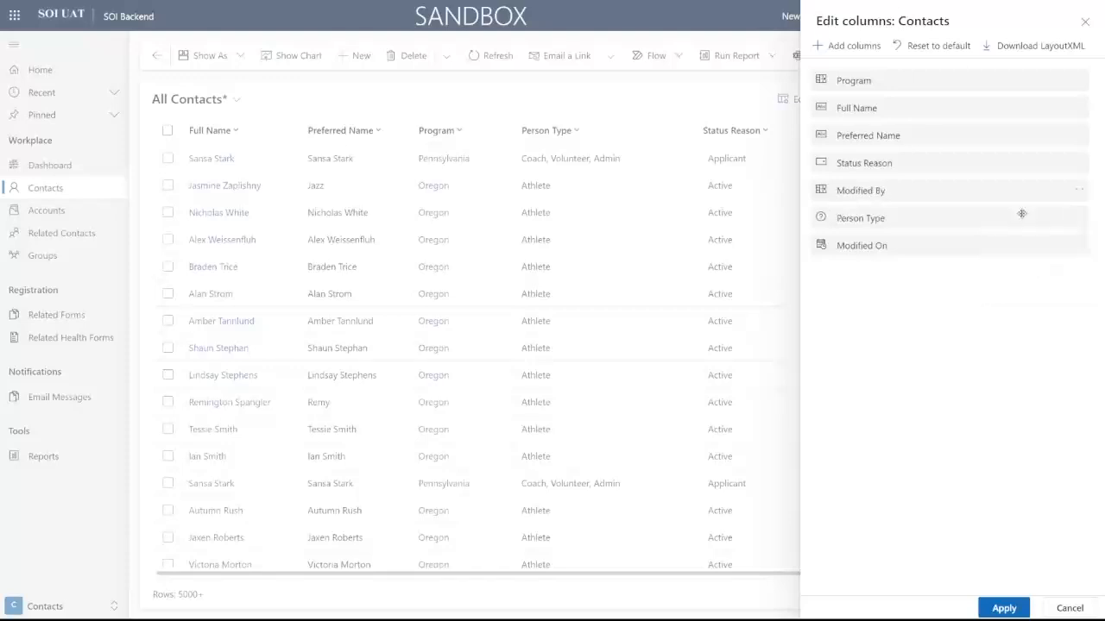
{"action": "left_click", "coordinate": [1079, 190]}
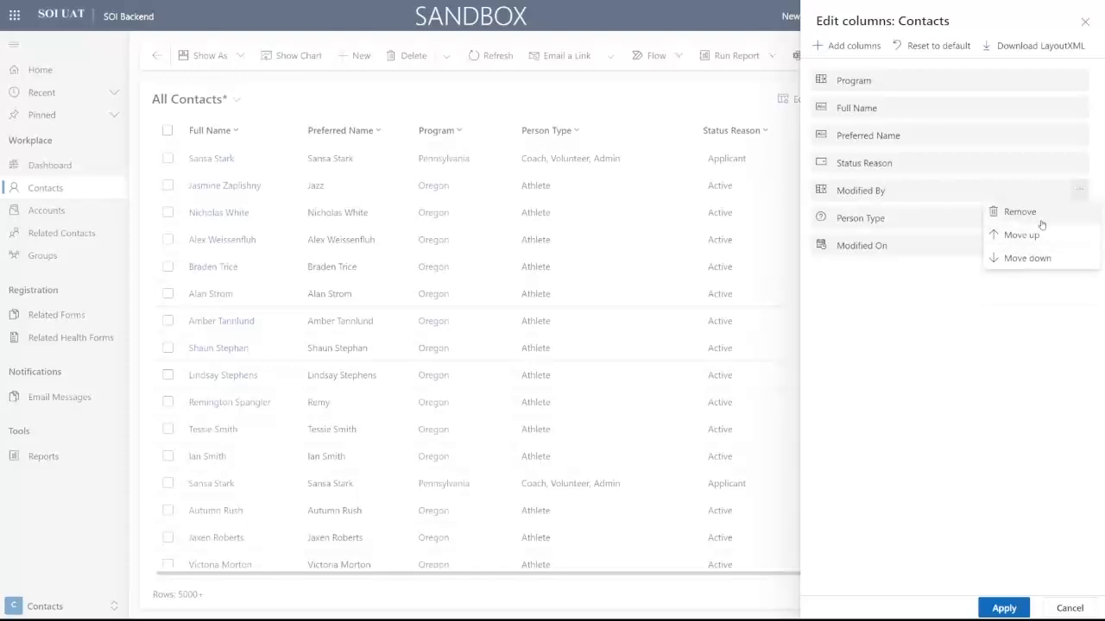
{"action": "left_click", "coordinate": [1039, 213]}
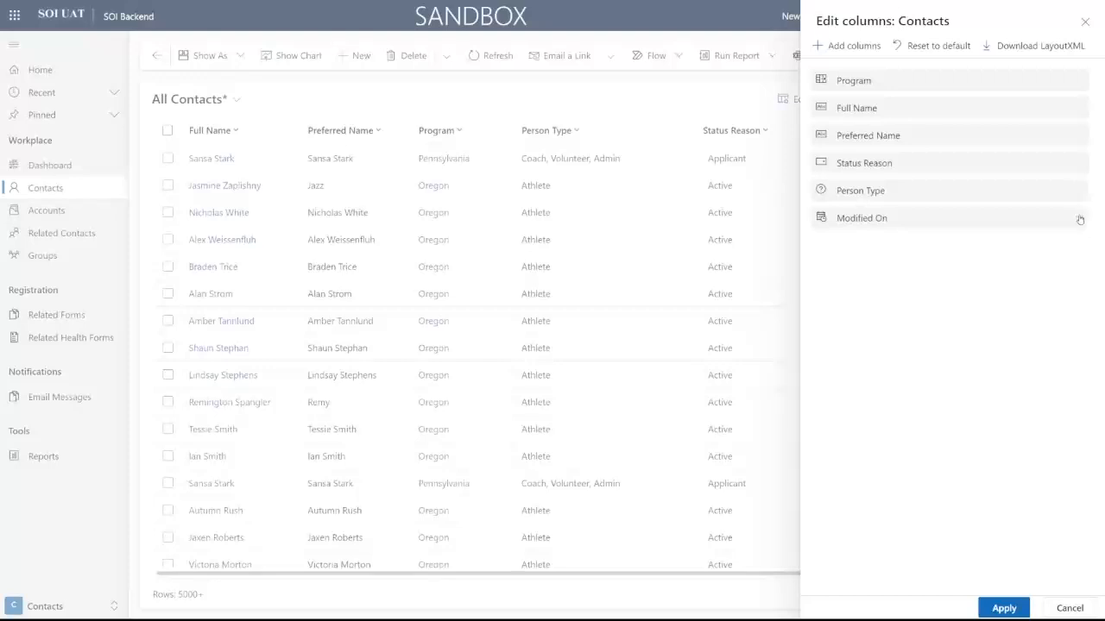
{"action": "left_click", "coordinate": [1079, 217]}
{"action": "left_click", "coordinate": [1044, 239]}
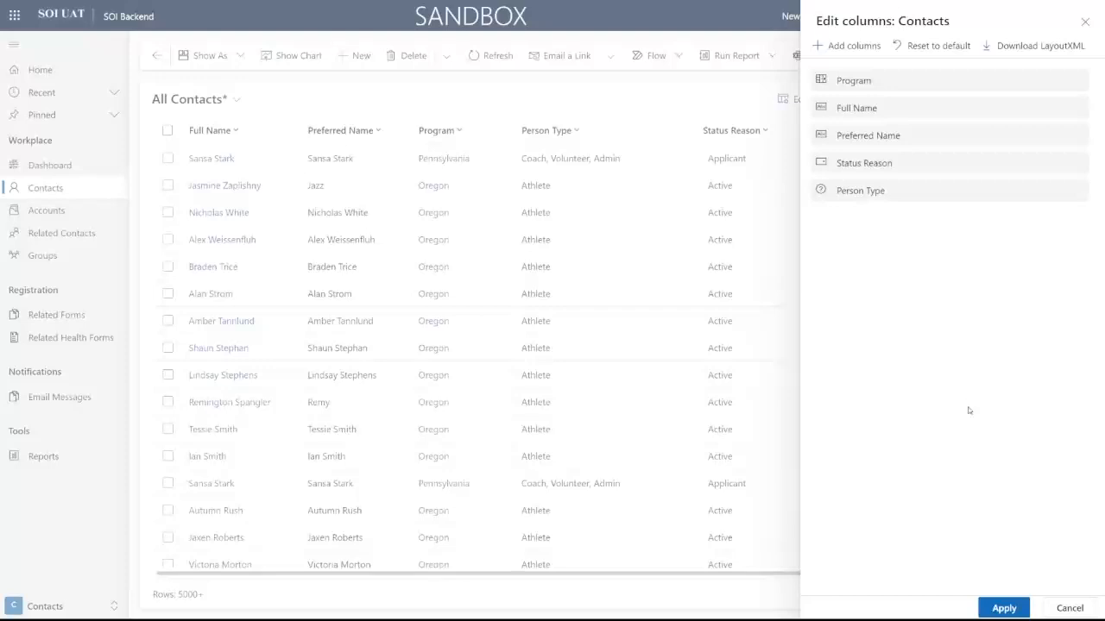
{"action": "left_click", "coordinate": [1003, 609]}
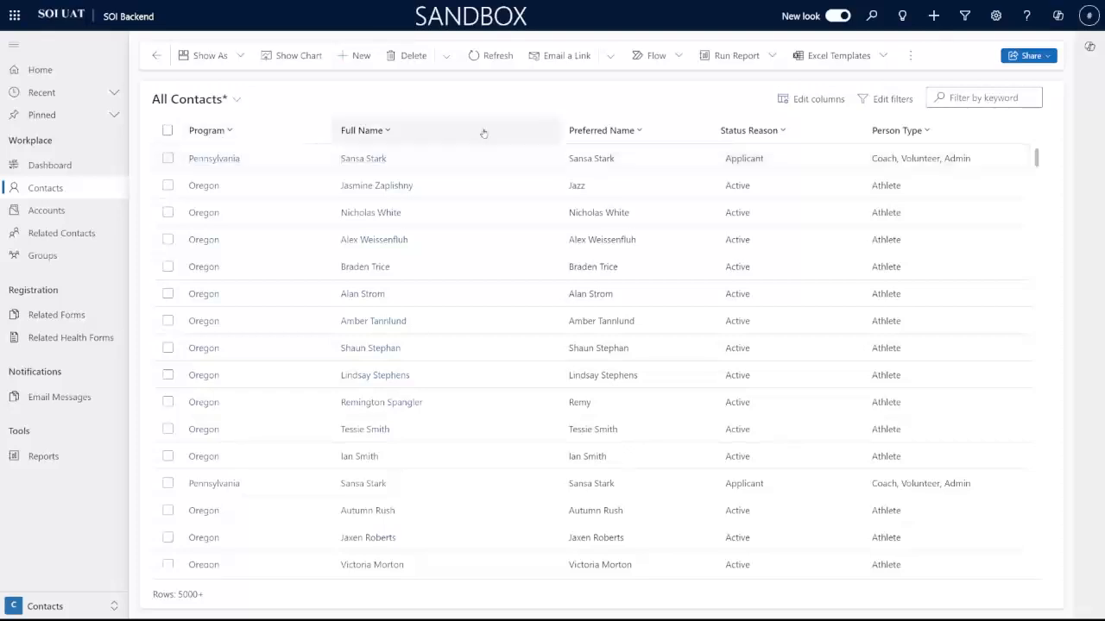
Step: Open Edit columns > Add columns and browse the Contact field list, briefly checking Related
{"action": "left_click", "coordinate": [820, 100]}
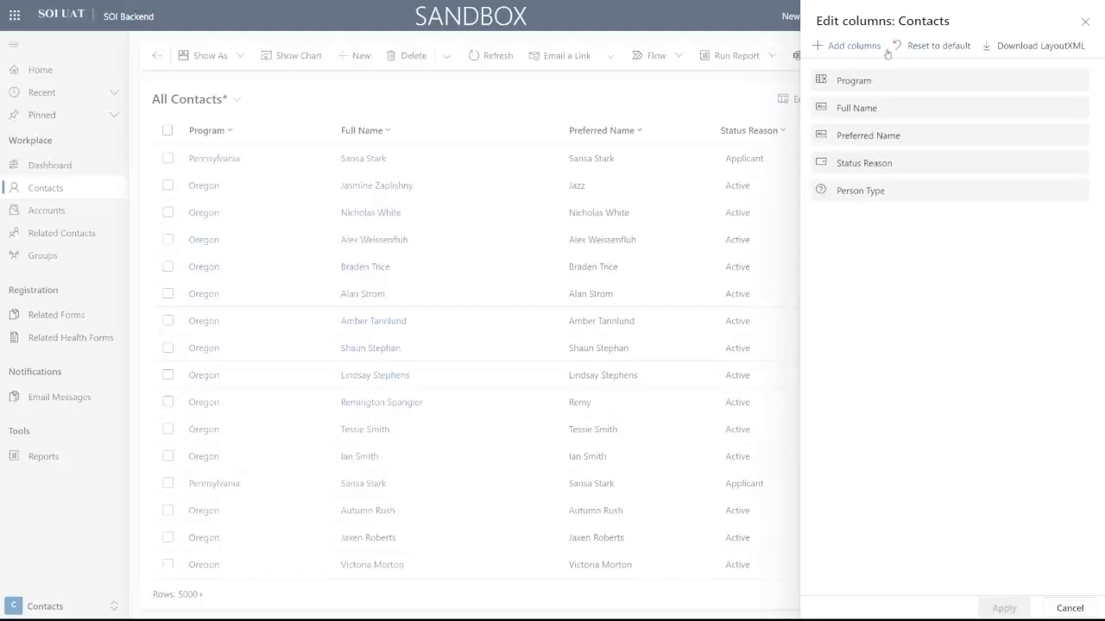
{"action": "left_click", "coordinate": [834, 50]}
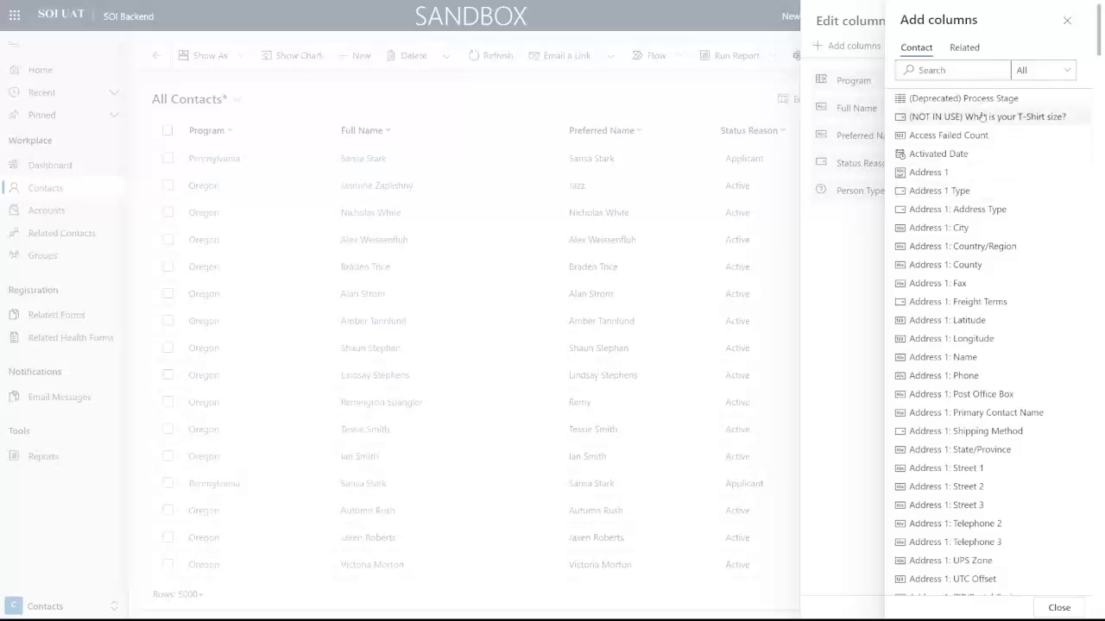
{"action": "scroll", "coordinate": [980, 210], "scroll_direction": "down", "scroll_amount": 2}
{"action": "scroll", "coordinate": [980, 210], "scroll_direction": "down", "scroll_amount": 3}
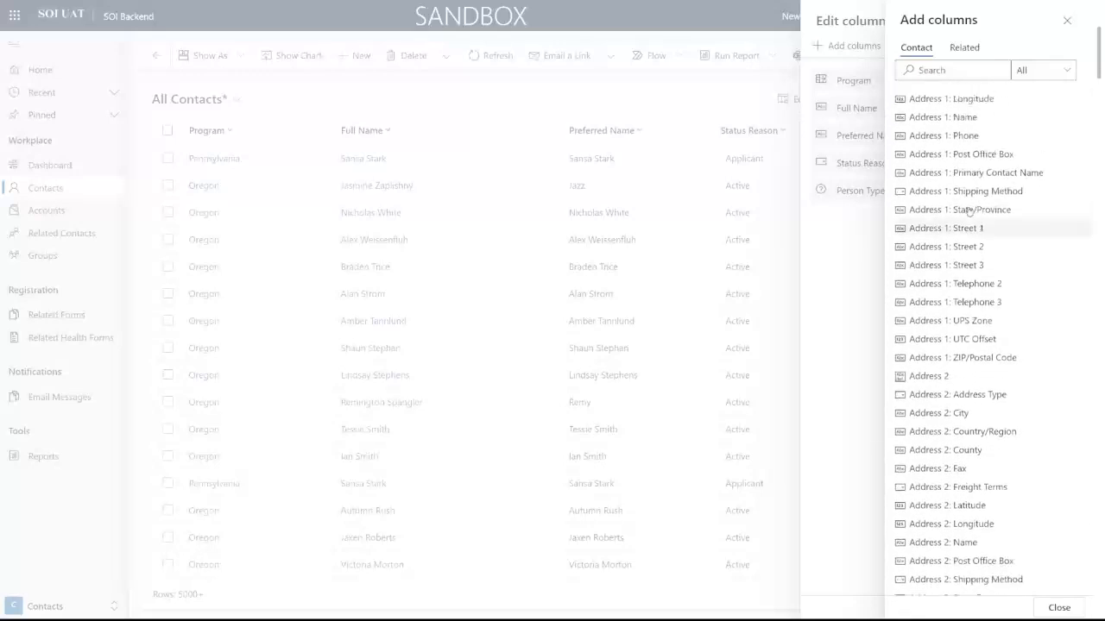
{"action": "scroll", "coordinate": [966, 207], "scroll_direction": "up", "scroll_amount": 5}
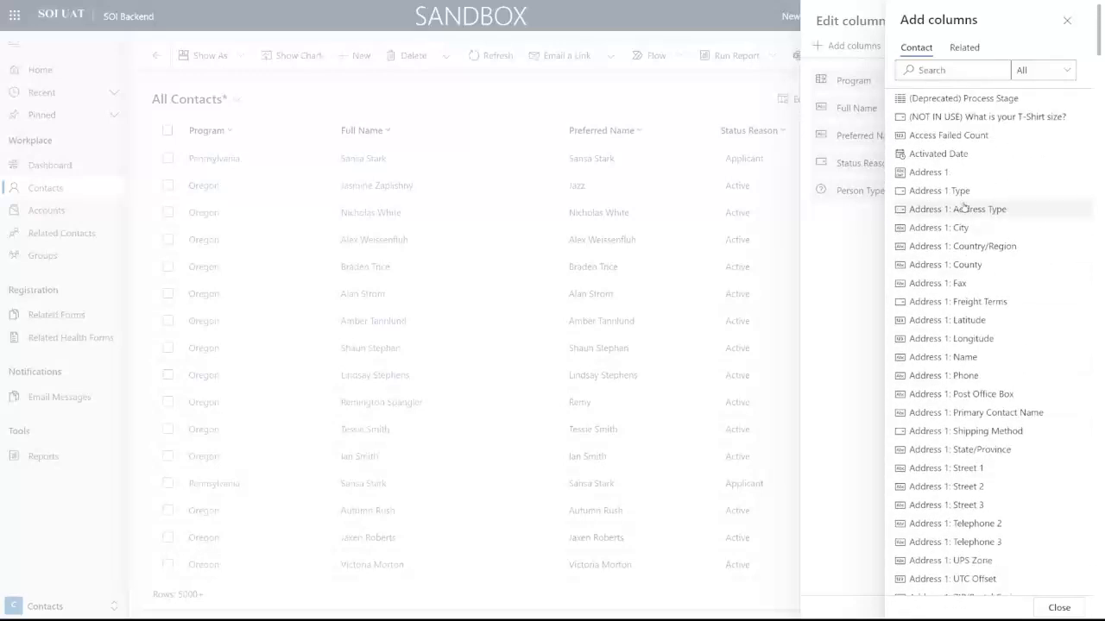
{"action": "left_click", "coordinate": [982, 55]}
{"action": "left_click", "coordinate": [937, 49]}
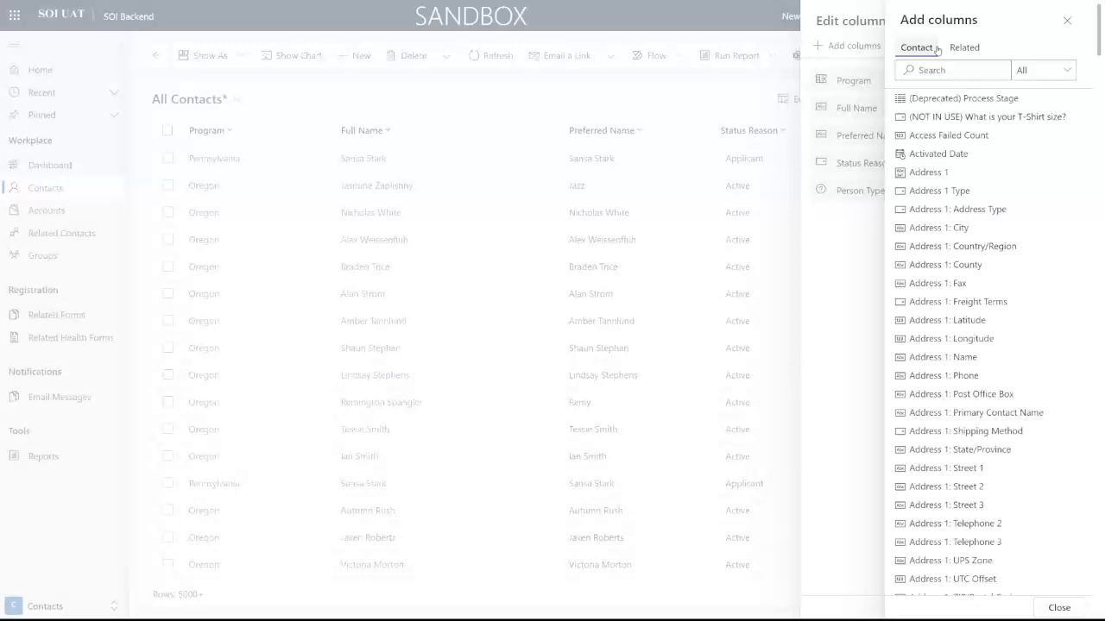
{"action": "scroll", "coordinate": [962, 187], "scroll_direction": "down", "scroll_amount": 10}
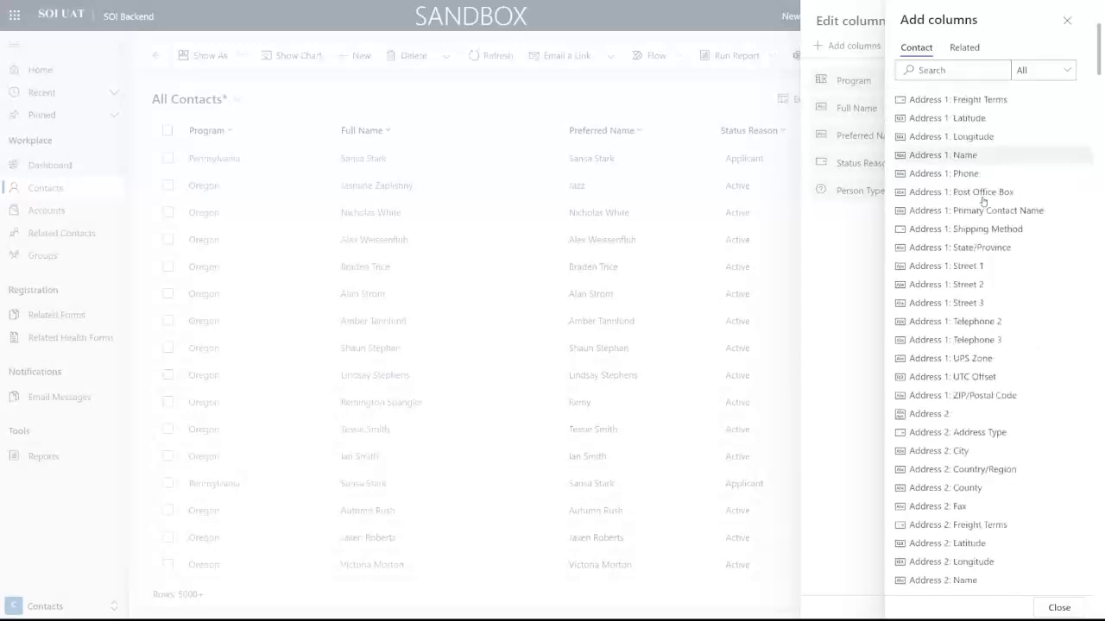
{"action": "scroll", "coordinate": [976, 201], "scroll_direction": "down", "scroll_amount": 10}
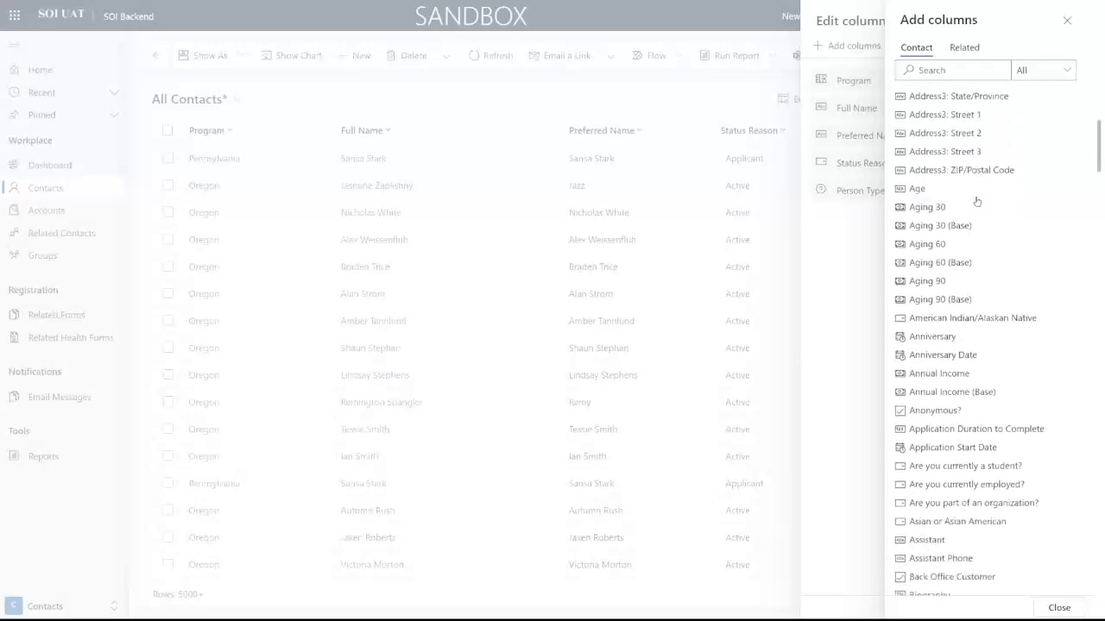
{"action": "scroll", "coordinate": [983, 212], "scroll_direction": "down", "scroll_amount": 9}
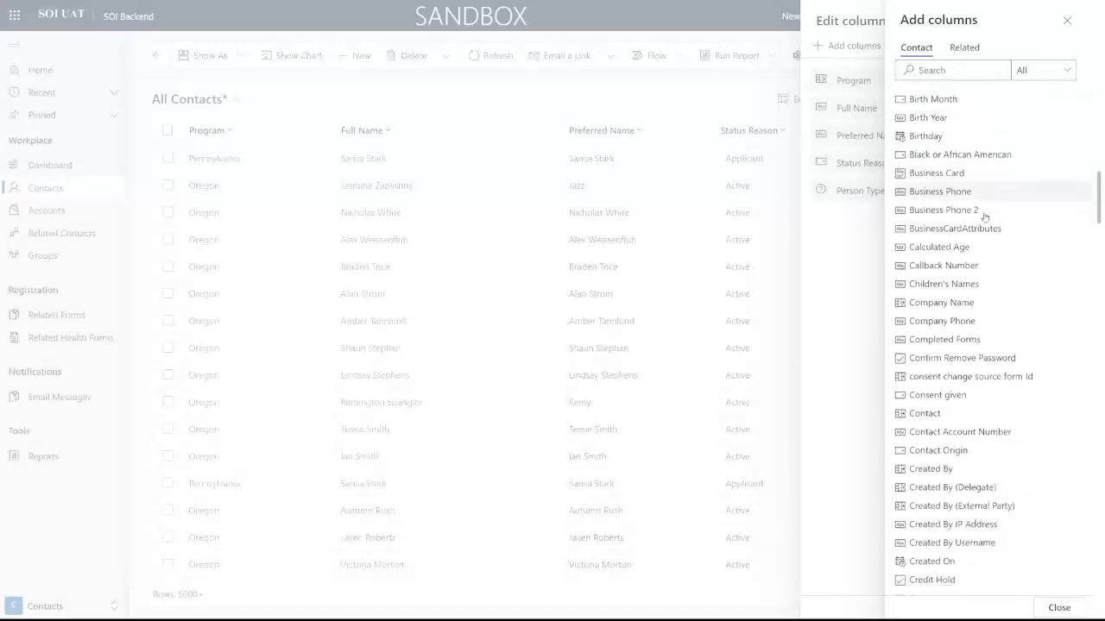
{"action": "left_click_drag", "start_coordinate": [1101, 194], "coordinate": [1094, 49]}
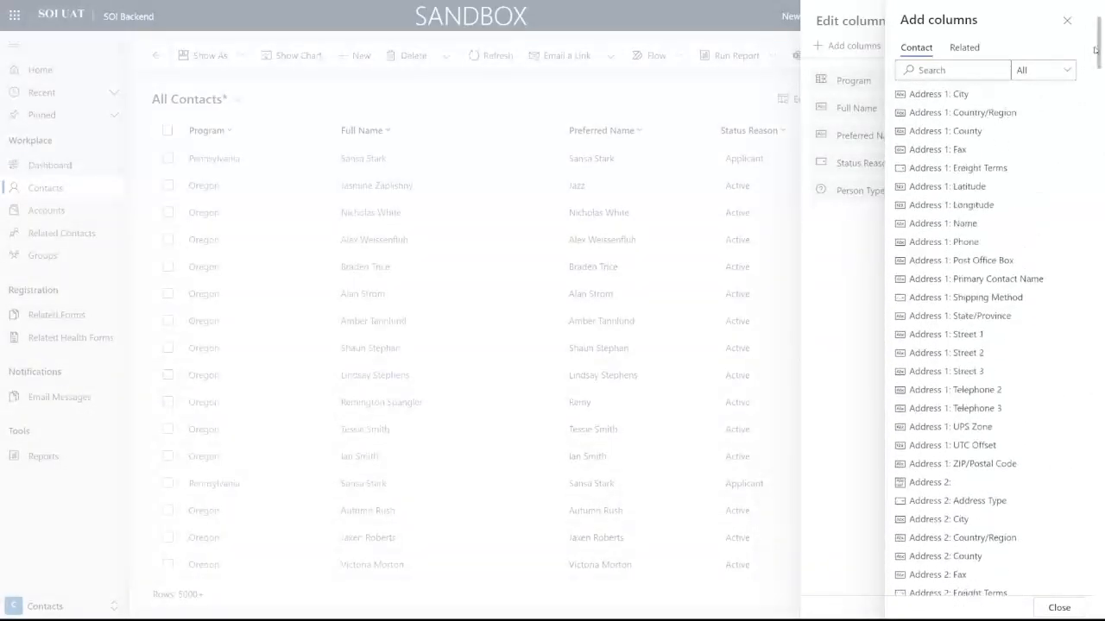
Step: Scroll through the Related tab's columns, then go back to the Contact tab's fields
{"action": "left_click", "coordinate": [965, 48]}
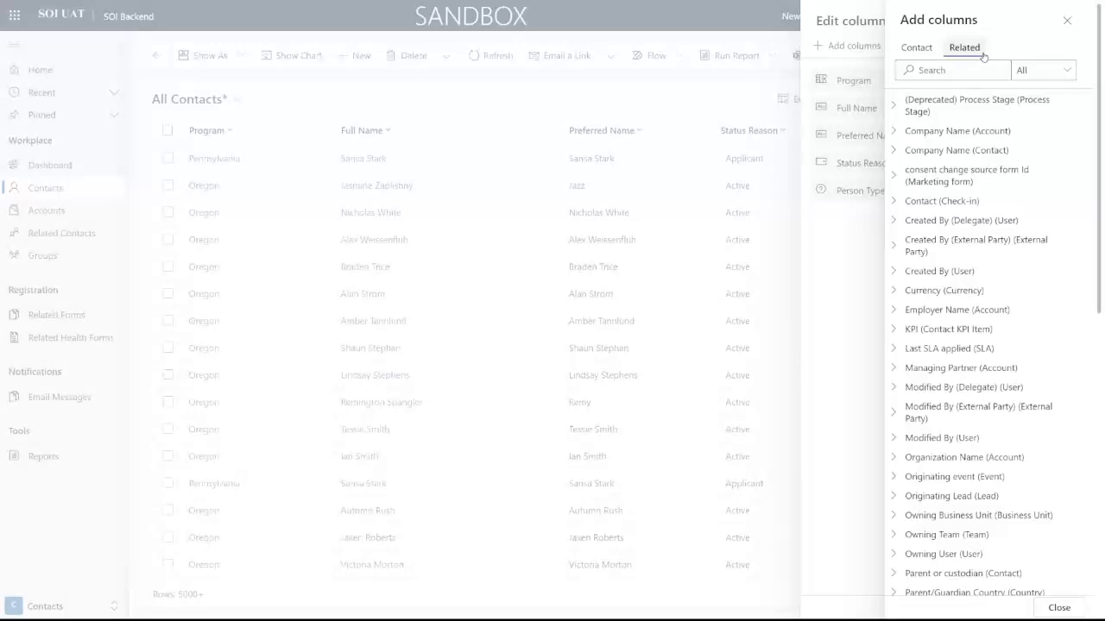
{"action": "scroll", "coordinate": [981, 161], "scroll_direction": "down", "scroll_amount": 5}
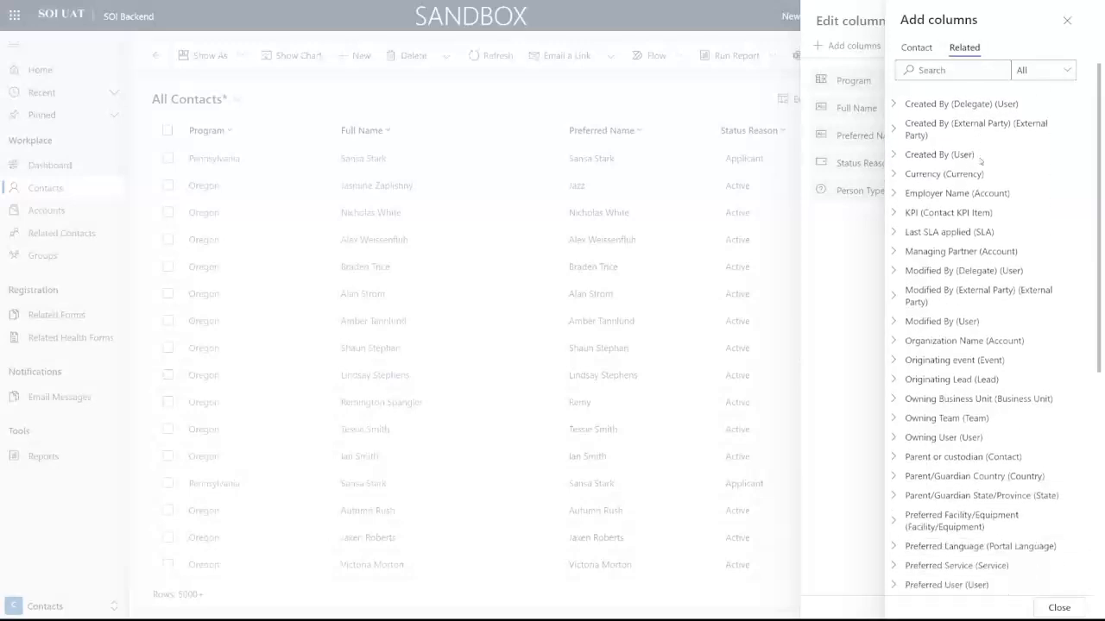
{"action": "scroll", "coordinate": [981, 161], "scroll_direction": "down", "scroll_amount": 3}
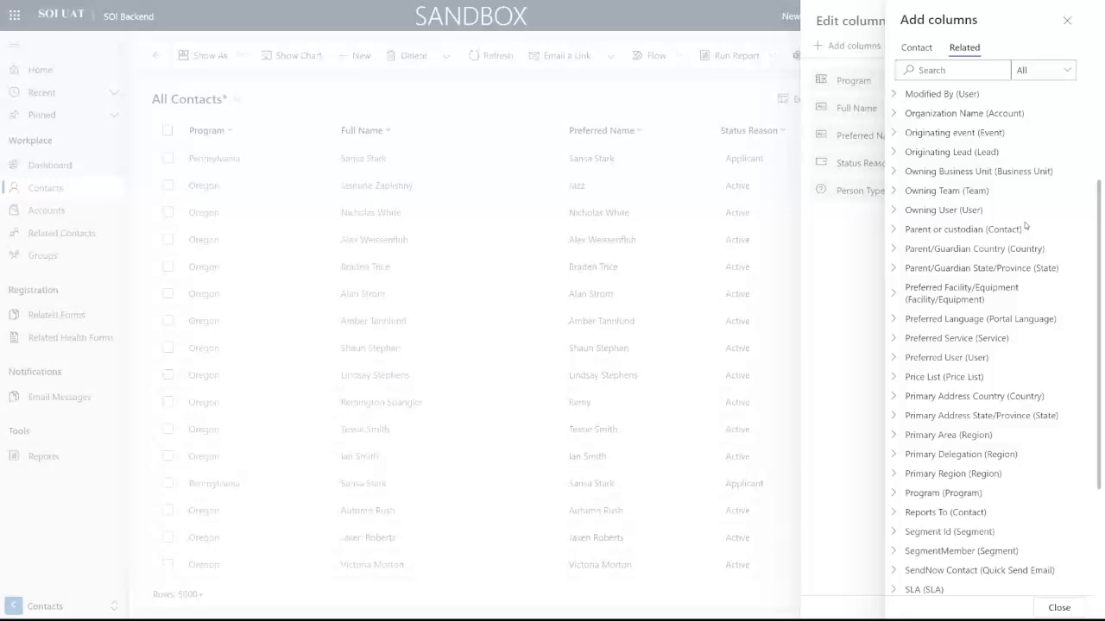
{"action": "scroll", "coordinate": [1026, 223], "scroll_direction": "down", "scroll_amount": 2}
{"action": "scroll", "coordinate": [1026, 233], "scroll_direction": "down", "scroll_amount": 3}
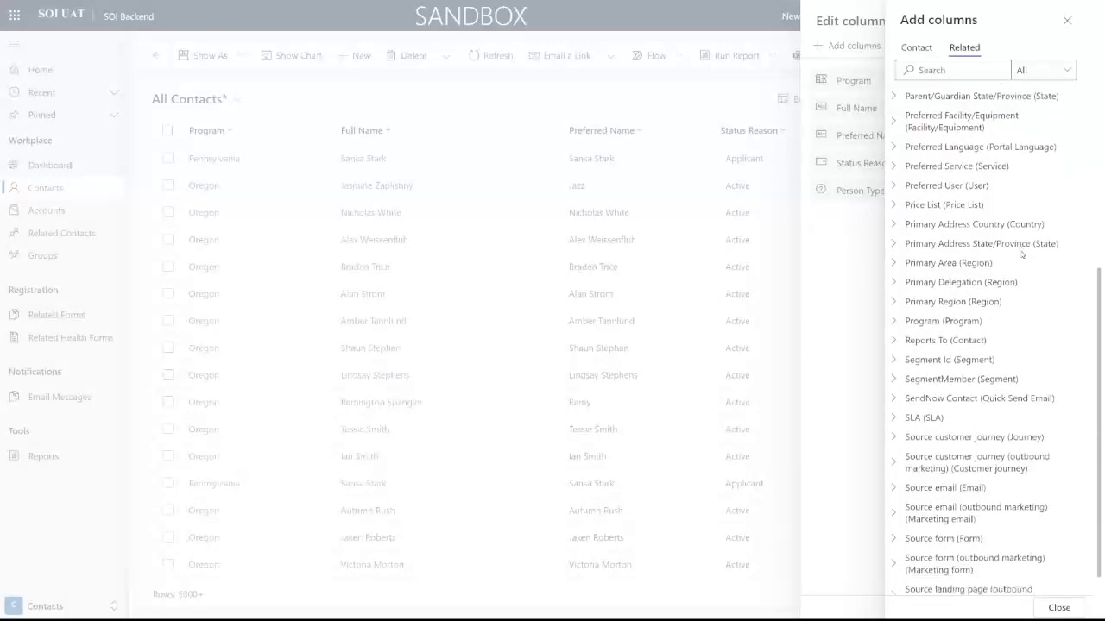
{"action": "scroll", "coordinate": [1022, 254], "scroll_direction": "down", "scroll_amount": 2}
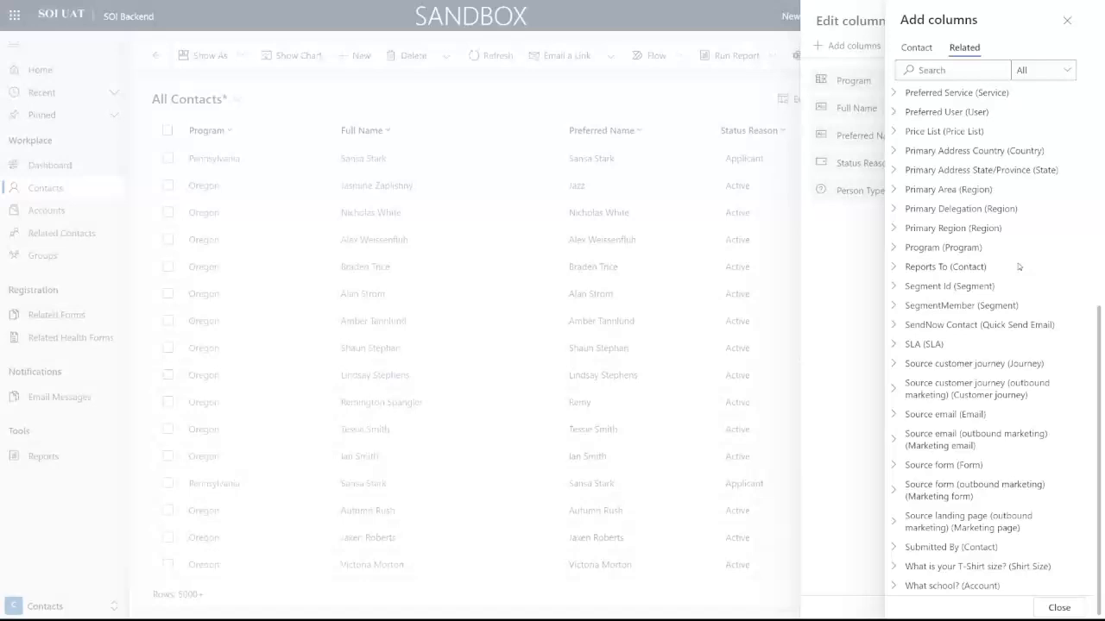
{"action": "left_click", "coordinate": [917, 48]}
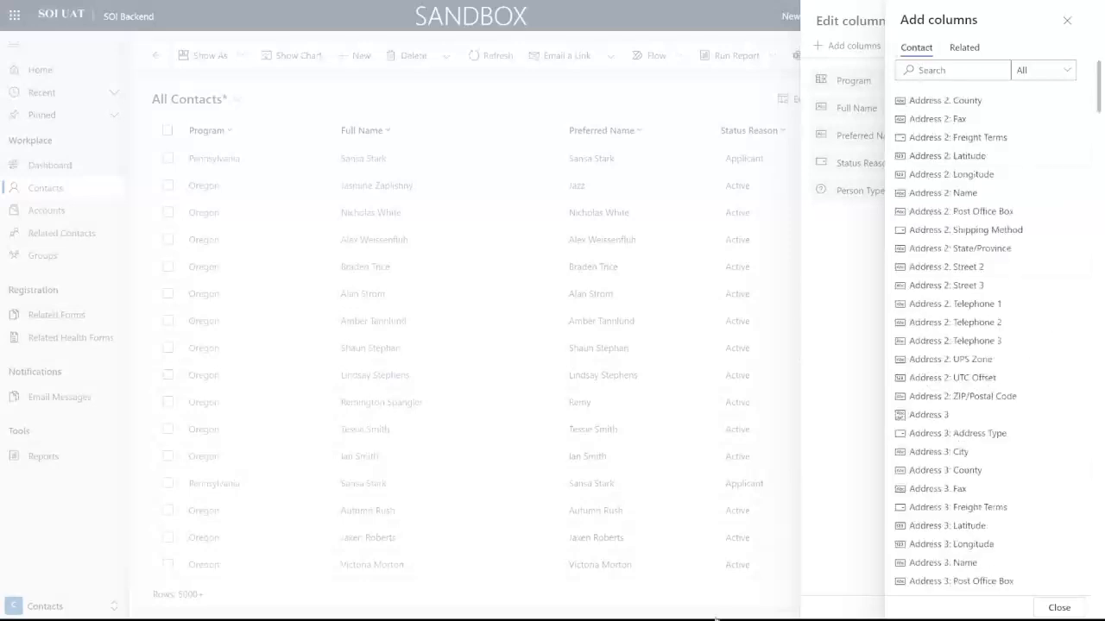
Step: Search for and add the Primary Region, Primary Area and Primary Delegation columns
{"action": "left_click", "coordinate": [961, 68]}
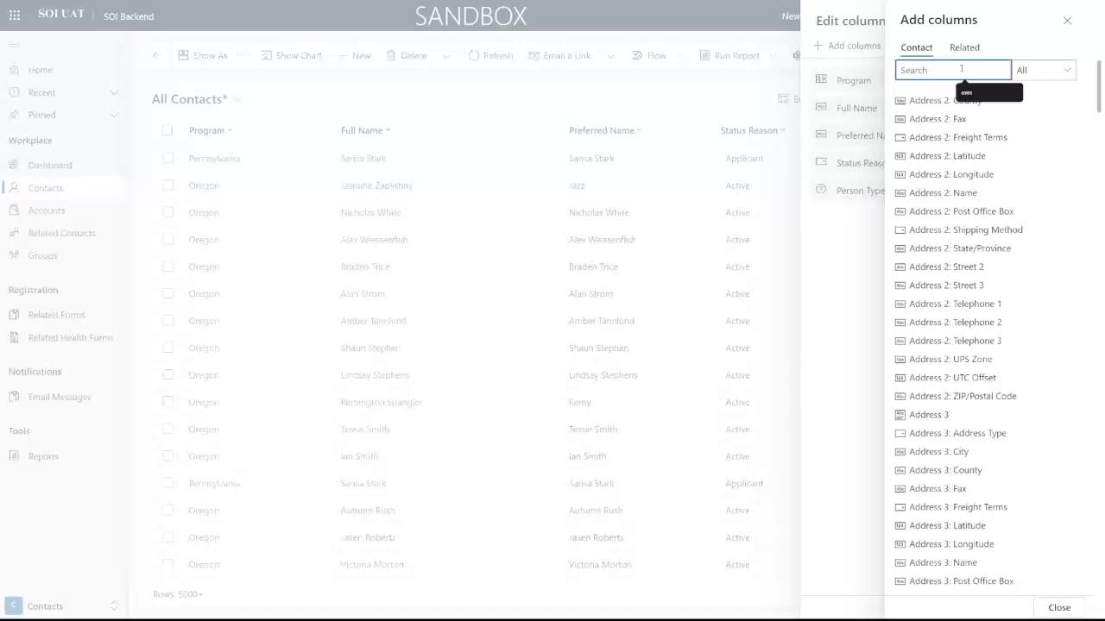
{"action": "type", "text": "Region"}
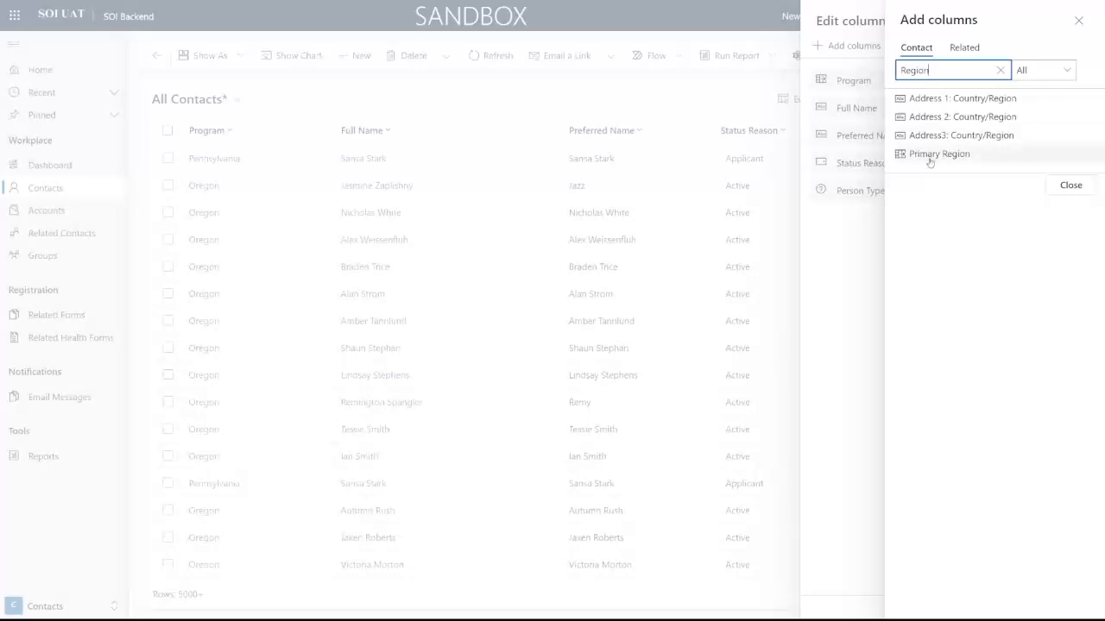
{"action": "left_click", "coordinate": [928, 157]}
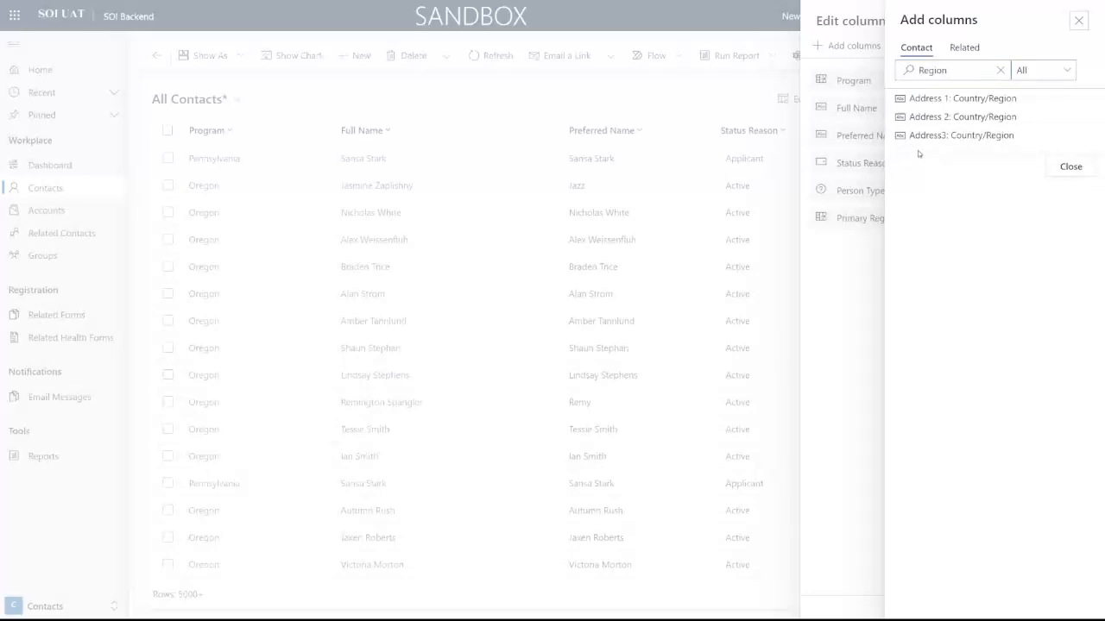
{"action": "left_click", "coordinate": [948, 69]}
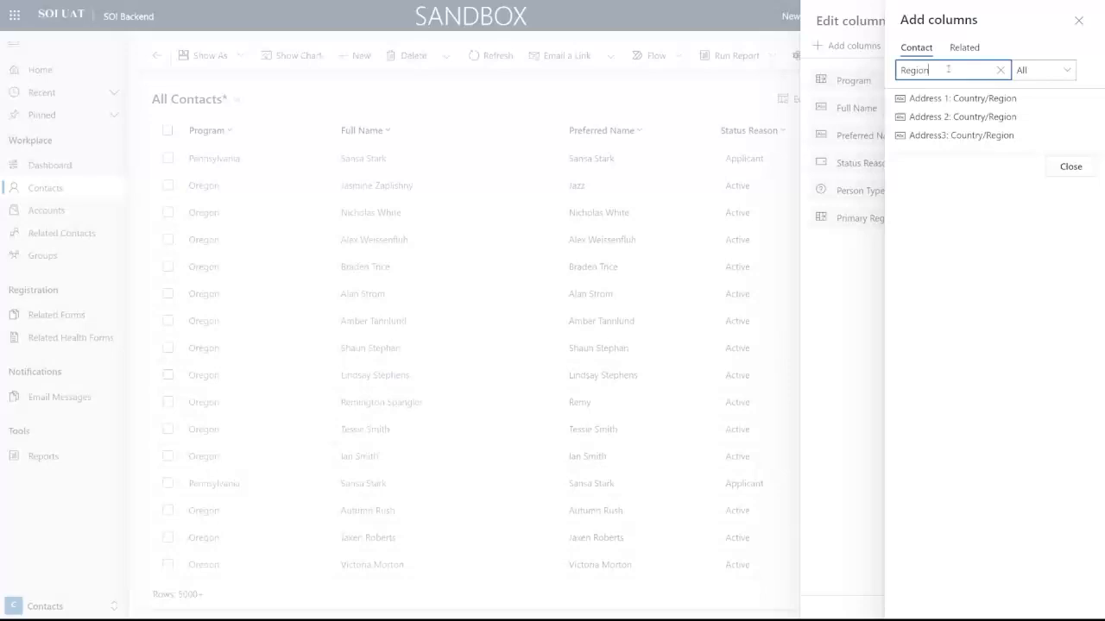
{"action": "key", "text": "BackSpace"}
{"action": "key", "text": "BackSpace"}
{"action": "key", "text": "BackSpace"}
{"action": "key", "text": "BackSpace"}
{"action": "key", "text": "BackSpace"}
{"action": "key", "text": "BackSpace"}
{"action": "type", "text": "A"}
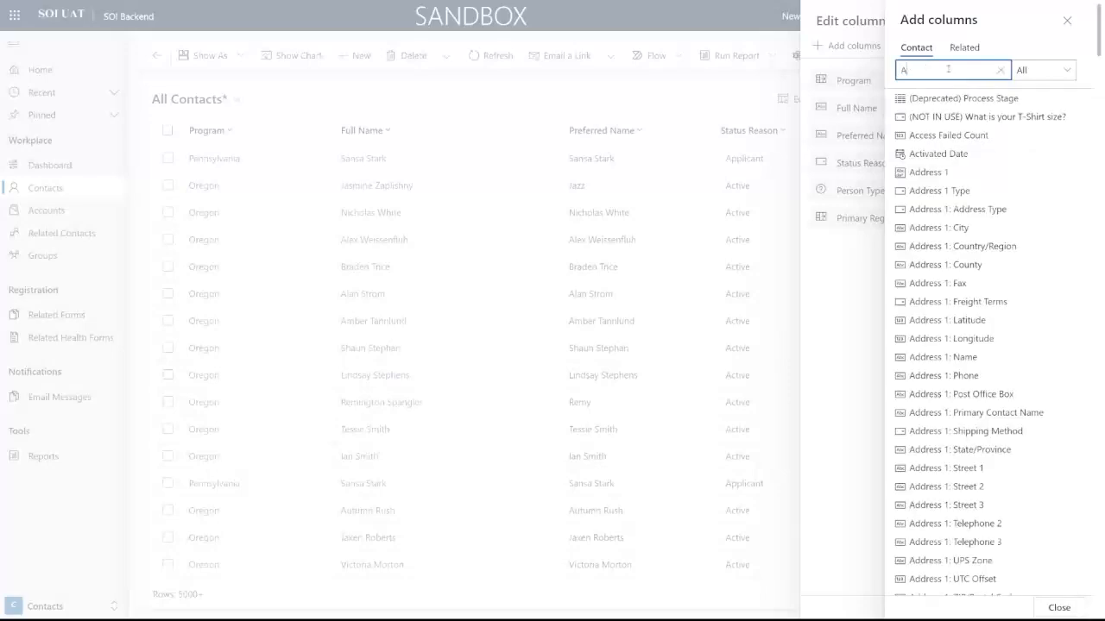
{"action": "type", "text": "rea"}
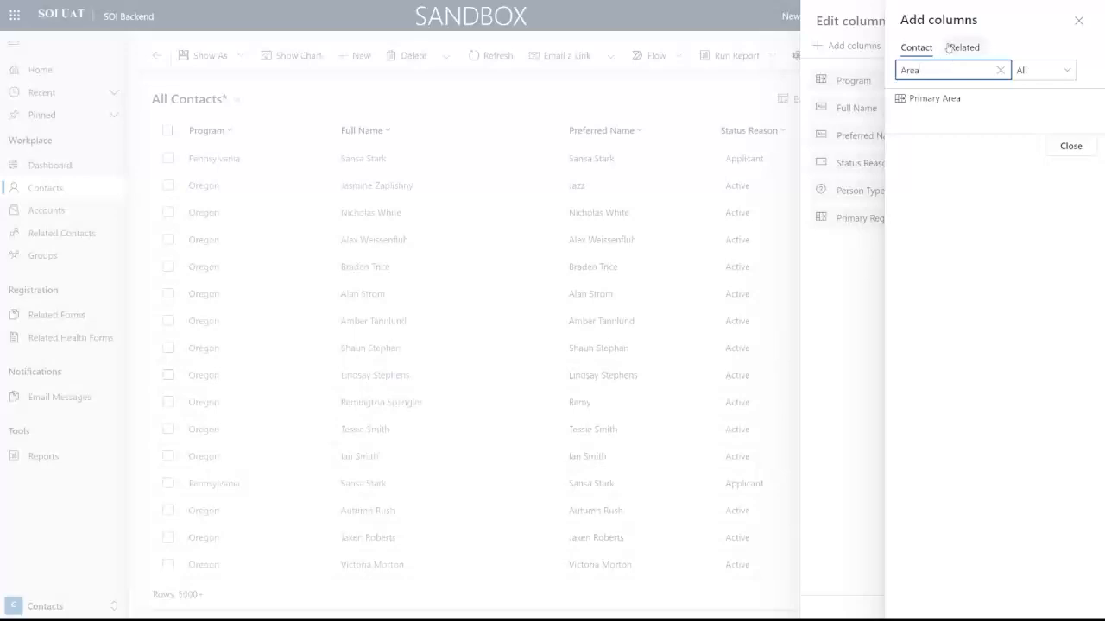
{"action": "left_click", "coordinate": [939, 101]}
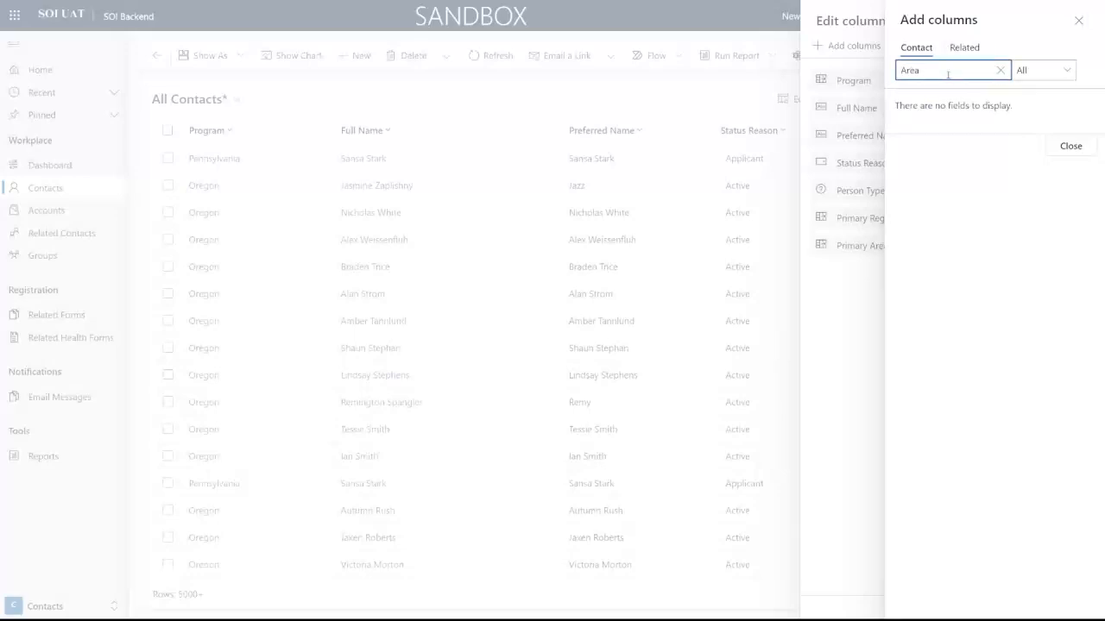
{"action": "key", "text": "BackSpace"}
{"action": "key", "text": "BackSpace"}
{"action": "key", "text": "BackSpace"}
{"action": "type", "text": "Delega"}
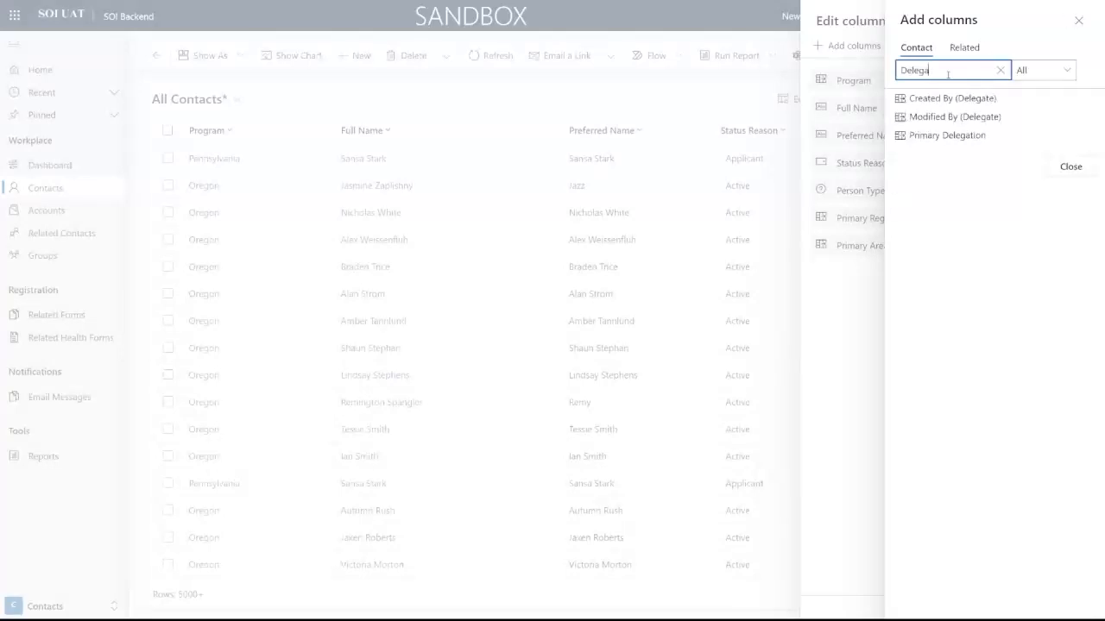
{"action": "left_click", "coordinate": [946, 134]}
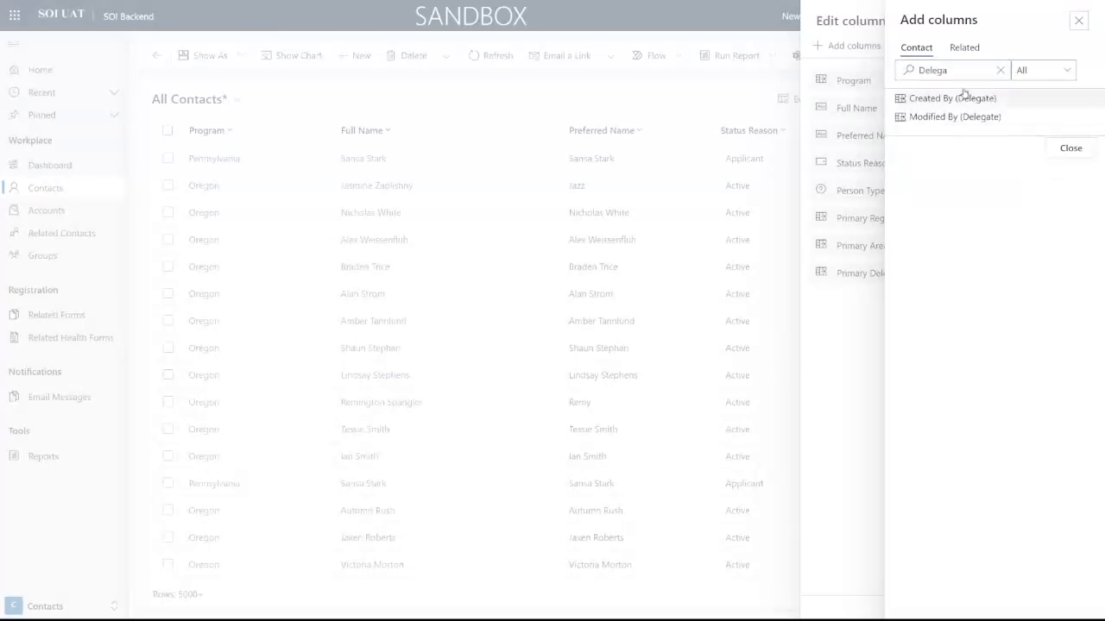
Step: Search for and add the Email and Mobile Phone columns, then close the Add columns pane
{"action": "left_click", "coordinate": [999, 70]}
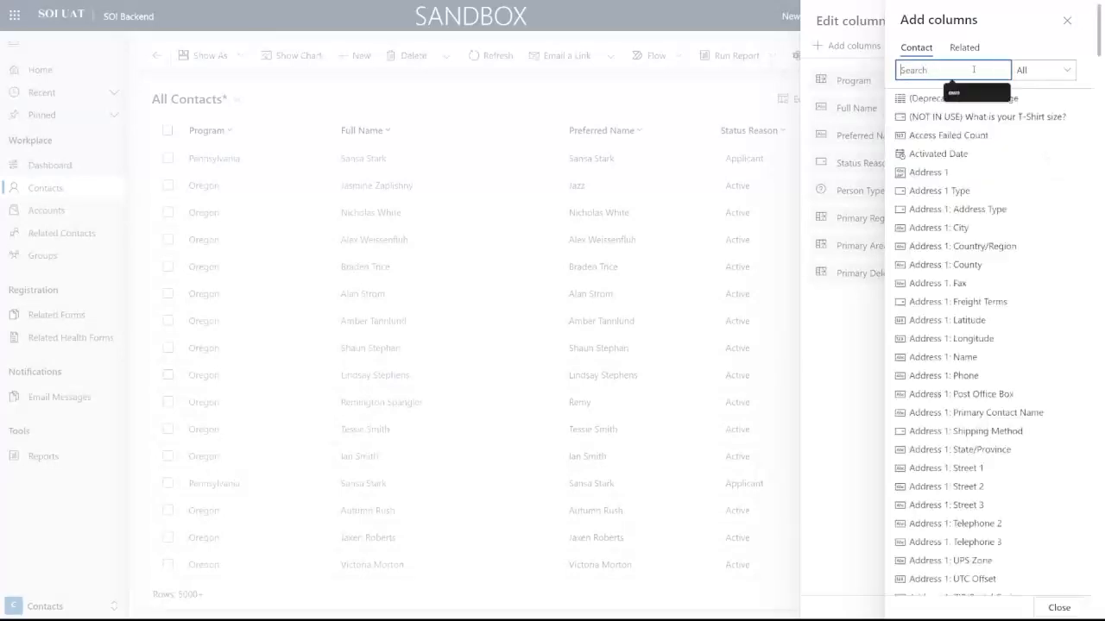
{"action": "type", "text": "email"}
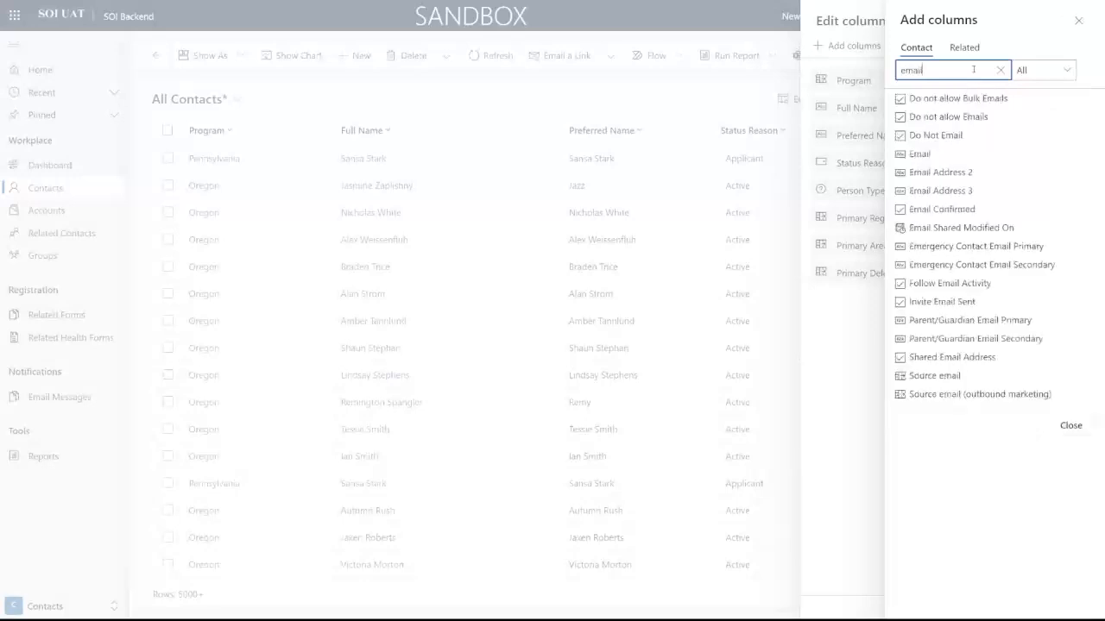
{"action": "left_click", "coordinate": [965, 156]}
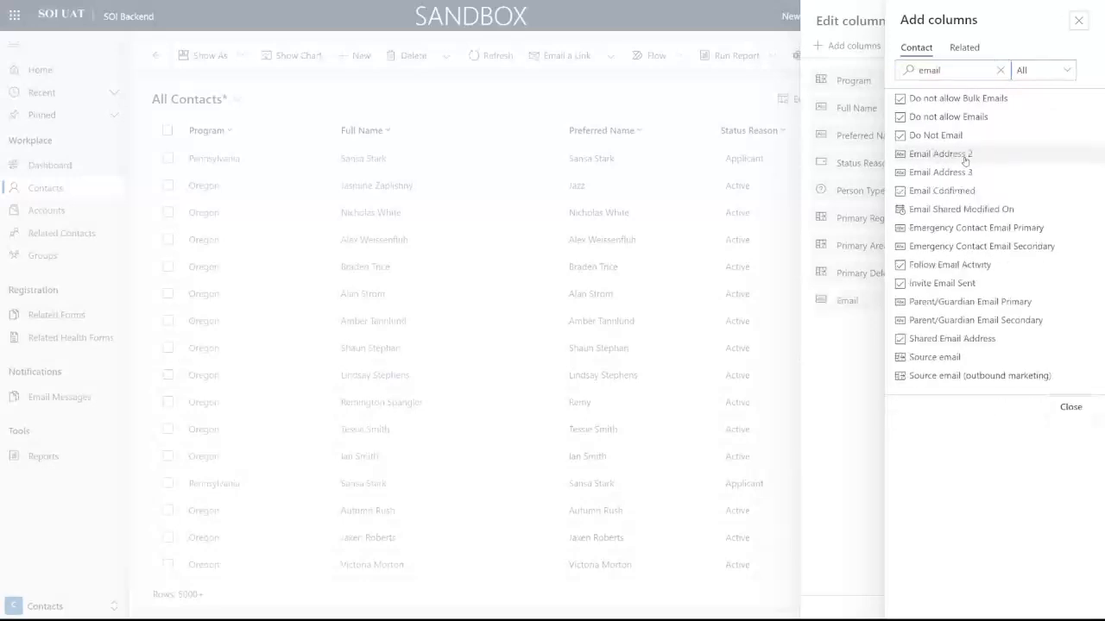
{"action": "type", "text": "phone"}
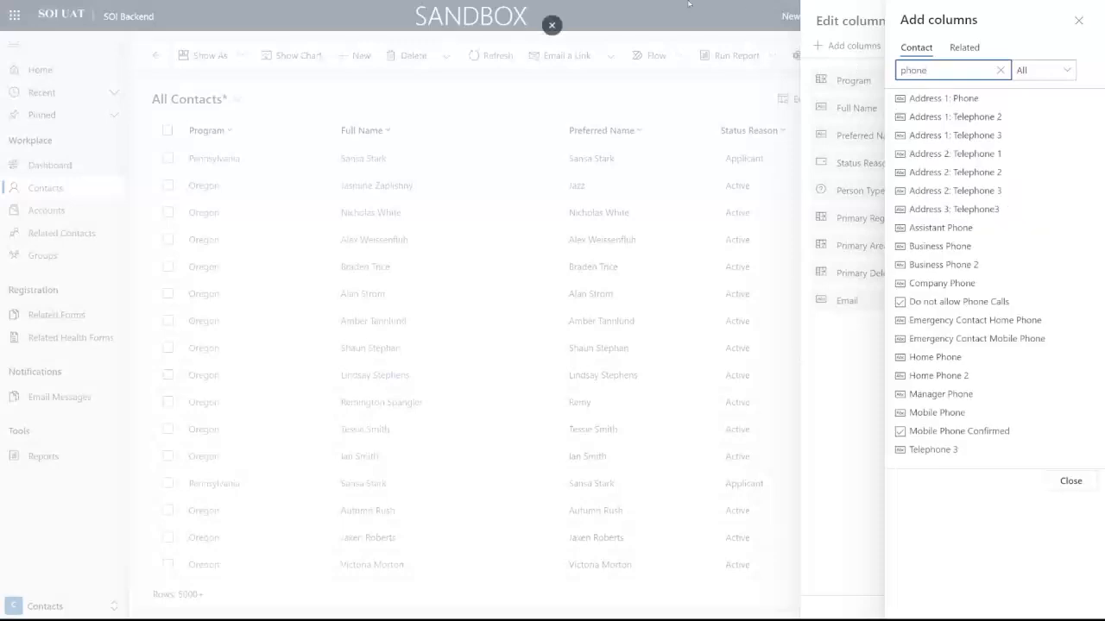
{"action": "left_click", "coordinate": [991, 414]}
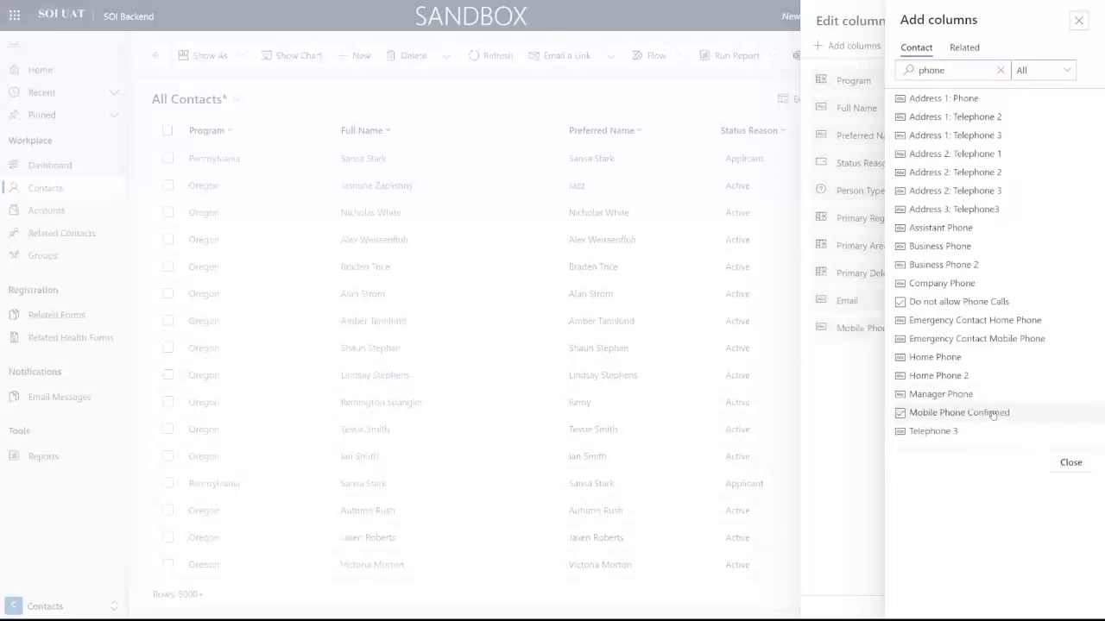
{"action": "left_click", "coordinate": [1070, 480]}
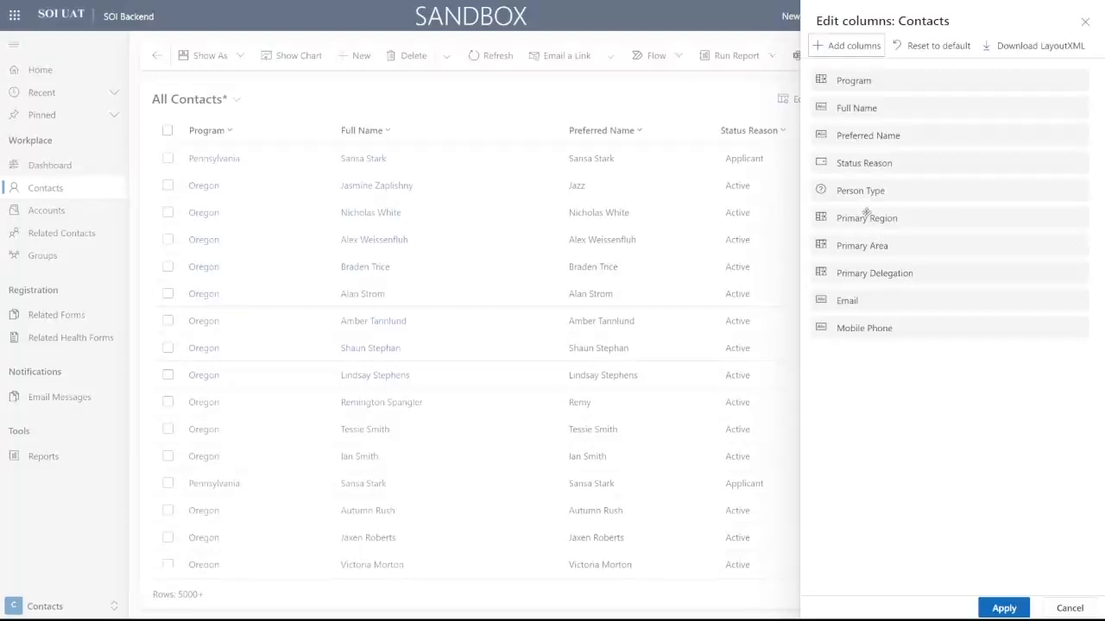
Step: Move Primary Region, Area and Delegation under Program and Email after Full Name, then apply
{"action": "left_click_drag", "start_coordinate": [908, 217], "coordinate": [910, 97]}
{"action": "left_click_drag", "start_coordinate": [892, 245], "coordinate": [881, 132]}
{"action": "left_click_drag", "start_coordinate": [897, 271], "coordinate": [896, 163]}
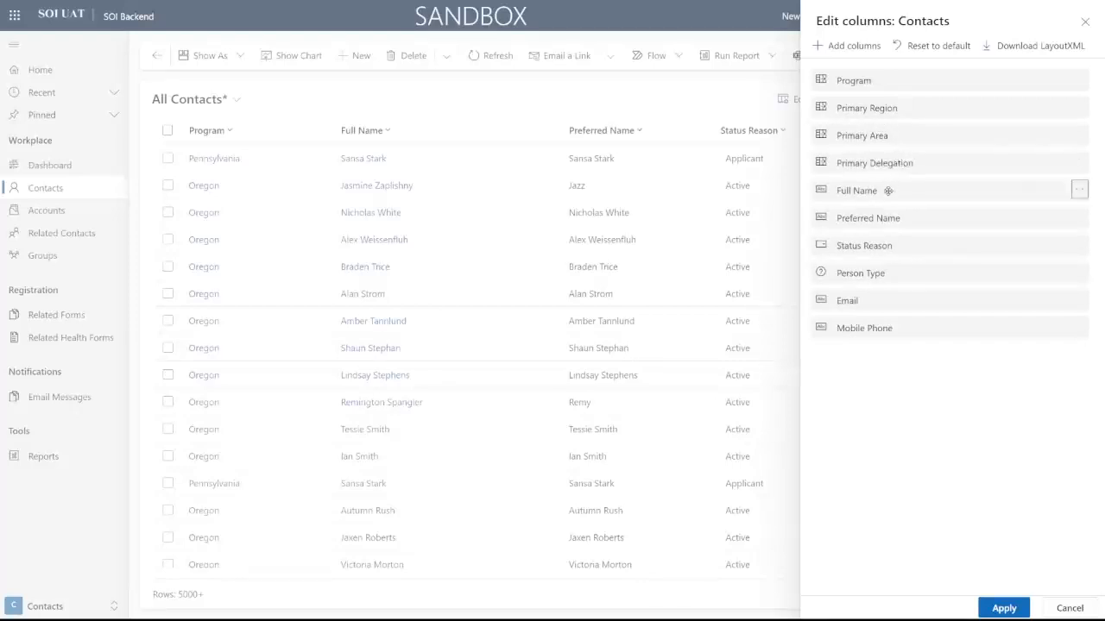
{"action": "left_click_drag", "start_coordinate": [889, 306], "coordinate": [897, 220]}
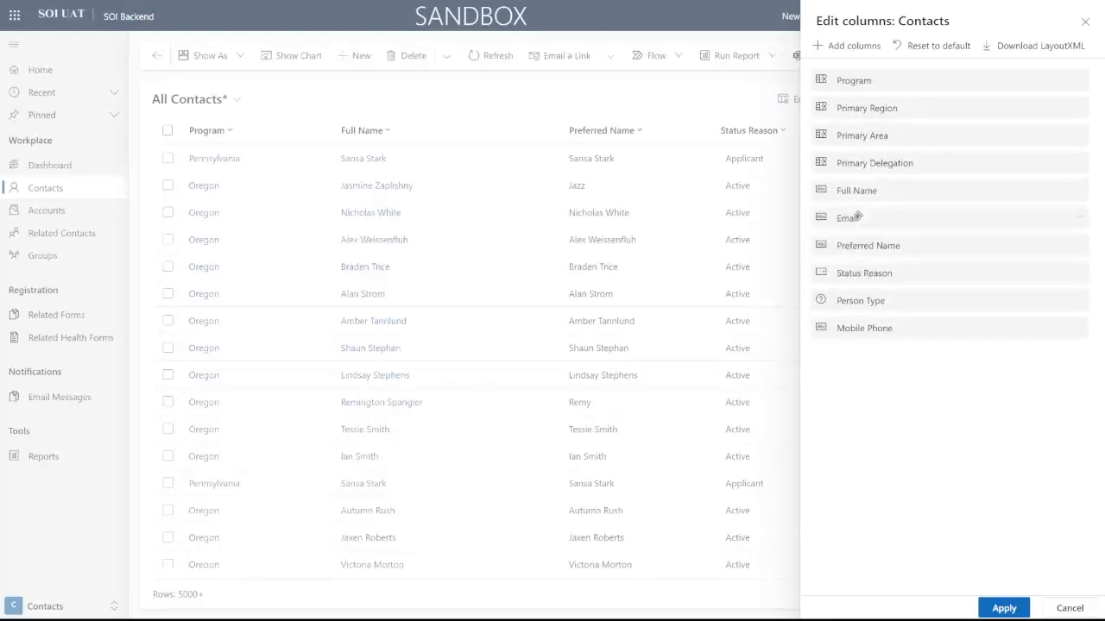
{"action": "left_click", "coordinate": [1001, 609]}
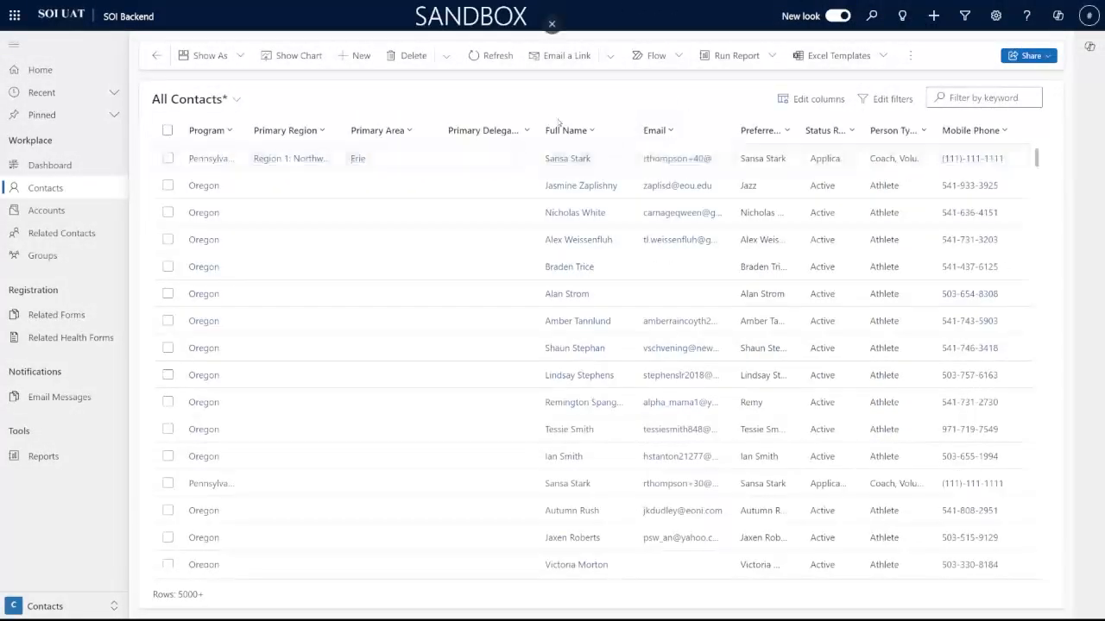
Step: Scroll through the updated grid and widen the Primary Region column
{"action": "scroll", "coordinate": [357, 245], "scroll_direction": "down", "scroll_amount": 1}
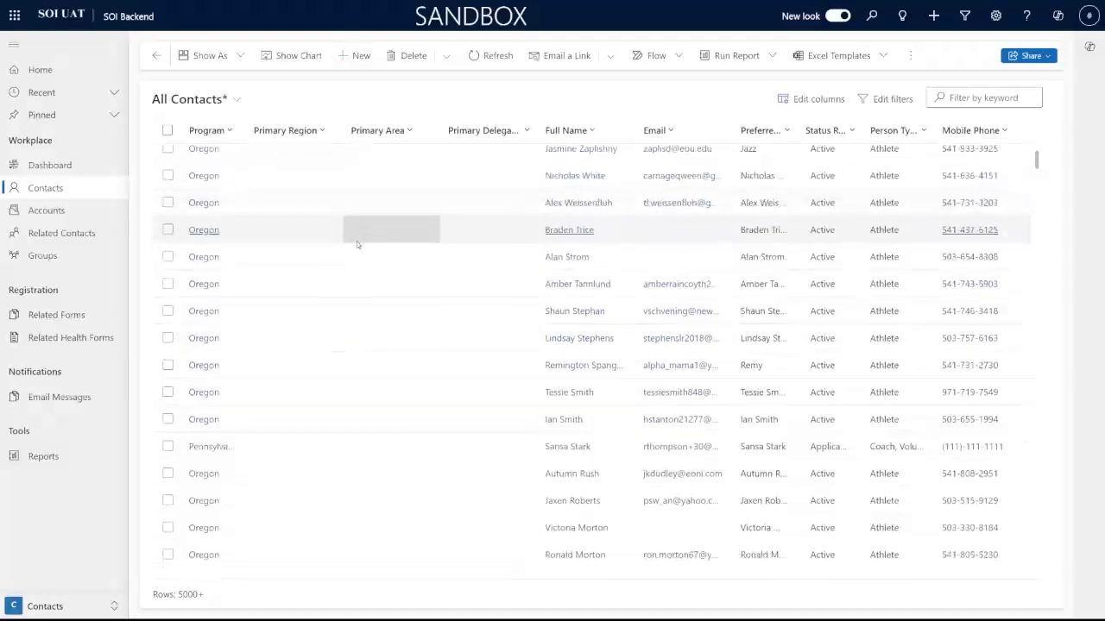
{"action": "scroll", "coordinate": [311, 164], "scroll_direction": "up", "scroll_amount": 1}
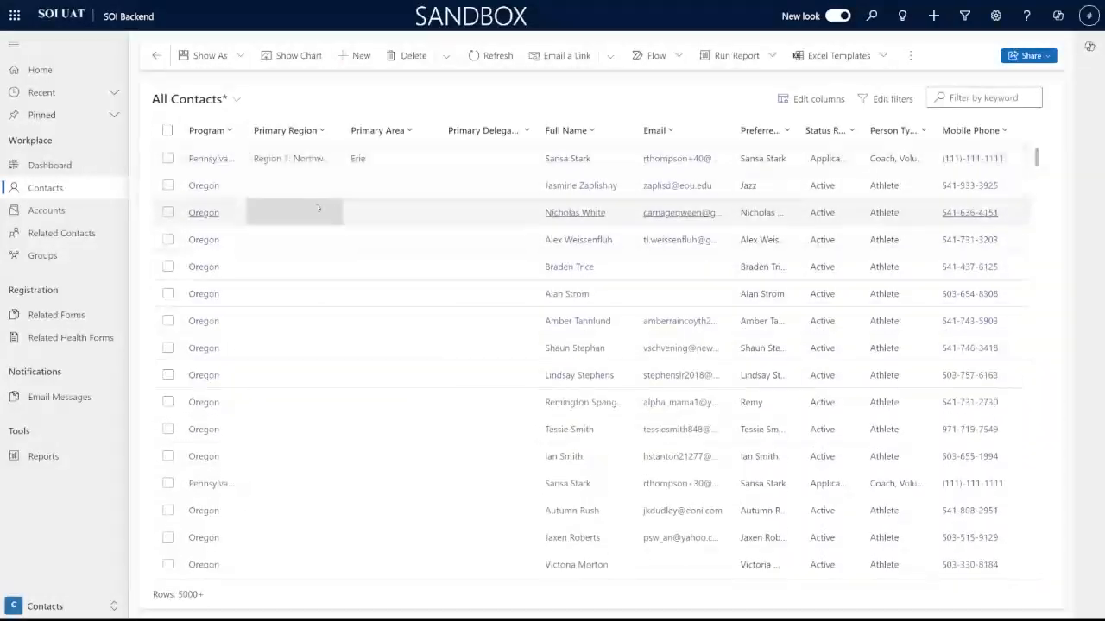
{"action": "scroll", "coordinate": [317, 207], "scroll_direction": "down", "scroll_amount": 5}
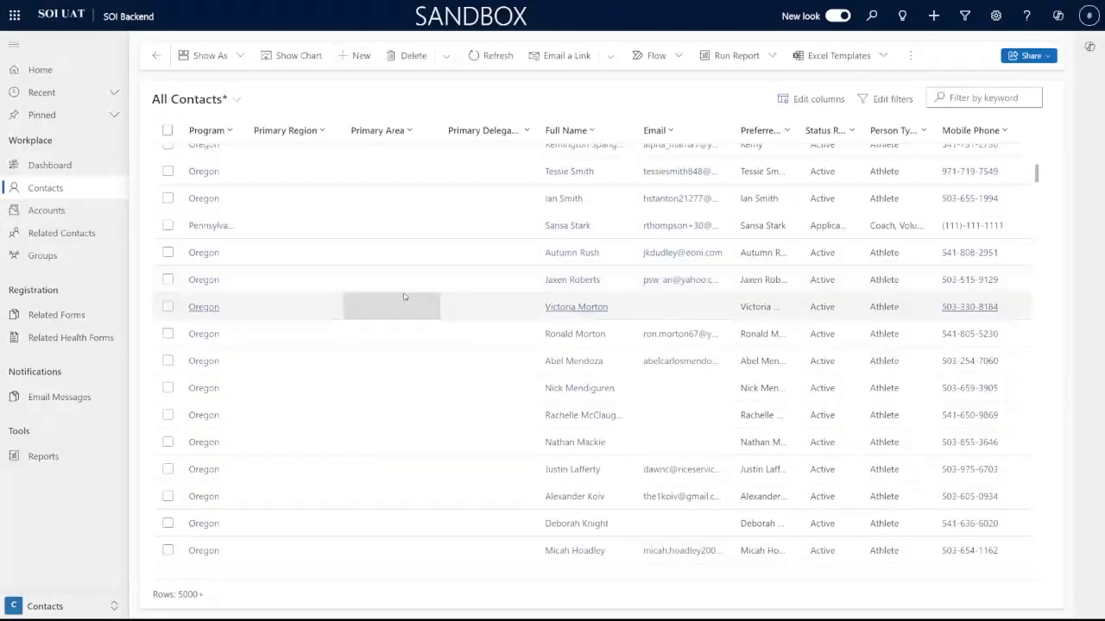
{"action": "scroll", "coordinate": [403, 297], "scroll_direction": "down", "scroll_amount": 2}
{"action": "scroll", "coordinate": [401, 294], "scroll_direction": "down", "scroll_amount": 8}
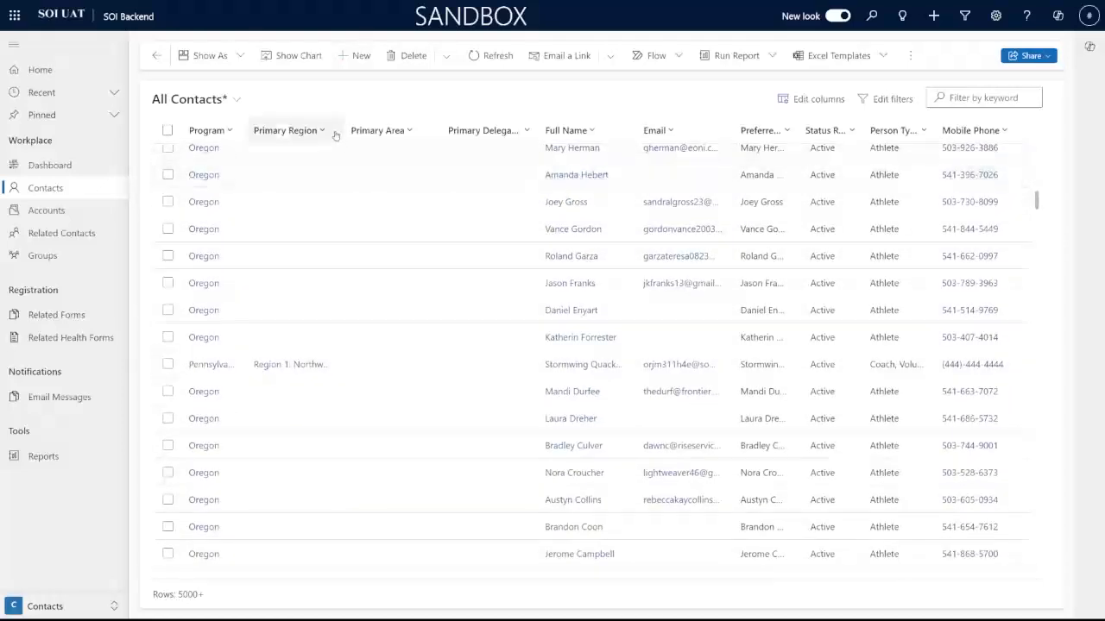
{"action": "mouse_move", "coordinate": [338, 130]}
{"action": "left_mouse_down"}
{"action": "mouse_move", "coordinate": [370, 129]}
{"action": "mouse_move", "coordinate": [359, 129]}
{"action": "left_mouse_up"}
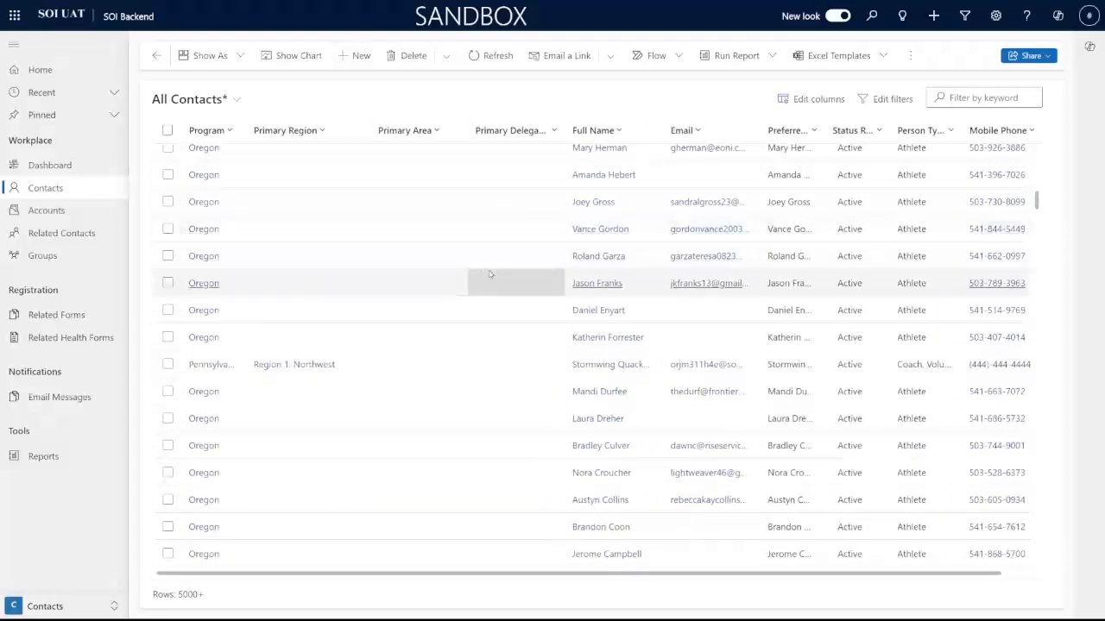
{"action": "scroll", "coordinate": [492, 276], "scroll_direction": "up", "scroll_amount": 7}
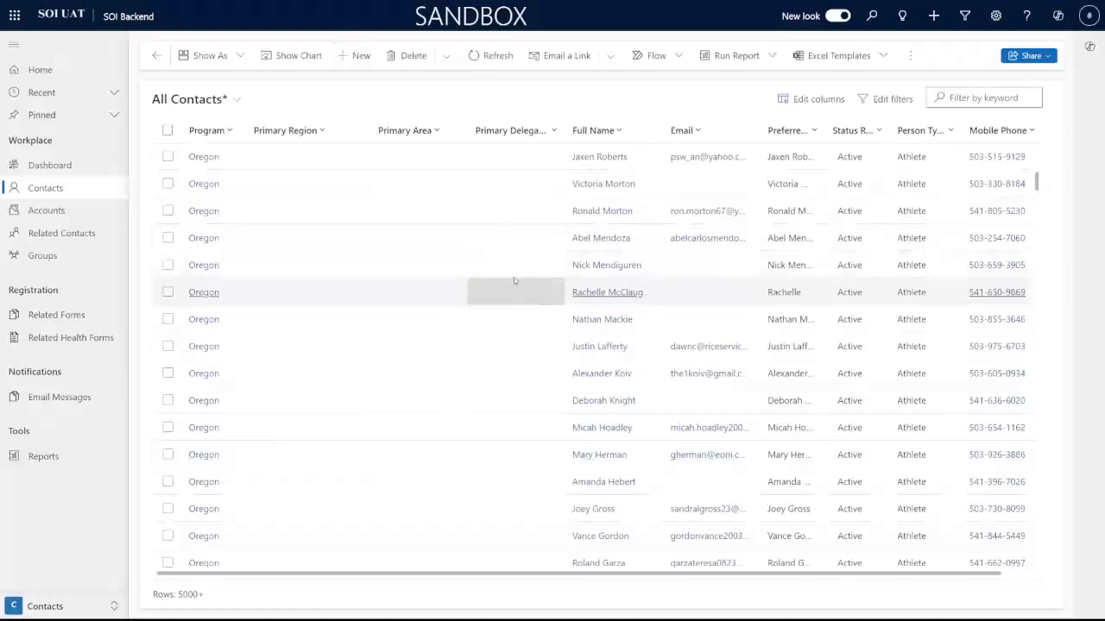
{"action": "scroll", "coordinate": [514, 277], "scroll_direction": "up", "scroll_amount": 8}
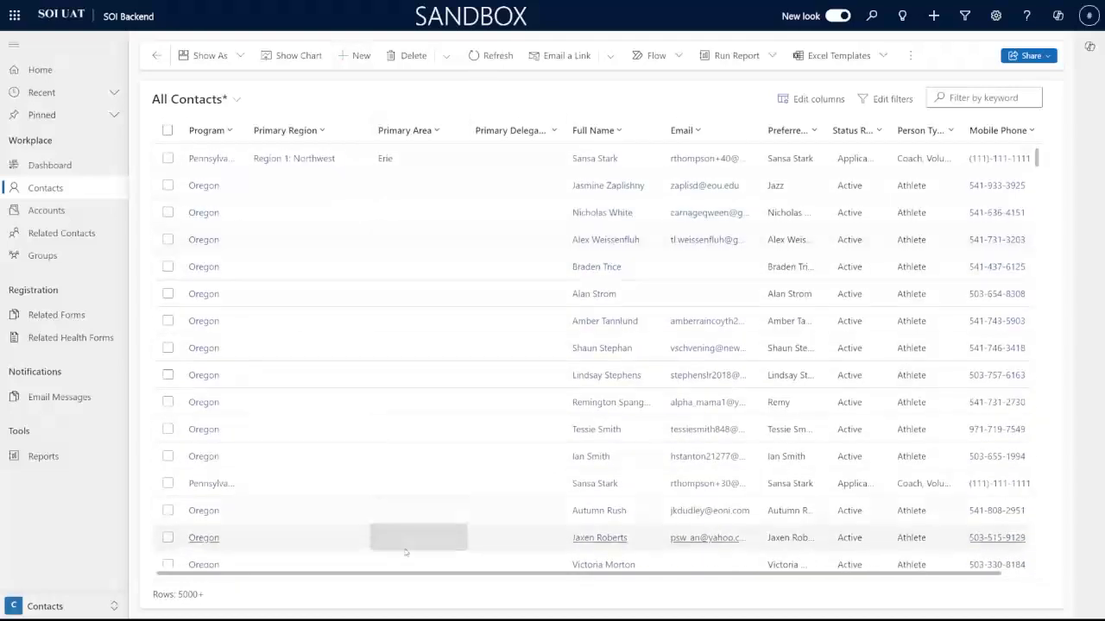
{"action": "left_click_drag", "start_coordinate": [406, 574], "coordinate": [316, 549]}
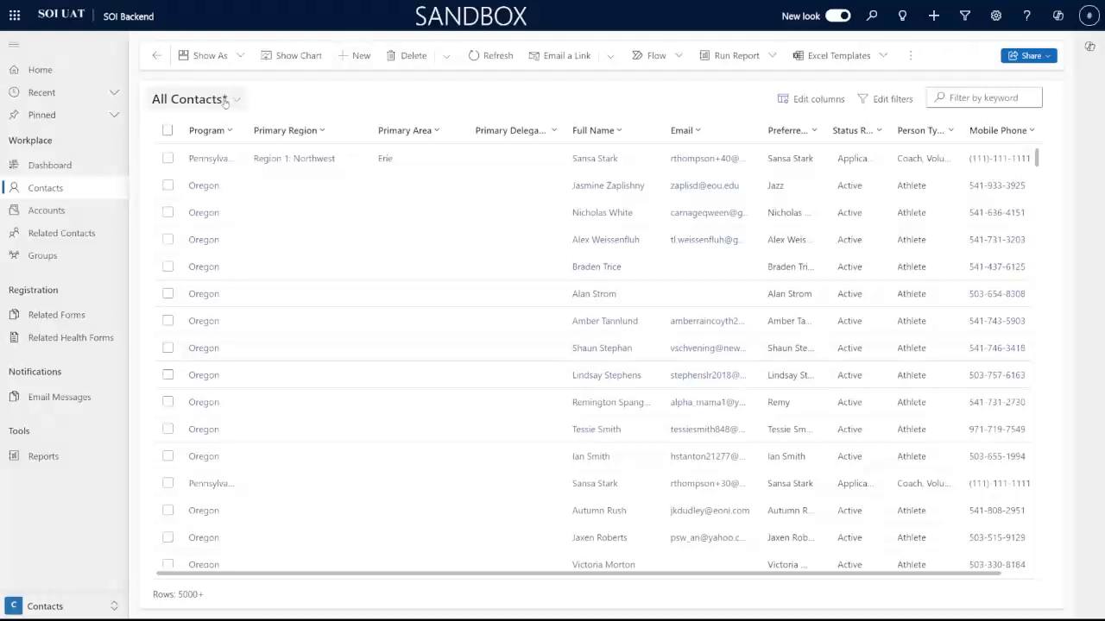
Step: Save the layout via Save as new view under the name 'Userguide Training List'
{"action": "left_click", "coordinate": [237, 101]}
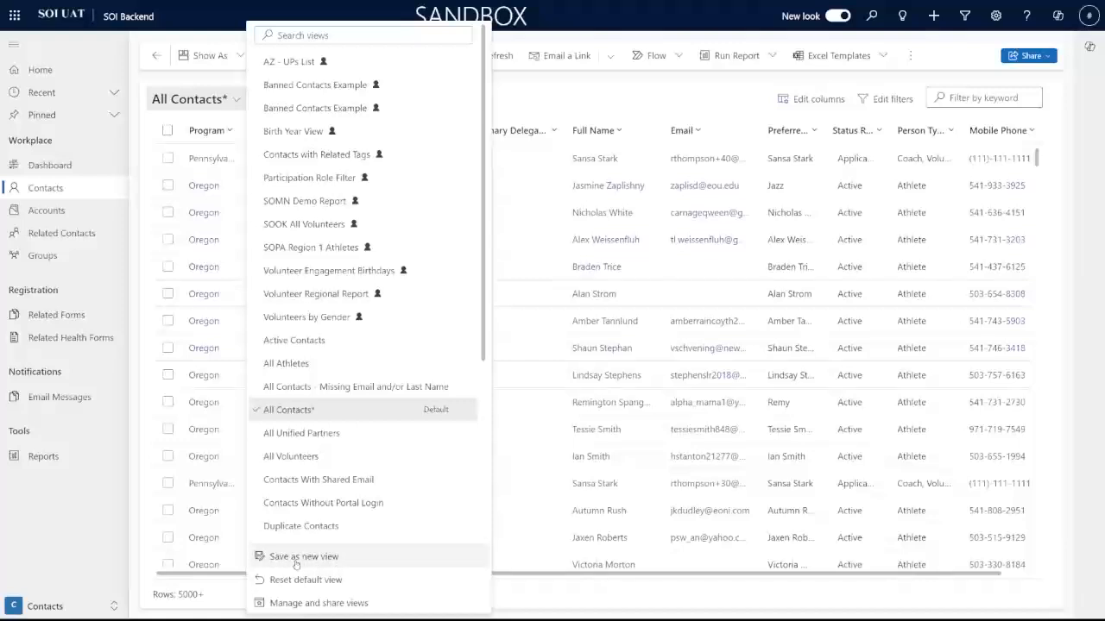
{"action": "left_click", "coordinate": [296, 559]}
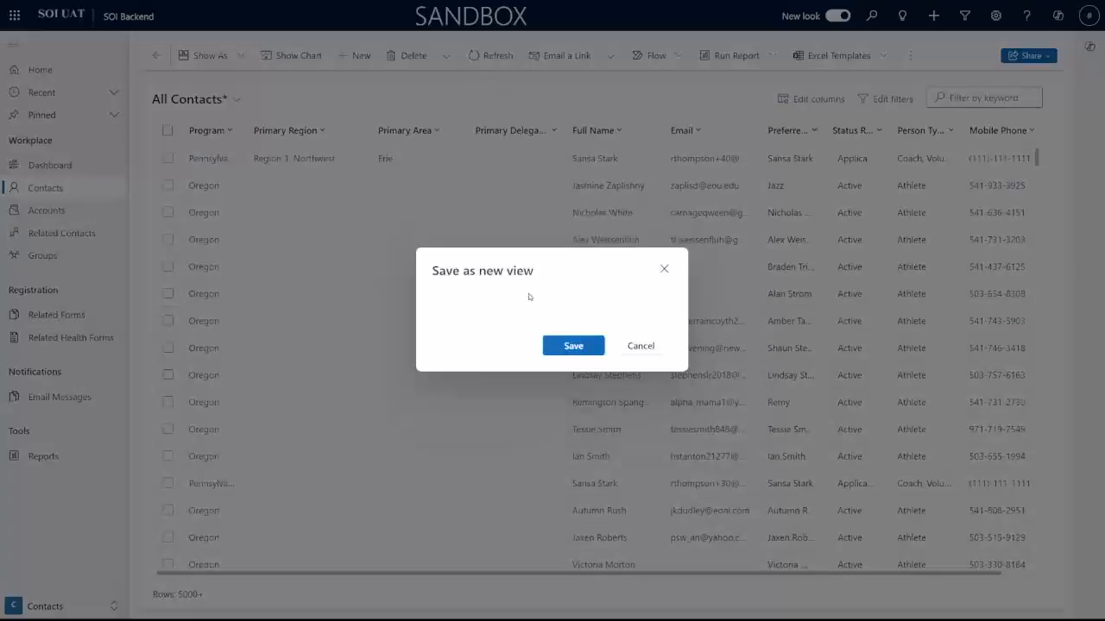
{"action": "left_click", "coordinate": [581, 282]}
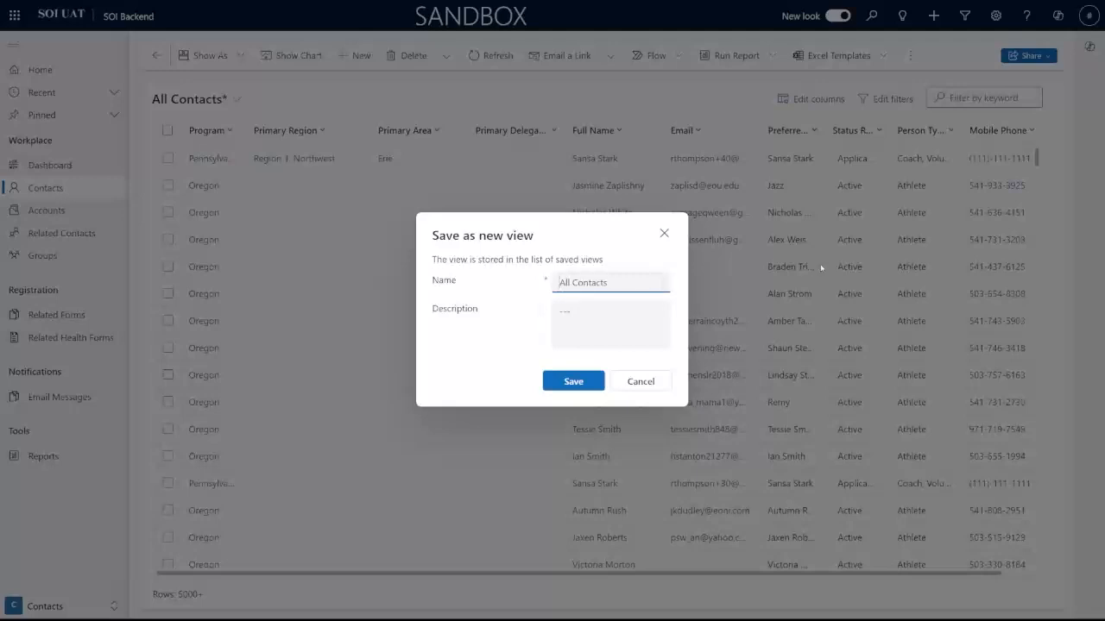
{"action": "left_click_drag", "start_coordinate": [638, 281], "coordinate": [505, 286]}
{"action": "key", "text": "BackSpace"}
{"action": "type", "text": "Userguide Training List"}
{"action": "key", "text": "Tab"}
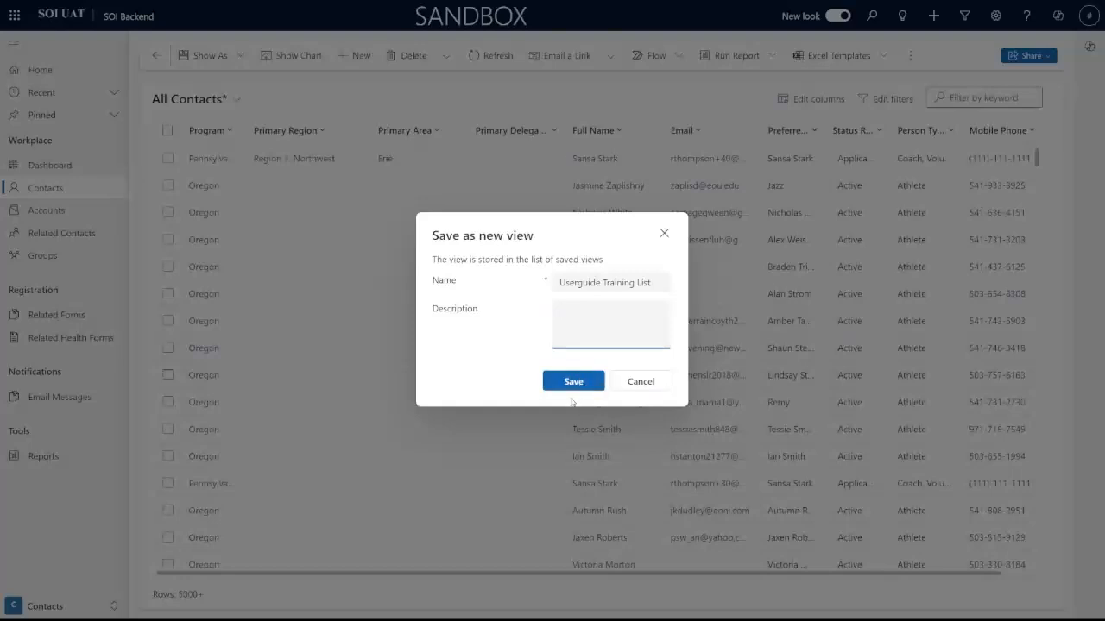
{"action": "left_click", "coordinate": [573, 289]}
{"action": "left_click", "coordinate": [573, 384]}
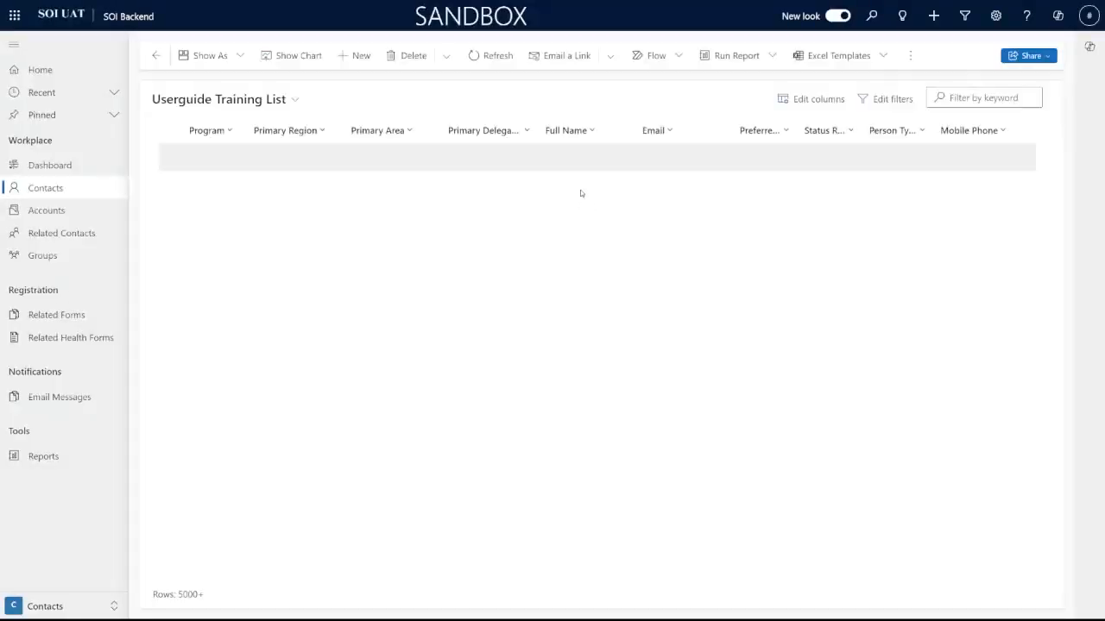
{"action": "left_click", "coordinate": [222, 98]}
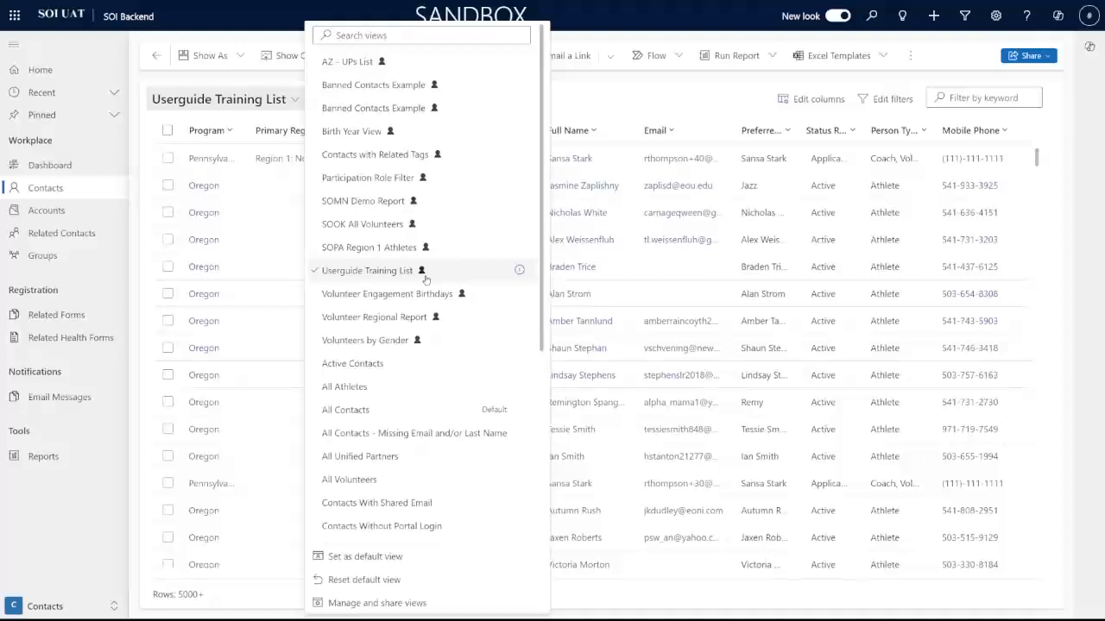
{"action": "left_click", "coordinate": [388, 294]}
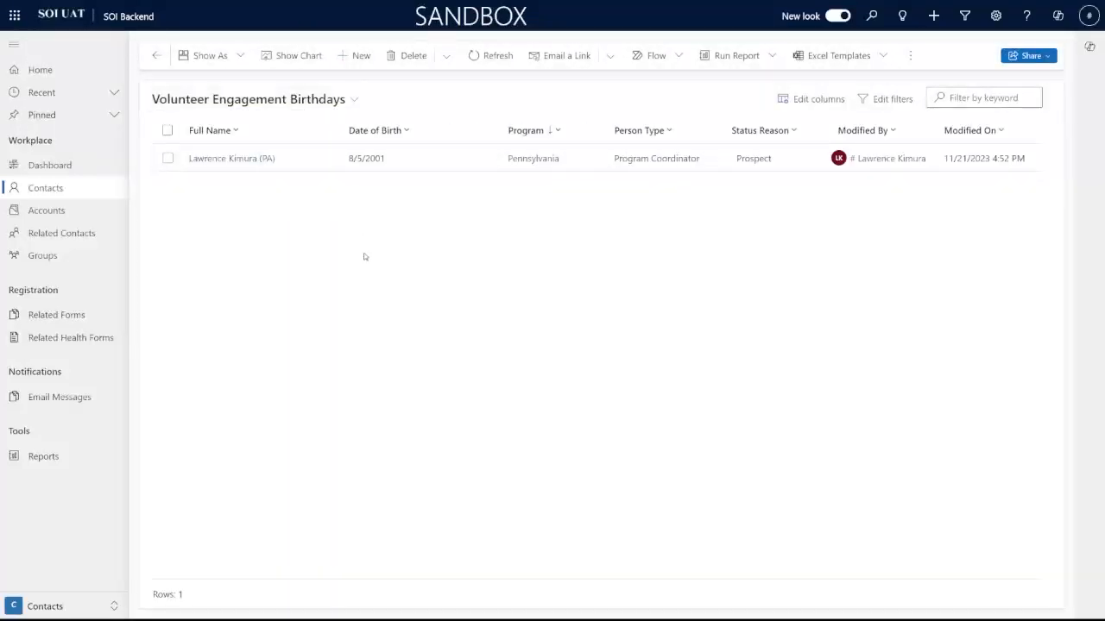
{"action": "left_click", "coordinate": [350, 99]}
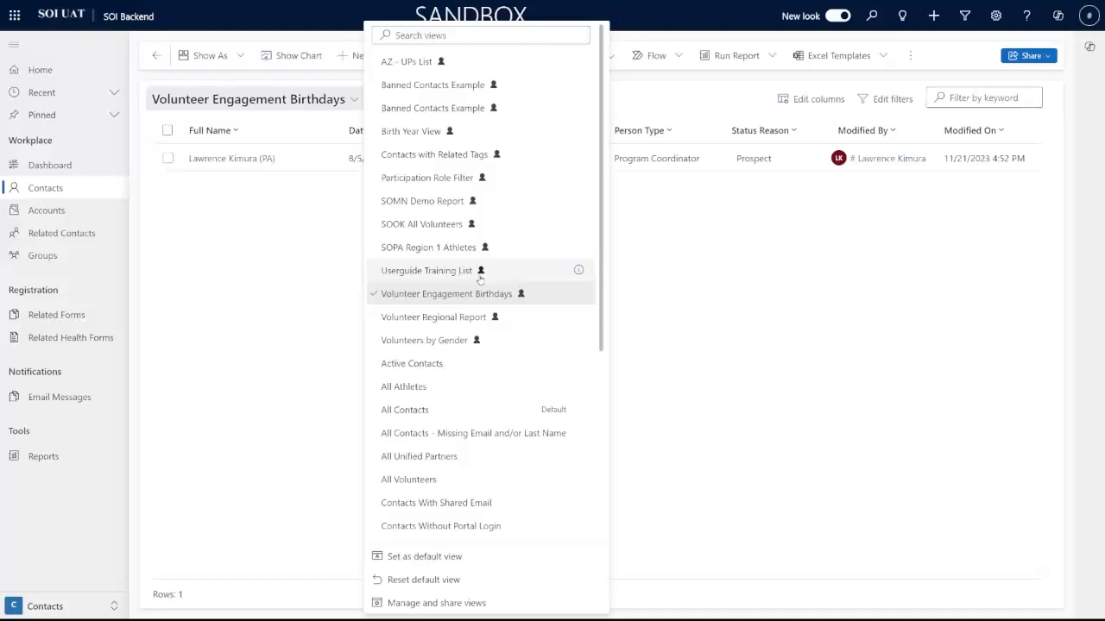
{"action": "left_click", "coordinate": [445, 272]}
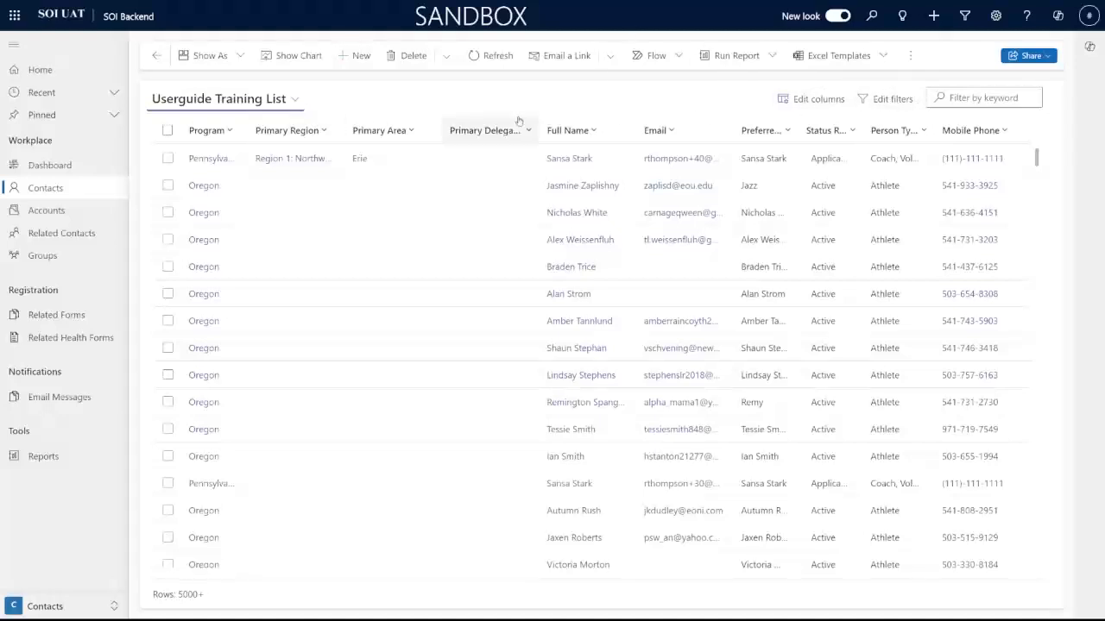
Step: Narrow the Program, Primary Region, Primary Area and Primary Delegation columns
{"action": "left_click_drag", "start_coordinate": [244, 124], "coordinate": [239, 123]}
{"action": "left_click_drag", "start_coordinate": [339, 124], "coordinate": [331, 123]}
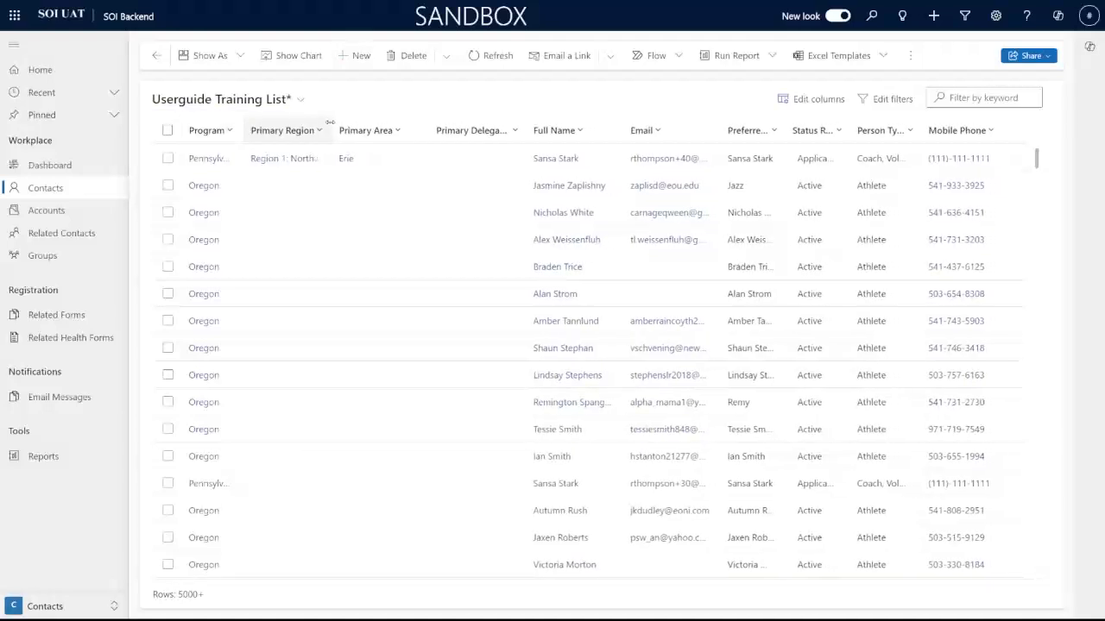
{"action": "left_click_drag", "start_coordinate": [423, 123], "coordinate": [410, 123]}
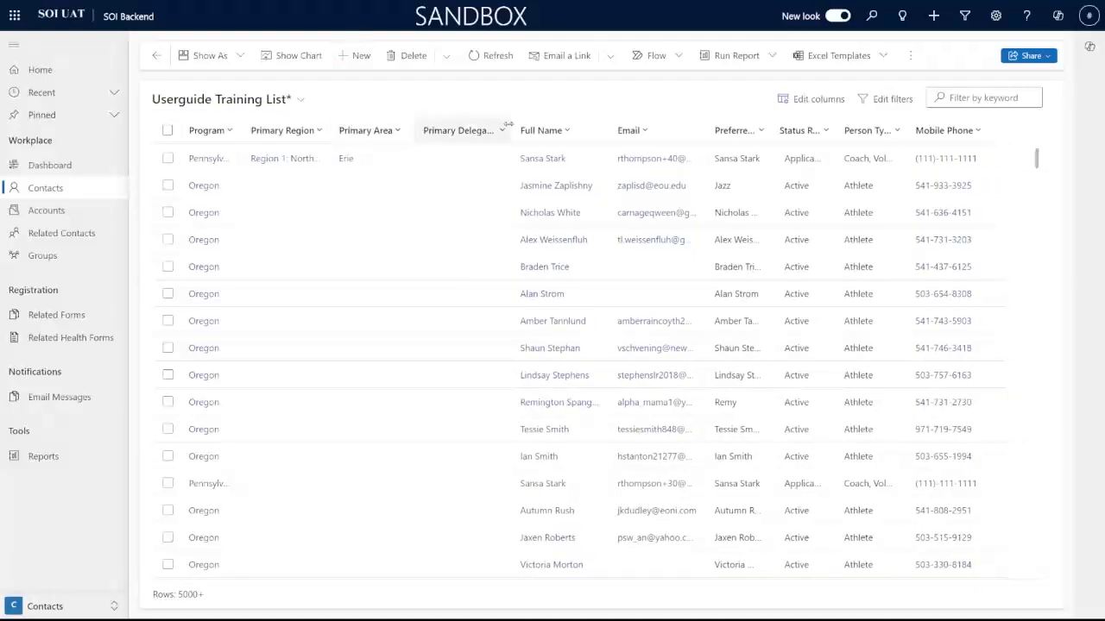
{"action": "left_click_drag", "start_coordinate": [509, 124], "coordinate": [507, 121]}
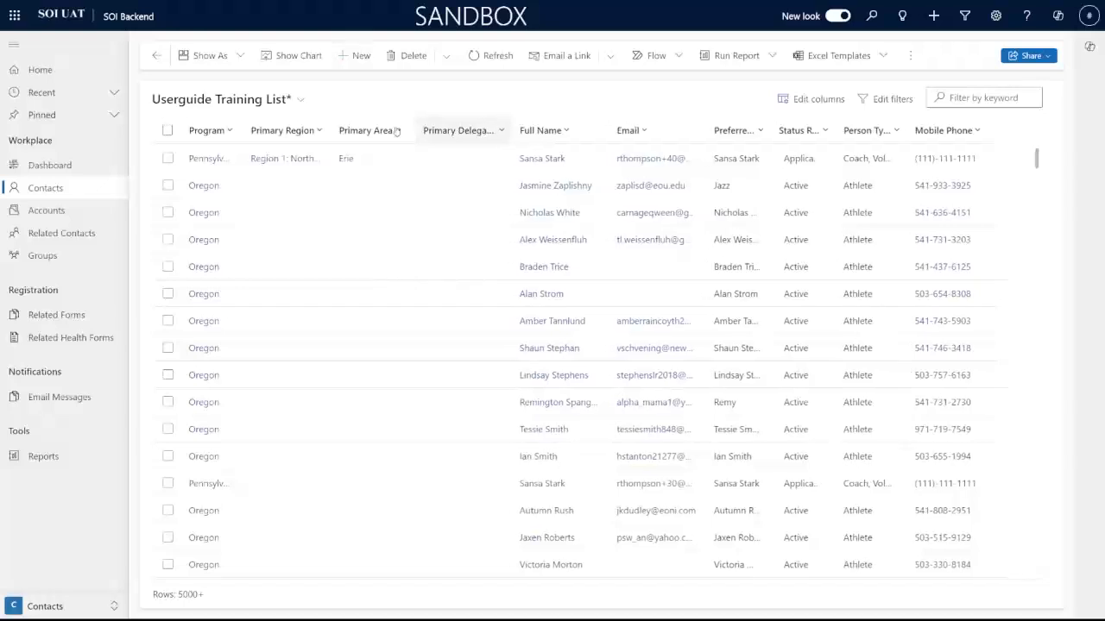
Step: Filter the Program column to Oregon and check the 1137-row count
{"action": "left_click", "coordinate": [229, 133]}
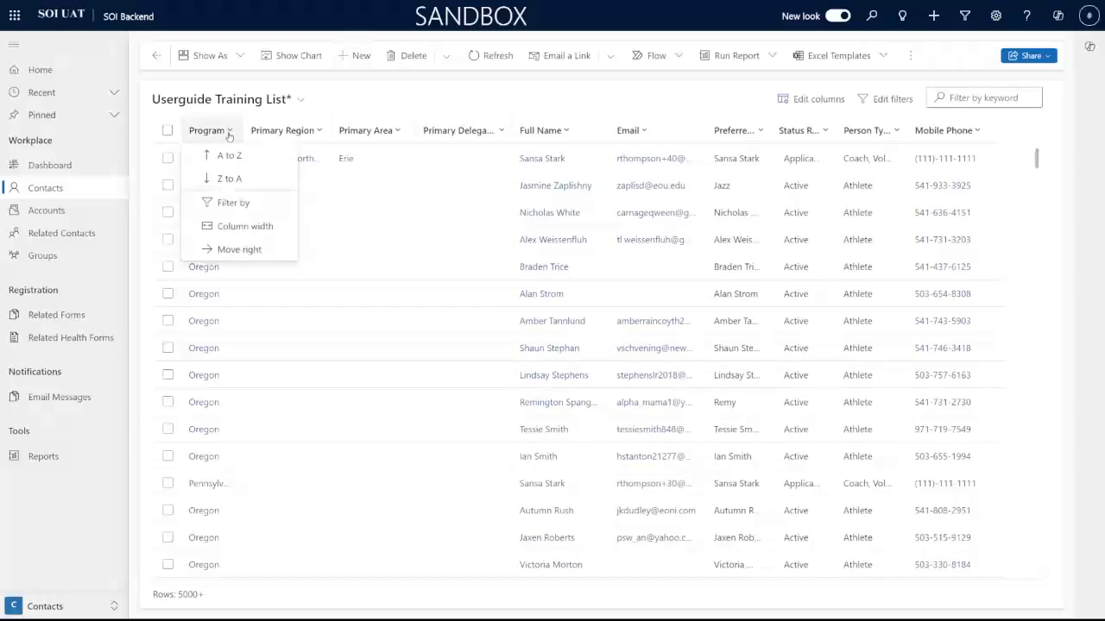
{"action": "left_click", "coordinate": [233, 203]}
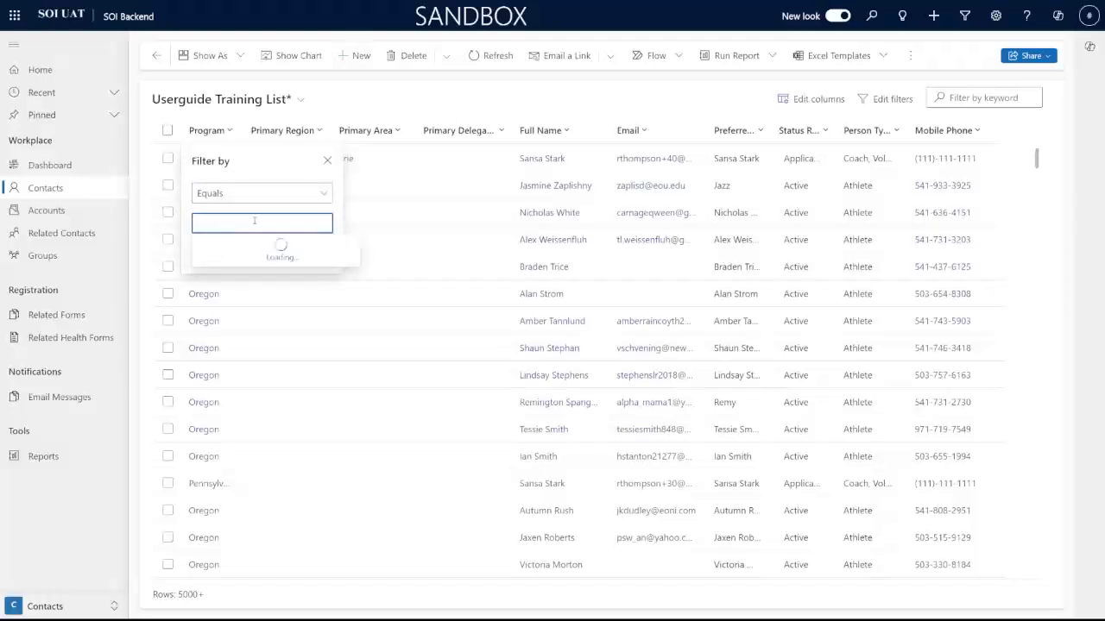
{"action": "type", "text": "Oregon"}
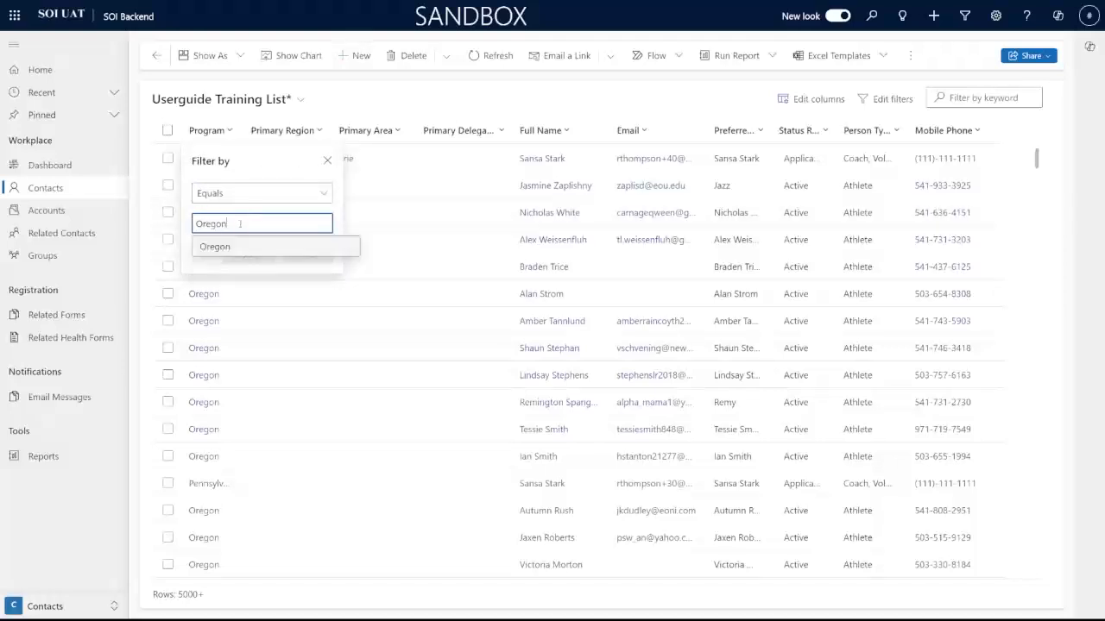
{"action": "left_click", "coordinate": [248, 244]}
{"action": "left_click", "coordinate": [247, 273]}
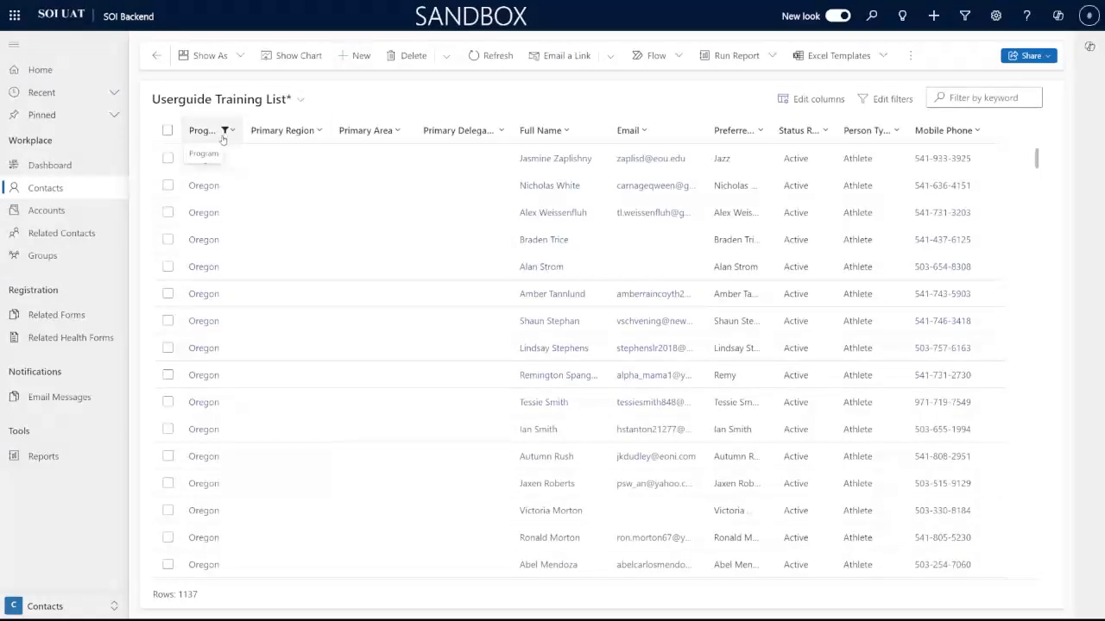
{"action": "left_click_drag", "start_coordinate": [193, 595], "coordinate": [176, 594]}
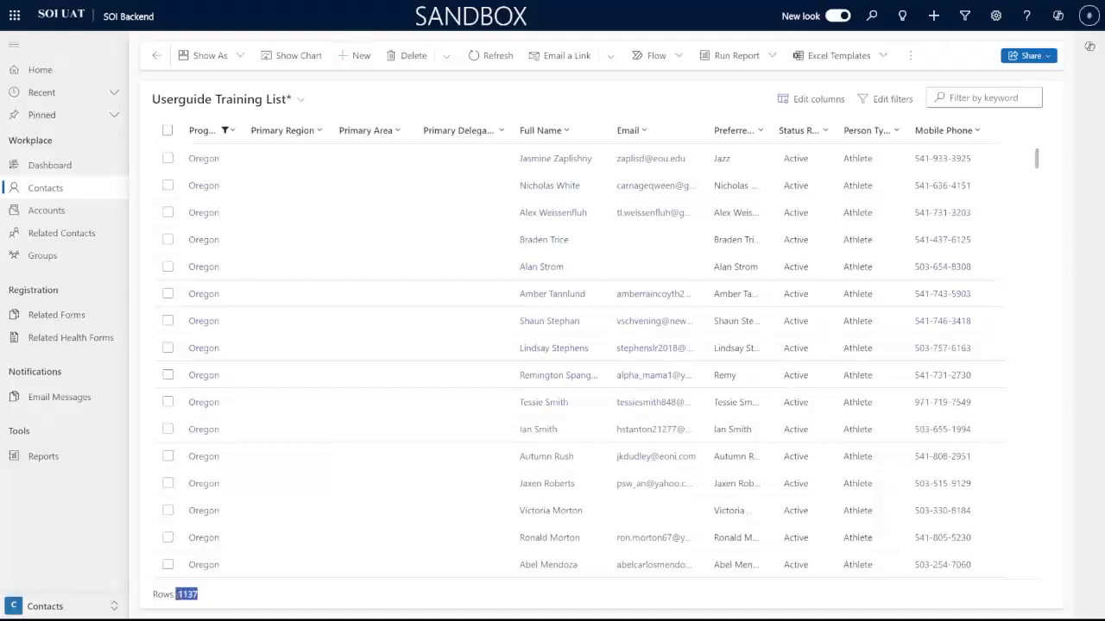
{"action": "left_click", "coordinate": [206, 599]}
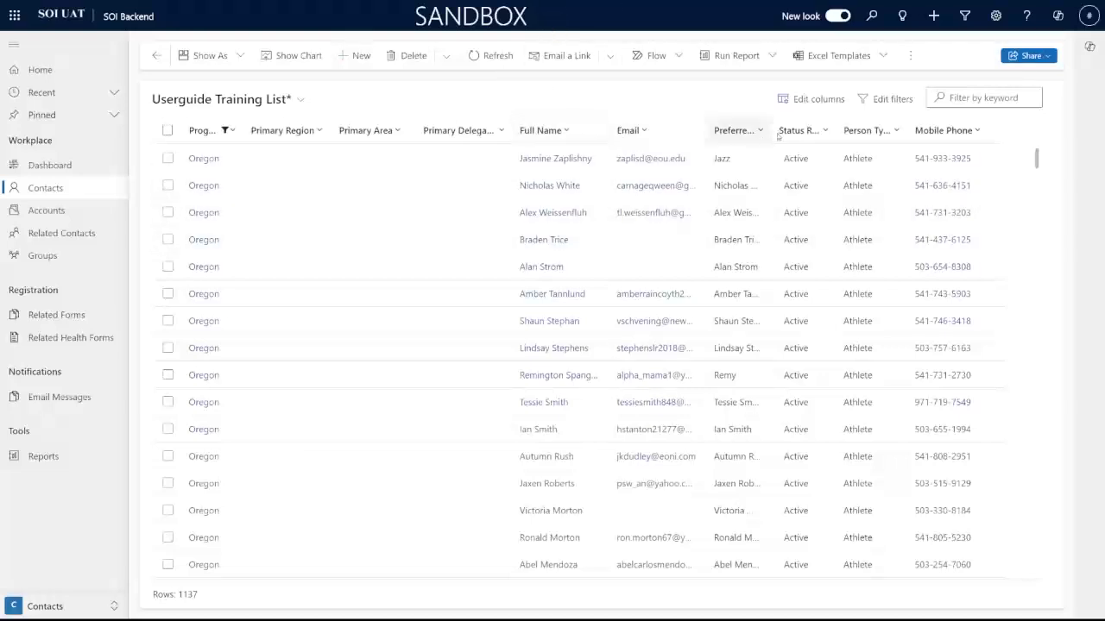
Step: Add a Person Type filter limited to Coach
{"action": "left_click", "coordinate": [820, 131]}
{"action": "left_click", "coordinate": [867, 130]}
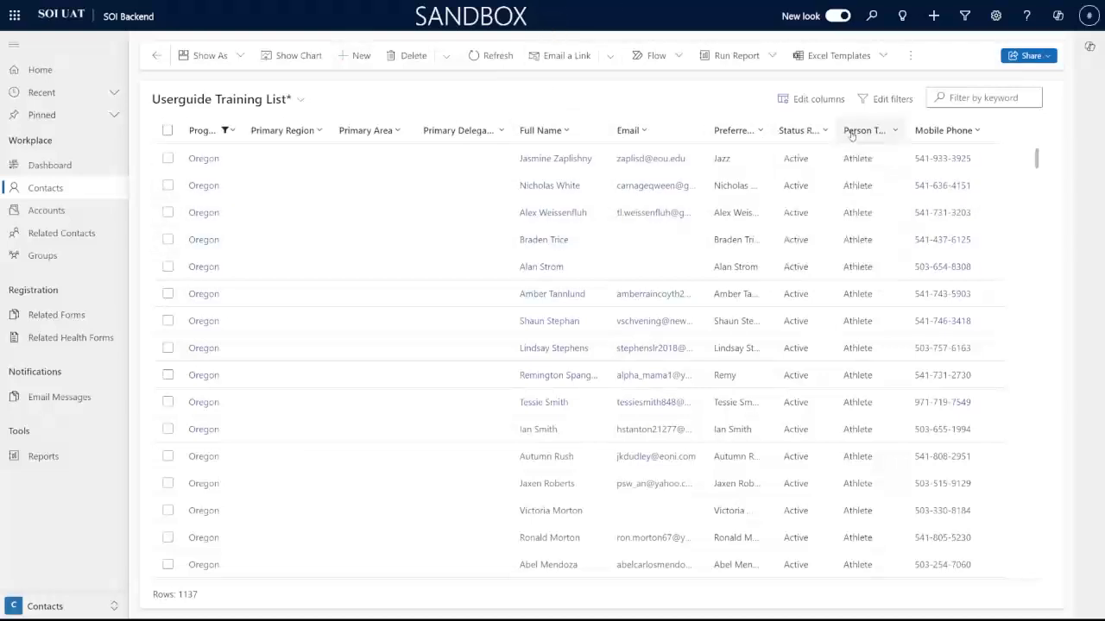
{"action": "left_click", "coordinate": [899, 207]}
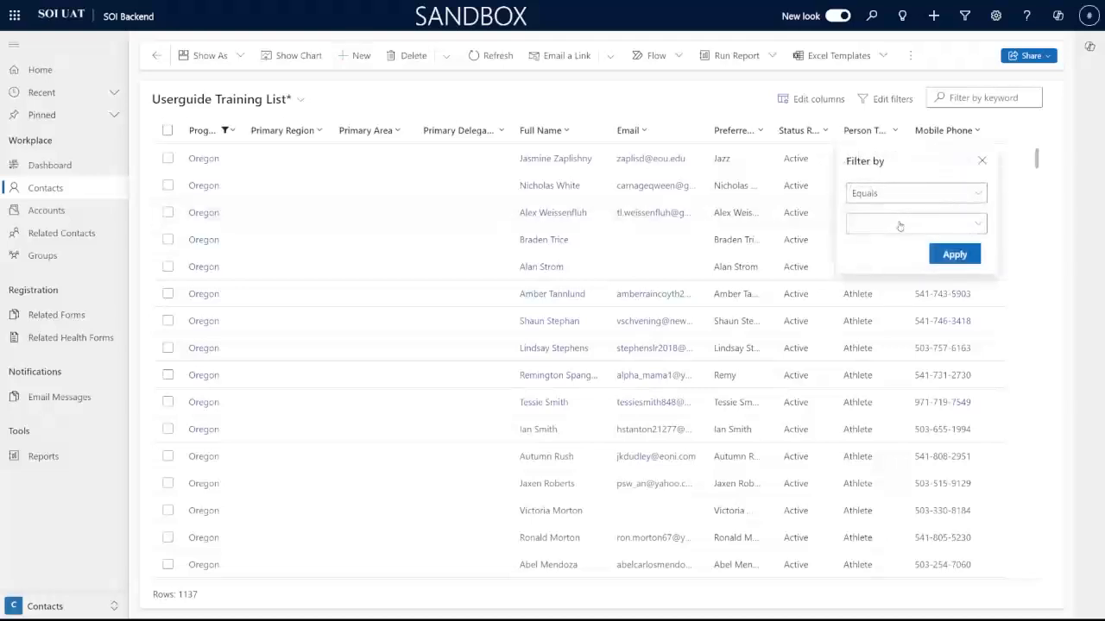
{"action": "left_click", "coordinate": [912, 223]}
{"action": "left_click", "coordinate": [857, 267]}
{"action": "left_click", "coordinate": [949, 256]}
{"action": "left_click", "coordinate": [952, 255]}
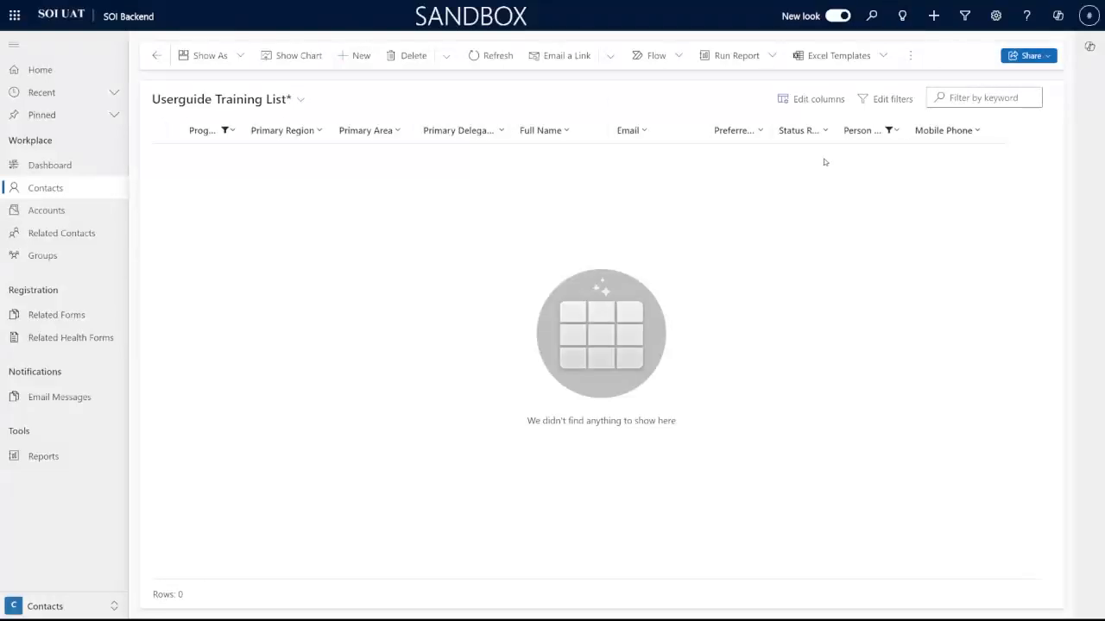
Step: Remove both the Program and Person Type filters
{"action": "left_click", "coordinate": [203, 130]}
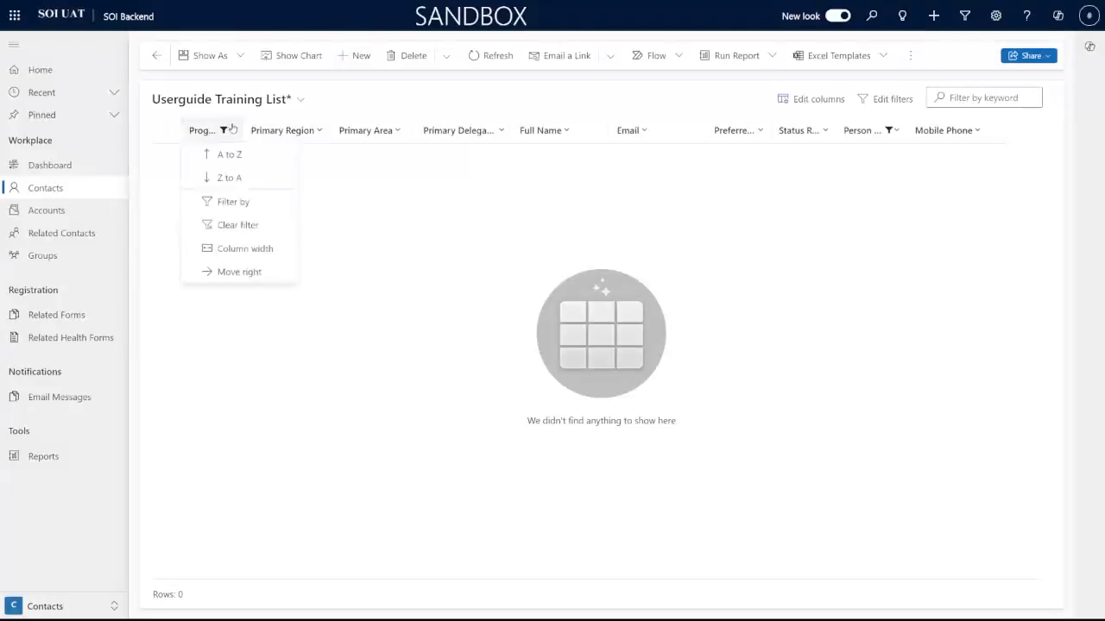
{"action": "left_click", "coordinate": [258, 226]}
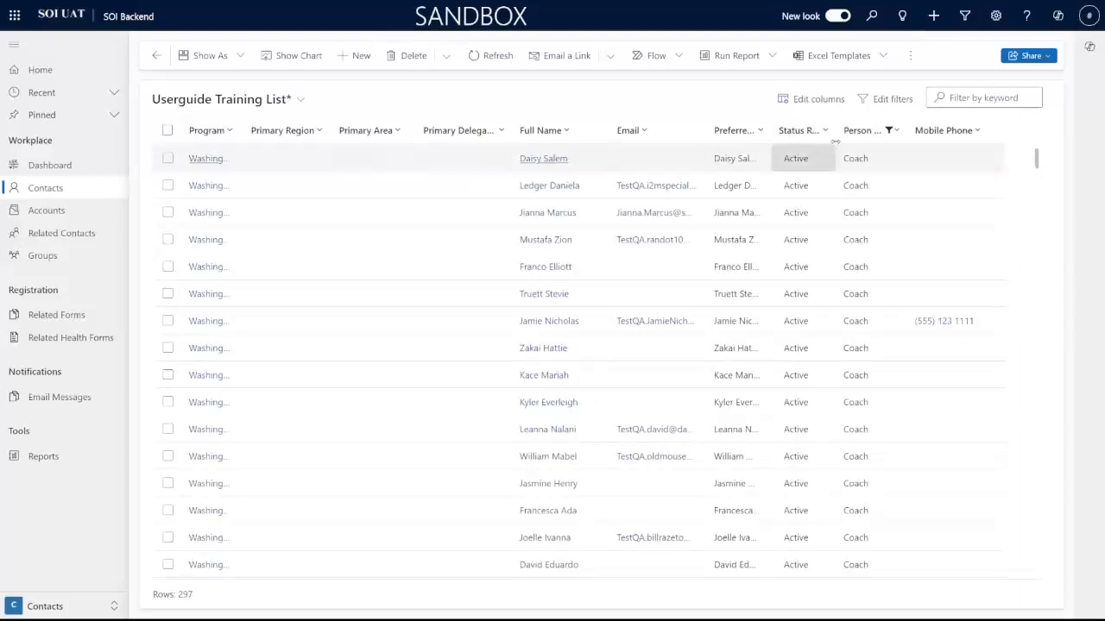
{"action": "left_click", "coordinate": [867, 131]}
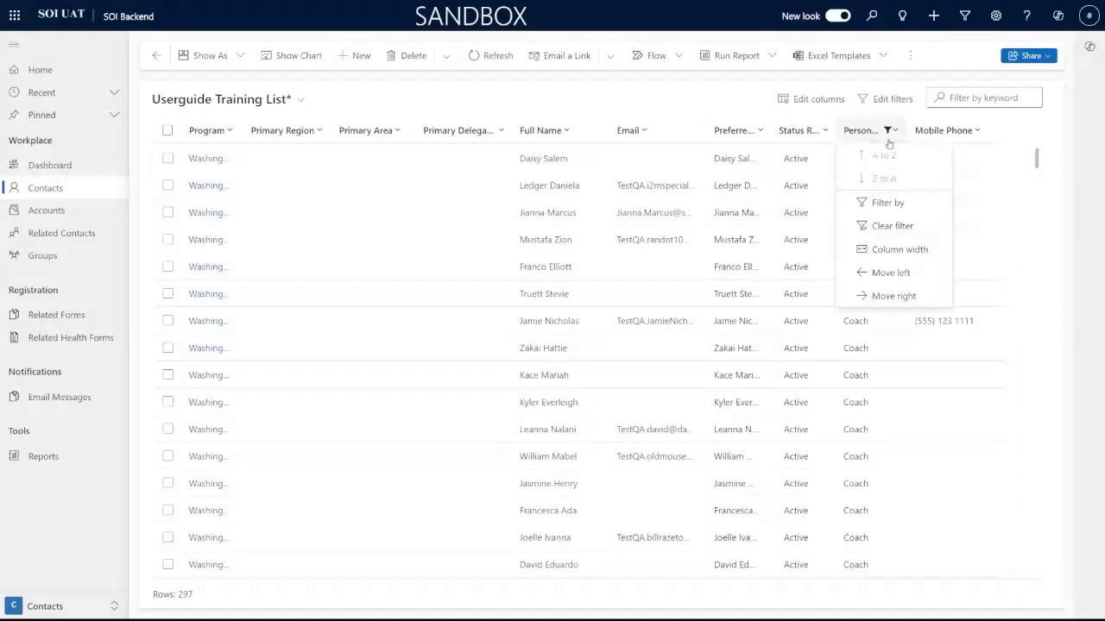
{"action": "left_click", "coordinate": [899, 228]}
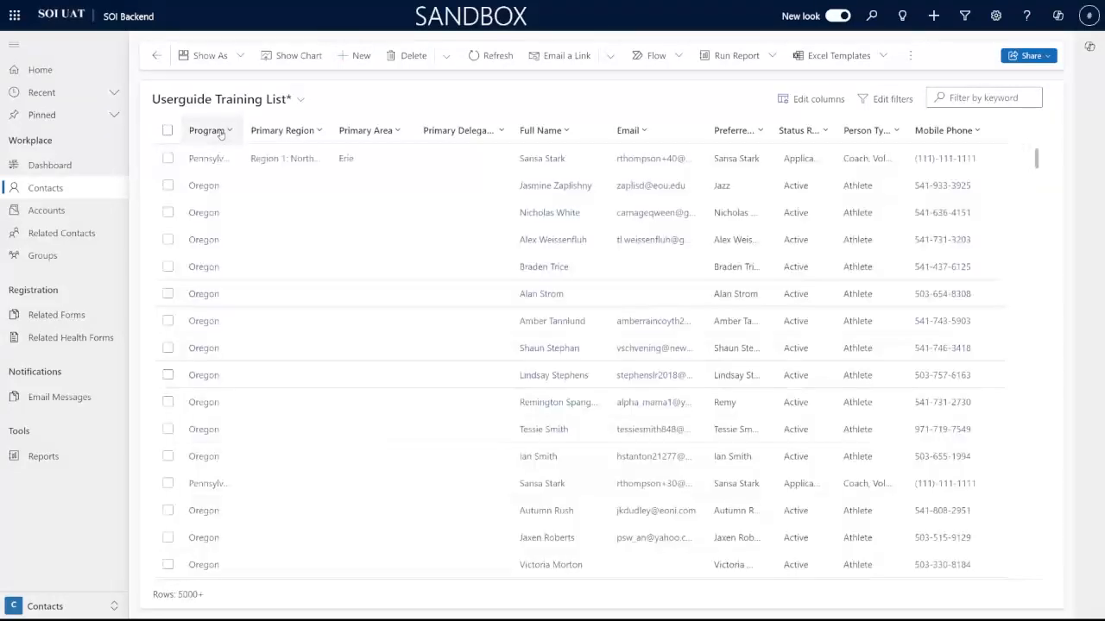
Step: Filter Program to Washington and try dragging Primary Area before Primary Region
{"action": "left_click", "coordinate": [212, 130]}
{"action": "left_click", "coordinate": [229, 202]}
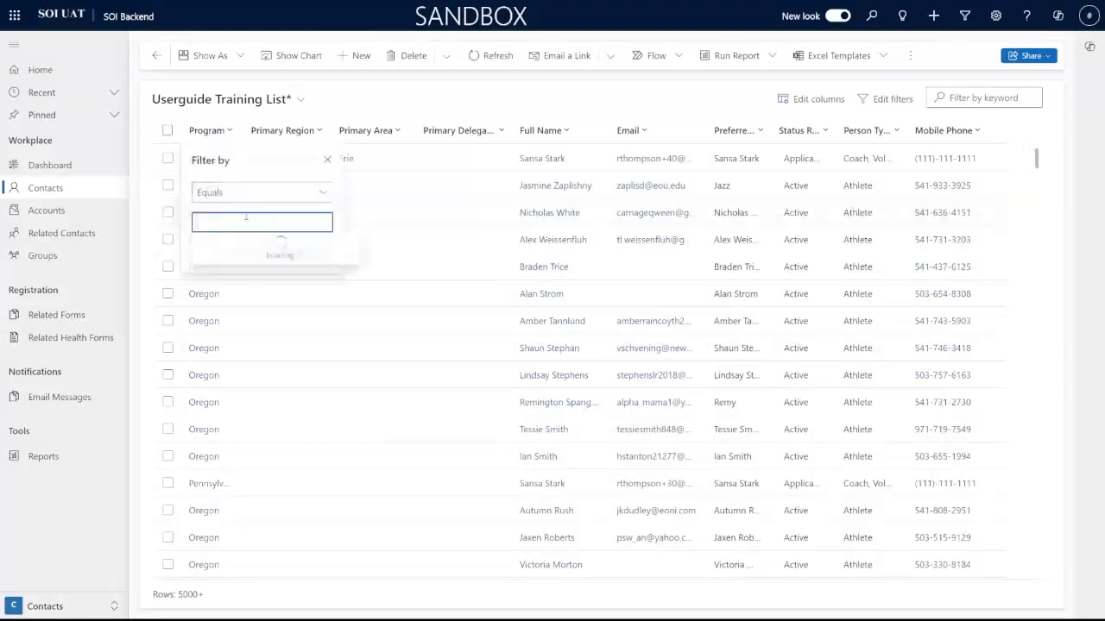
{"action": "type", "text": "was"}
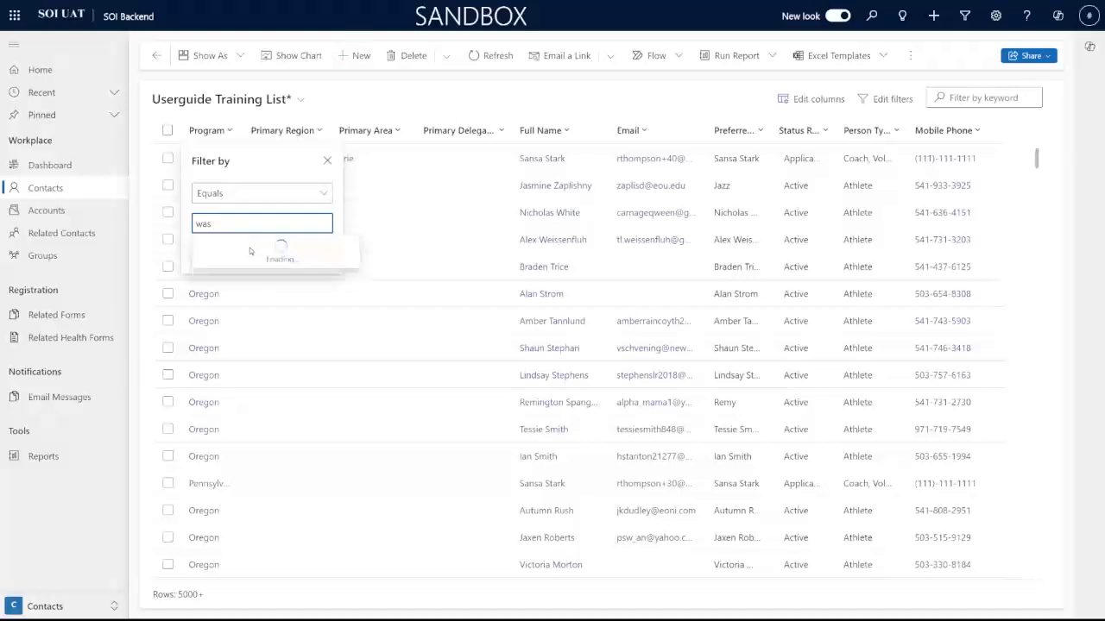
{"action": "left_click", "coordinate": [224, 246]}
{"action": "left_click", "coordinate": [259, 273]}
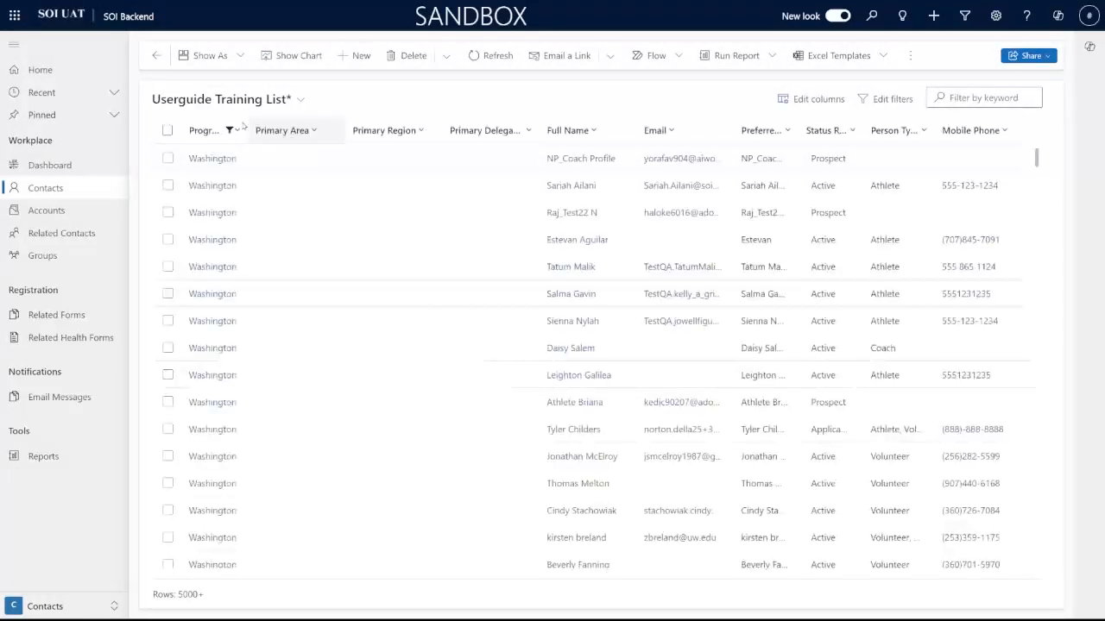
{"action": "left_click_drag", "start_coordinate": [268, 131], "coordinate": [375, 131]}
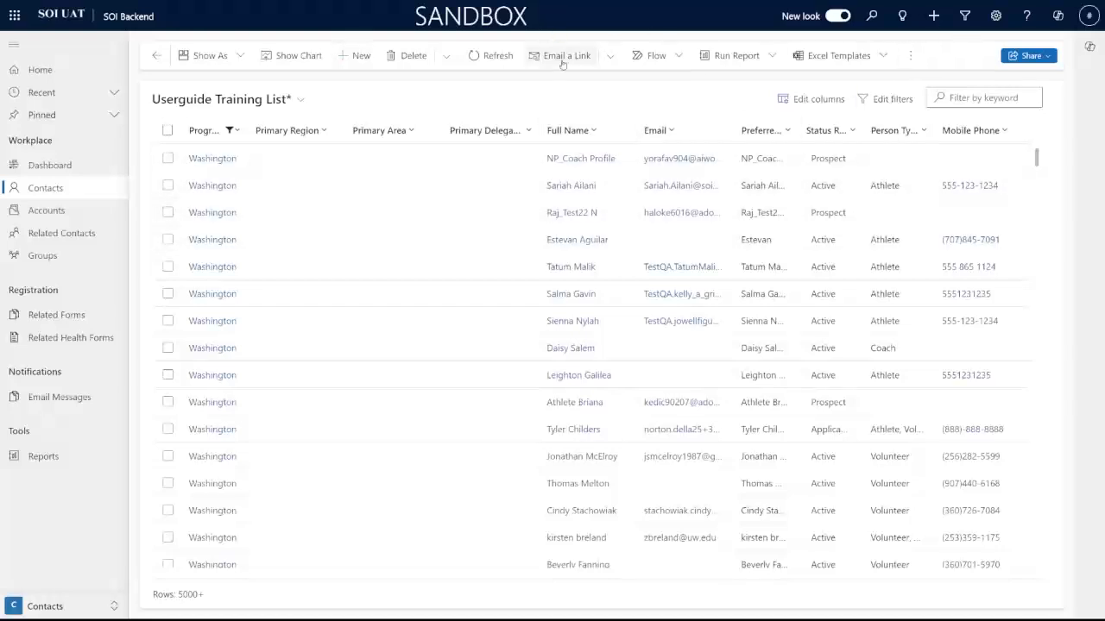
{"action": "left_click", "coordinate": [595, 135]}
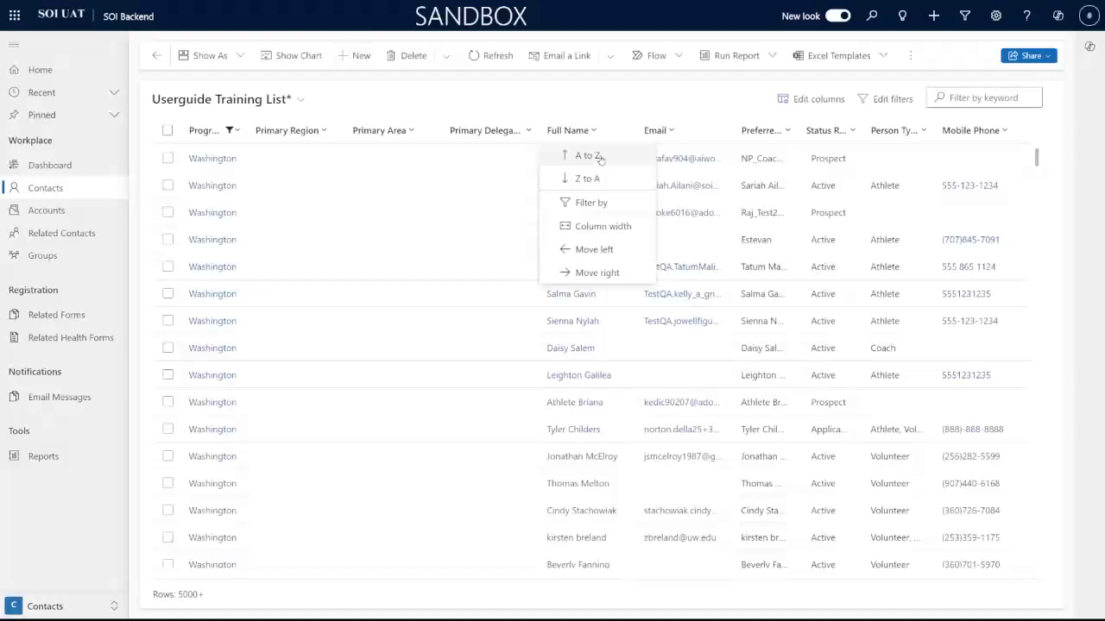
{"action": "left_click", "coordinate": [600, 157]}
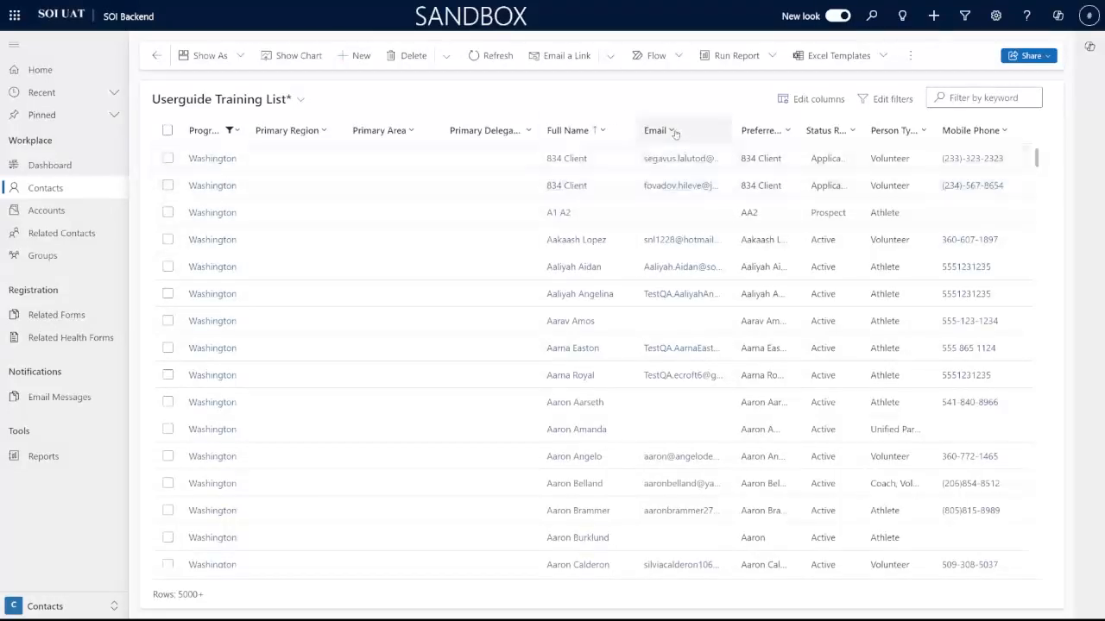
{"action": "left_click", "coordinate": [675, 132]}
{"action": "left_click", "coordinate": [691, 203]}
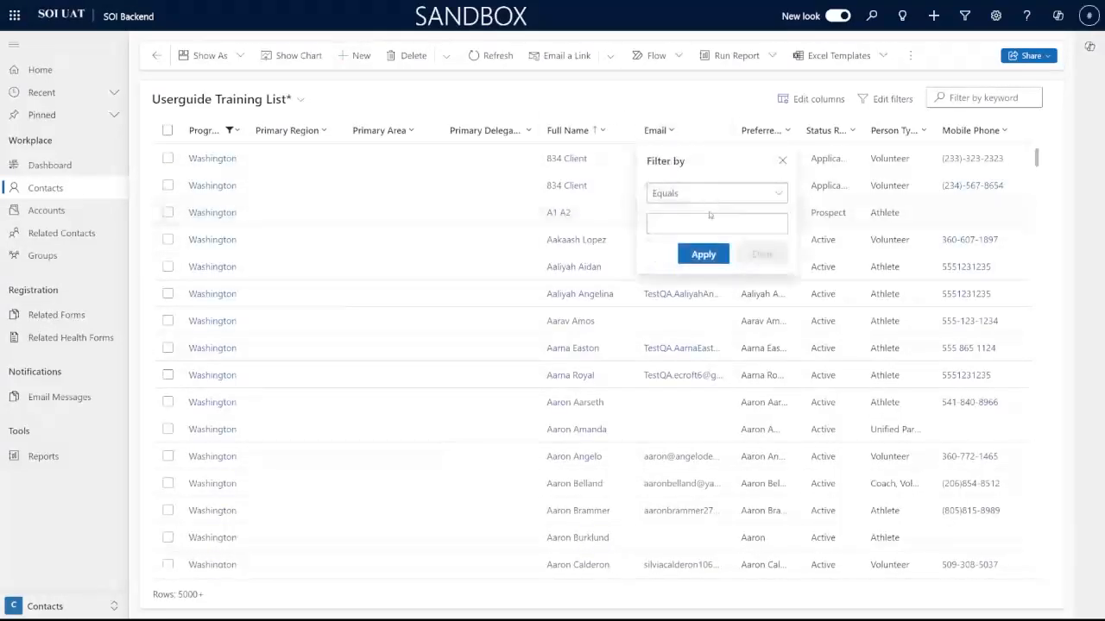
{"action": "left_click", "coordinate": [700, 195]}
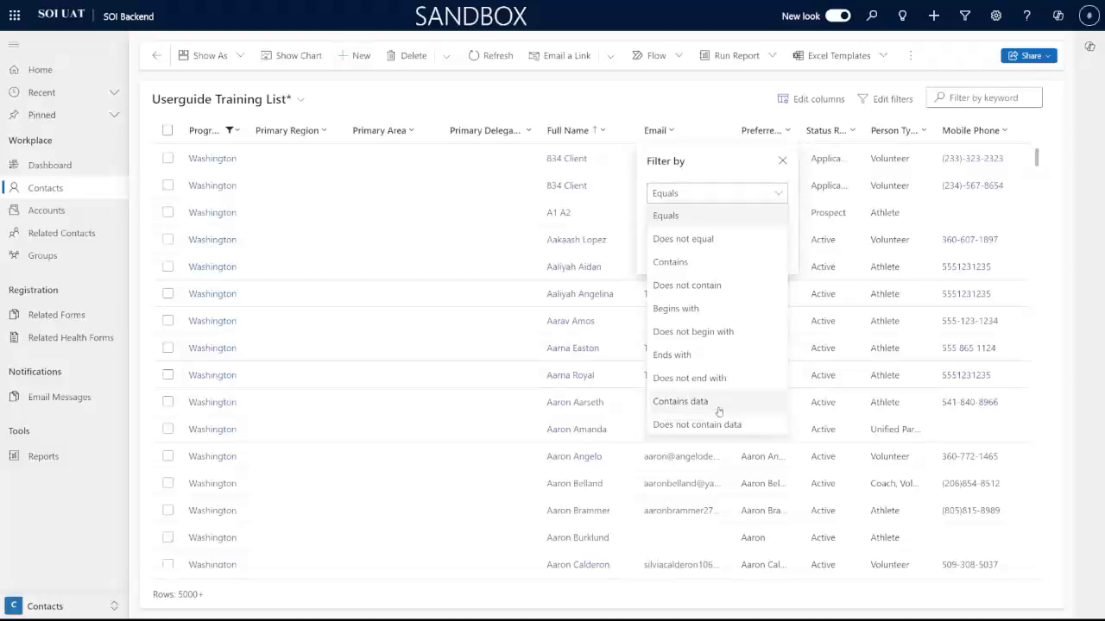
{"action": "left_click", "coordinate": [716, 403]}
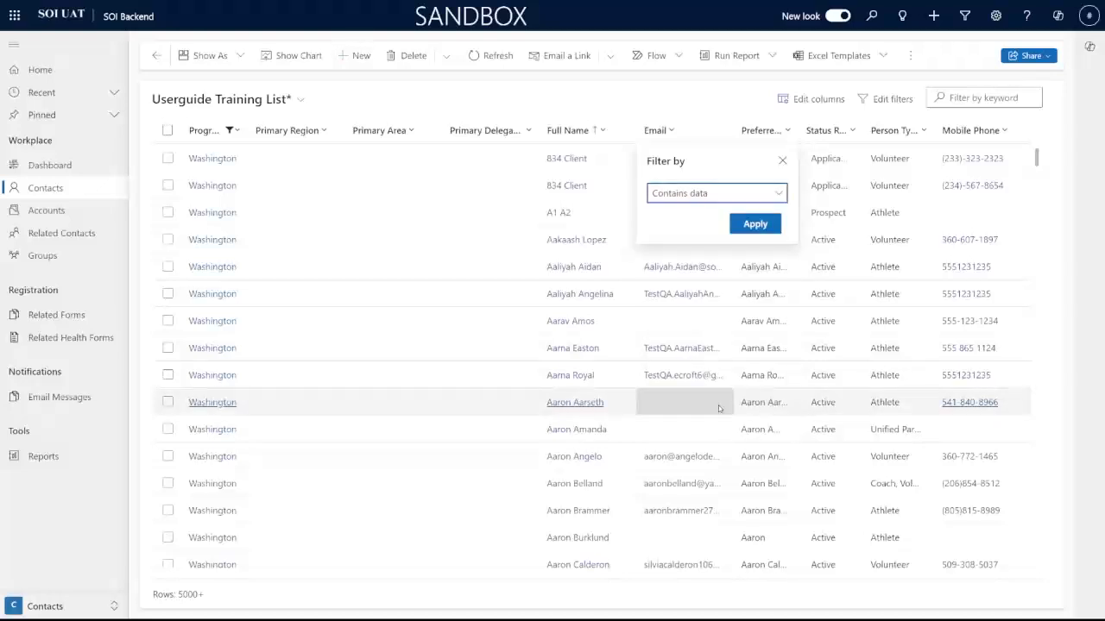
{"action": "left_click", "coordinate": [756, 226]}
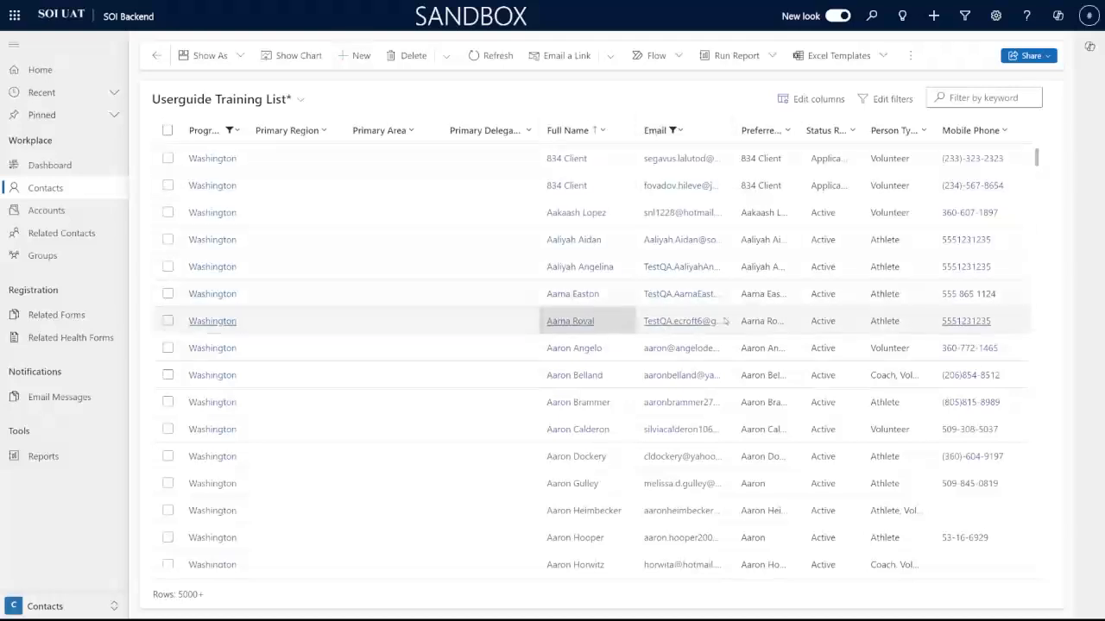
Step: Save the Washington and Email filters into the current view and confirm
{"action": "left_click", "coordinate": [301, 101]}
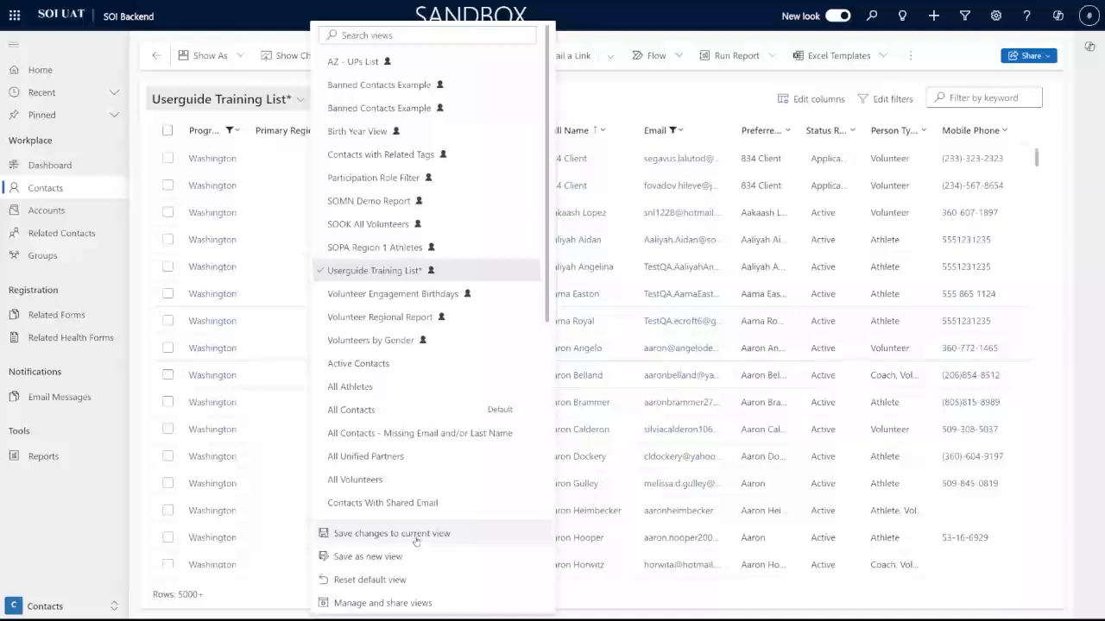
{"action": "left_click", "coordinate": [417, 535]}
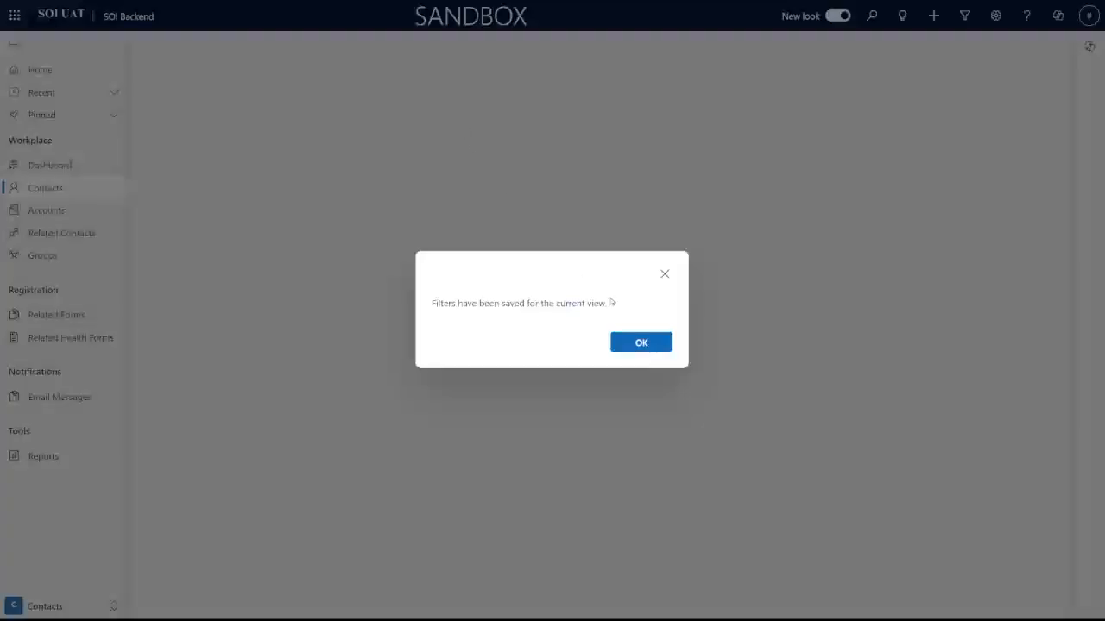
{"action": "left_click", "coordinate": [641, 343]}
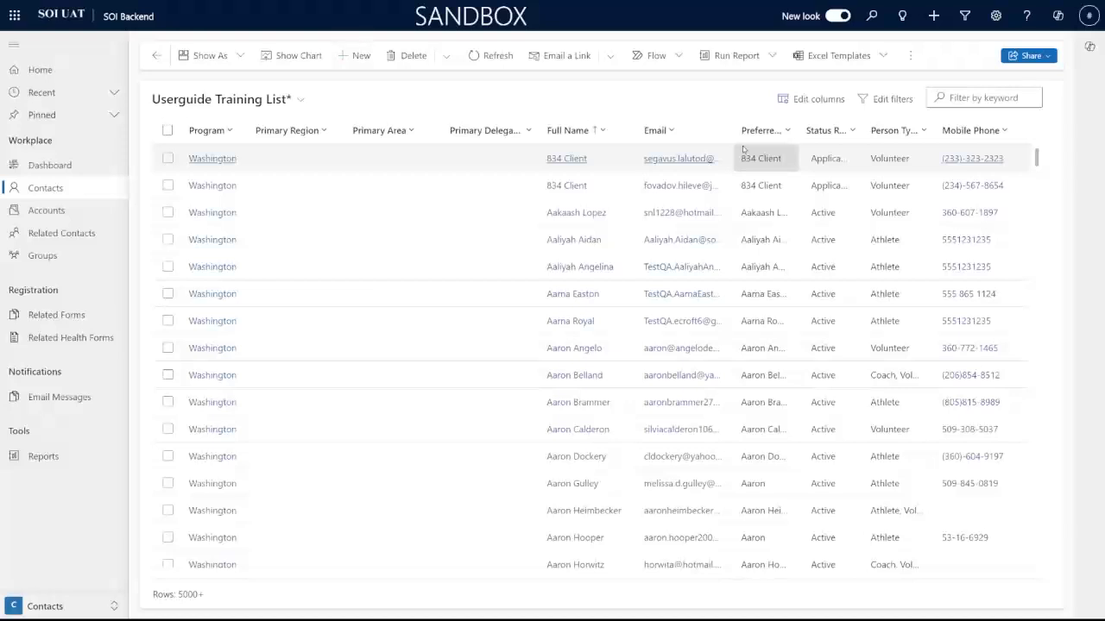
Step: Open the Contacts Edit filters panel and expand its bottom Add menu
{"action": "left_click", "coordinate": [888, 100]}
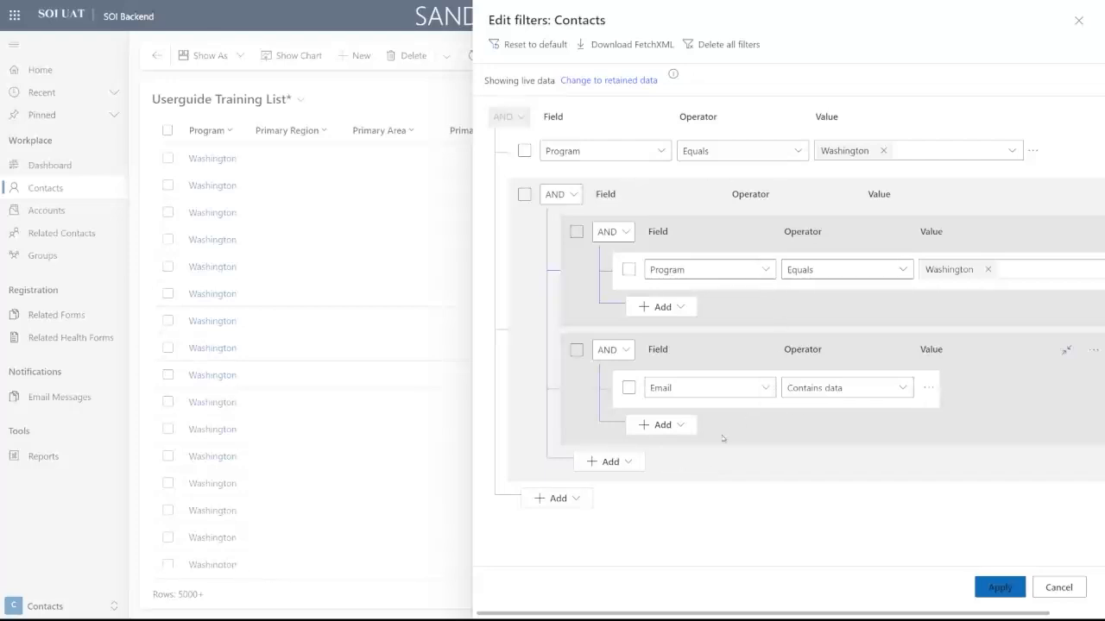
{"action": "left_click", "coordinate": [569, 500]}
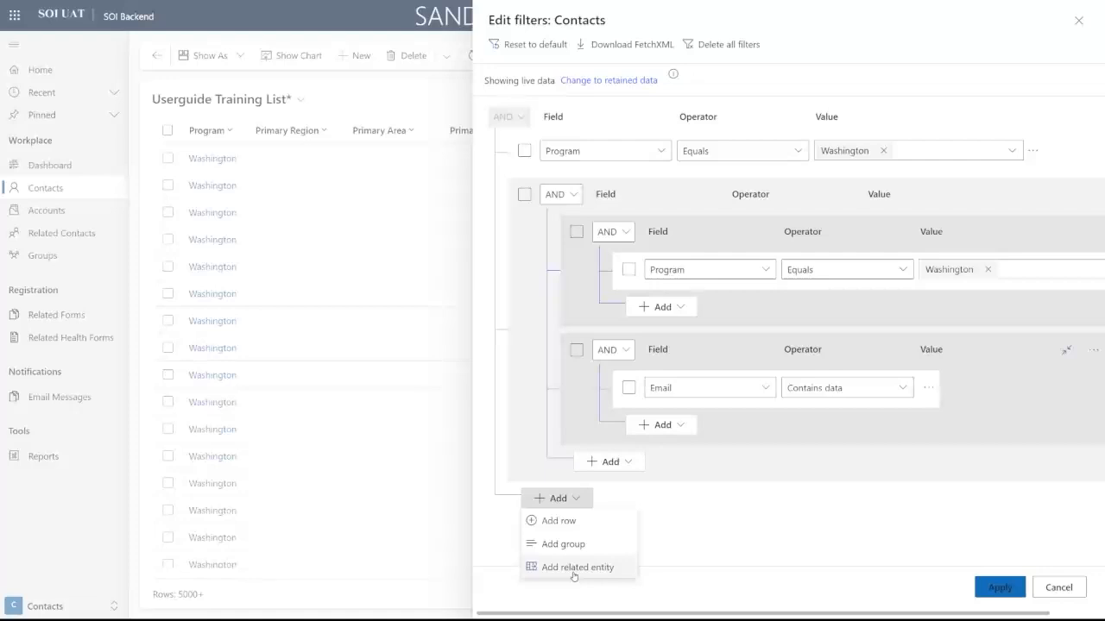
Step: Add a related entity condition for Related Forms (Contact)
{"action": "left_click", "coordinate": [574, 570]}
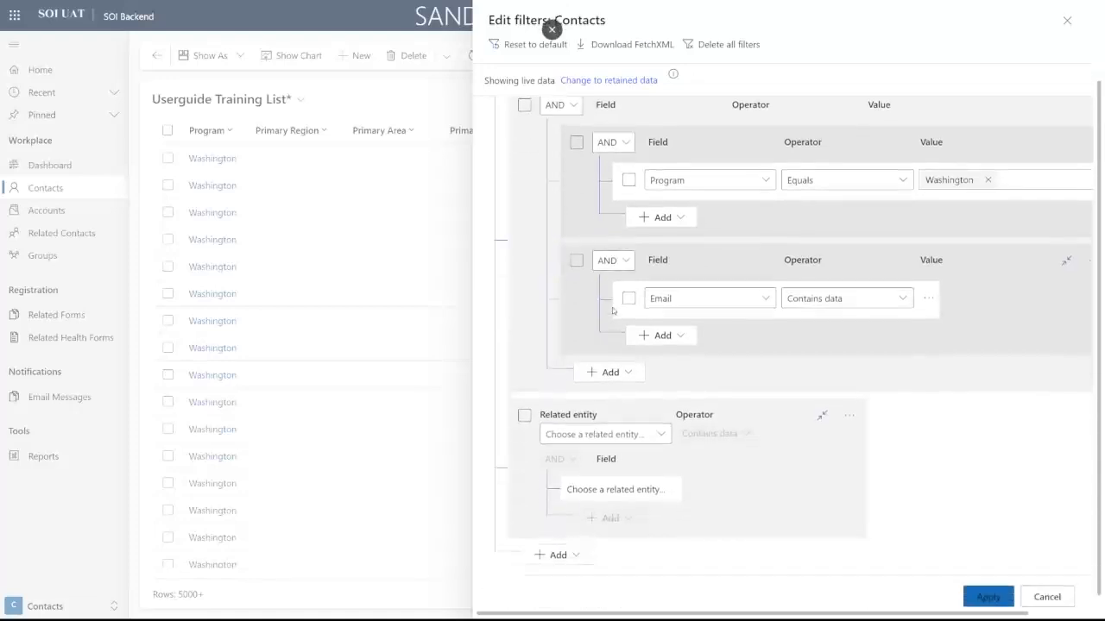
{"action": "left_click", "coordinate": [615, 424]}
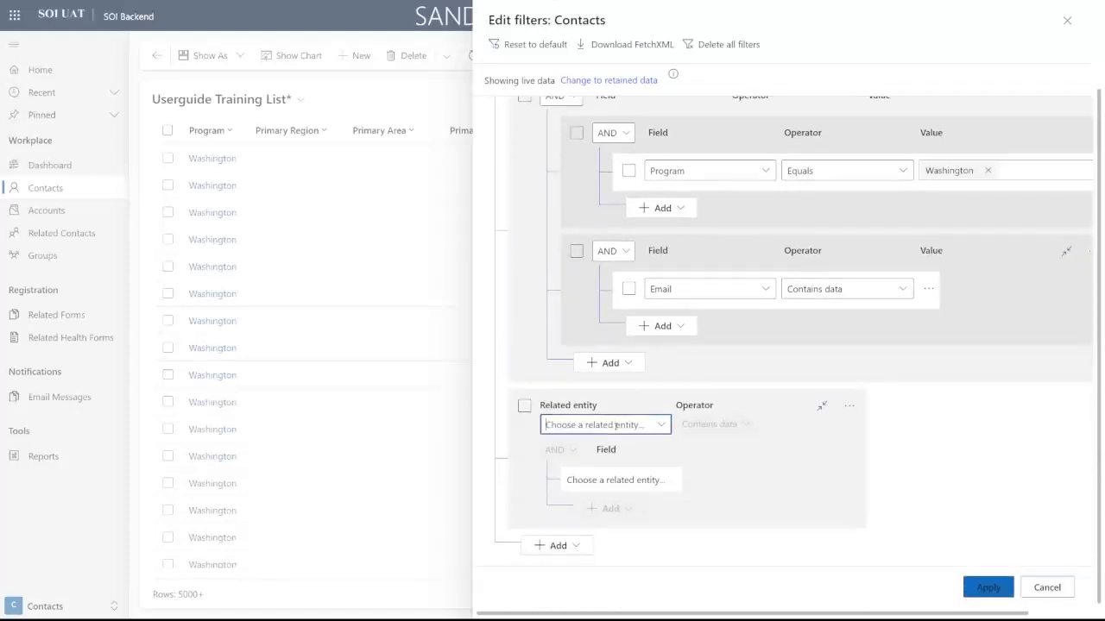
{"action": "left_click", "coordinate": [661, 423]}
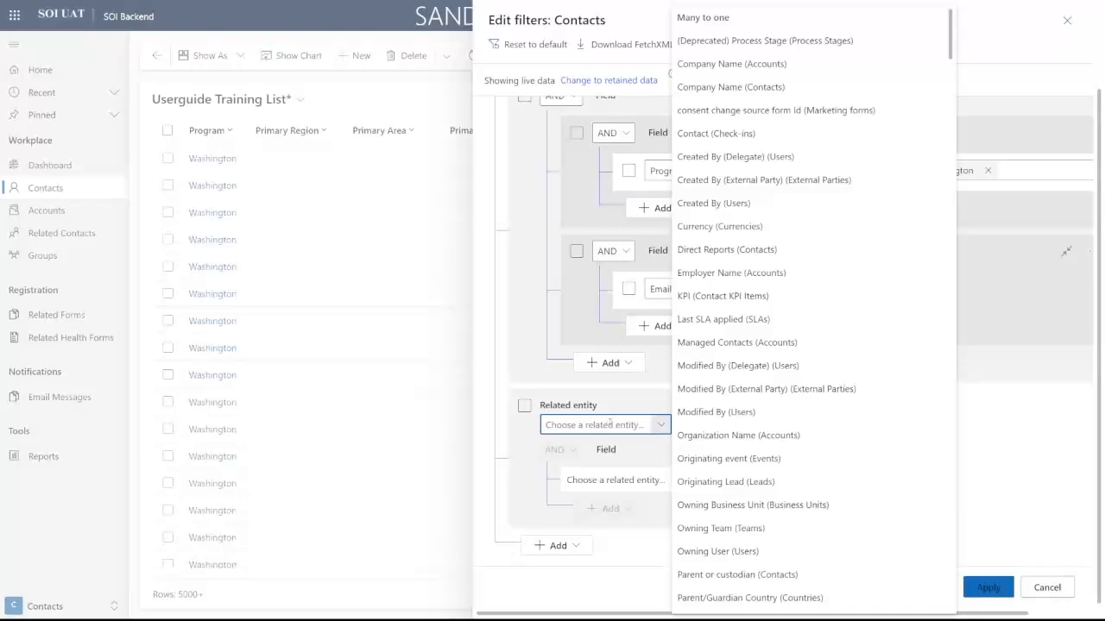
{"action": "type", "text": "Related GF"}
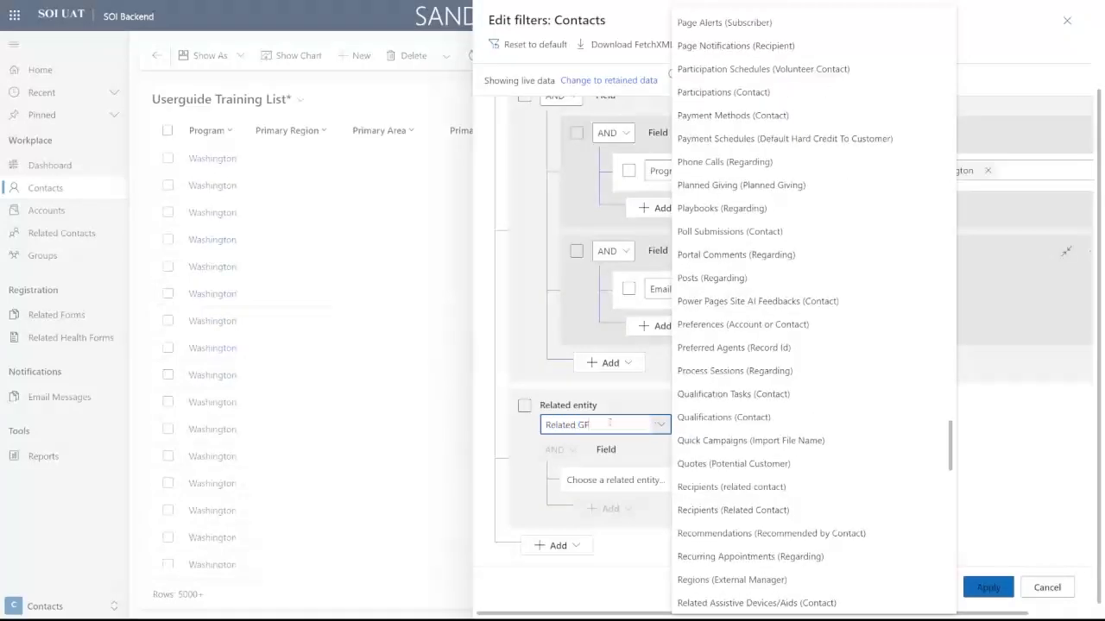
{"action": "key", "text": "BackSpace"}
{"action": "key", "text": "BackSpace"}
{"action": "type", "text": "F"}
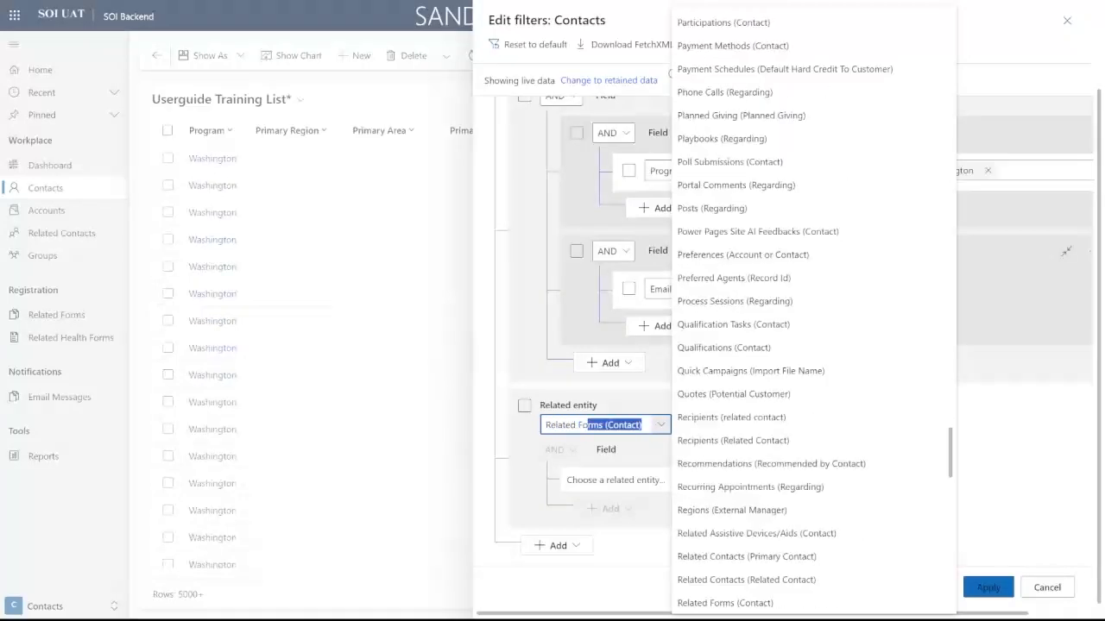
{"action": "key", "text": "Return"}
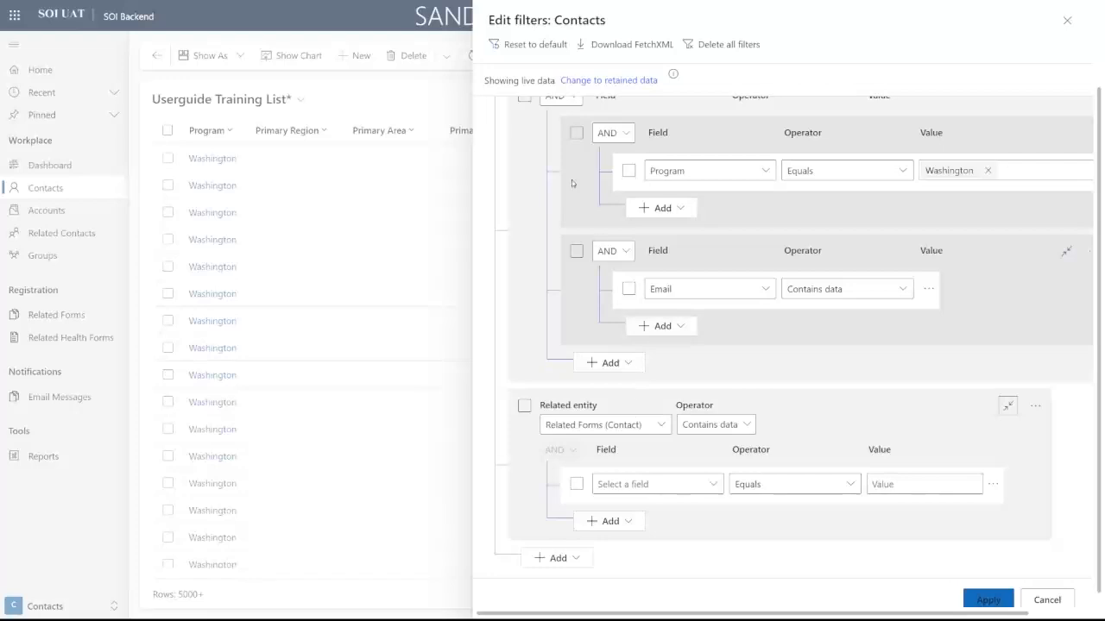
Step: Set the related entity condition's field to Related Form
{"action": "left_click", "coordinate": [748, 425]}
{"action": "left_click", "coordinate": [711, 446]}
{"action": "left_click", "coordinate": [713, 484]}
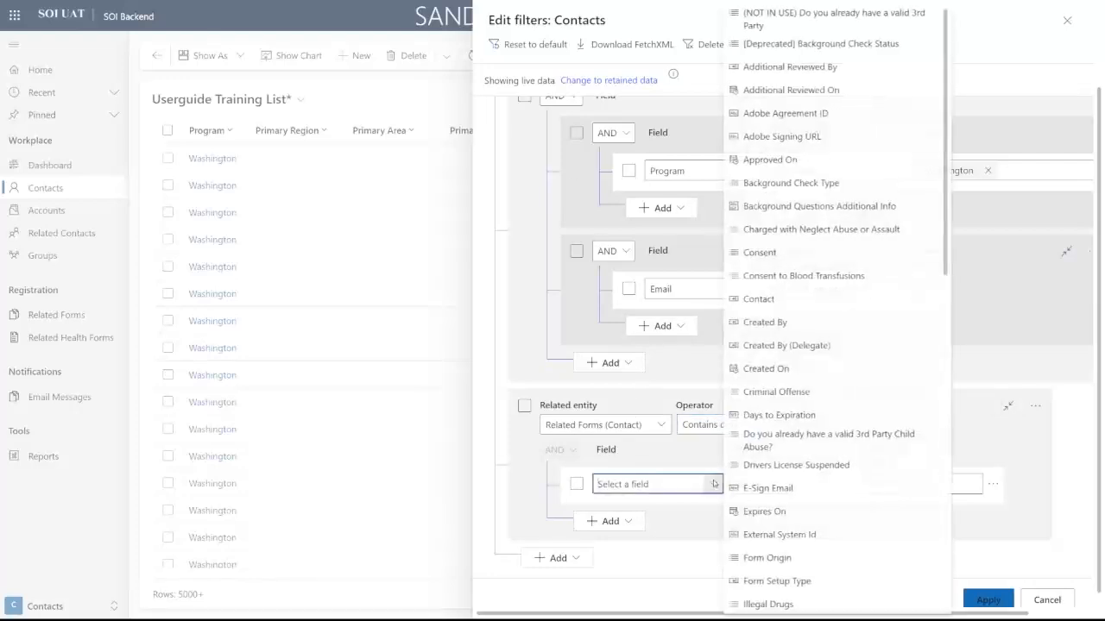
{"action": "type", "text": "Related Form"}
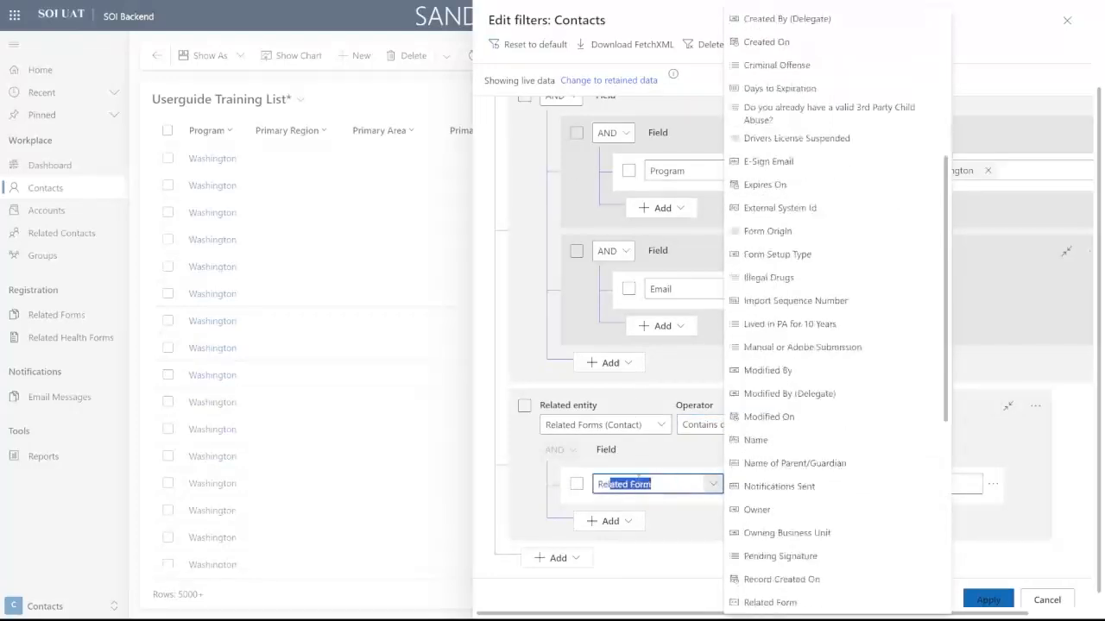
{"action": "key", "text": "Tab"}
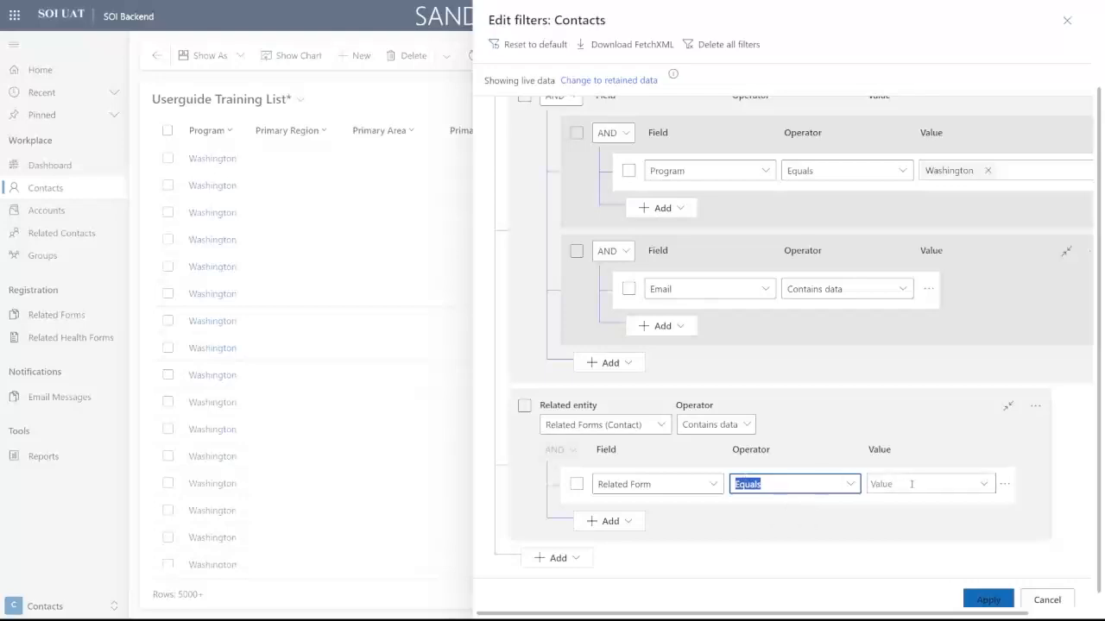
{"action": "left_click", "coordinate": [917, 482]}
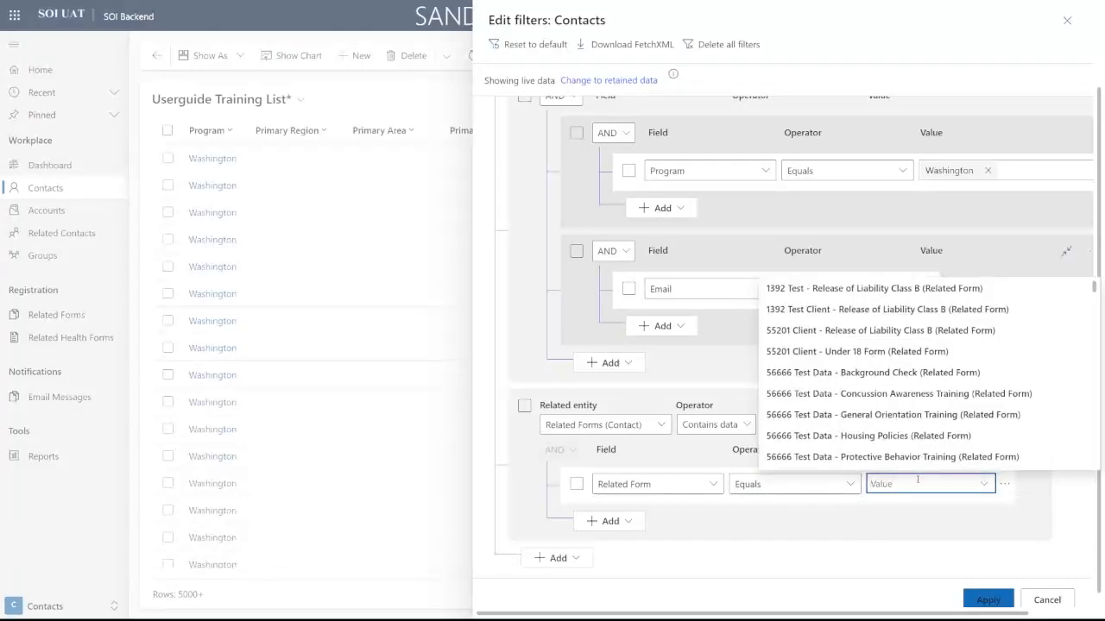
{"action": "left_click", "coordinate": [714, 485]}
{"action": "scroll", "coordinate": [800, 447], "scroll_direction": "down", "scroll_amount": 4}
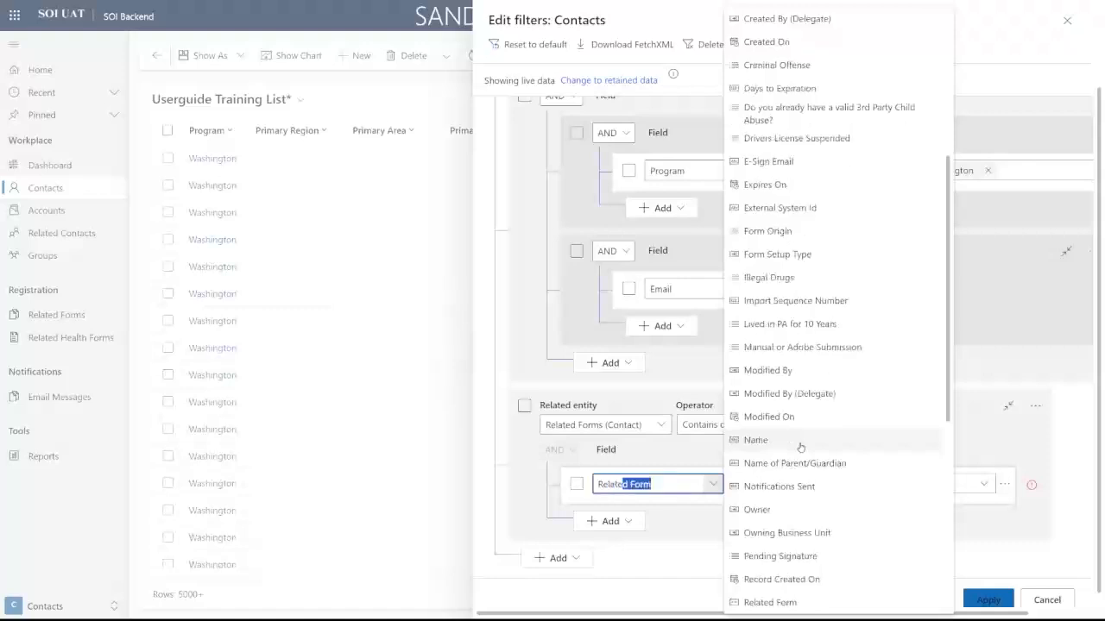
{"action": "key", "text": "BackSpace"}
{"action": "key", "text": "BackSpace"}
{"action": "key", "text": "Tab"}
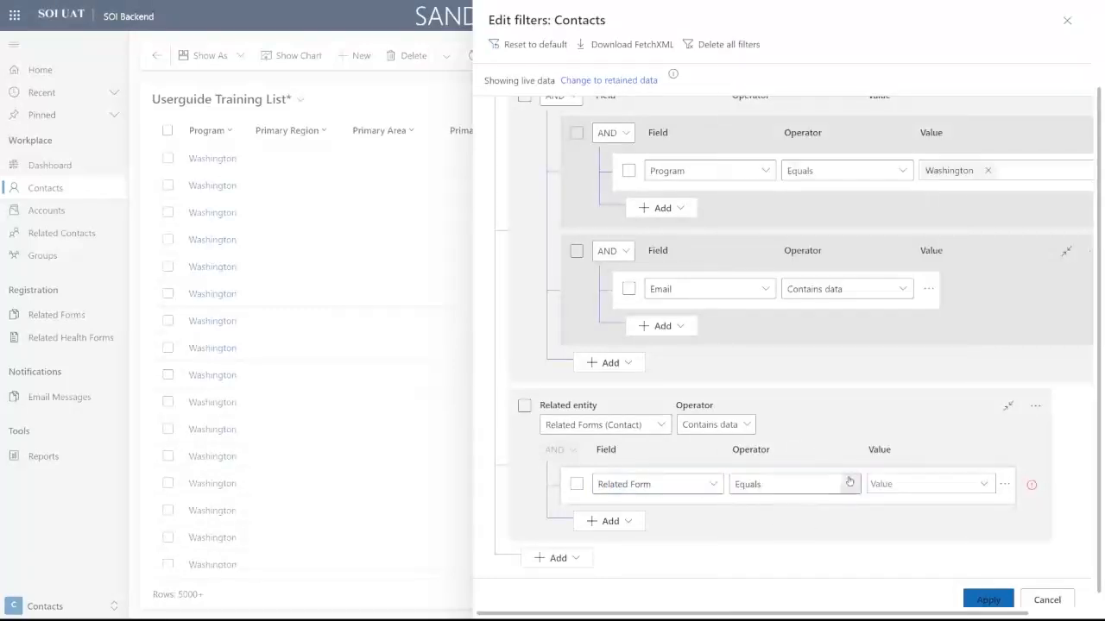
Step: Keep the Related Form operator at Contains data and apply the filters to the contact list
{"action": "left_click", "coordinate": [849, 482]}
{"action": "left_click", "coordinate": [795, 555]}
{"action": "left_click", "coordinate": [645, 423]}
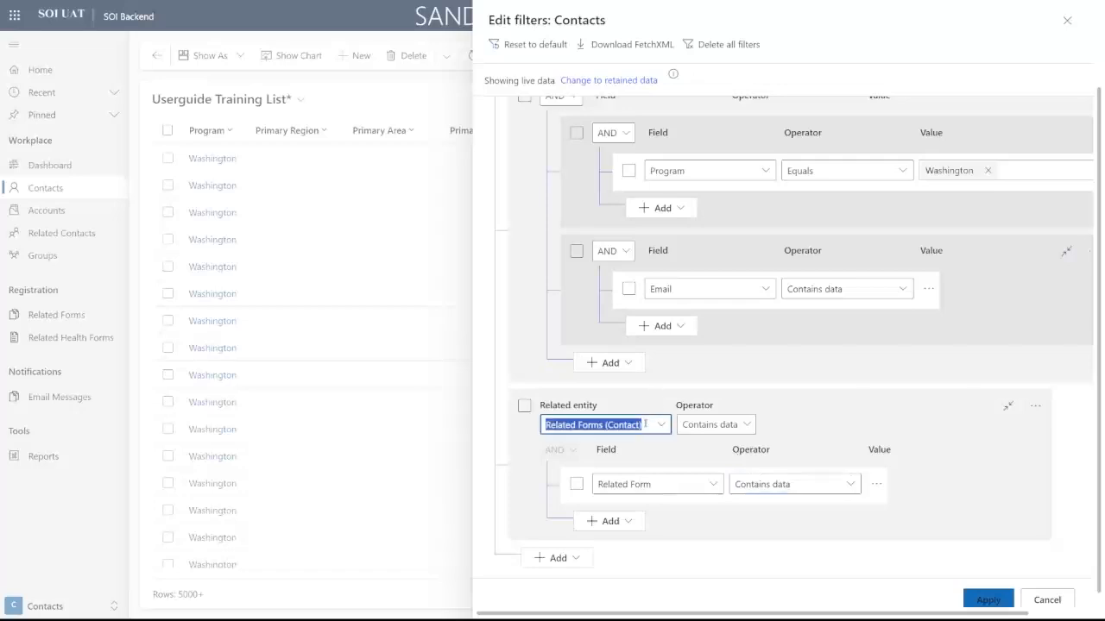
{"action": "left_click", "coordinate": [728, 424]}
{"action": "left_click", "coordinate": [636, 424]}
{"action": "left_click", "coordinate": [647, 423]}
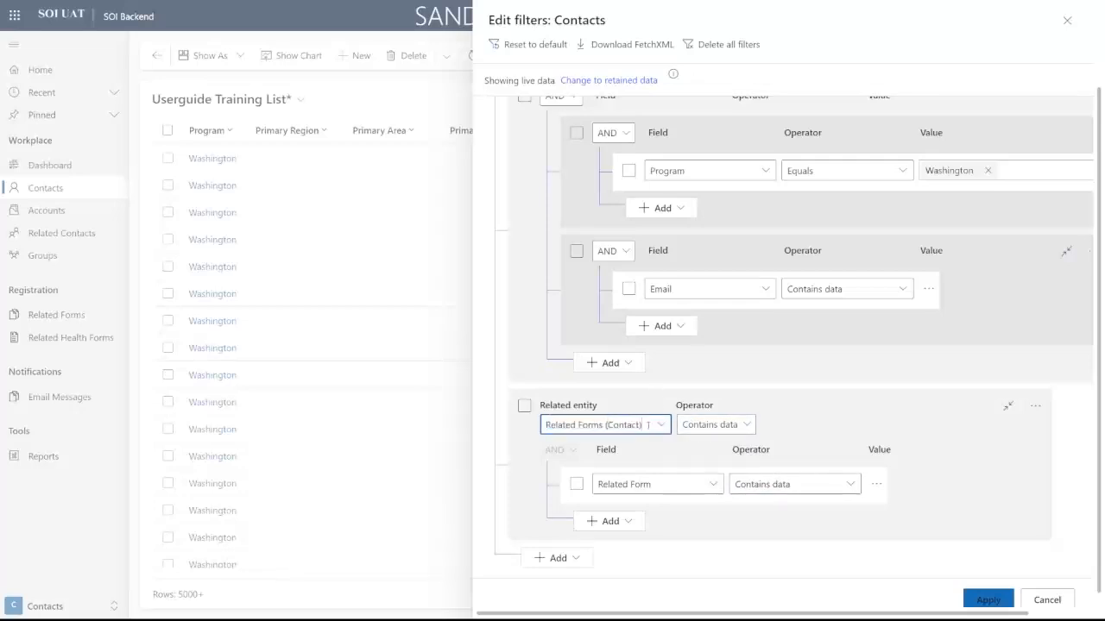
{"action": "left_click", "coordinate": [663, 426]}
{"action": "left_click", "coordinate": [652, 460]}
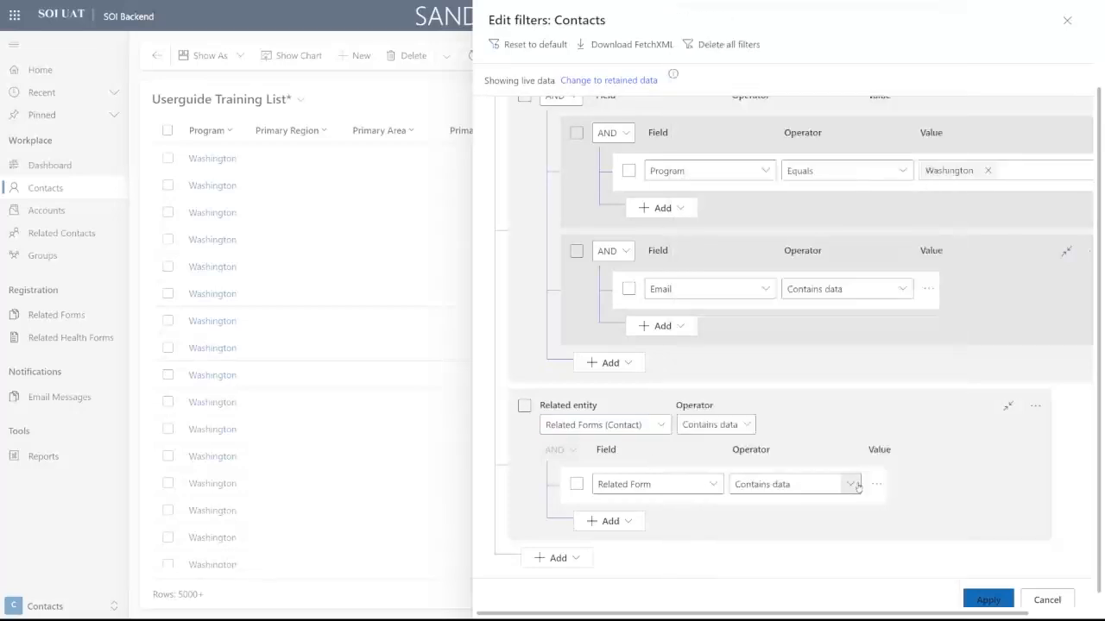
{"action": "left_click", "coordinate": [852, 484]}
{"action": "left_click", "coordinate": [821, 450]}
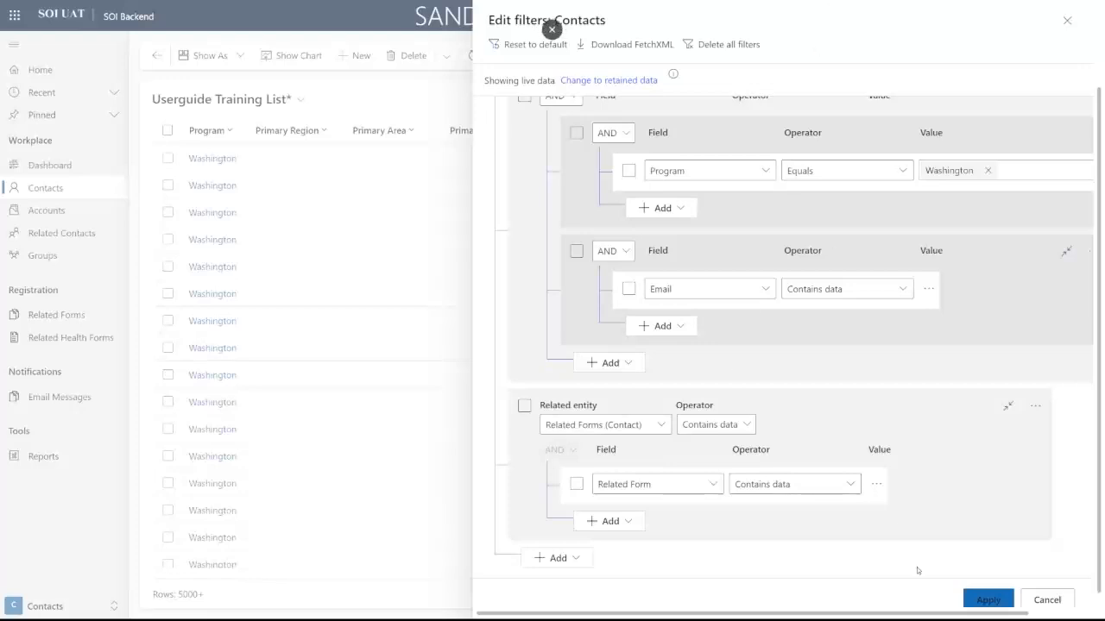
{"action": "left_click", "coordinate": [987, 600]}
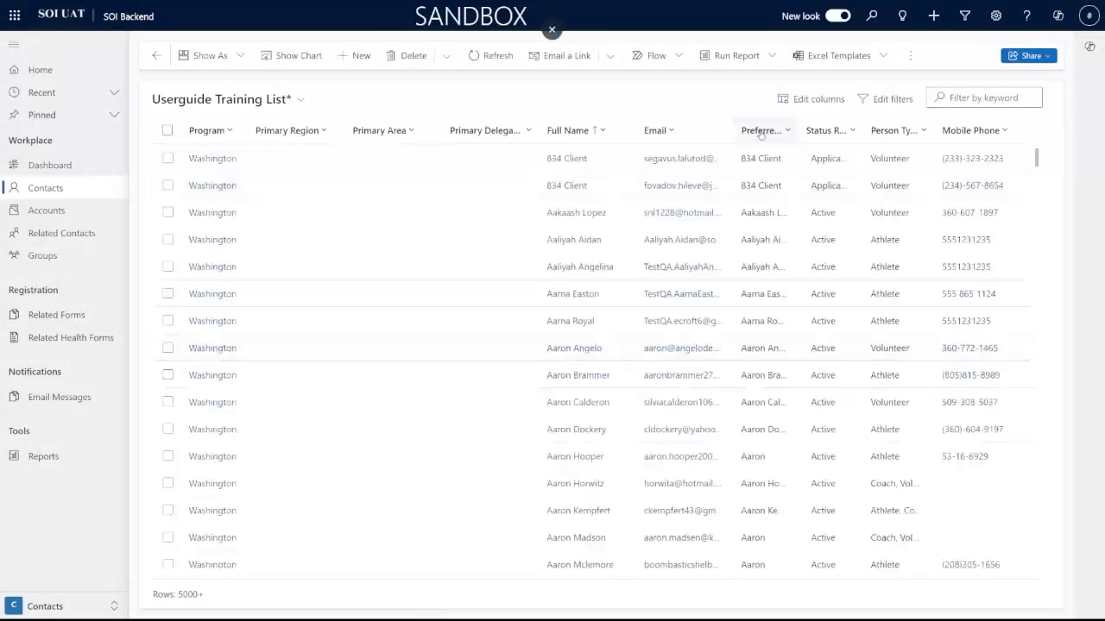
Step: Reopen the filter editor and add a new condition row at the bottom
{"action": "left_click", "coordinate": [875, 101]}
{"action": "scroll", "coordinate": [813, 404], "scroll_direction": "down", "scroll_amount": 2}
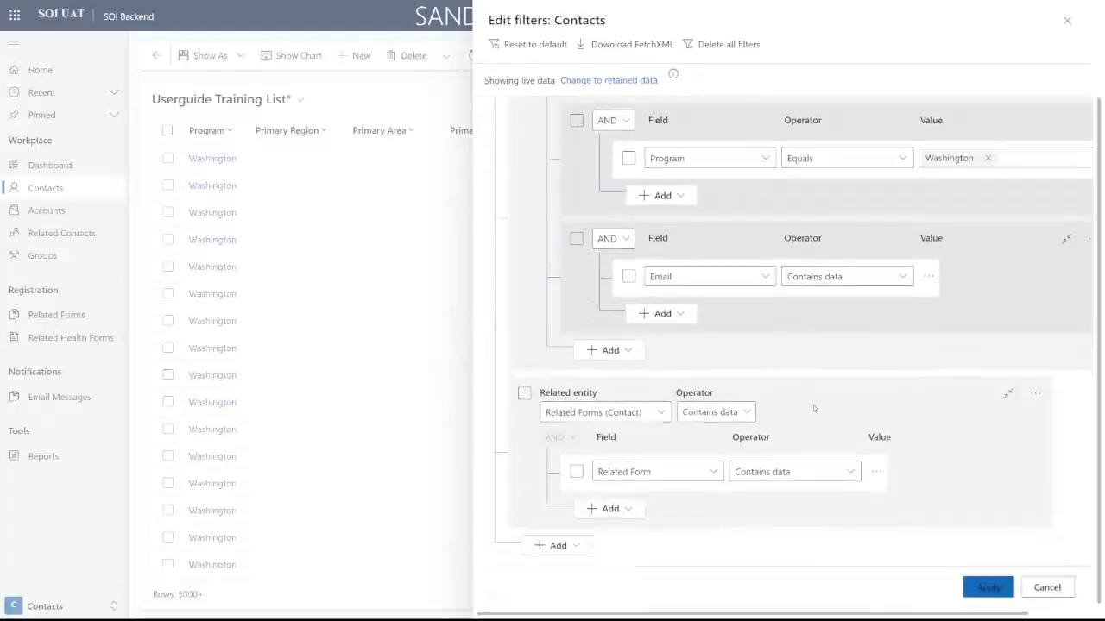
{"action": "left_click", "coordinate": [573, 542]}
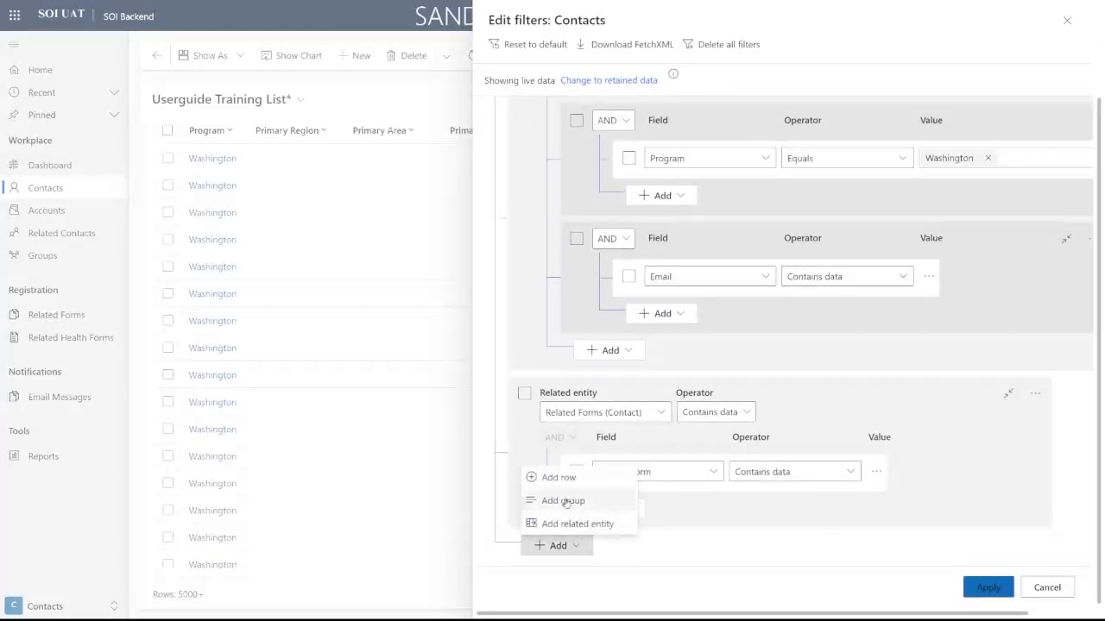
{"action": "left_click", "coordinate": [550, 476]}
Step: Set the new row's field to Activated Date with the This week operator
{"action": "type", "text": "Contact"}
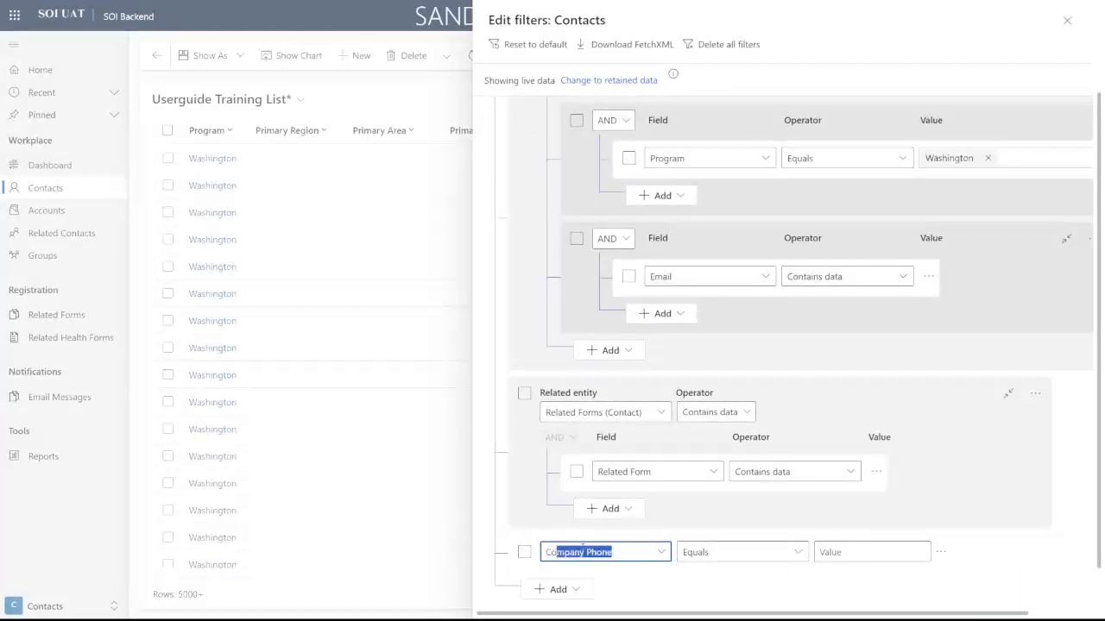
{"action": "key", "text": "Tab"}
{"action": "key", "text": "Tab"}
{"action": "type", "text": "Ac"}
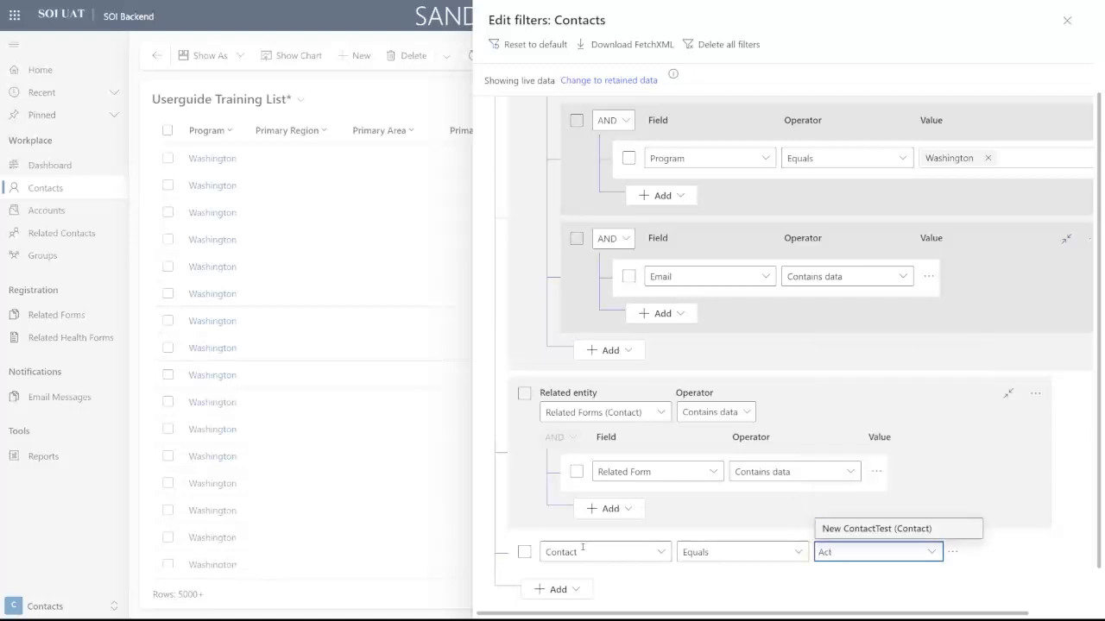
{"action": "left_click", "coordinate": [583, 548]}
{"action": "type", "text": "Aciv"}
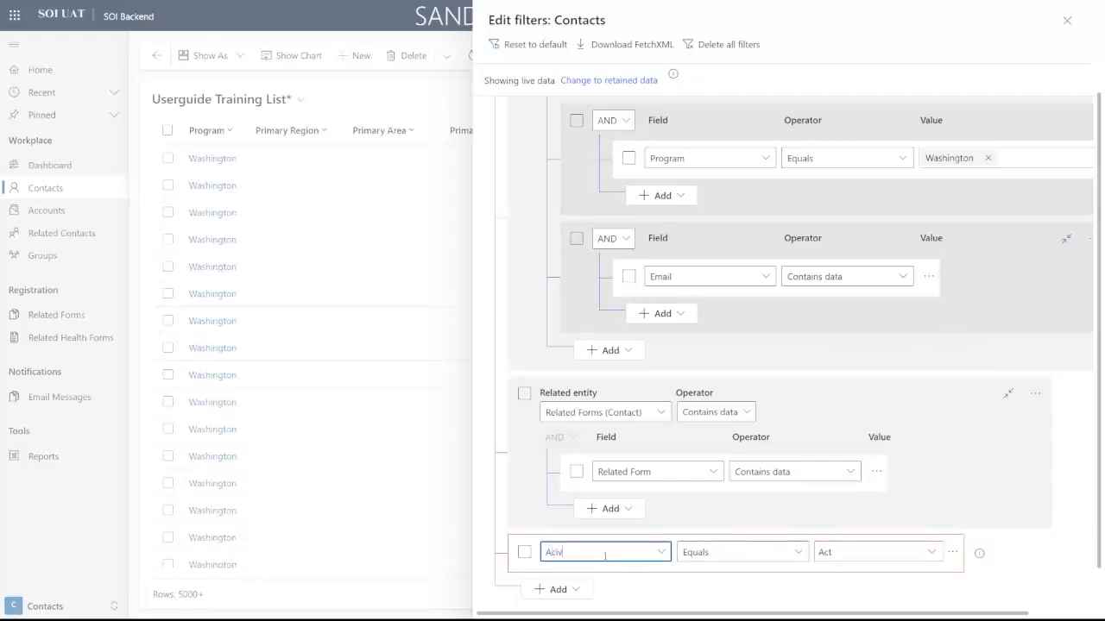
{"action": "type", "text": "cti"}
{"action": "key", "text": "BackSpace"}
{"action": "type", "text": "i"}
{"action": "key", "text": "Tab"}
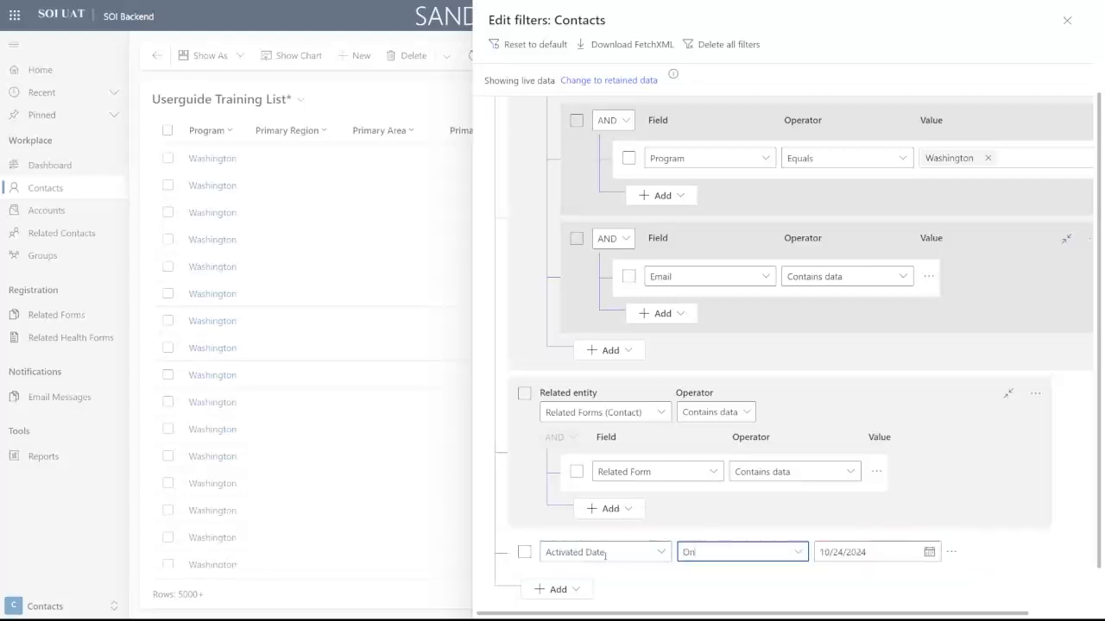
{"action": "key", "text": "Tab"}
{"action": "left_click", "coordinate": [781, 552]}
{"action": "left_click", "coordinate": [792, 507]}
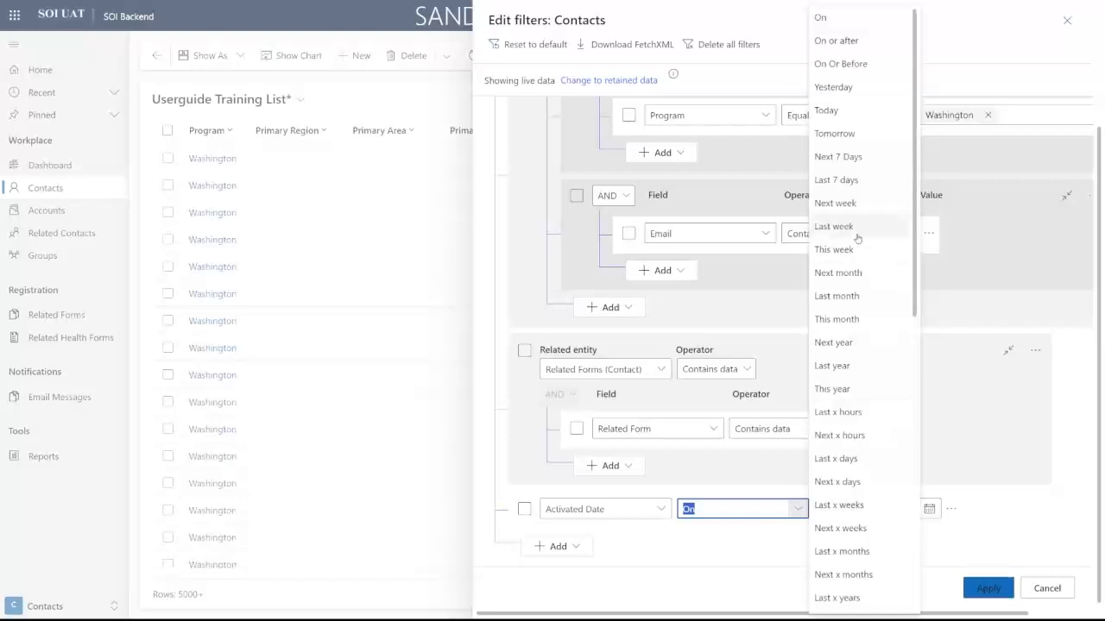
{"action": "left_click", "coordinate": [834, 250]}
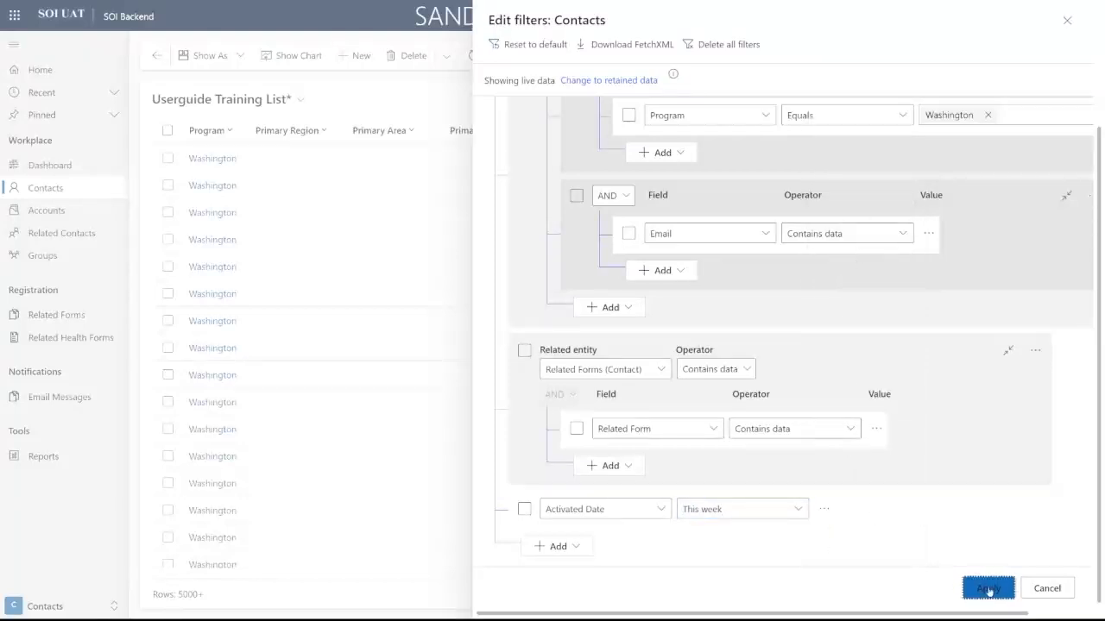
Step: Apply the Activated Date filter, then reopen the filter editor
{"action": "left_click", "coordinate": [987, 589]}
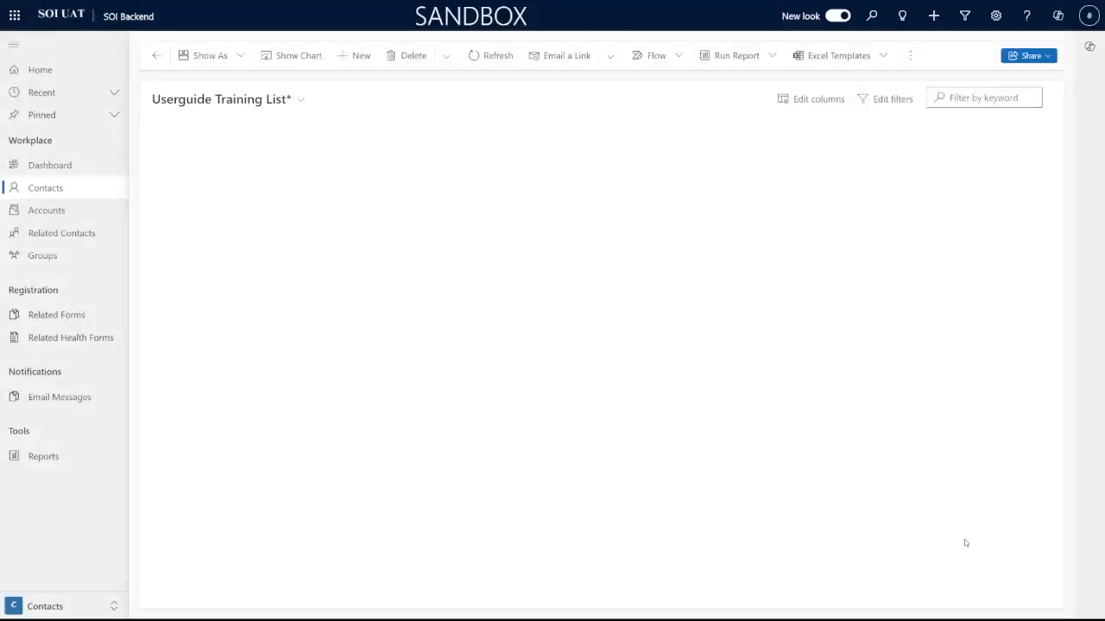
{"action": "left_click", "coordinate": [888, 99]}
{"action": "scroll", "coordinate": [716, 510], "scroll_direction": "down", "scroll_amount": 3}
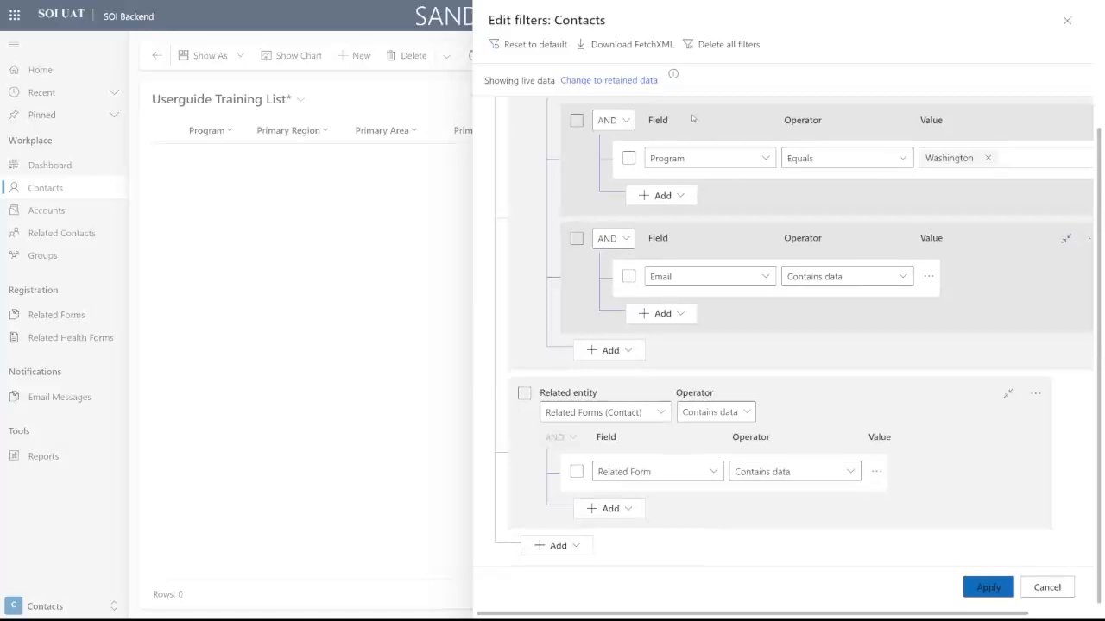
{"action": "scroll", "coordinate": [697, 446], "scroll_direction": "up", "scroll_amount": 1}
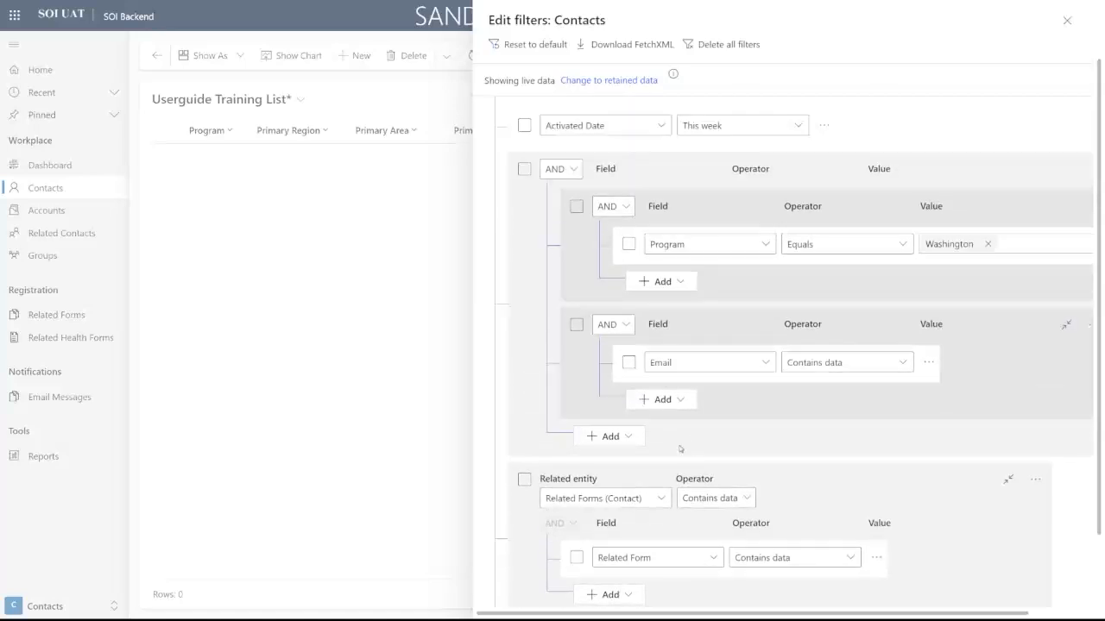
{"action": "scroll", "coordinate": [680, 449], "scroll_direction": "down", "scroll_amount": 1}
{"action": "scroll", "coordinate": [1019, 395], "scroll_direction": "up", "scroll_amount": 2}
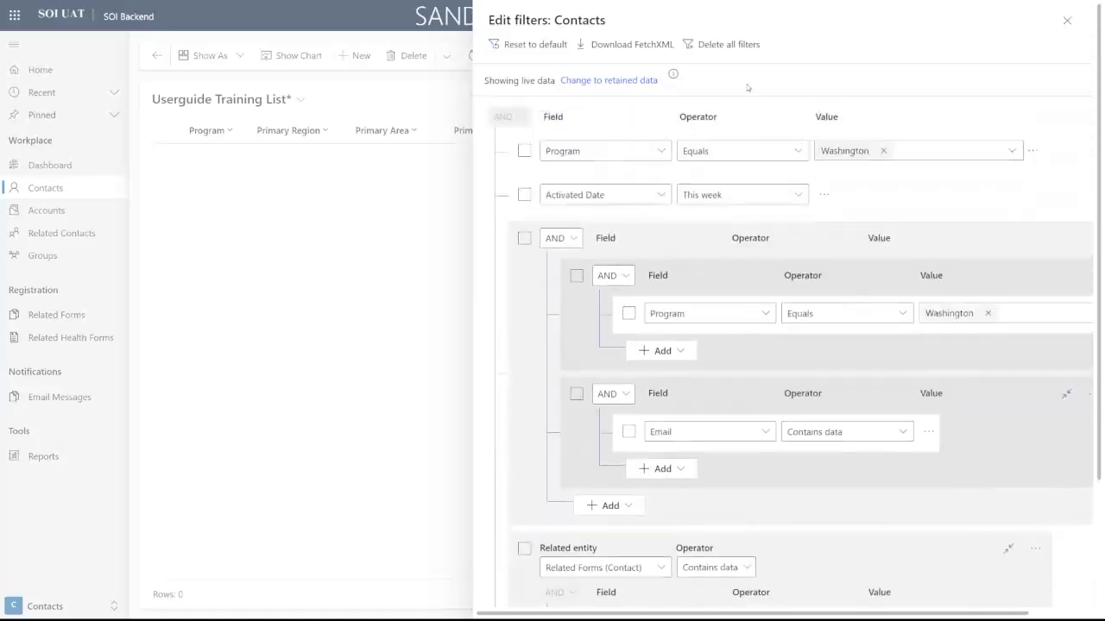
Step: Replace the Activated Date condition with Status equals Active and apply
{"action": "left_click", "coordinate": [645, 193]}
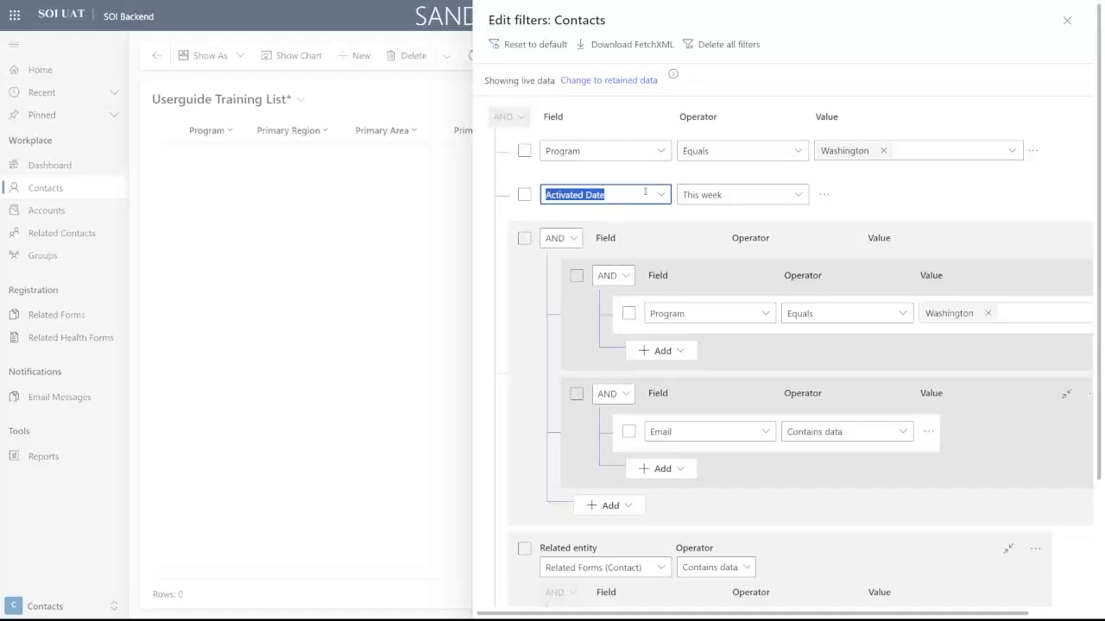
{"action": "type", "text": "Status"}
{"action": "key", "text": "Return"}
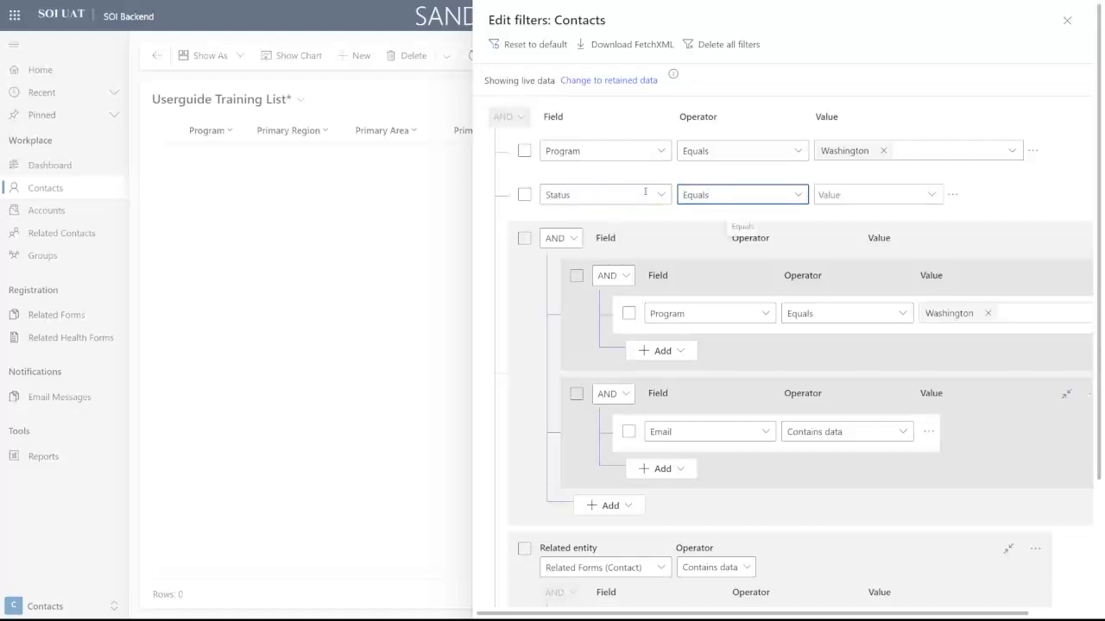
{"action": "left_click", "coordinate": [931, 194]}
{"action": "left_click", "coordinate": [868, 219]}
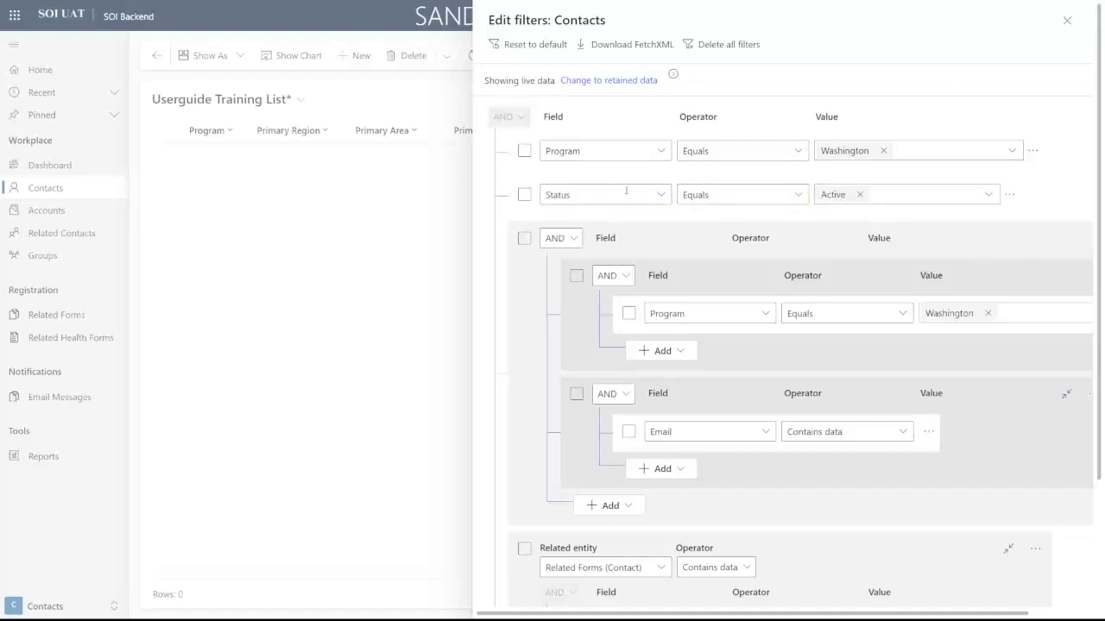
{"action": "left_click", "coordinate": [626, 190]}
{"action": "left_click", "coordinate": [705, 193]}
{"action": "left_click", "coordinate": [1023, 184]}
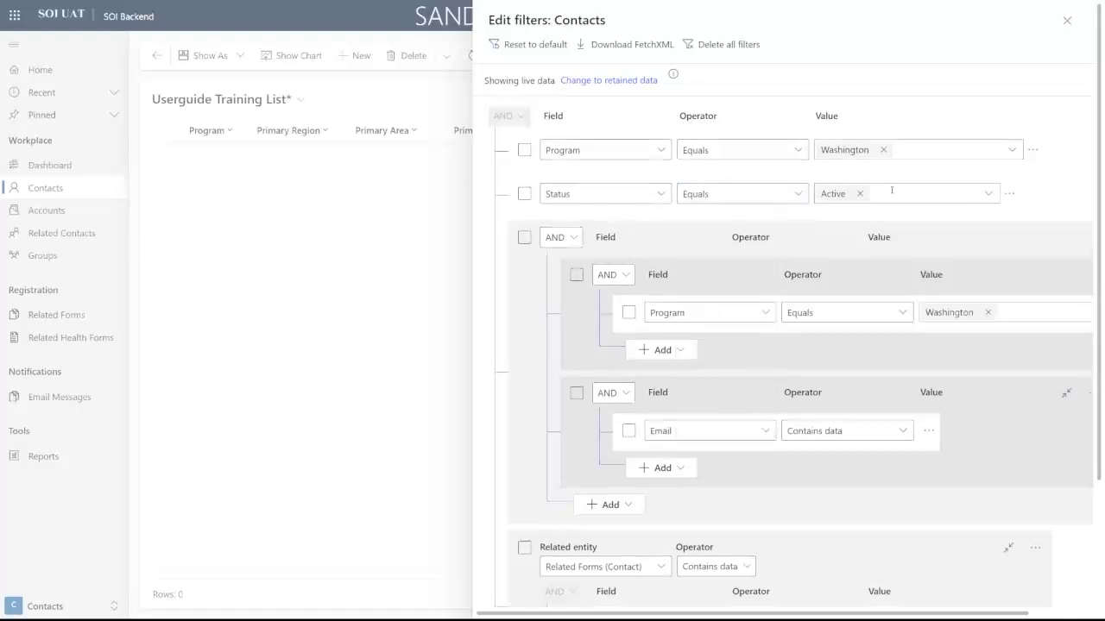
{"action": "scroll", "coordinate": [891, 189], "scroll_direction": "down", "scroll_amount": 3}
{"action": "left_click", "coordinate": [983, 584]}
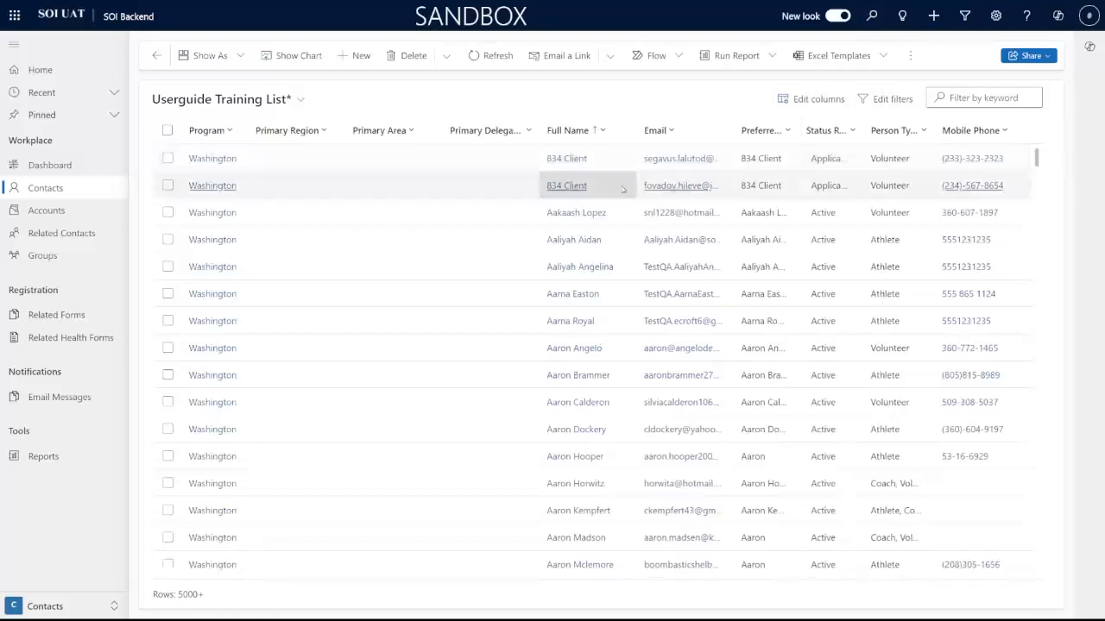
Step: Reopen the filter editor and add a new empty condition row
{"action": "left_click", "coordinate": [893, 98]}
{"action": "scroll", "coordinate": [777, 345], "scroll_direction": "down", "scroll_amount": 2}
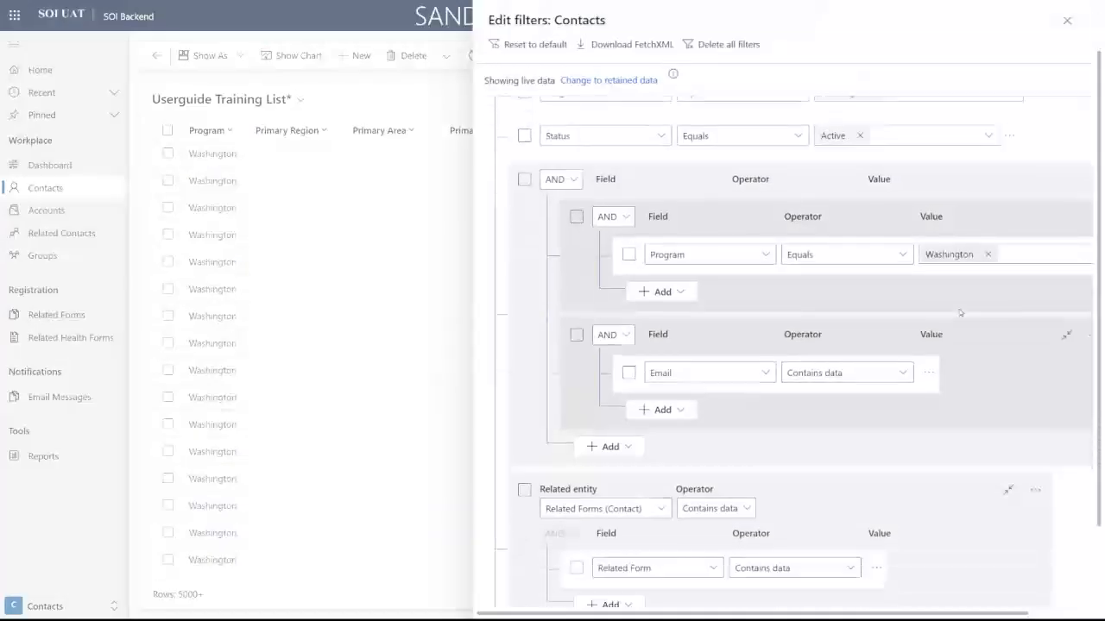
{"action": "scroll", "coordinate": [583, 557], "scroll_direction": "up", "scroll_amount": 2}
{"action": "scroll", "coordinate": [584, 557], "scroll_direction": "down", "scroll_amount": 2}
{"action": "left_click", "coordinate": [555, 542]}
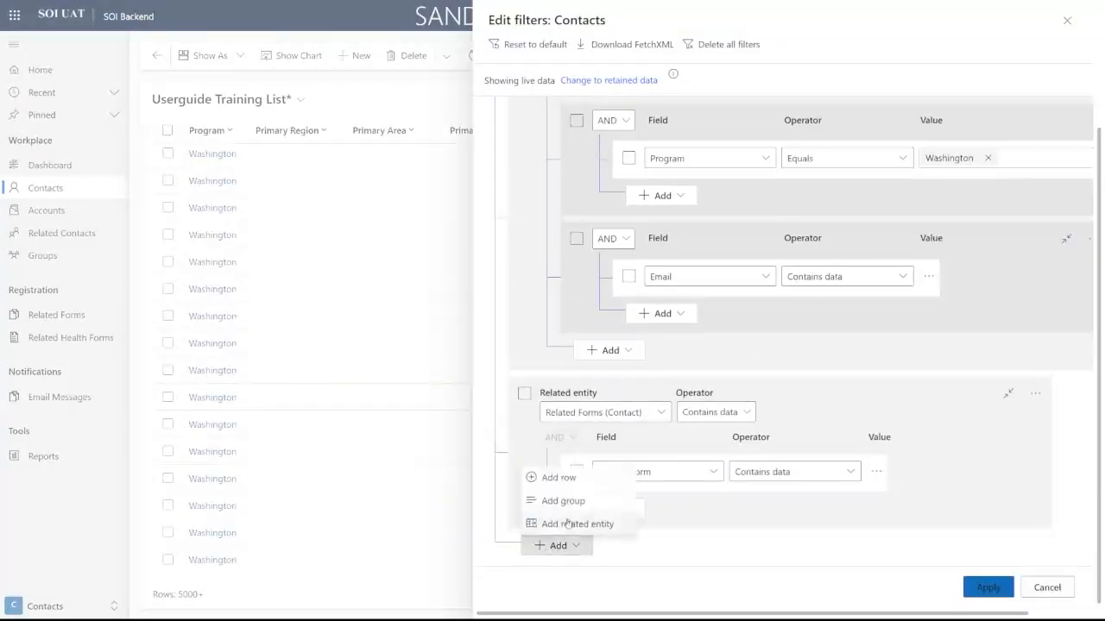
{"action": "left_click", "coordinate": [558, 475]}
Step: Set the new condition row's field to Age
{"action": "left_click", "coordinate": [607, 553]}
{"action": "type", "text": "Contact"}
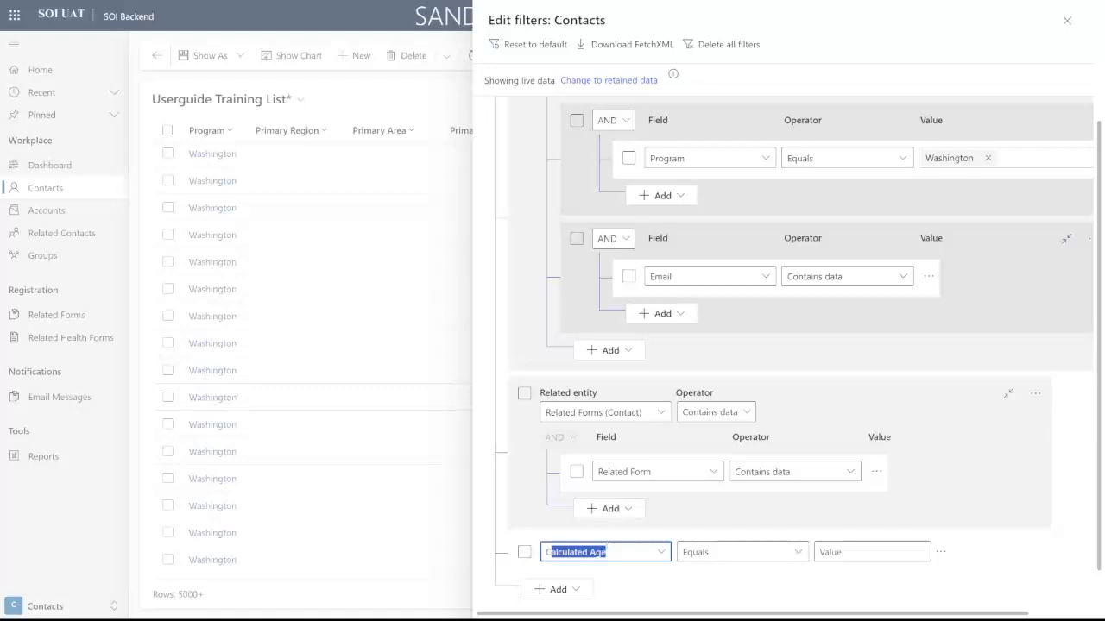
{"action": "key", "text": "Tab"}
{"action": "key", "text": "Tab"}
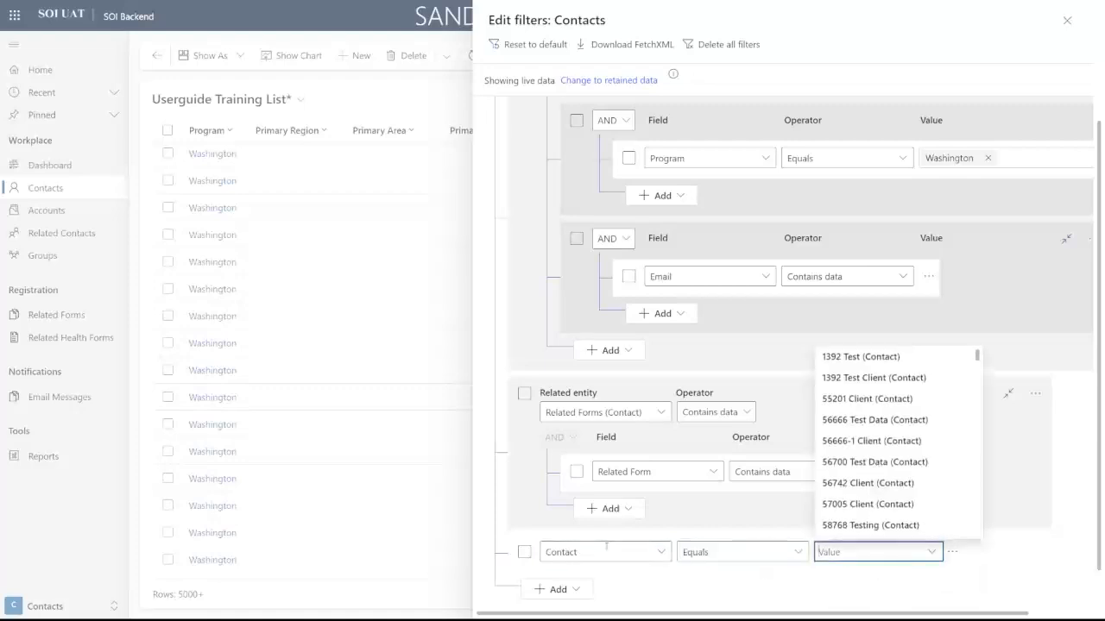
{"action": "type", "text": "Ac"}
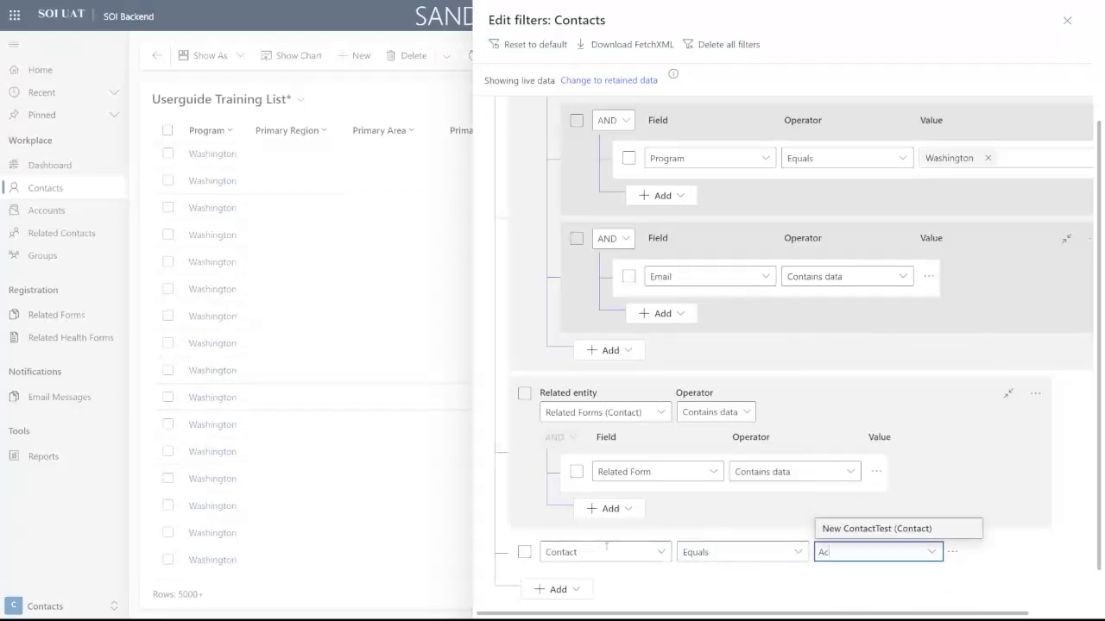
{"action": "key", "text": "BackSpace"}
{"action": "key", "text": "BackSpace"}
{"action": "left_click", "coordinate": [607, 550]}
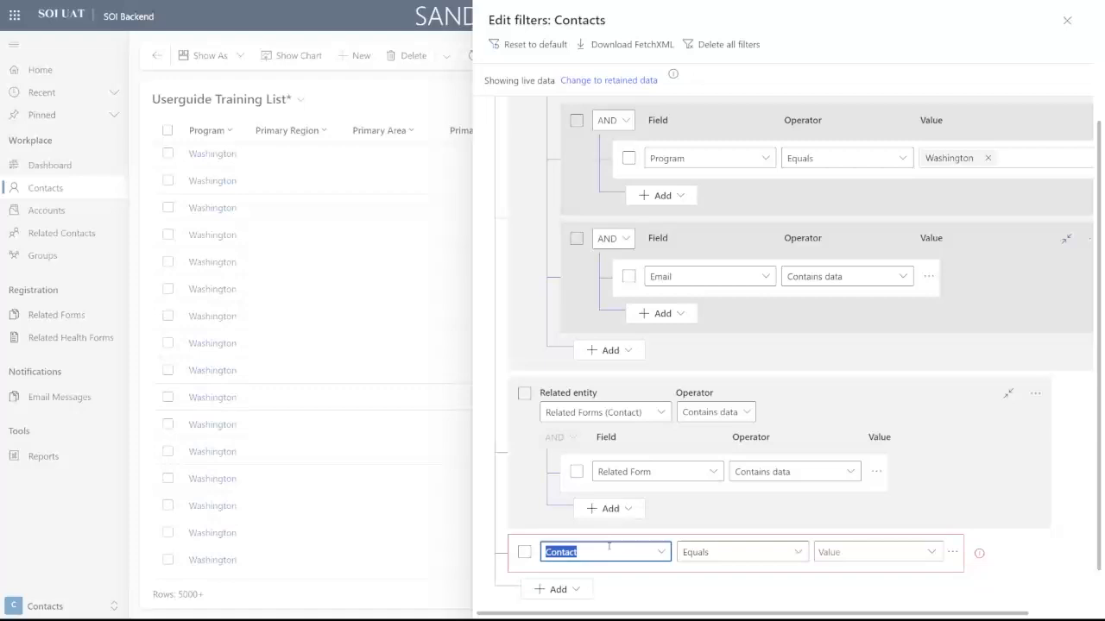
{"action": "left_click", "coordinate": [660, 552]}
{"action": "scroll", "coordinate": [750, 198], "scroll_direction": "down", "scroll_amount": 2}
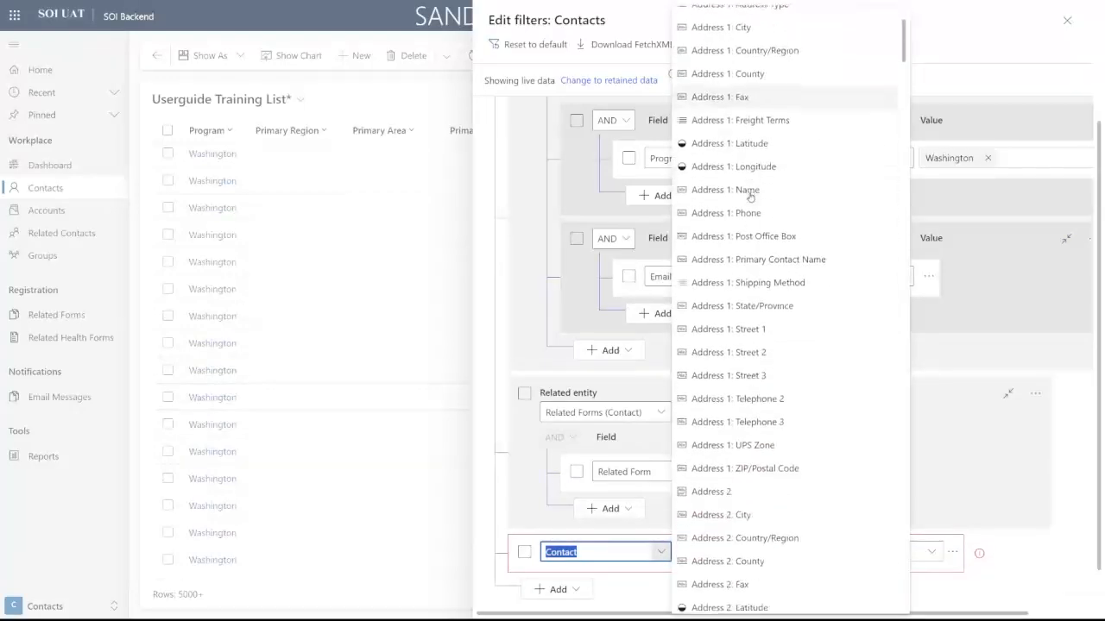
{"action": "scroll", "coordinate": [750, 198], "scroll_direction": "down", "scroll_amount": 3}
{"action": "scroll", "coordinate": [767, 249], "scroll_direction": "down", "scroll_amount": 7}
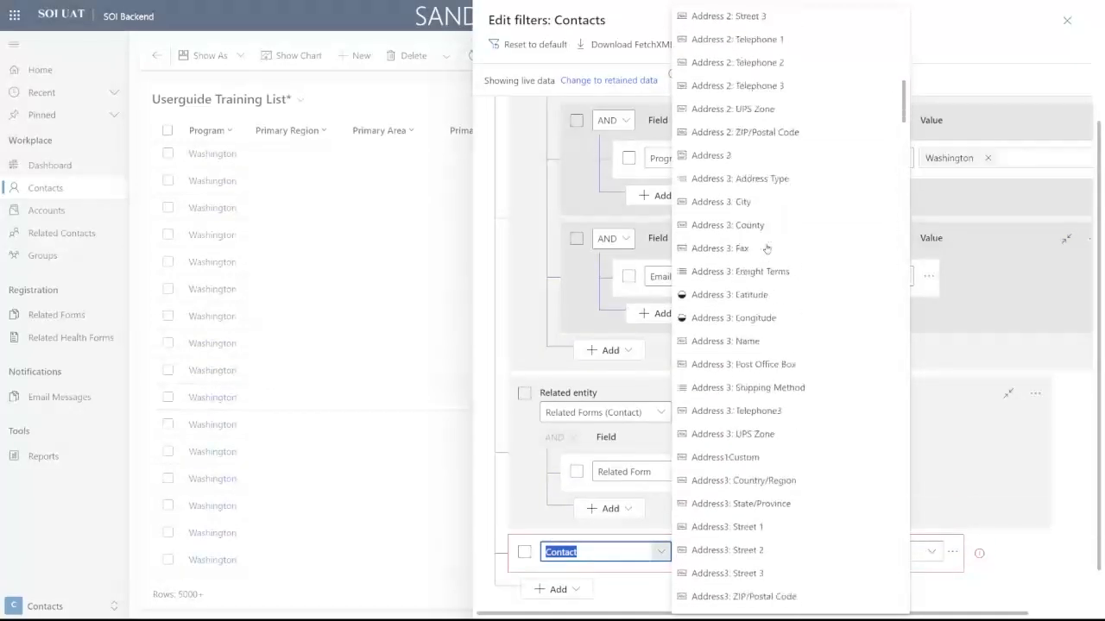
{"action": "scroll", "coordinate": [767, 249], "scroll_direction": "down", "scroll_amount": 3}
{"action": "type", "text": "Age"}
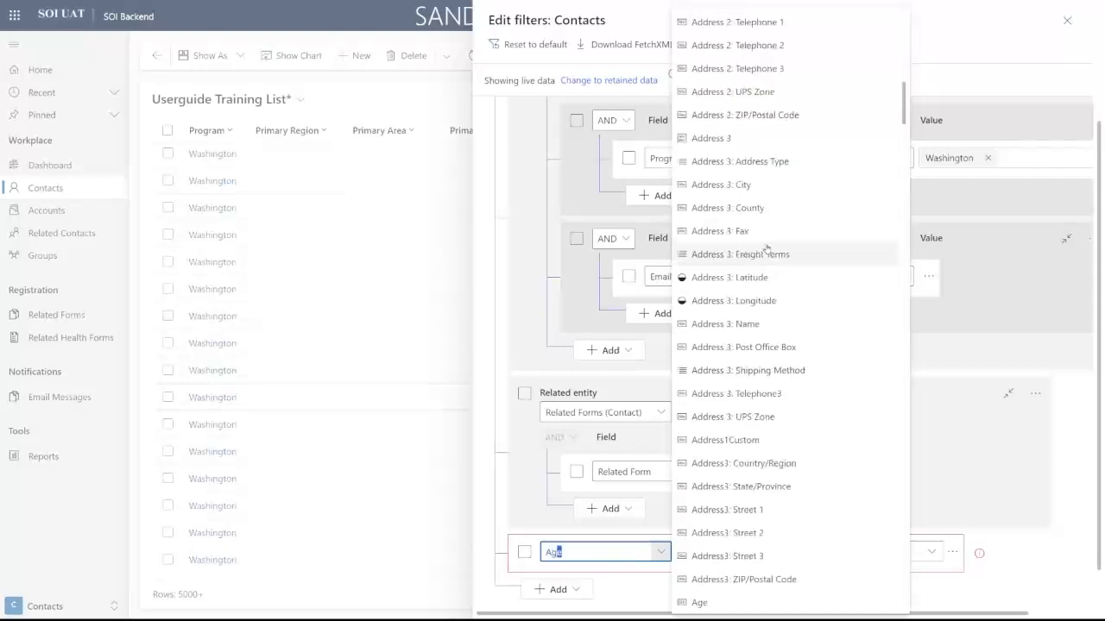
{"action": "key", "text": "Tab"}
{"action": "key", "text": "Tab"}
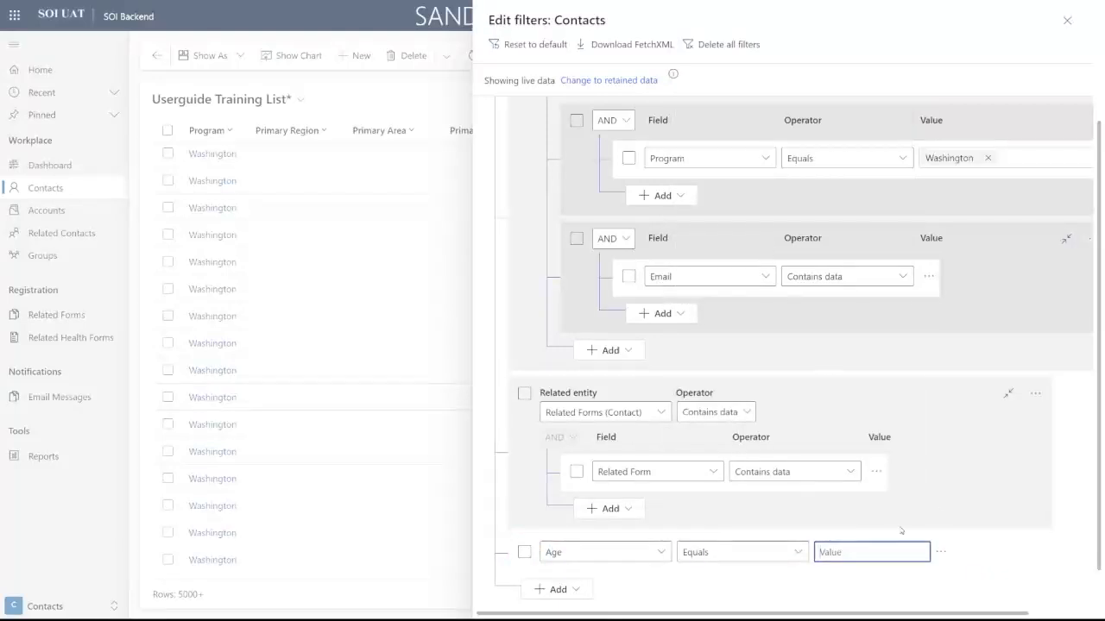
Step: Make the Age condition Is Greater than 80 and apply the filters
{"action": "left_click", "coordinate": [789, 556]}
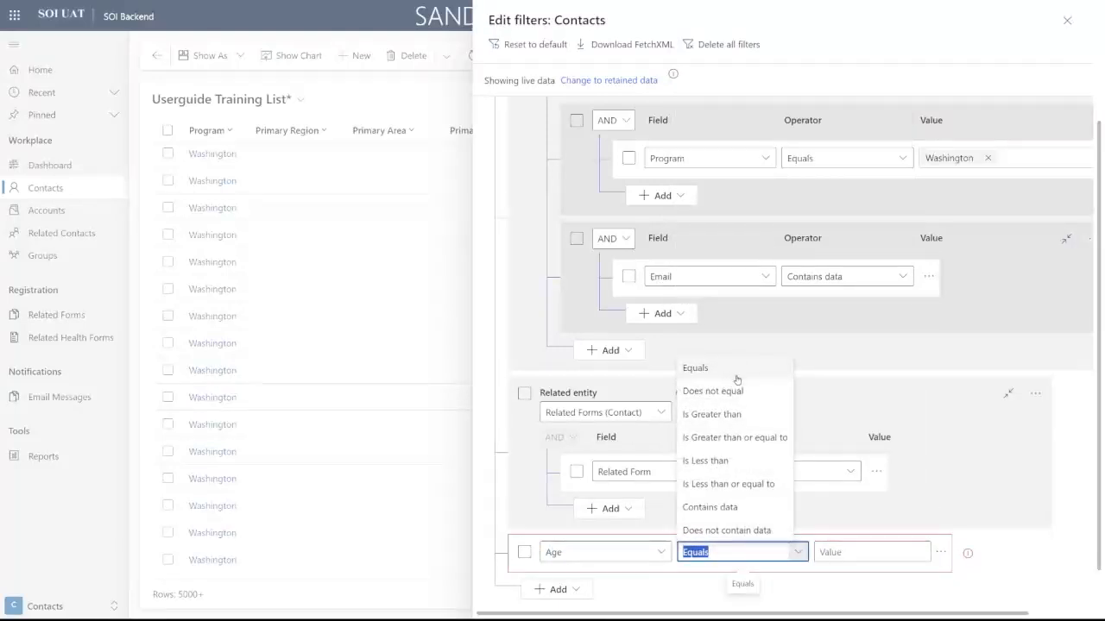
{"action": "left_click", "coordinate": [712, 414]}
{"action": "left_click", "coordinate": [862, 554]}
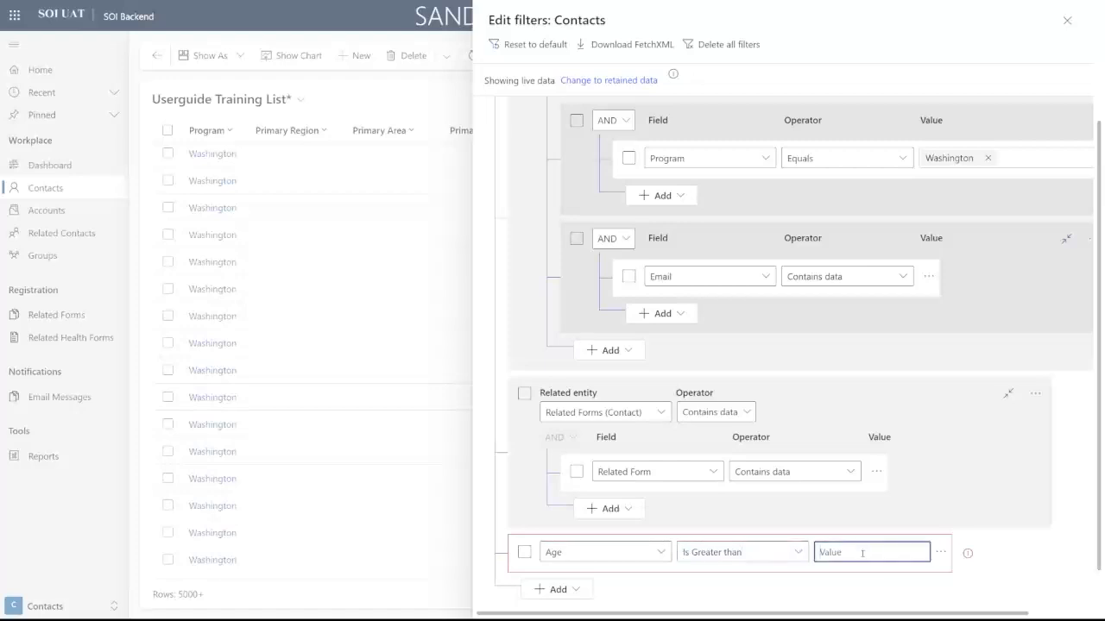
{"action": "type", "text": "80"}
{"action": "scroll", "coordinate": [927, 473], "scroll_direction": "down", "scroll_amount": 1}
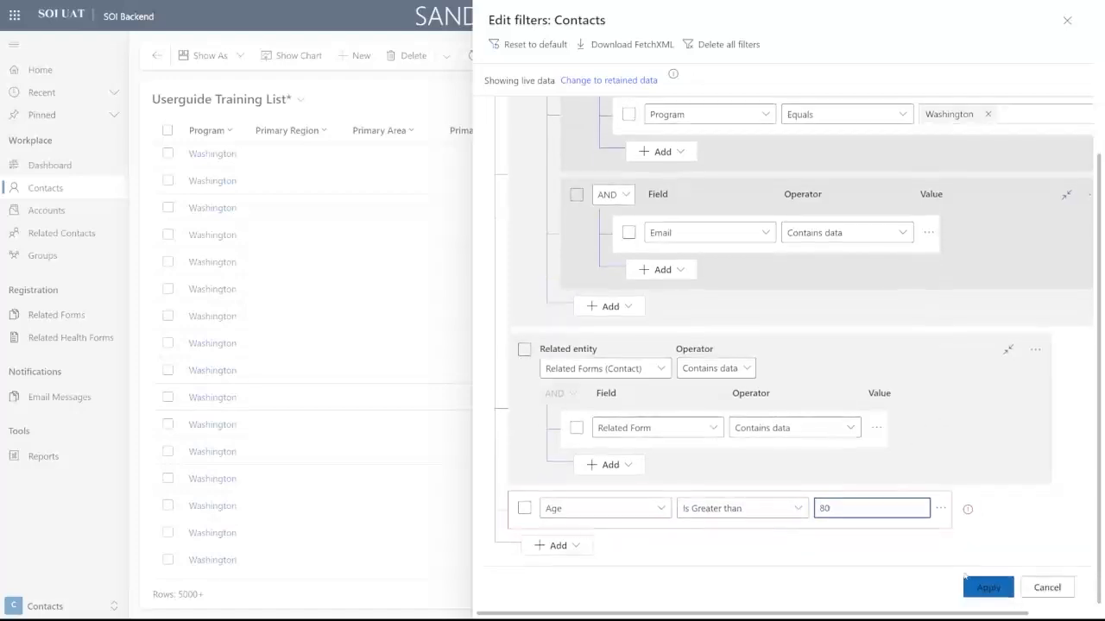
{"action": "left_click", "coordinate": [980, 587]}
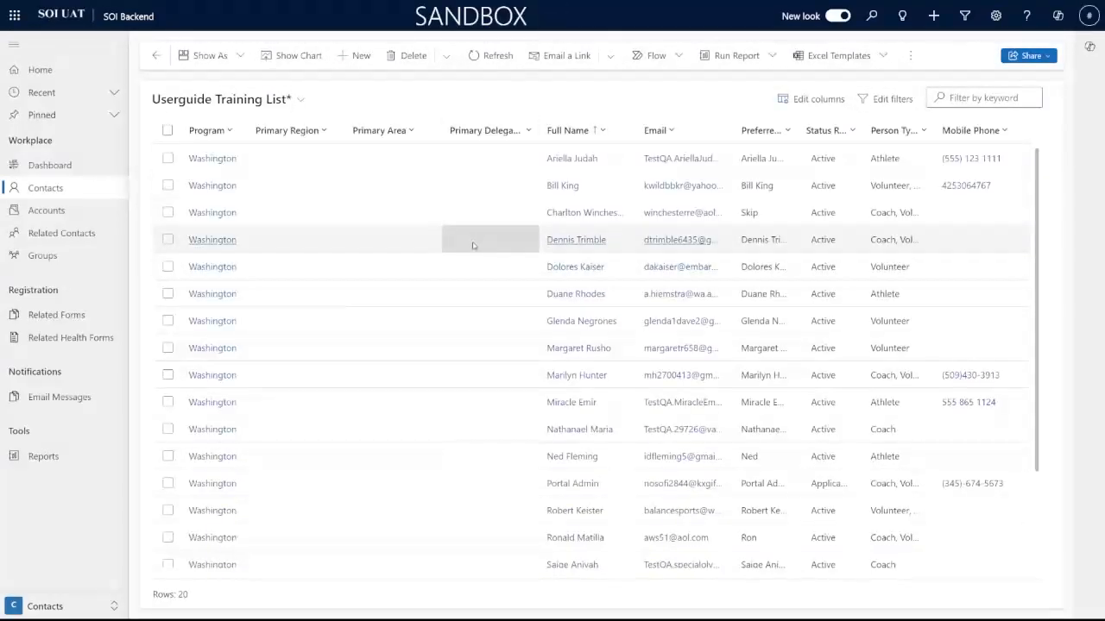
Step: Reopen the filter editor and add a new row using the Is Volunteer field
{"action": "left_click_drag", "start_coordinate": [192, 595], "coordinate": [173, 594]}
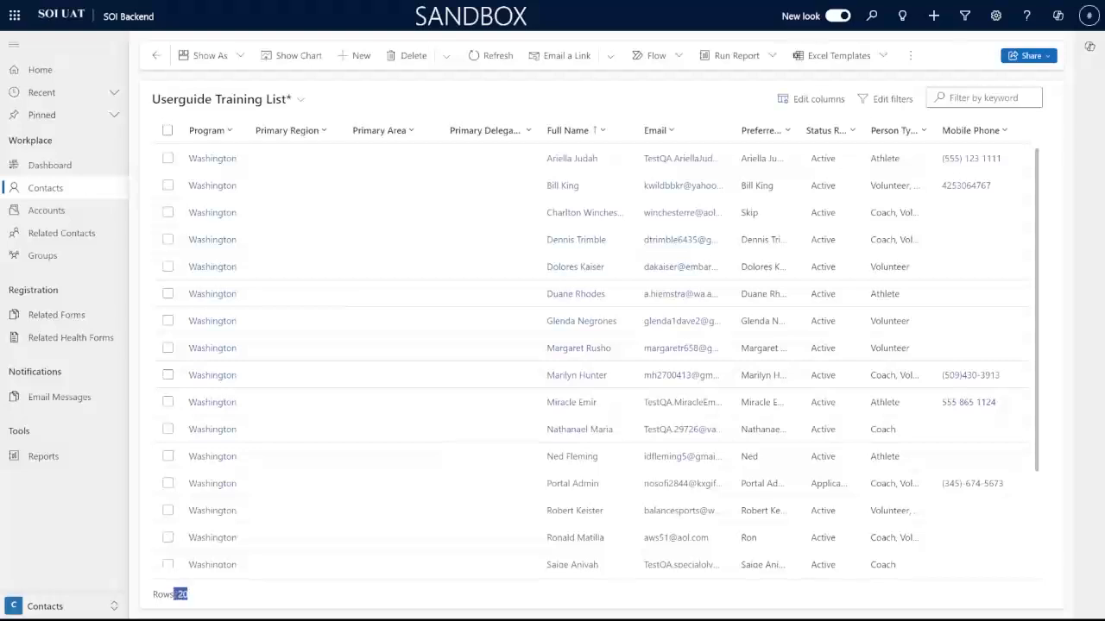
{"action": "left_click", "coordinate": [887, 98]}
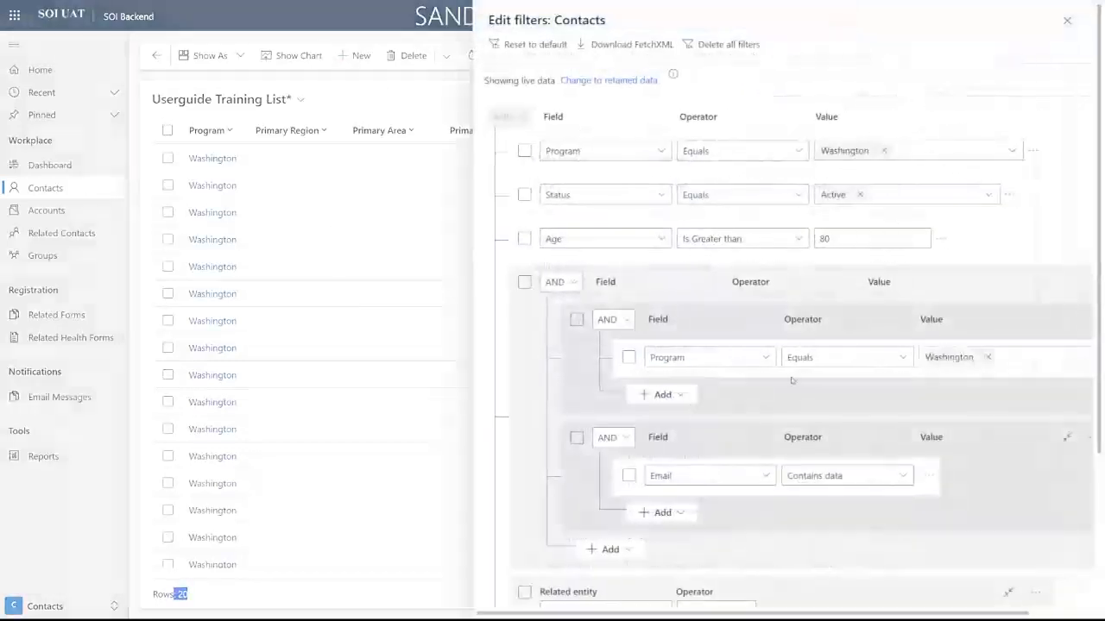
{"action": "scroll", "coordinate": [761, 373], "scroll_direction": "down", "scroll_amount": 2}
{"action": "left_click", "coordinate": [588, 547]}
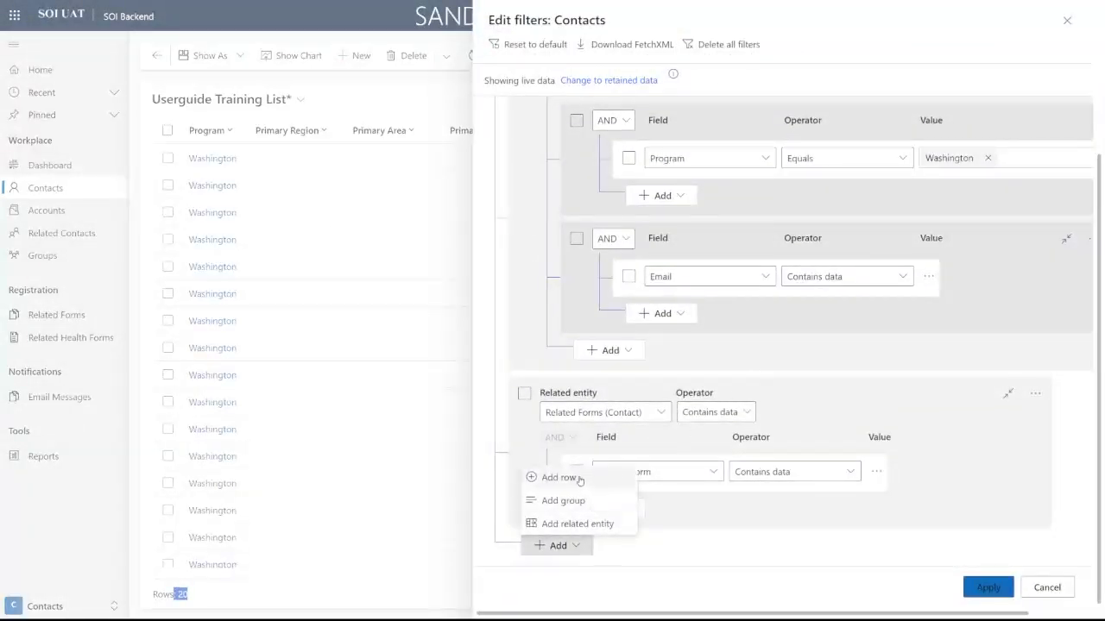
{"action": "left_click", "coordinate": [578, 480]}
{"action": "left_click", "coordinate": [609, 546]}
{"action": "type", "text": "Is Volunteer"}
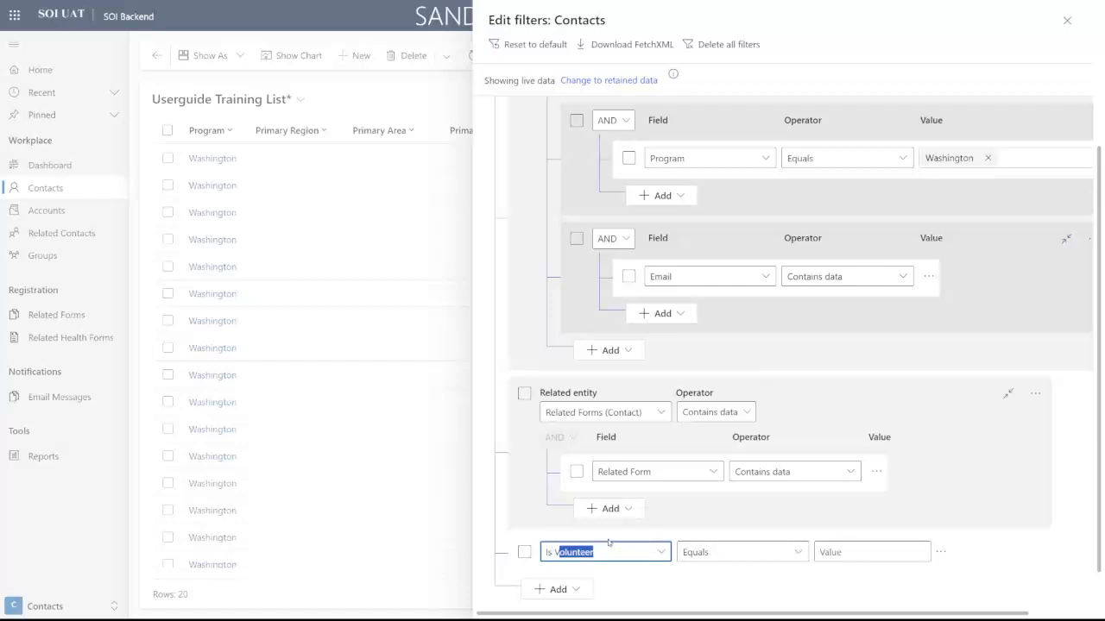
{"action": "key", "text": "Return"}
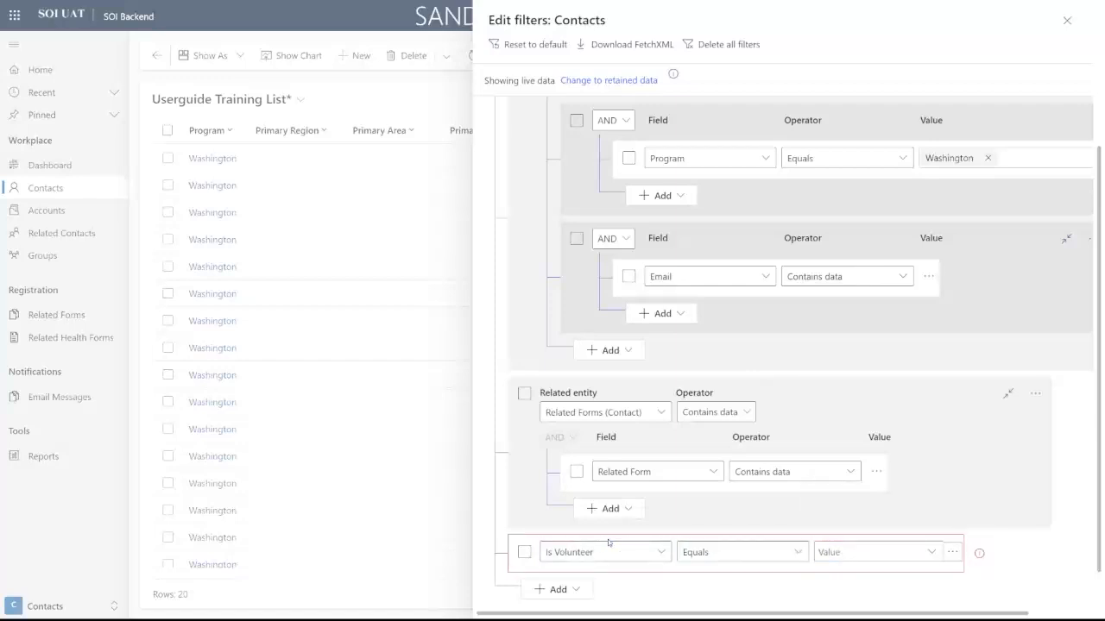
Step: Set the Is Volunteer value to Yes and apply the filters
{"action": "left_click", "coordinate": [612, 552]}
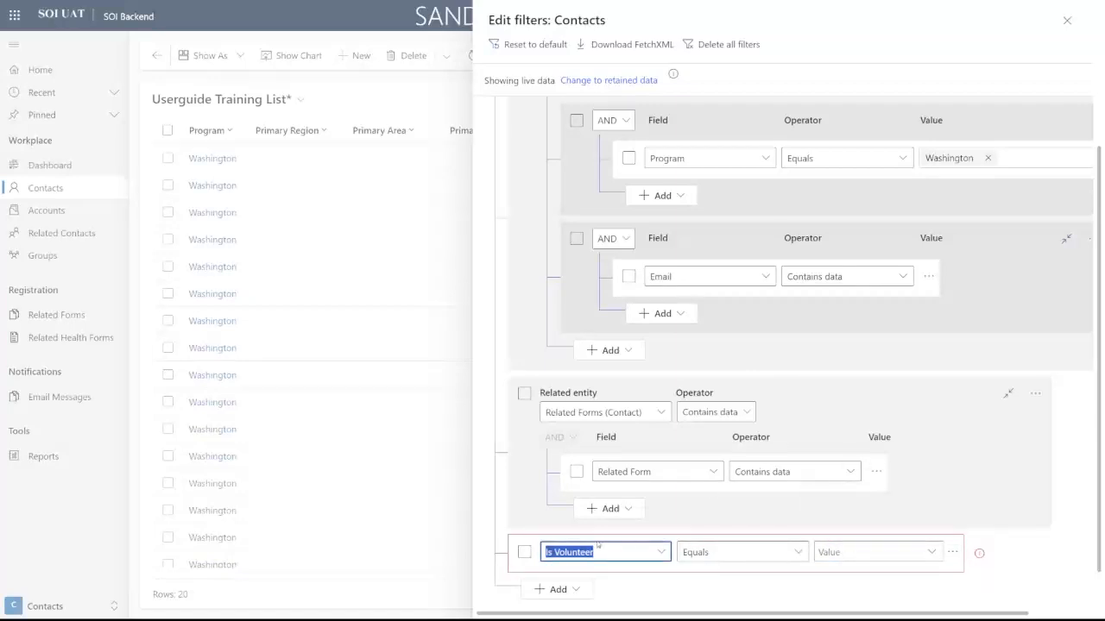
{"action": "left_click", "coordinate": [725, 558]}
{"action": "left_click", "coordinate": [880, 557]}
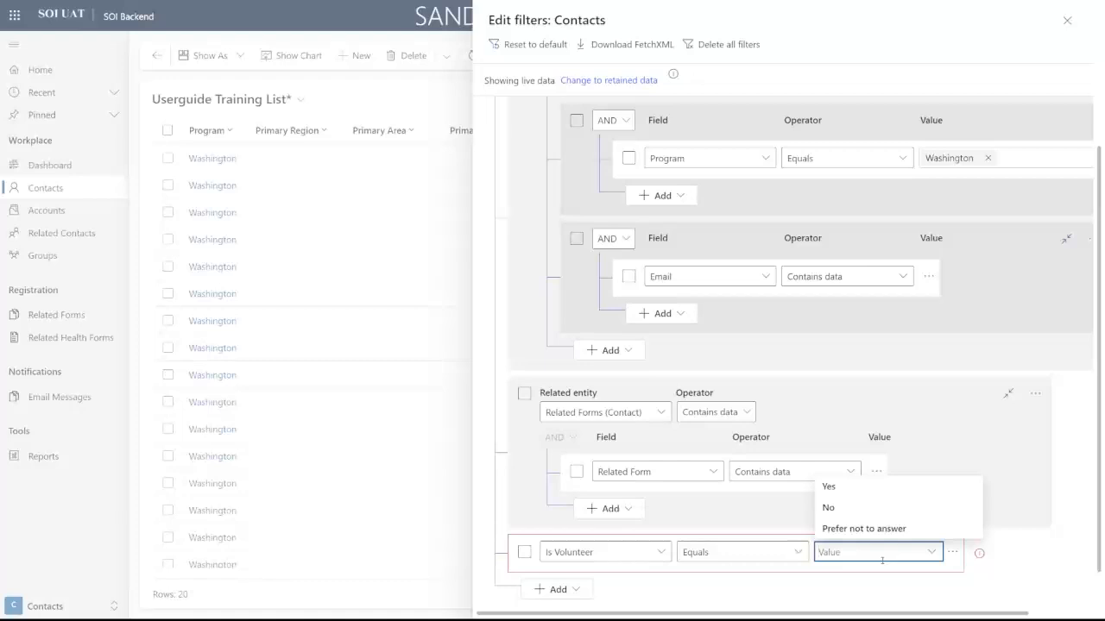
{"action": "type", "text": "Tes"}
{"action": "key", "text": "BackSpace"}
{"action": "key", "text": "BackSpace"}
{"action": "type", "text": "Yes"}
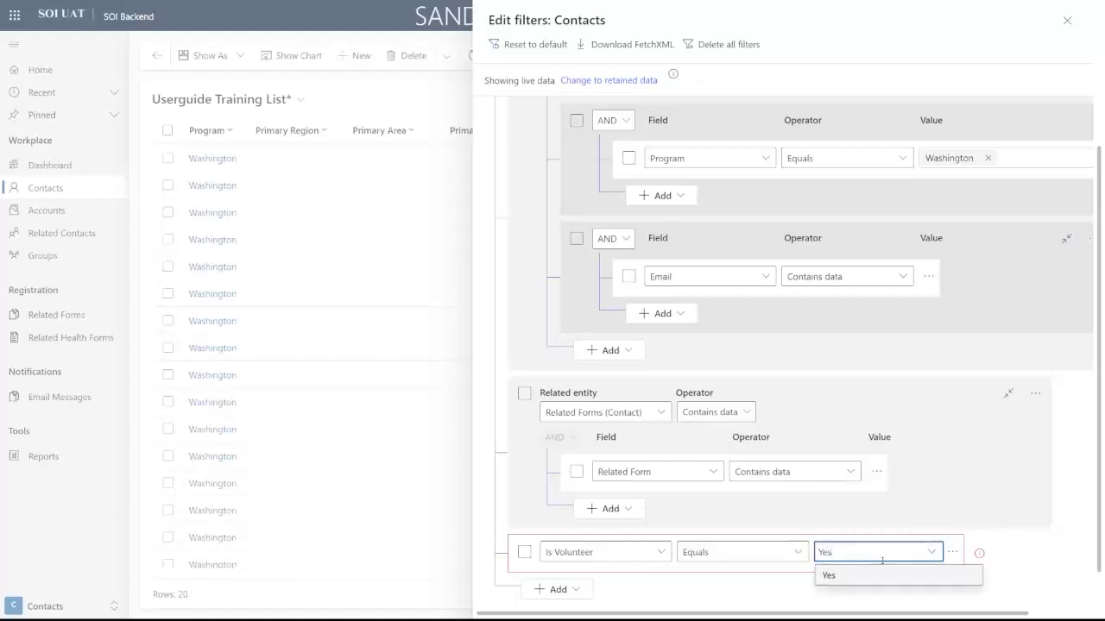
{"action": "left_click", "coordinate": [885, 573]}
{"action": "scroll", "coordinate": [926, 523], "scroll_direction": "down", "scroll_amount": 1}
{"action": "left_click", "coordinate": [989, 587]}
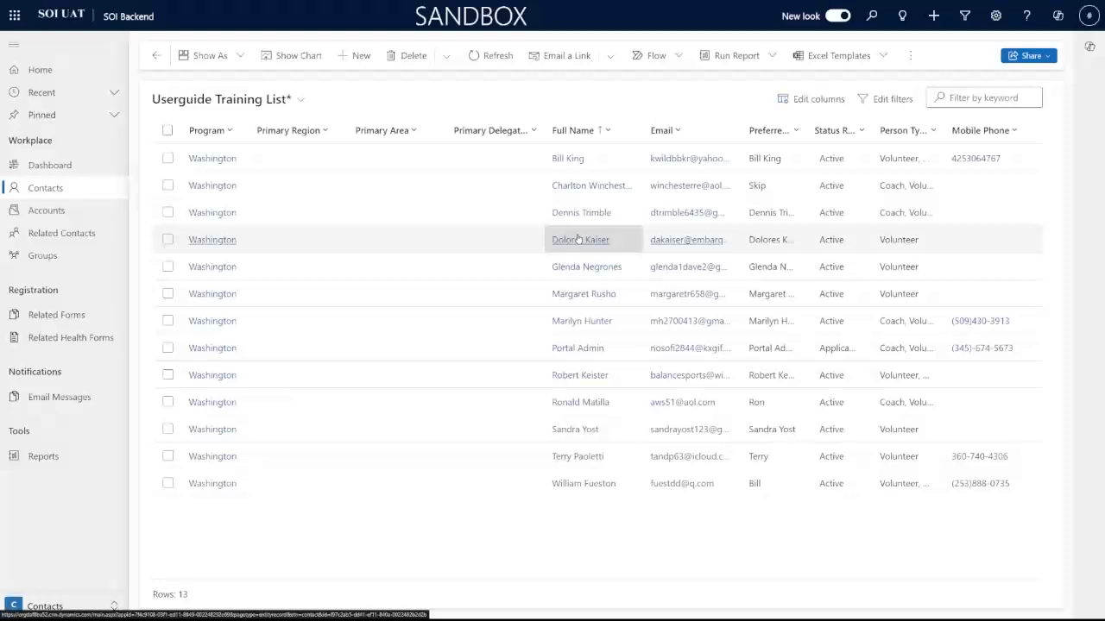
Step: Delete the Program, Status and Age conditions from the filter editor
{"action": "left_click", "coordinate": [887, 98]}
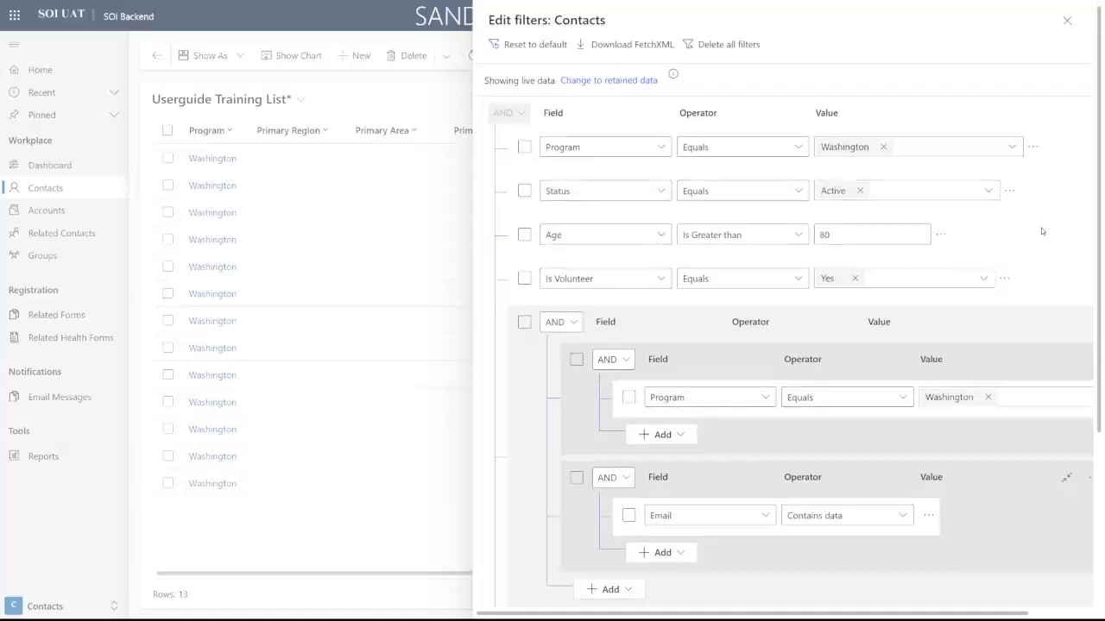
{"action": "scroll", "coordinate": [1041, 228], "scroll_direction": "down", "scroll_amount": 1}
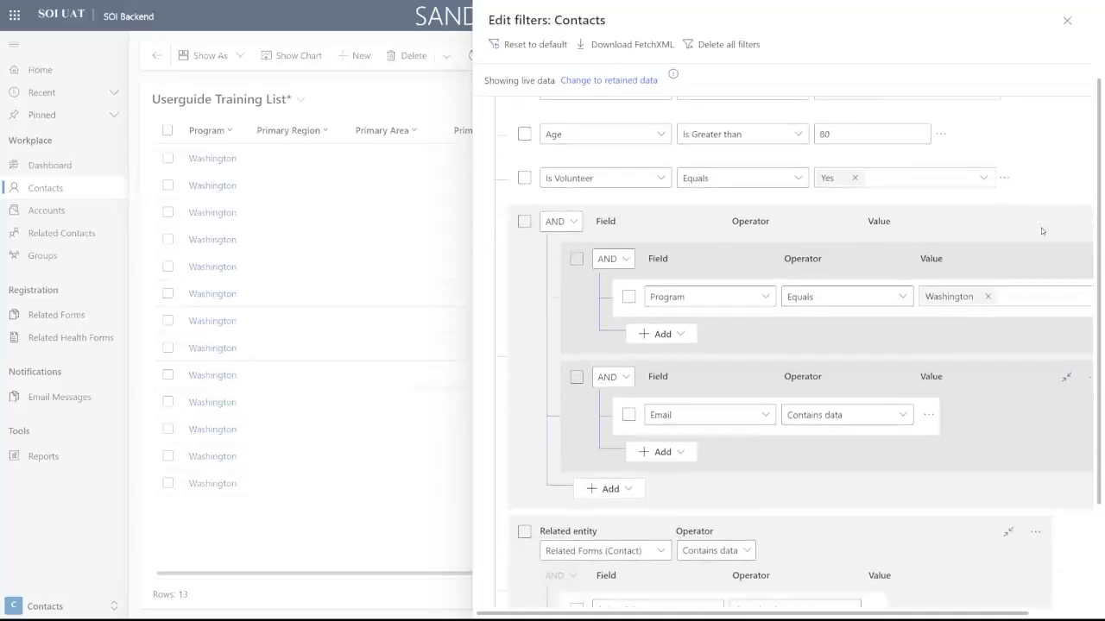
{"action": "scroll", "coordinate": [1041, 228], "scroll_direction": "up", "scroll_amount": 2}
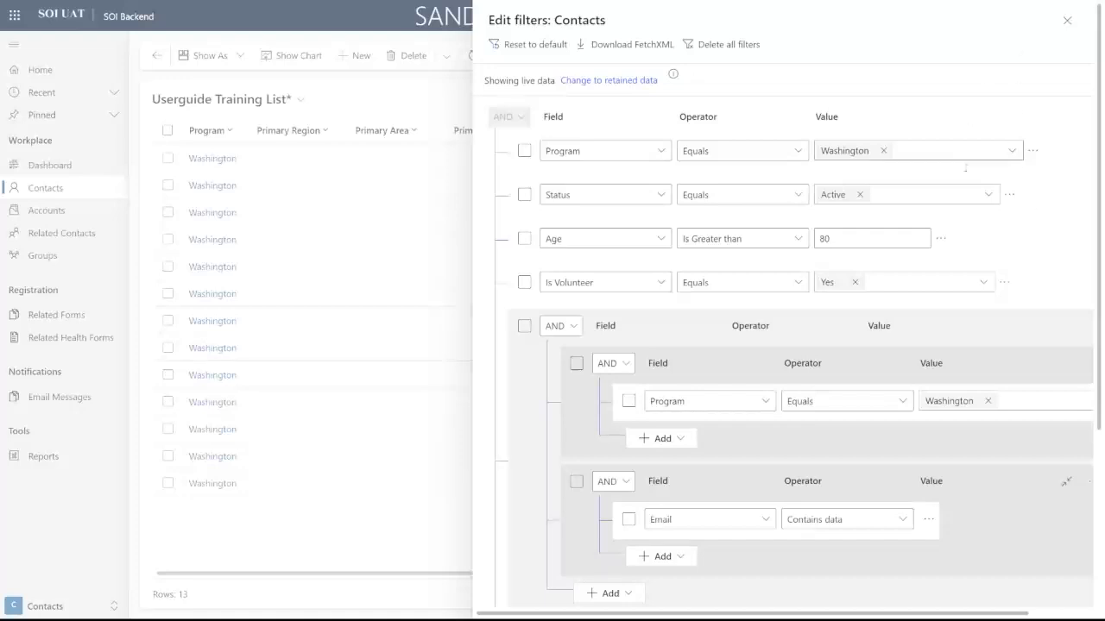
{"action": "scroll", "coordinate": [1041, 232], "scroll_direction": "down", "scroll_amount": 2}
{"action": "scroll", "coordinate": [909, 292], "scroll_direction": "up", "scroll_amount": 2}
{"action": "scroll", "coordinate": [1060, 167], "scroll_direction": "down", "scroll_amount": 3}
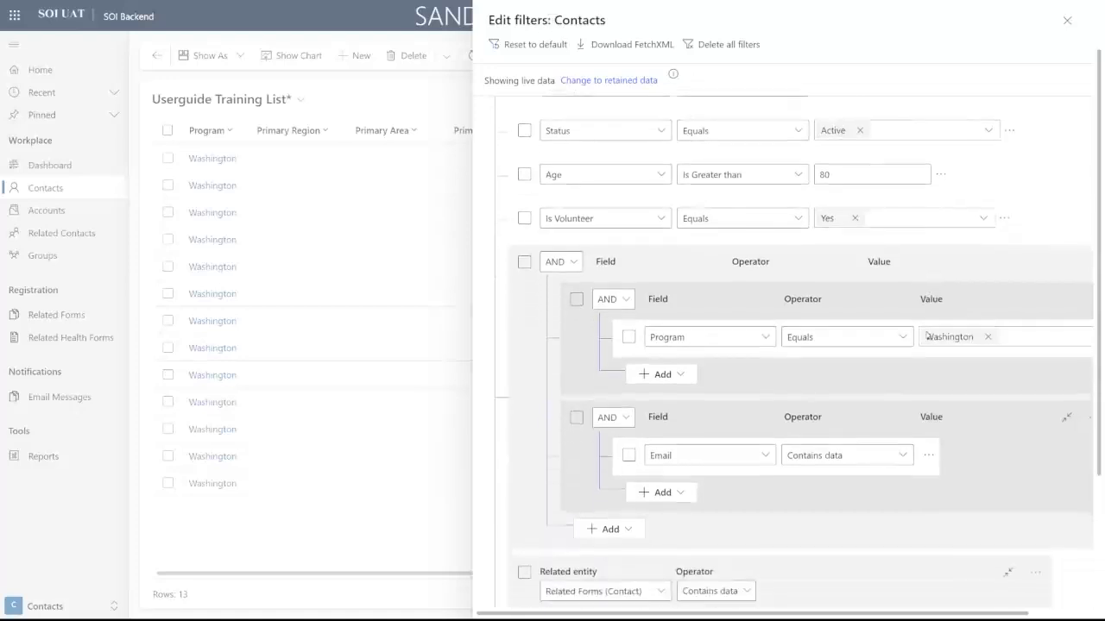
{"action": "scroll", "coordinate": [1060, 166], "scroll_direction": "up", "scroll_amount": 3}
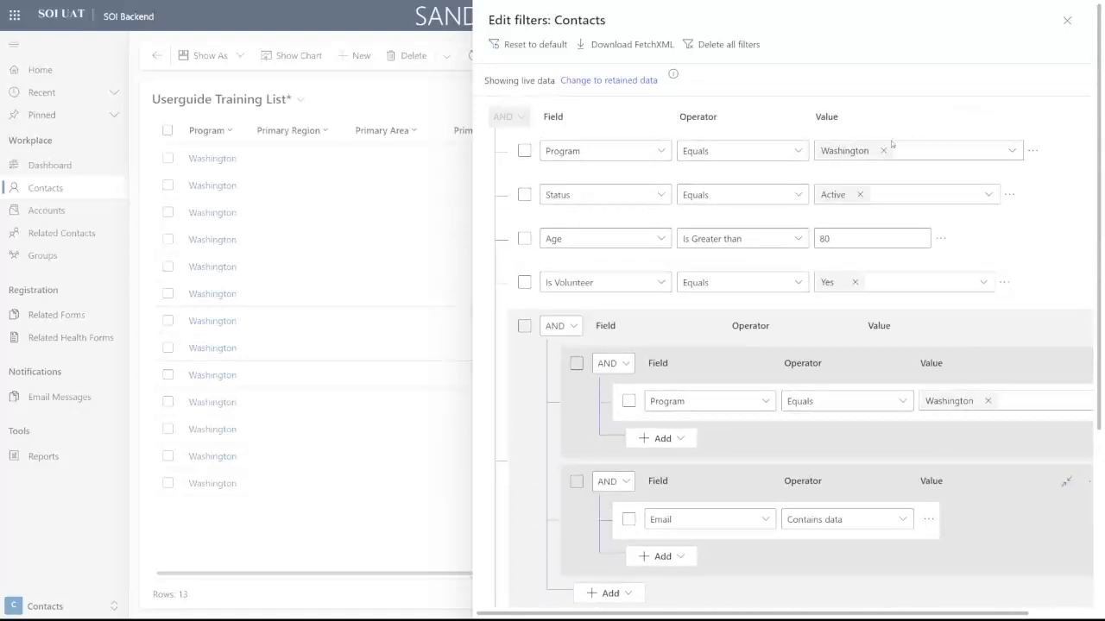
{"action": "left_click", "coordinate": [1039, 154]}
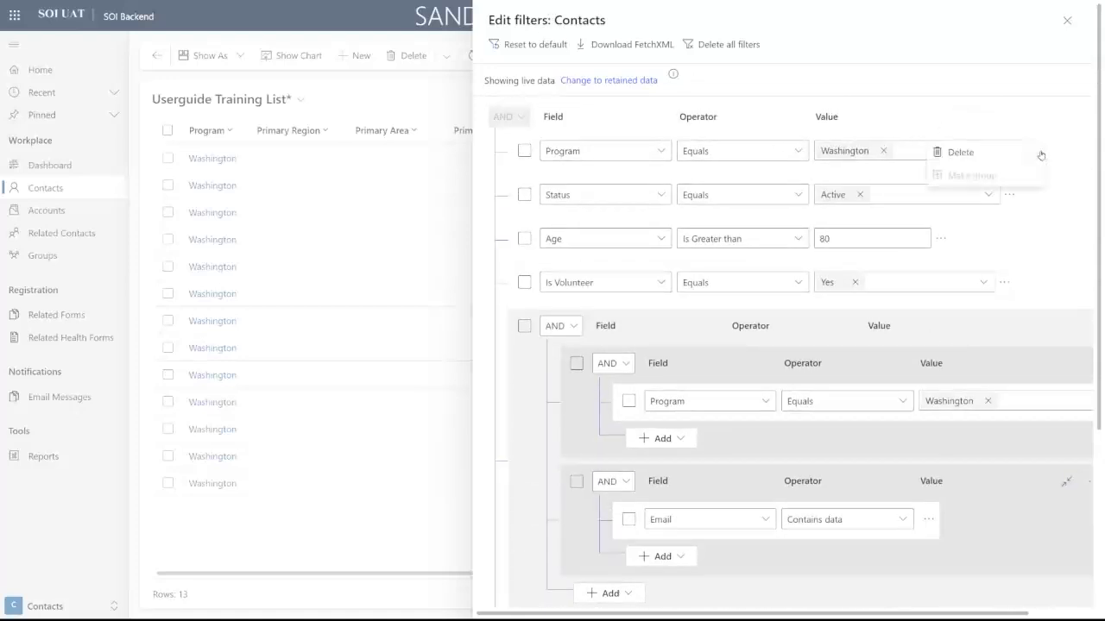
{"action": "left_click", "coordinate": [1008, 156]}
{"action": "left_click", "coordinate": [1009, 152]}
{"action": "left_click", "coordinate": [994, 156]}
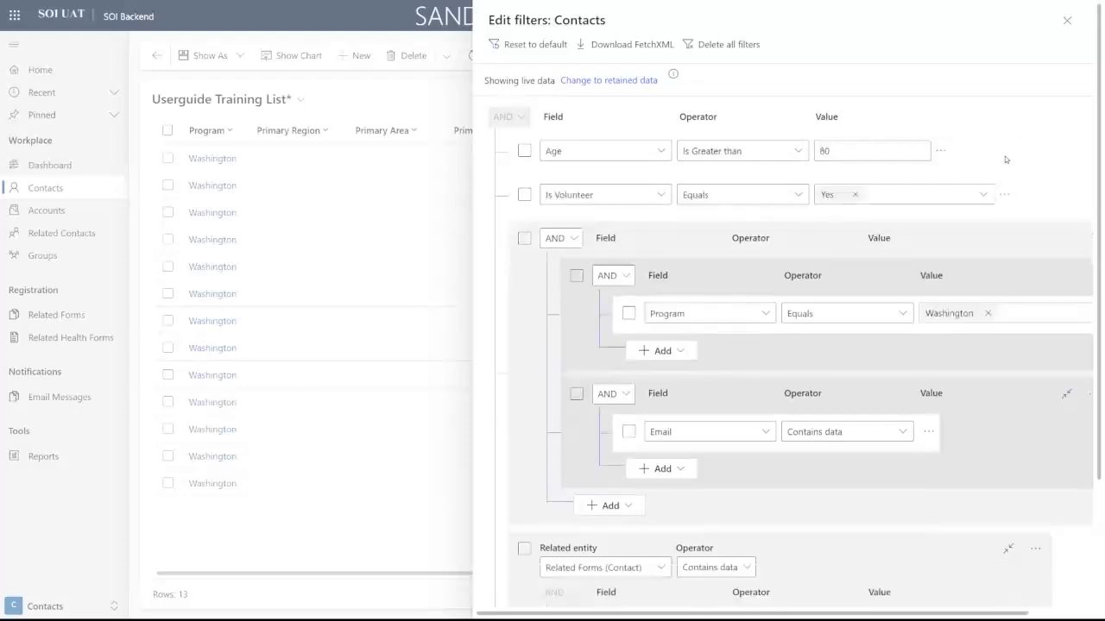
{"action": "left_click", "coordinate": [941, 151]}
{"action": "left_click", "coordinate": [959, 154]}
Step: Delete the Is Volunteer condition, Program/Email group and Related entity group, then apply the empty filter
{"action": "left_click", "coordinate": [1005, 153]}
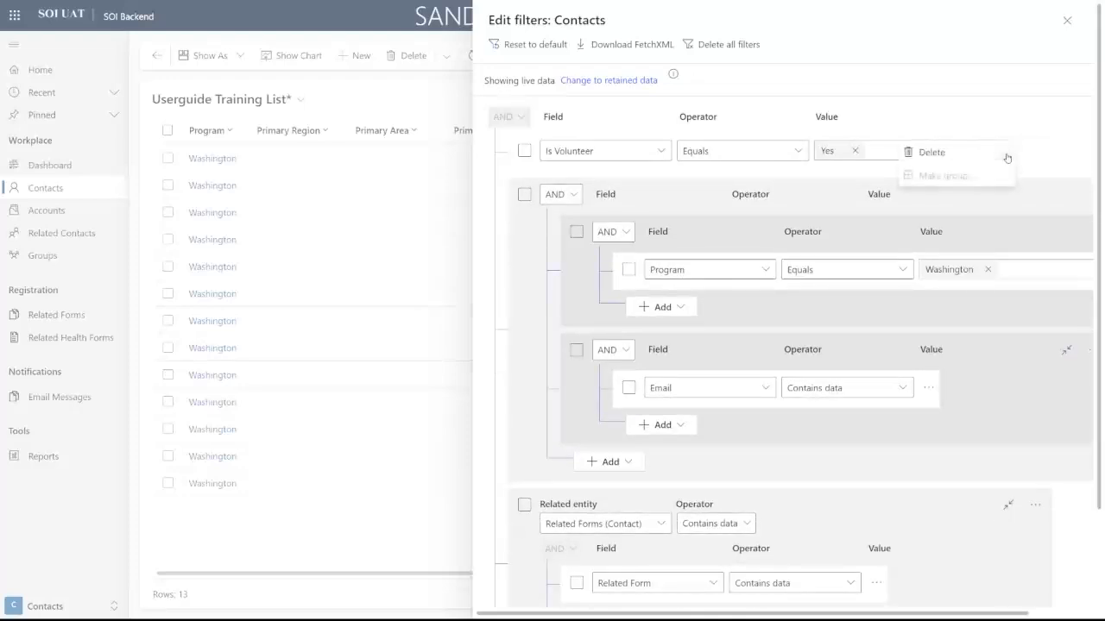
{"action": "left_click", "coordinate": [1007, 158]}
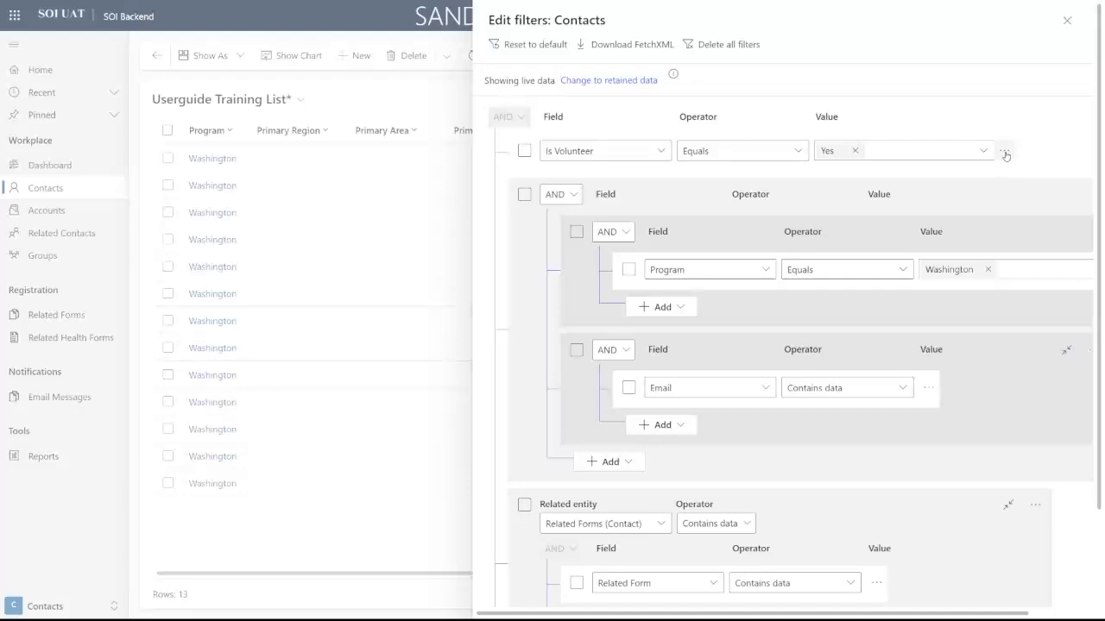
{"action": "left_click", "coordinate": [1006, 152]}
{"action": "left_click", "coordinate": [961, 151]}
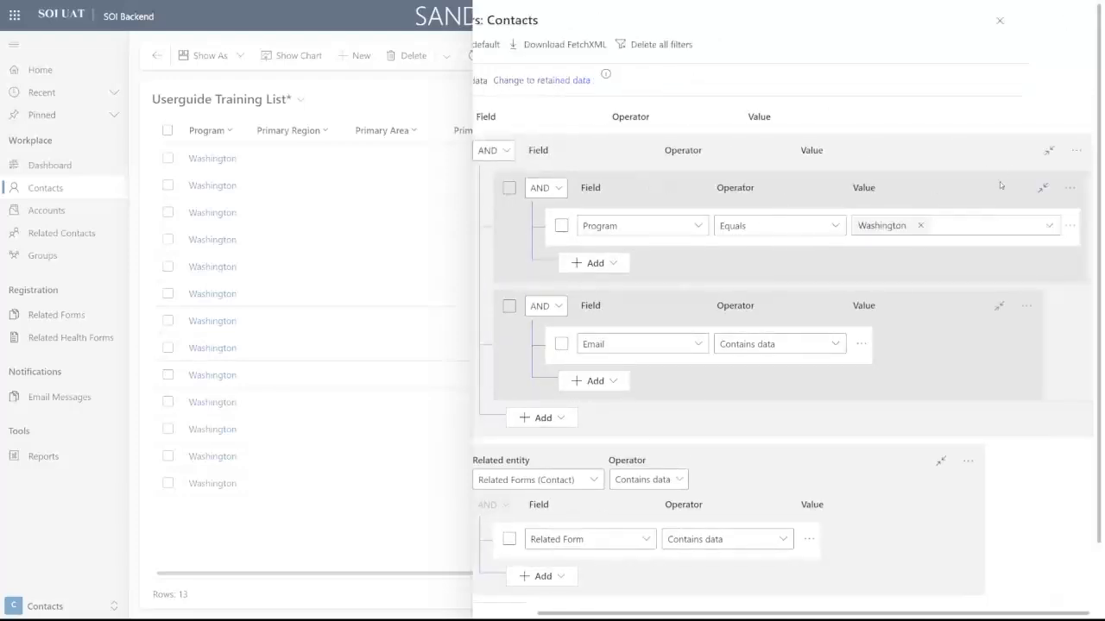
{"action": "left_click", "coordinate": [1076, 154]}
{"action": "left_click", "coordinate": [1027, 156]}
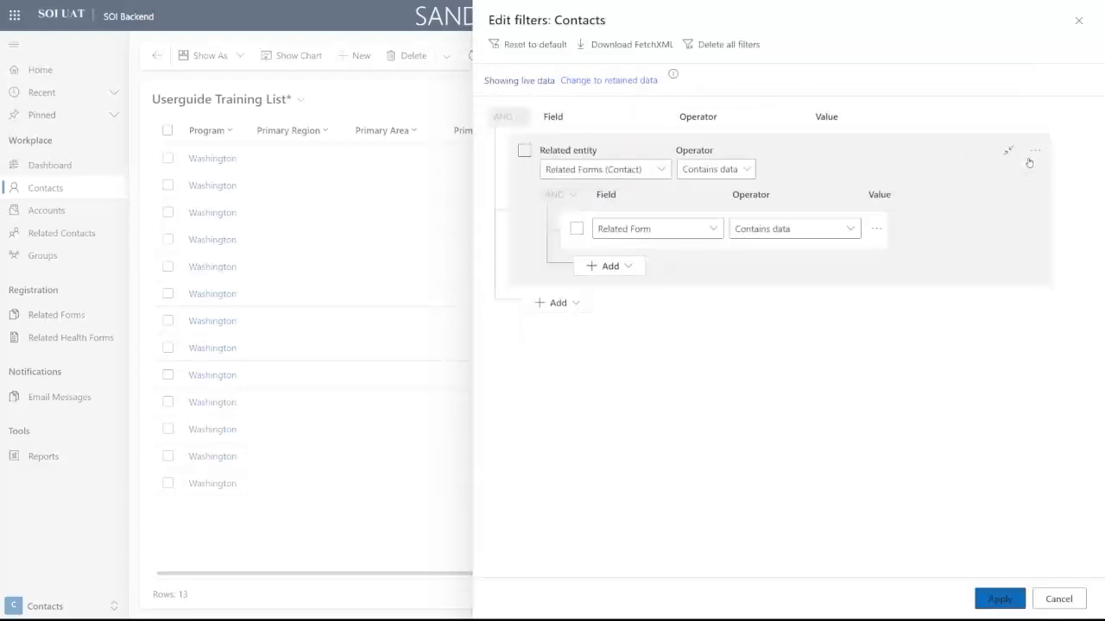
{"action": "left_click", "coordinate": [1035, 152]}
{"action": "left_click", "coordinate": [956, 152]}
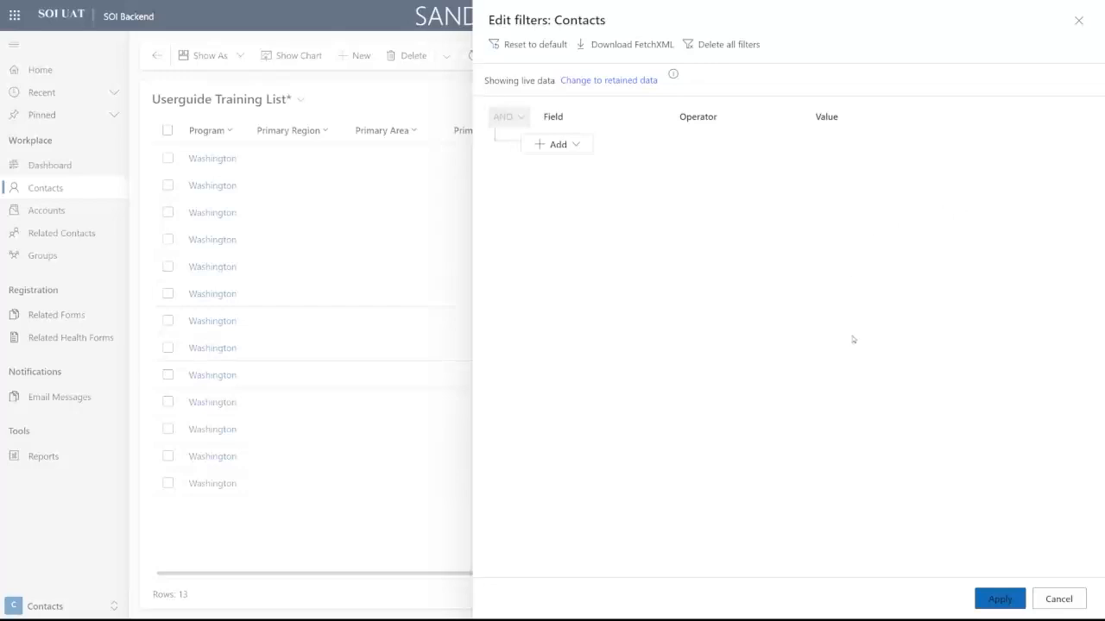
{"action": "left_click", "coordinate": [998, 597]}
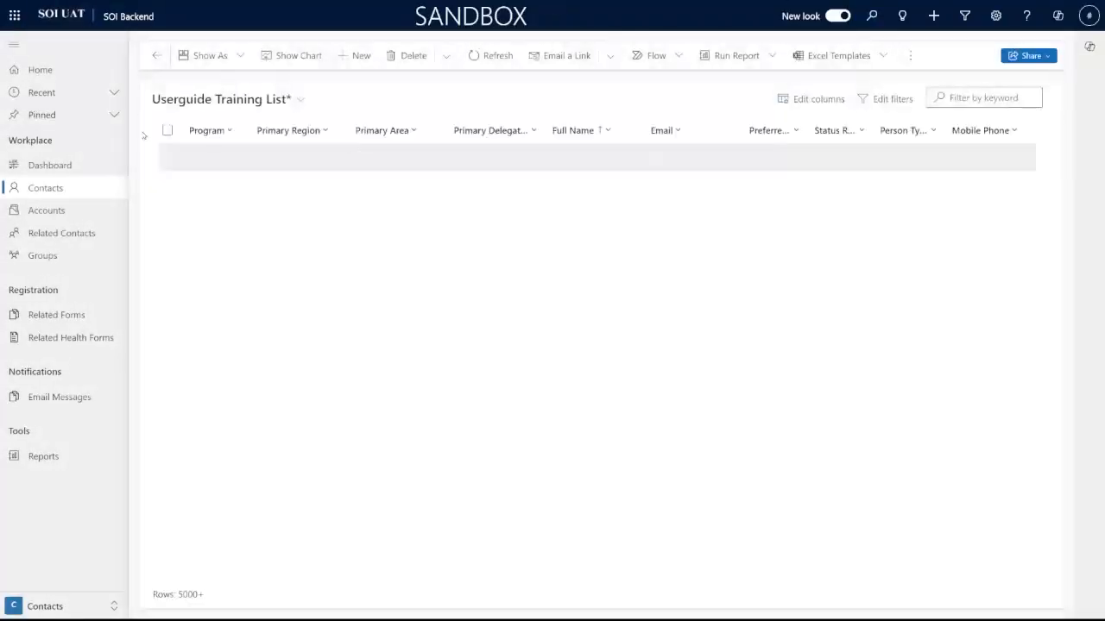
{"action": "left_click", "coordinate": [889, 99]}
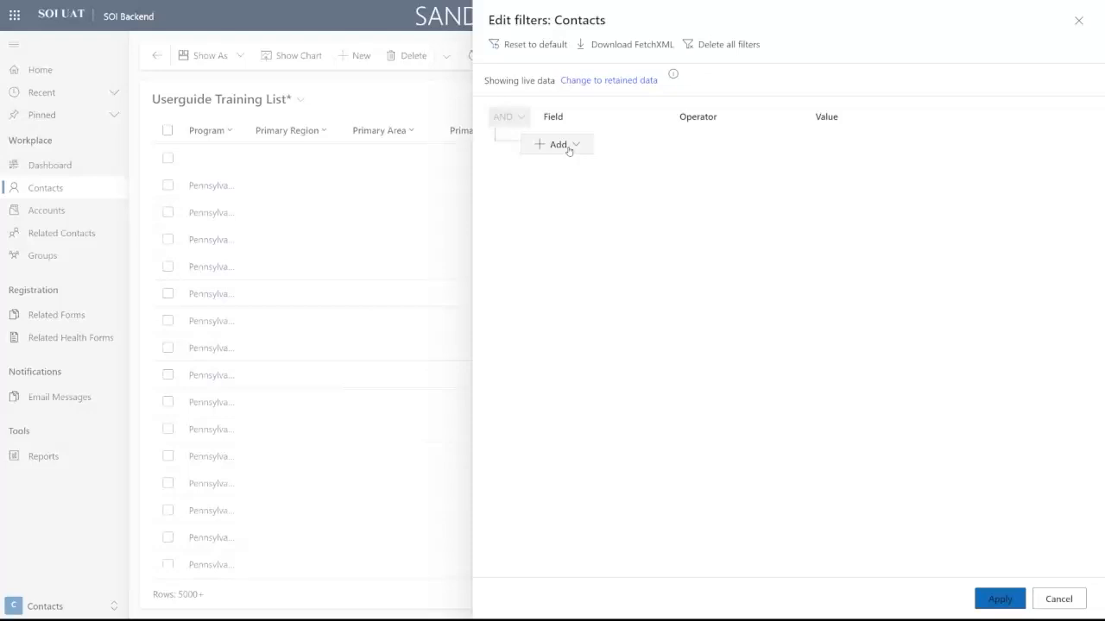
Step: Add a filter condition requiring Is Volunteer to equal Yes
{"action": "left_click", "coordinate": [577, 153]}
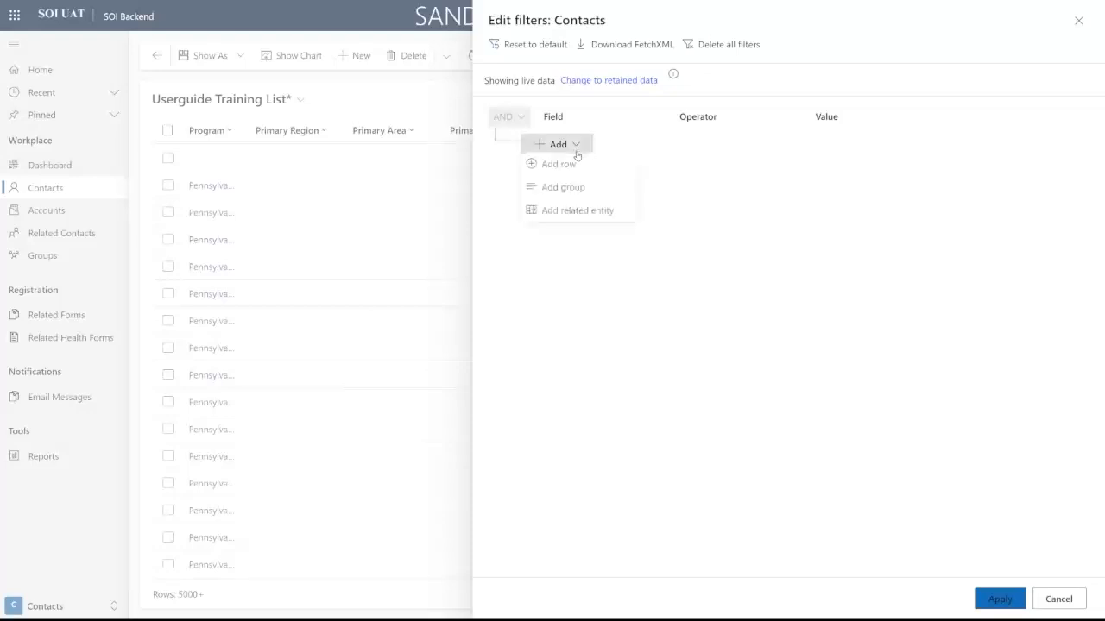
{"action": "left_click", "coordinate": [580, 169]}
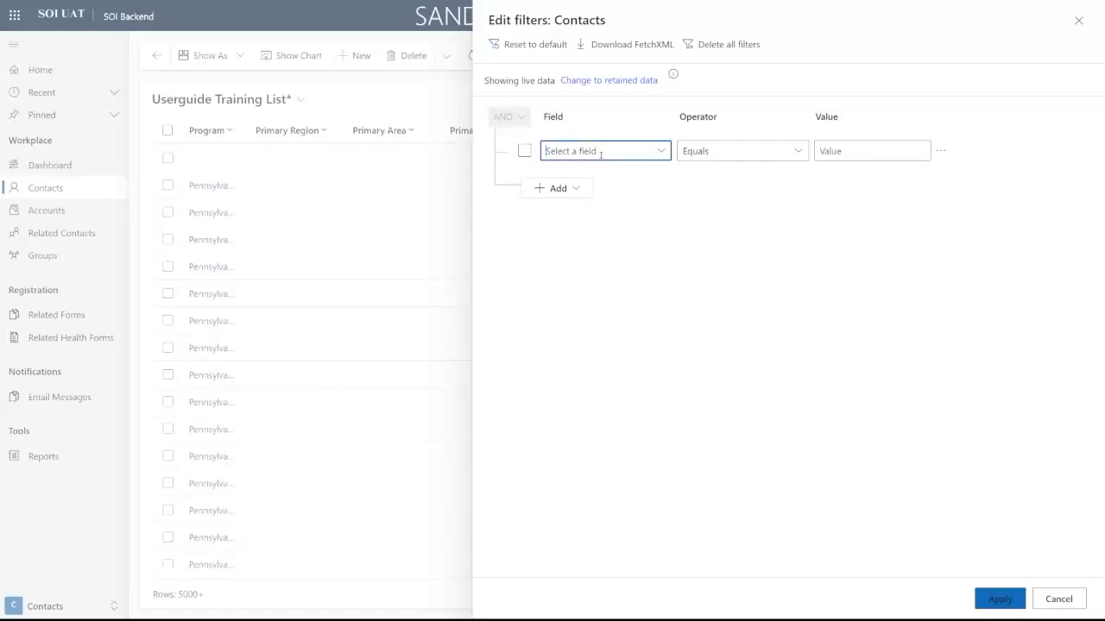
{"action": "type", "text": "Is V"}
{"action": "key", "text": "Tab"}
{"action": "key", "text": "Tab"}
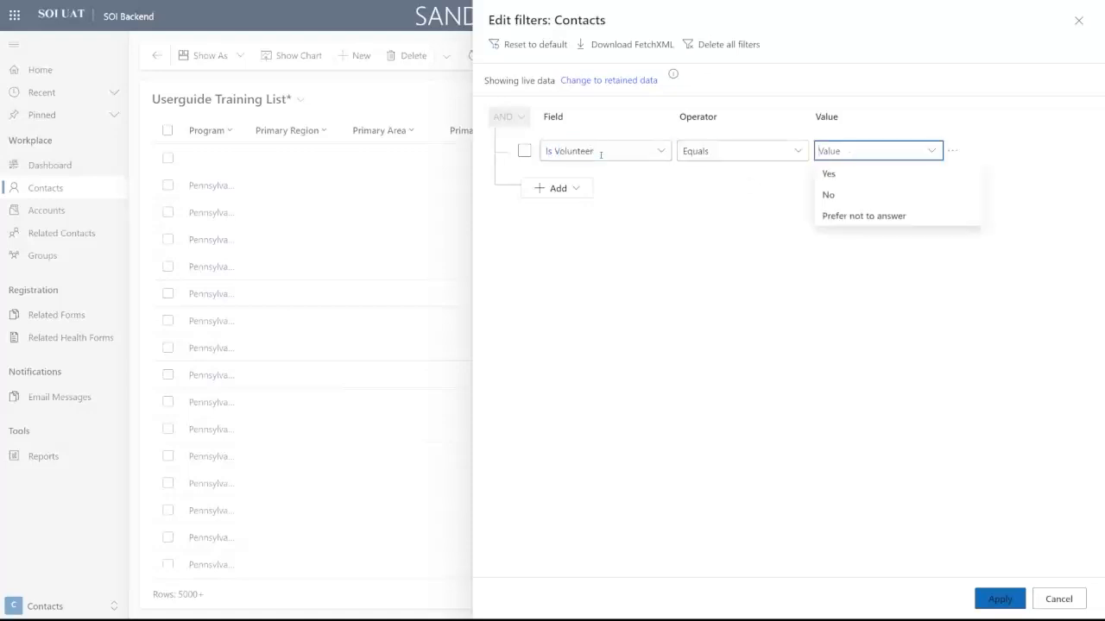
{"action": "type", "text": "Yes"}
{"action": "left_click", "coordinate": [856, 176]}
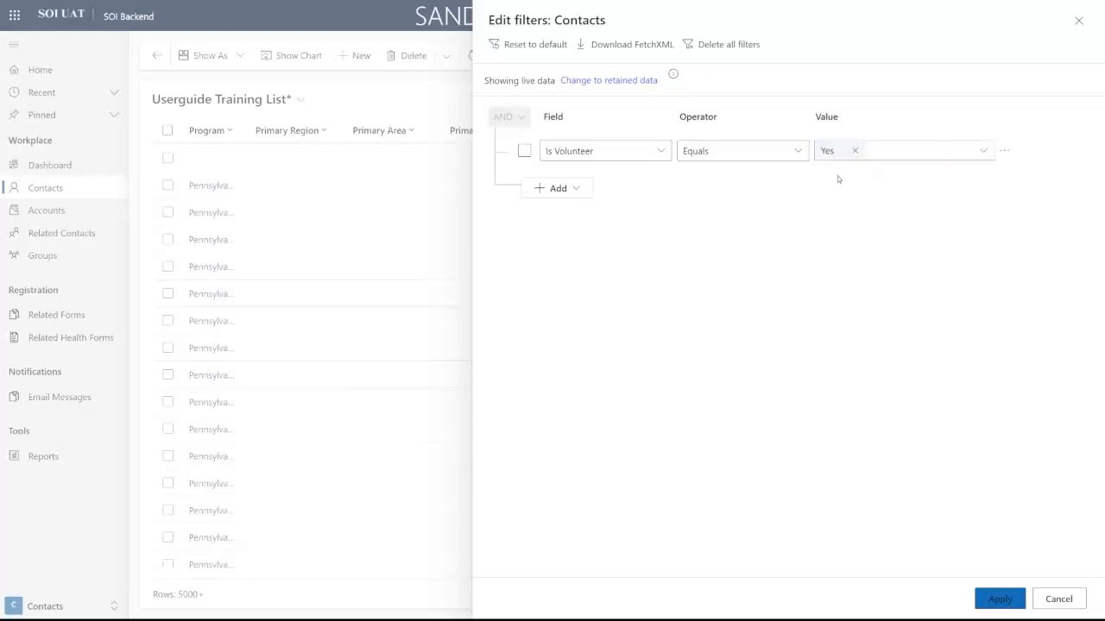
Step: Add an Is Unified Partner equals Yes condition and apply the filters, leaving 1166 rows
{"action": "left_click", "coordinate": [580, 194]}
{"action": "left_click", "coordinate": [576, 209]}
{"action": "left_click", "coordinate": [578, 191]}
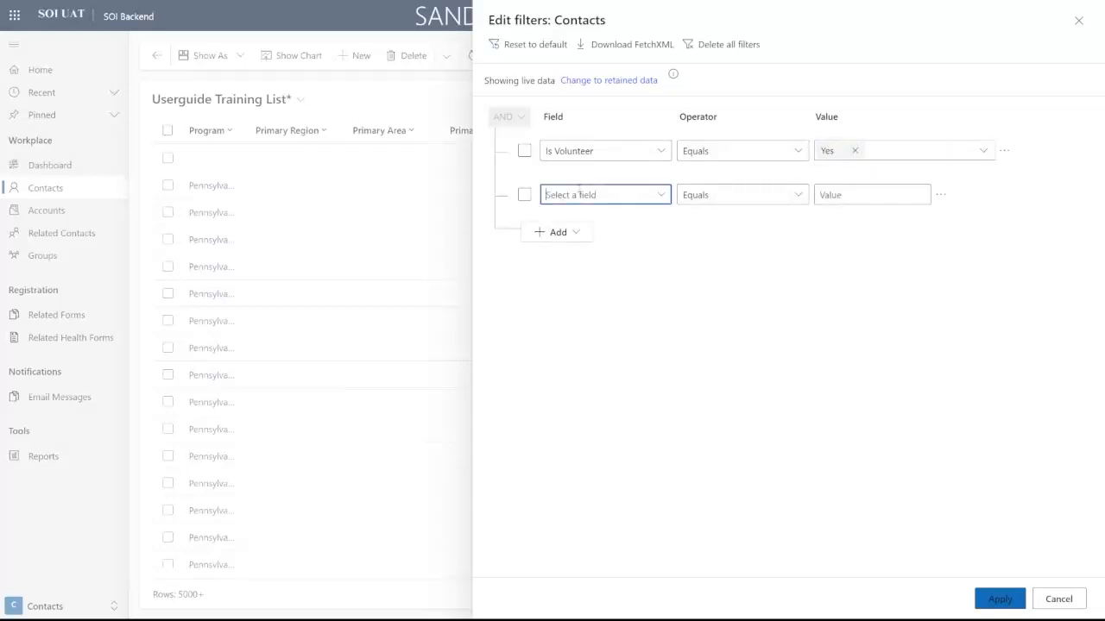
{"action": "type", "text": "Is Un"}
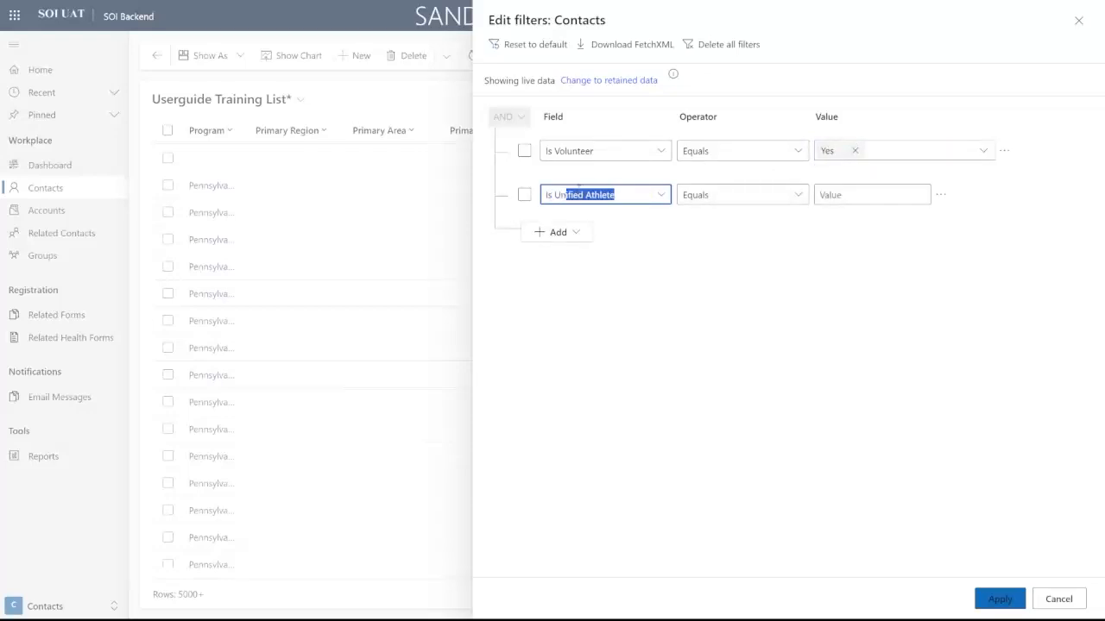
{"action": "type", "text": "ified Pa"}
{"action": "key", "text": "Tab"}
{"action": "key", "text": "Tab"}
{"action": "type", "text": "Yes"}
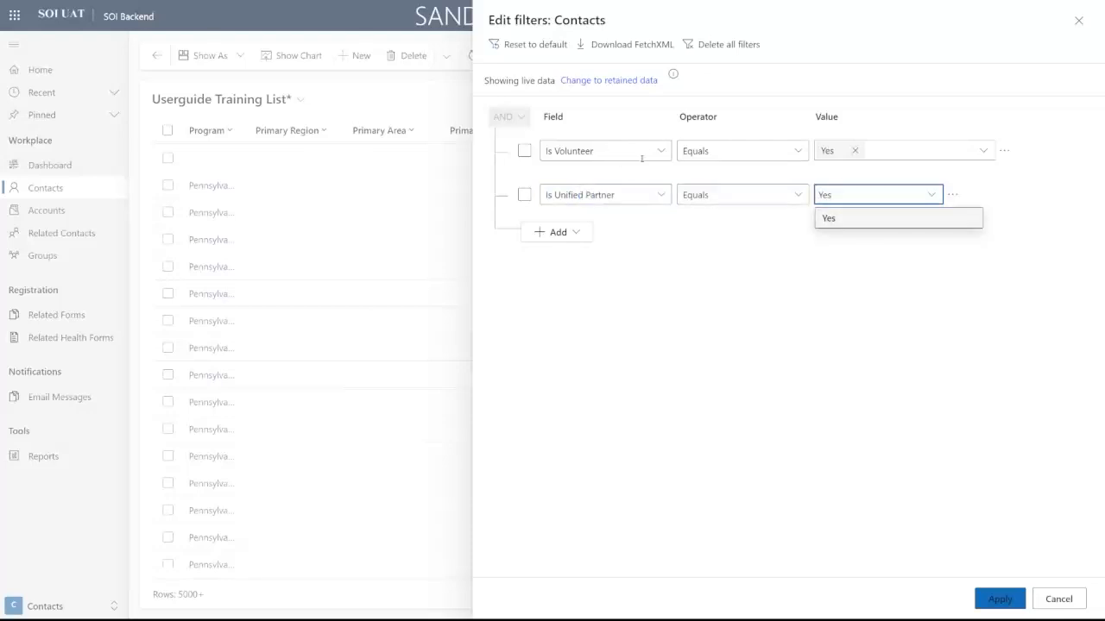
{"action": "left_click", "coordinate": [842, 218]}
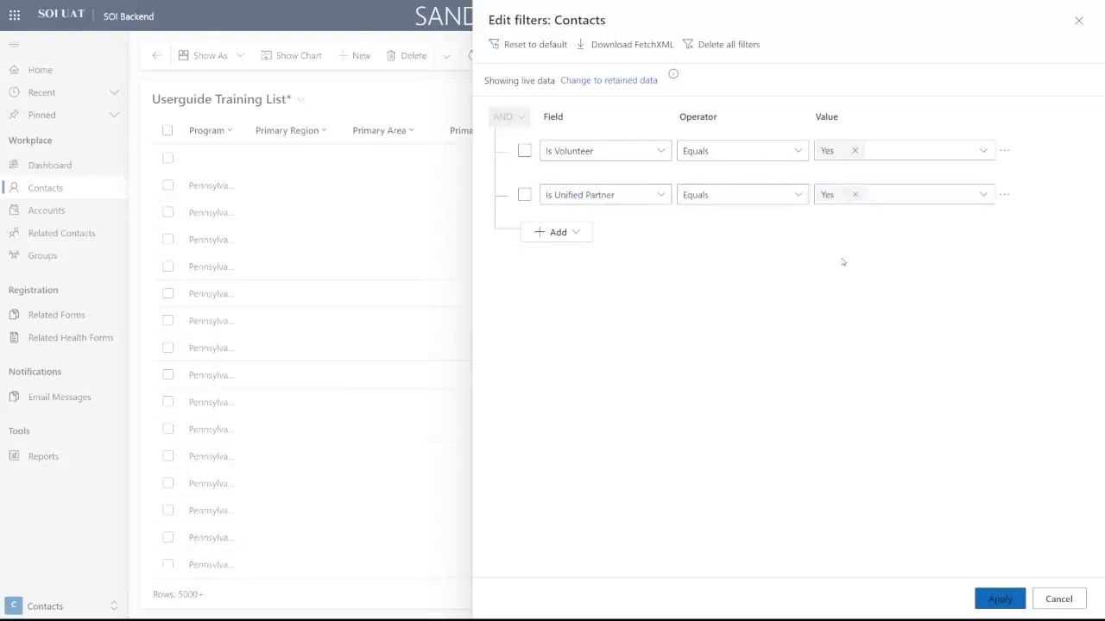
{"action": "left_click", "coordinate": [997, 599]}
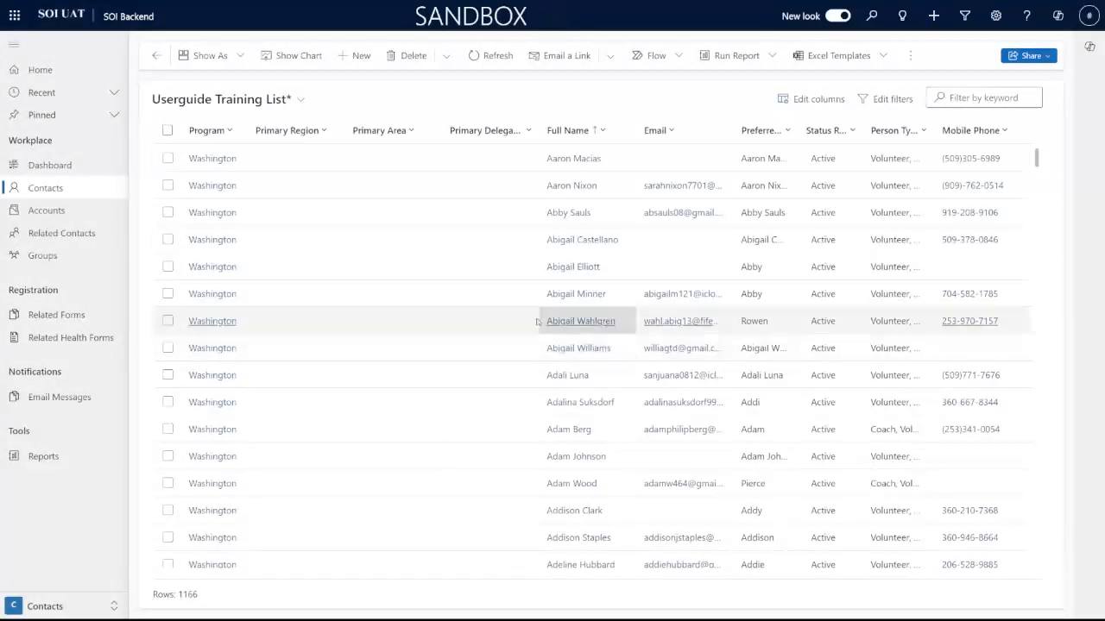
{"action": "double_click", "coordinate": [187, 595]}
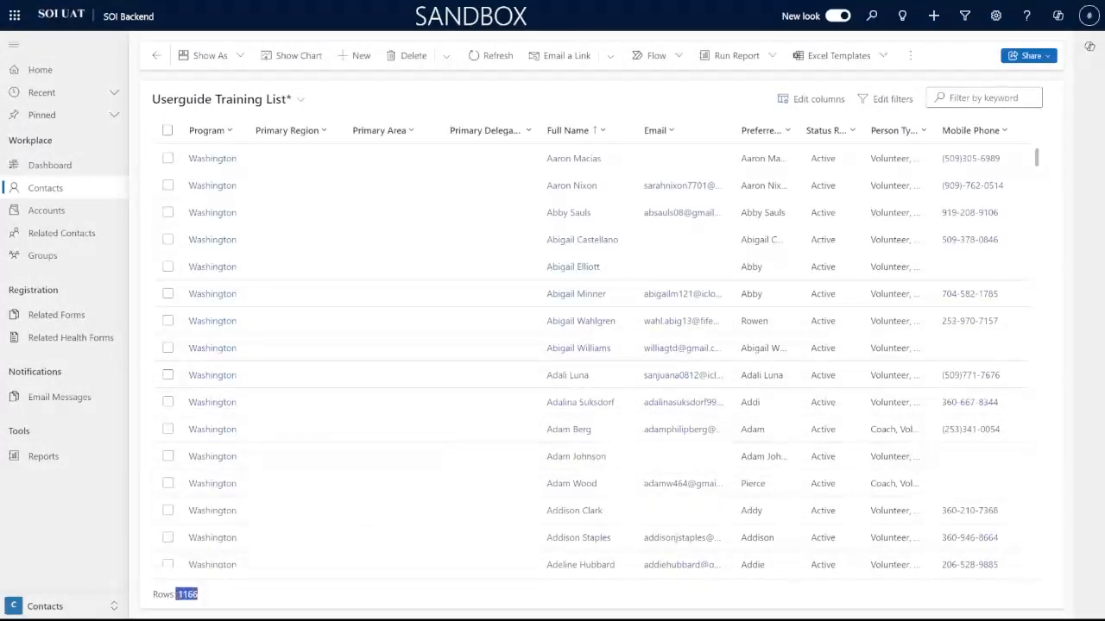
{"action": "left_click", "coordinate": [243, 604]}
Step: Add an Age greater than or equal to 13 condition and apply it, leaving 1142 rows
{"action": "left_click", "coordinate": [892, 100]}
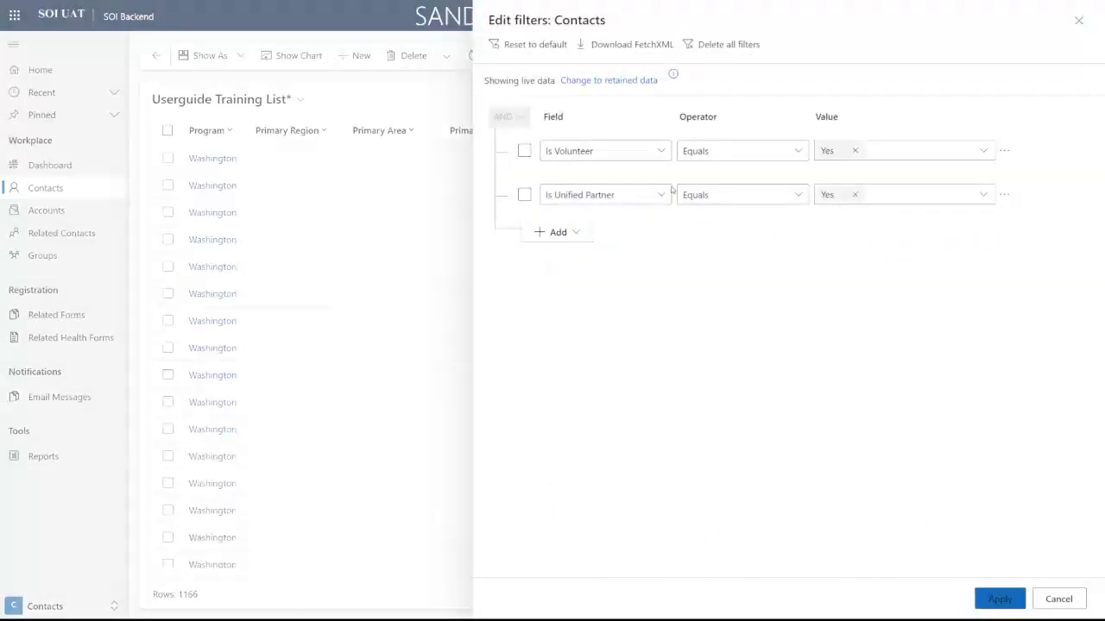
{"action": "left_click", "coordinate": [552, 232]}
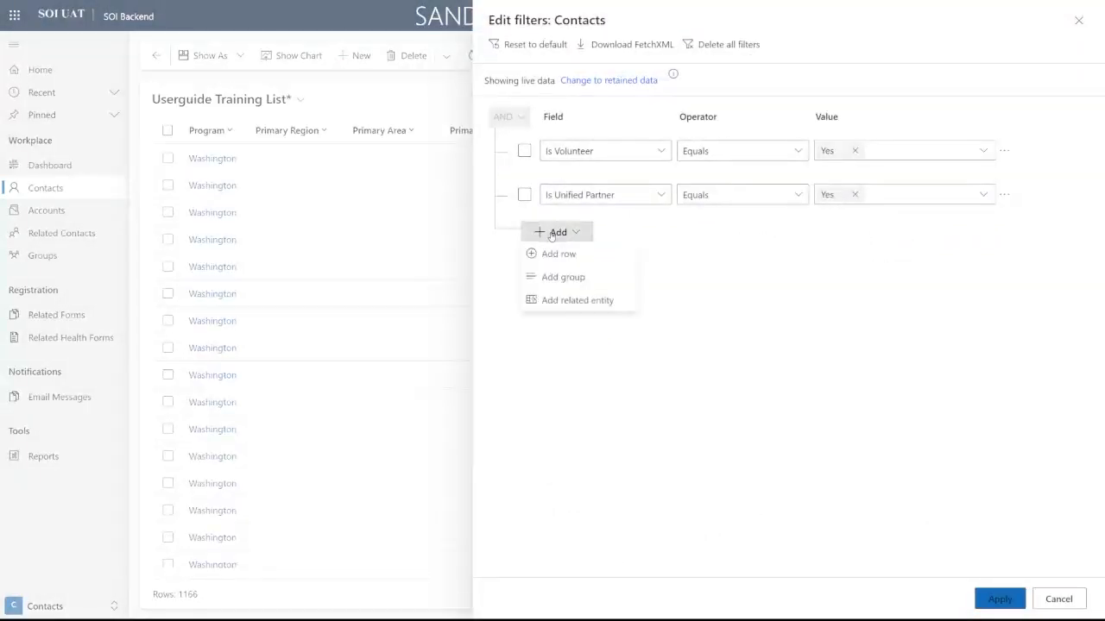
{"action": "left_click", "coordinate": [553, 252]}
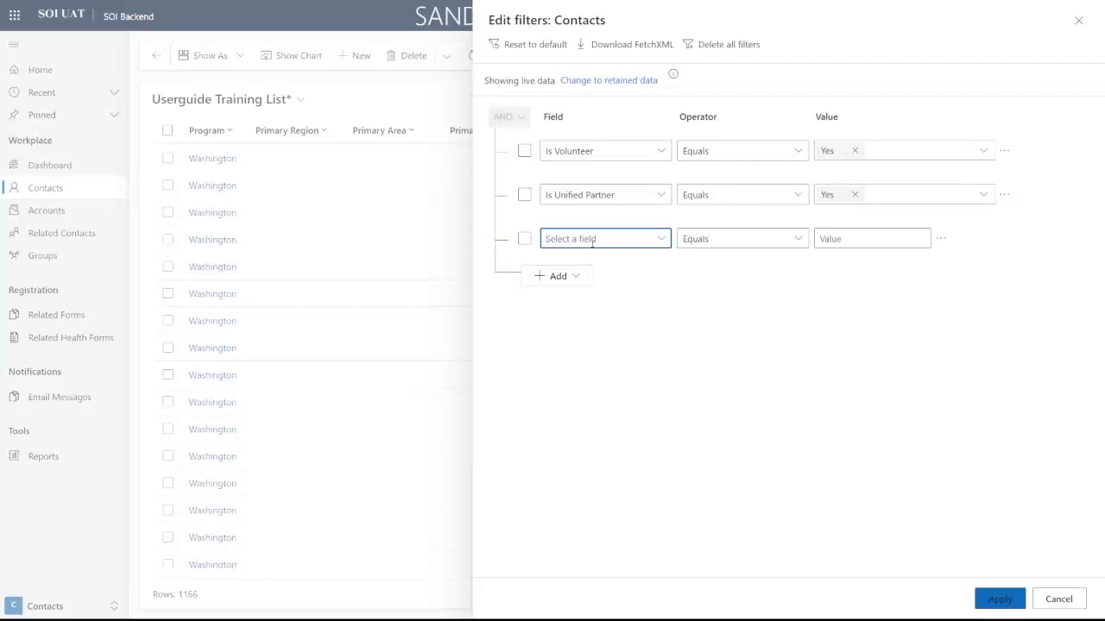
{"action": "type", "text": "Age"}
{"action": "key", "text": "Tab"}
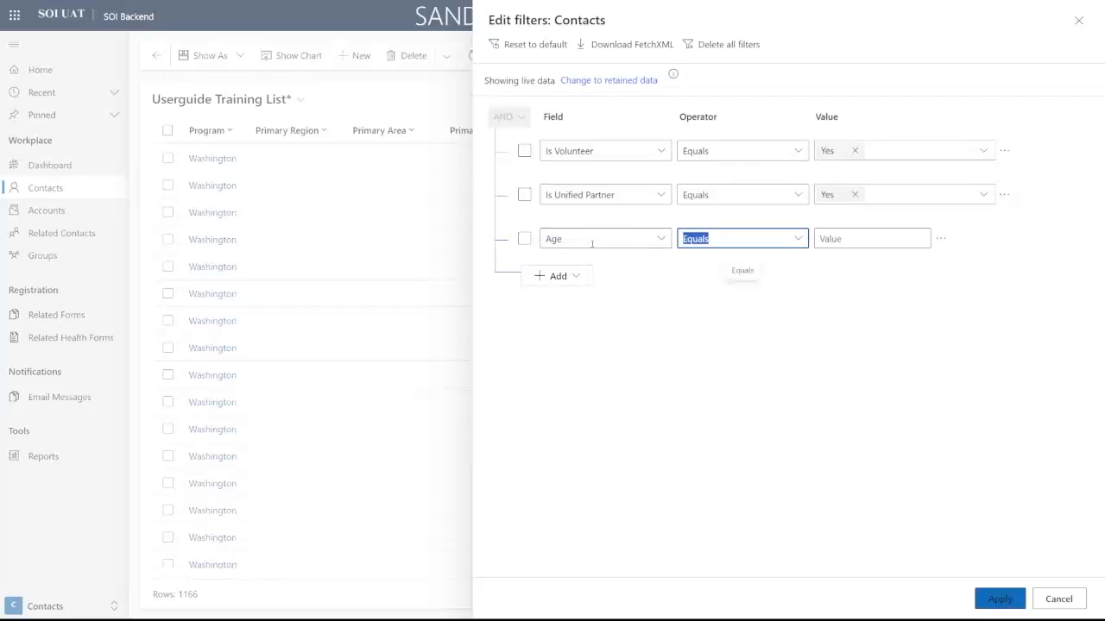
{"action": "left_click", "coordinate": [798, 238]}
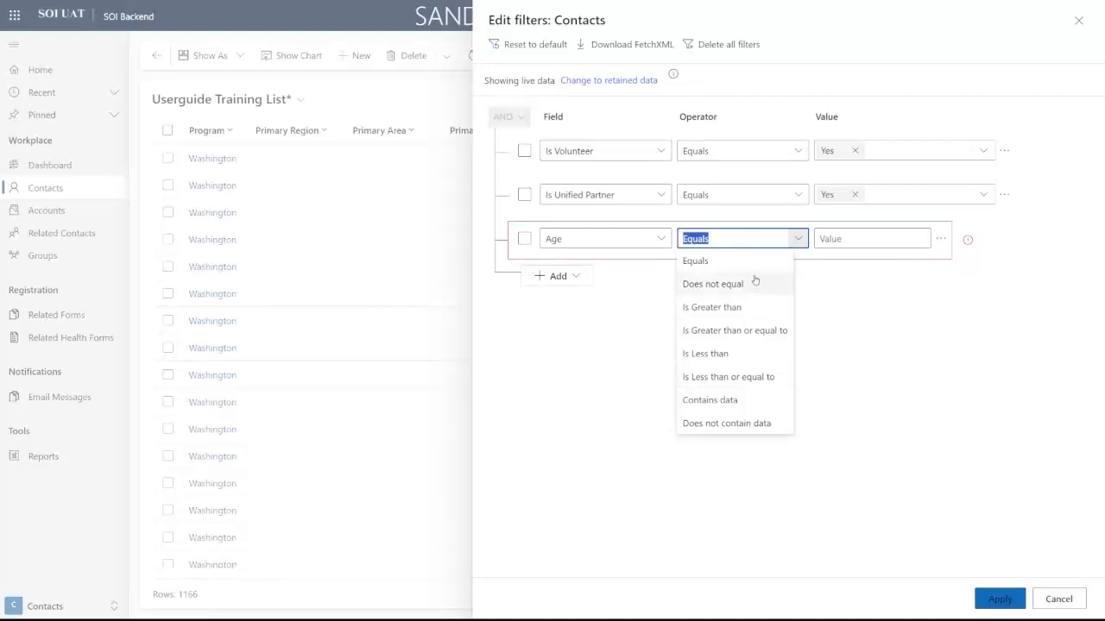
{"action": "left_click", "coordinate": [754, 339]}
{"action": "left_click", "coordinate": [850, 240]}
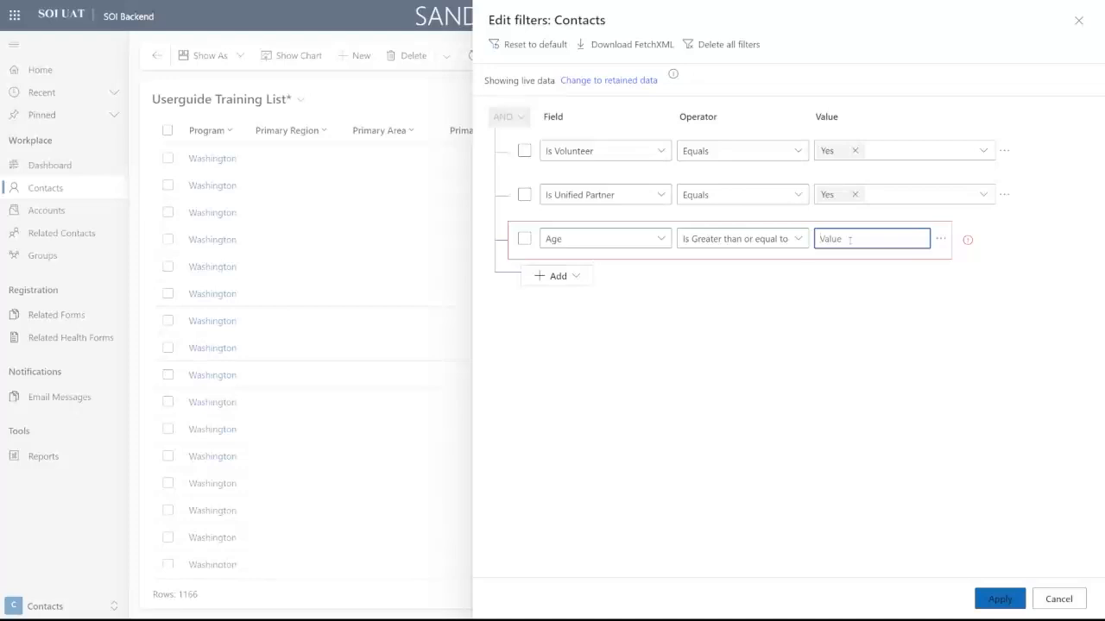
{"action": "type", "text": "13"}
{"action": "left_click", "coordinate": [894, 263]}
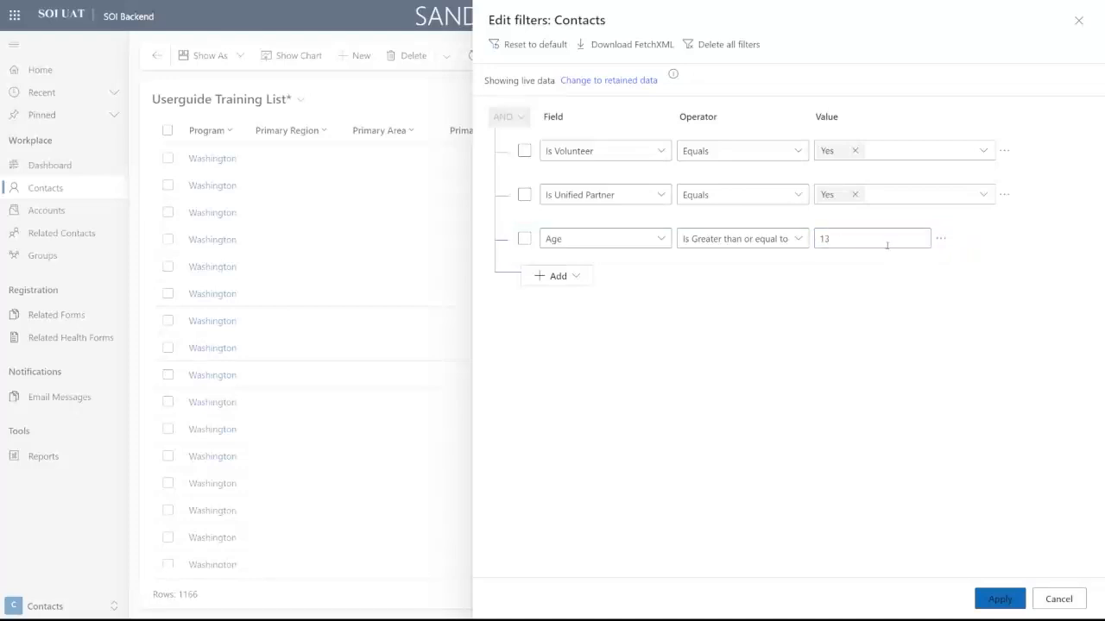
{"action": "left_click", "coordinate": [996, 598]}
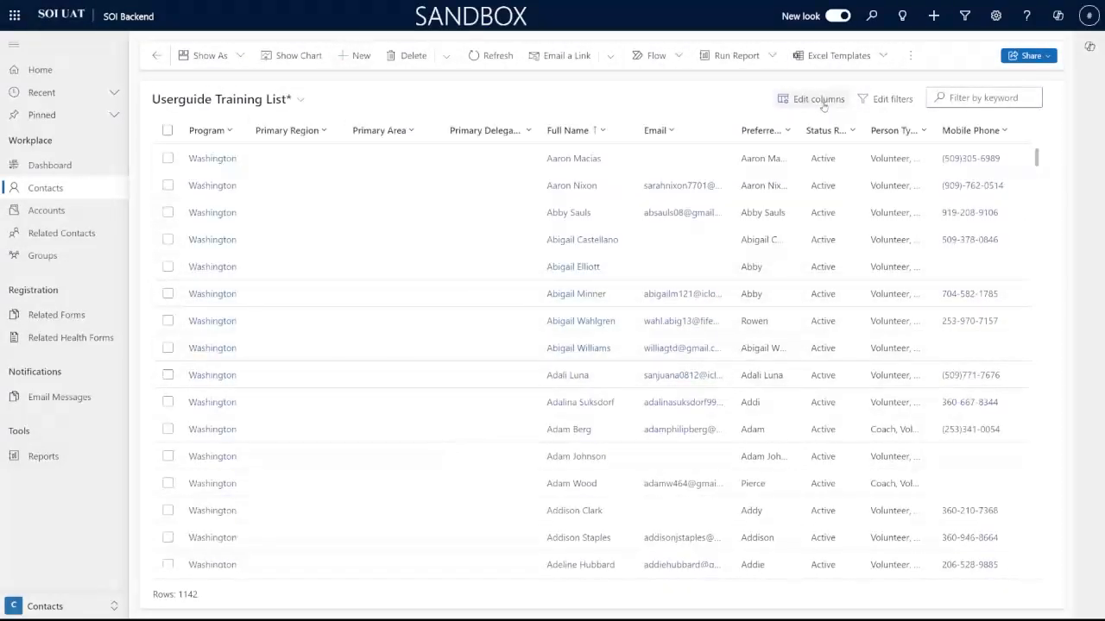
Step: Add a second Age condition set to less than or equal to 18
{"action": "left_click", "coordinate": [896, 99]}
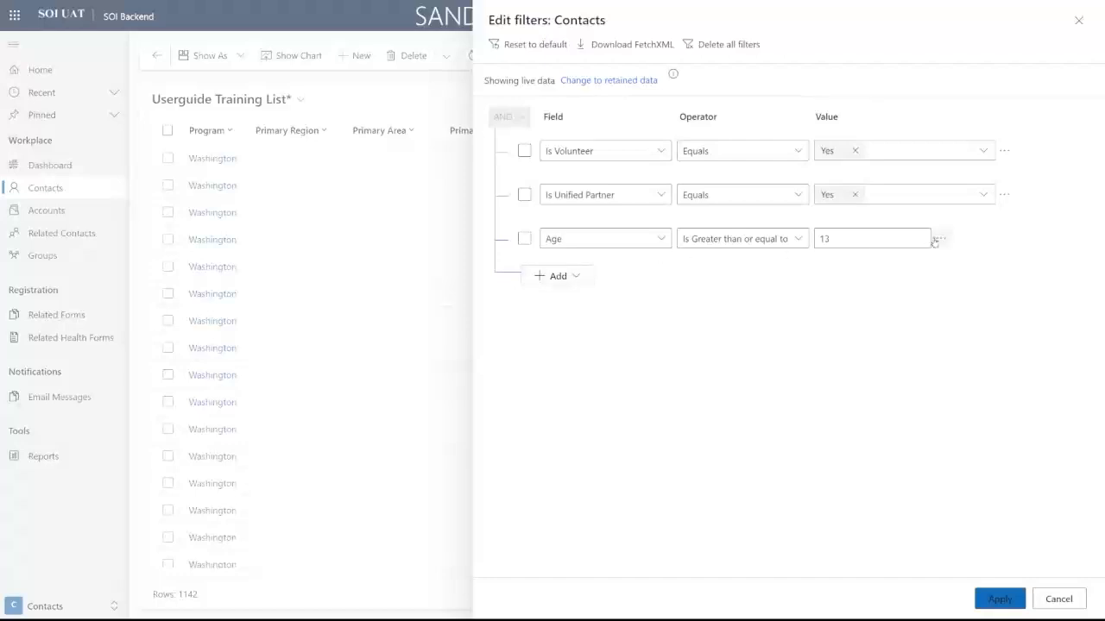
{"action": "left_click", "coordinate": [935, 240]}
{"action": "left_click", "coordinate": [937, 241]}
{"action": "left_click", "coordinate": [554, 277]}
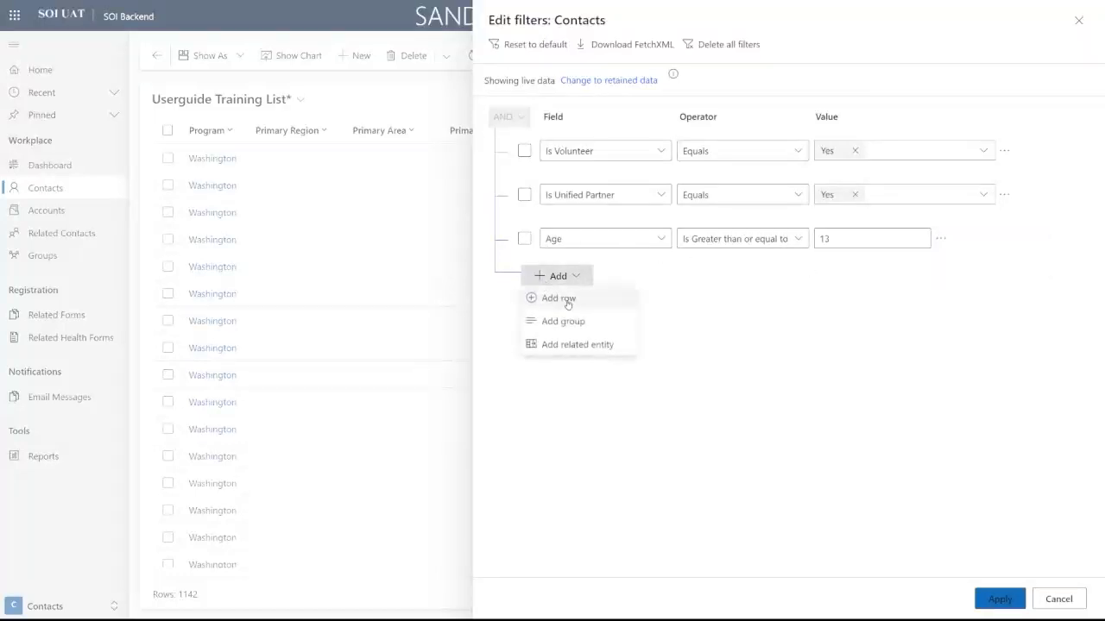
{"action": "left_click", "coordinate": [559, 298]}
{"action": "type", "text": "Age"}
{"action": "key", "text": "Tab"}
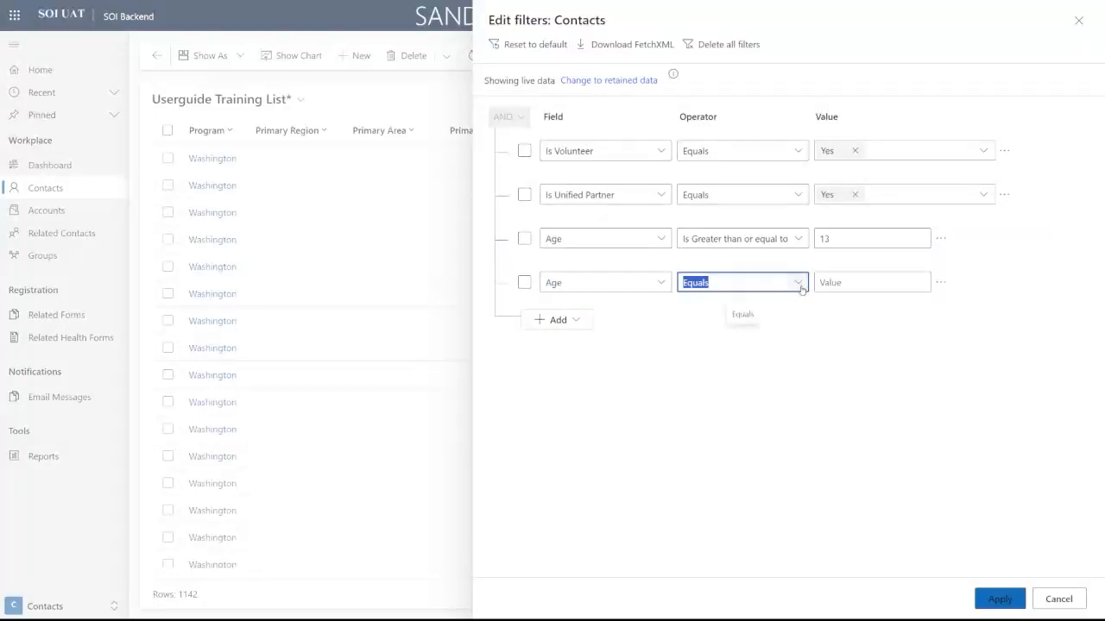
{"action": "left_click", "coordinate": [801, 289]}
{"action": "left_click", "coordinate": [747, 423]}
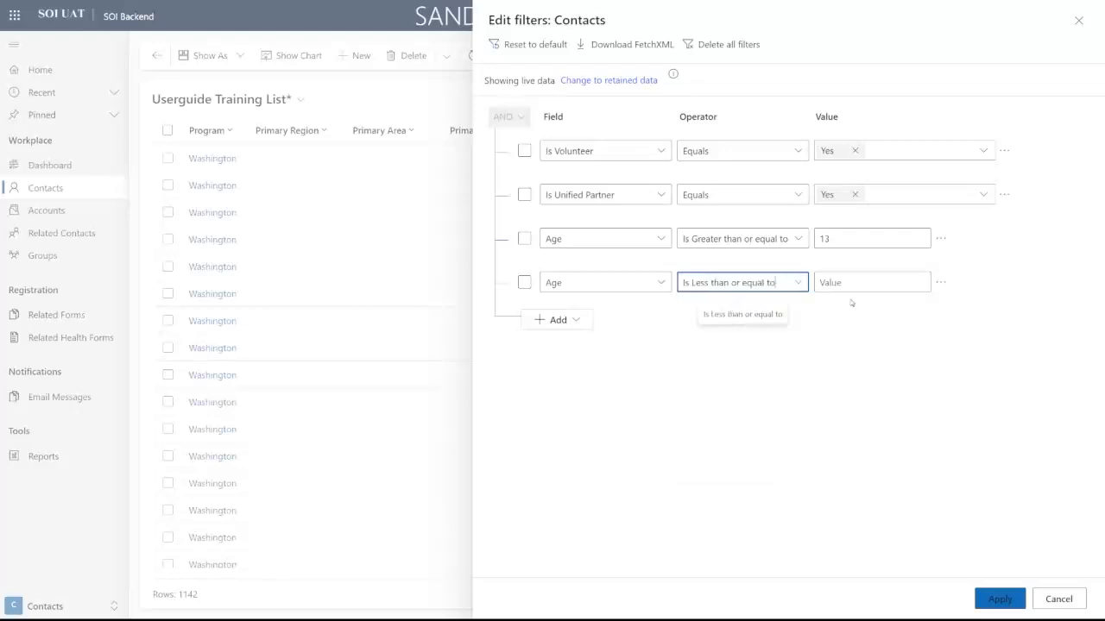
{"action": "left_click", "coordinate": [857, 285]}
{"action": "type", "text": "185"}
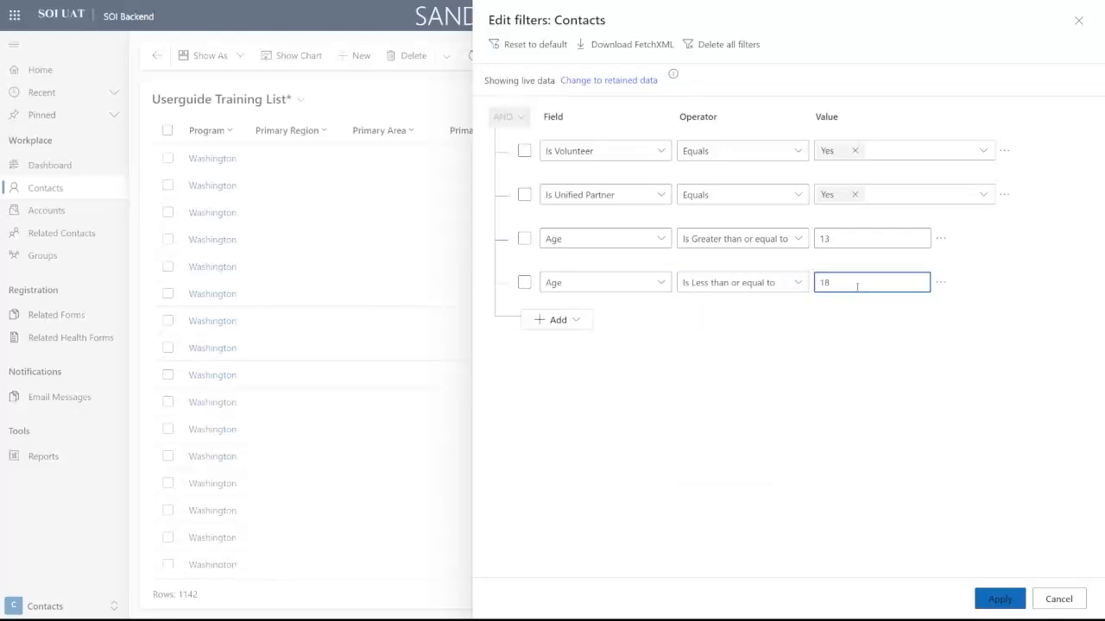
Step: Apply the filters, cutting the contact list to 657 rows
{"action": "left_click", "coordinate": [994, 603]}
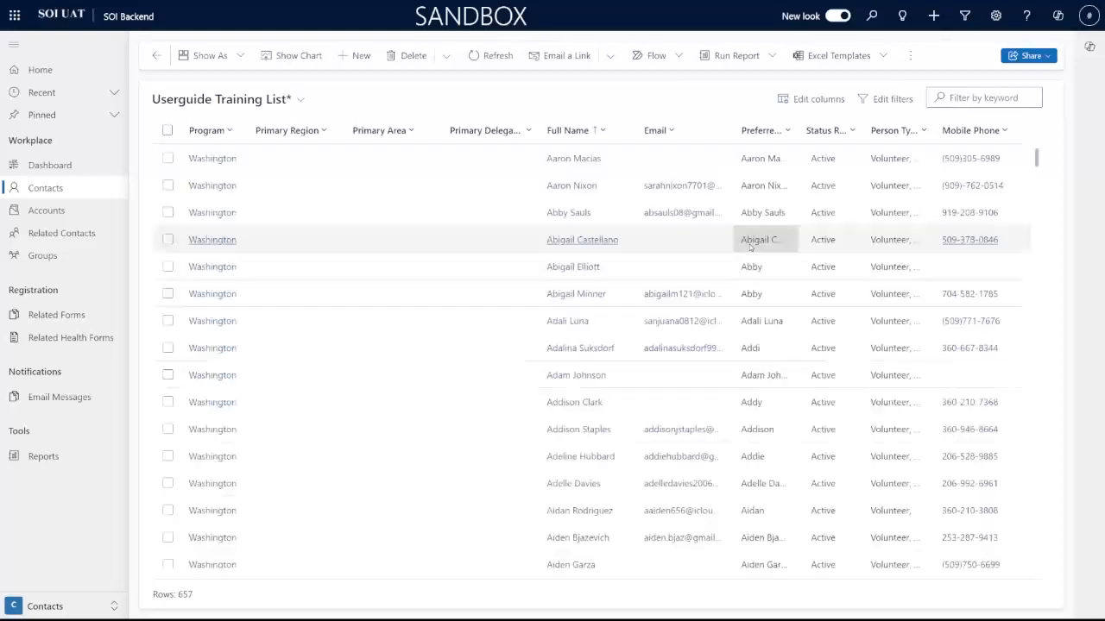
{"action": "scroll", "coordinate": [432, 249], "scroll_direction": "down", "scroll_amount": 2}
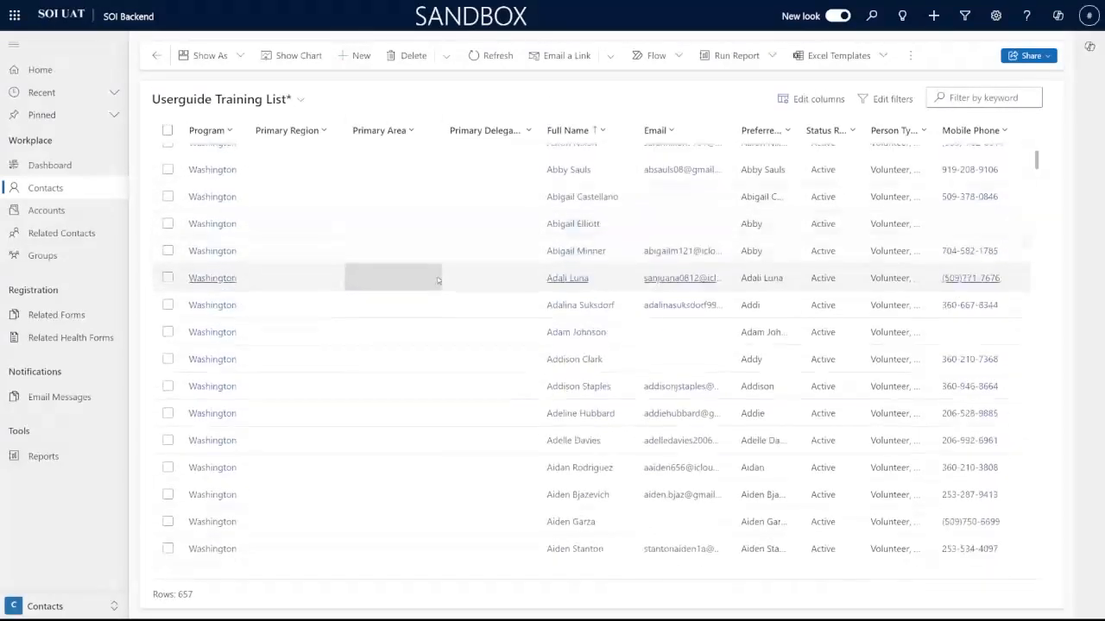
{"action": "scroll", "coordinate": [452, 323], "scroll_direction": "up", "scroll_amount": 2}
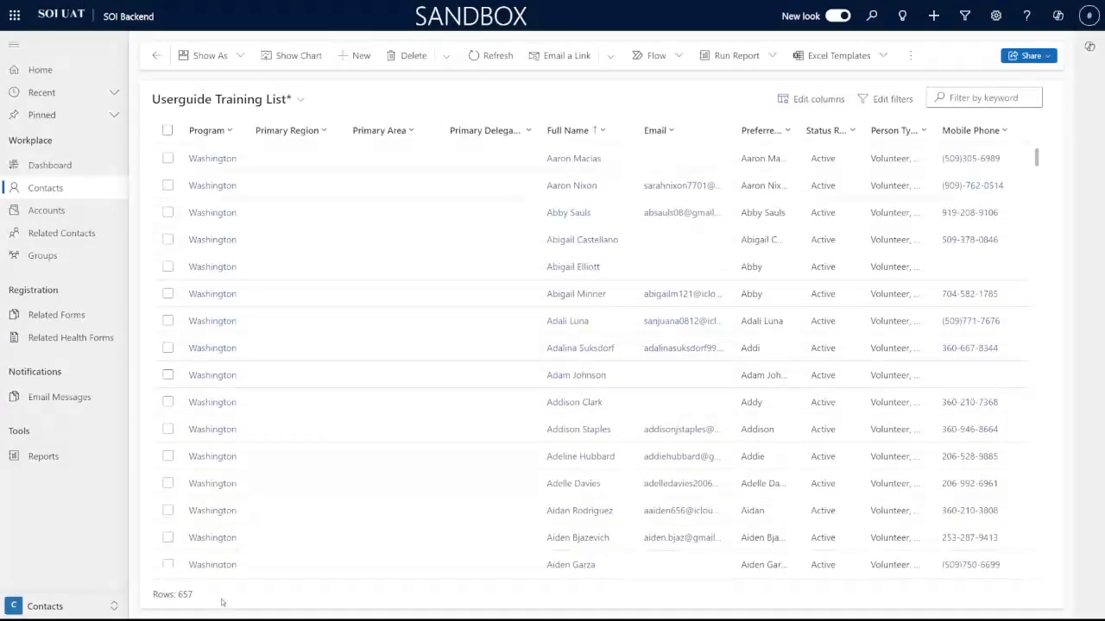
{"action": "left_click_drag", "start_coordinate": [194, 595], "coordinate": [188, 595]}
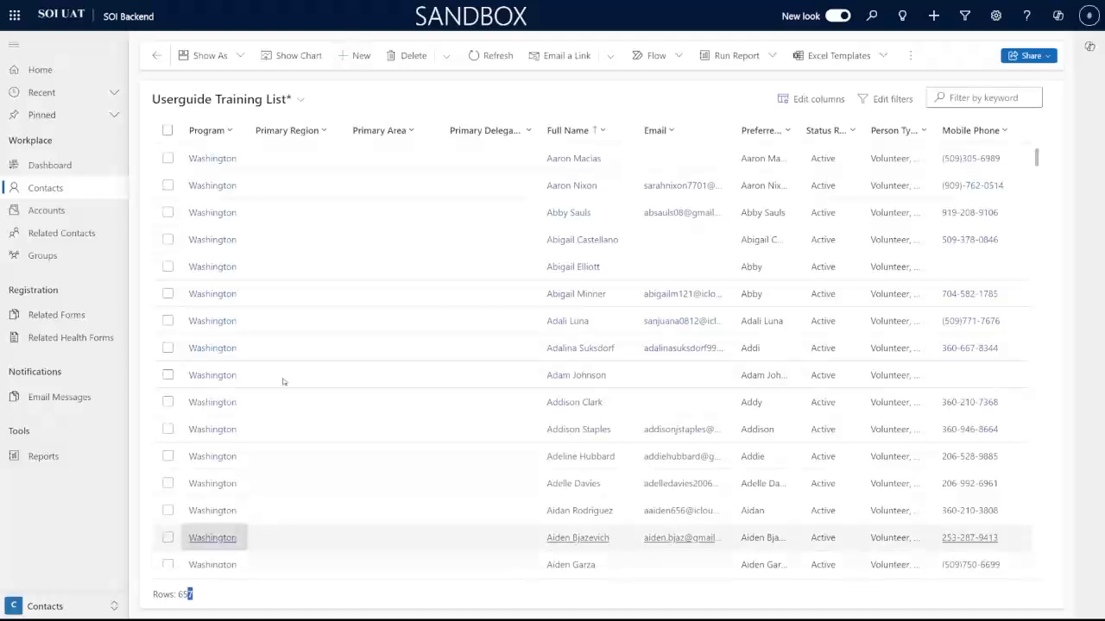
Step: Add a new filter row, then delete it after a mistyped field name
{"action": "left_click", "coordinate": [890, 101]}
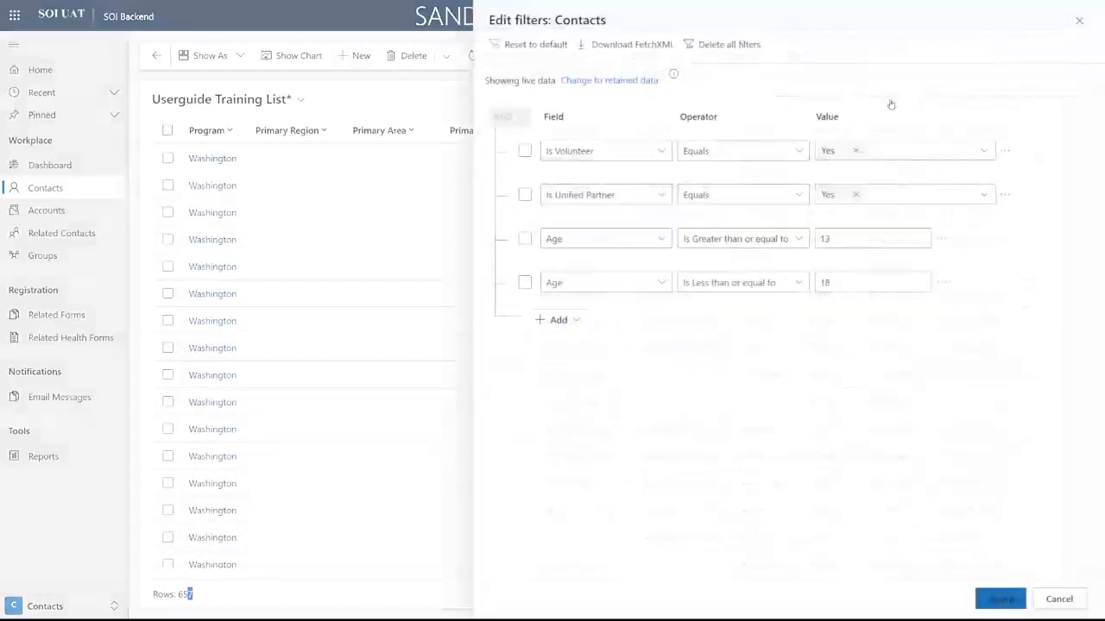
{"action": "left_click", "coordinate": [572, 321]}
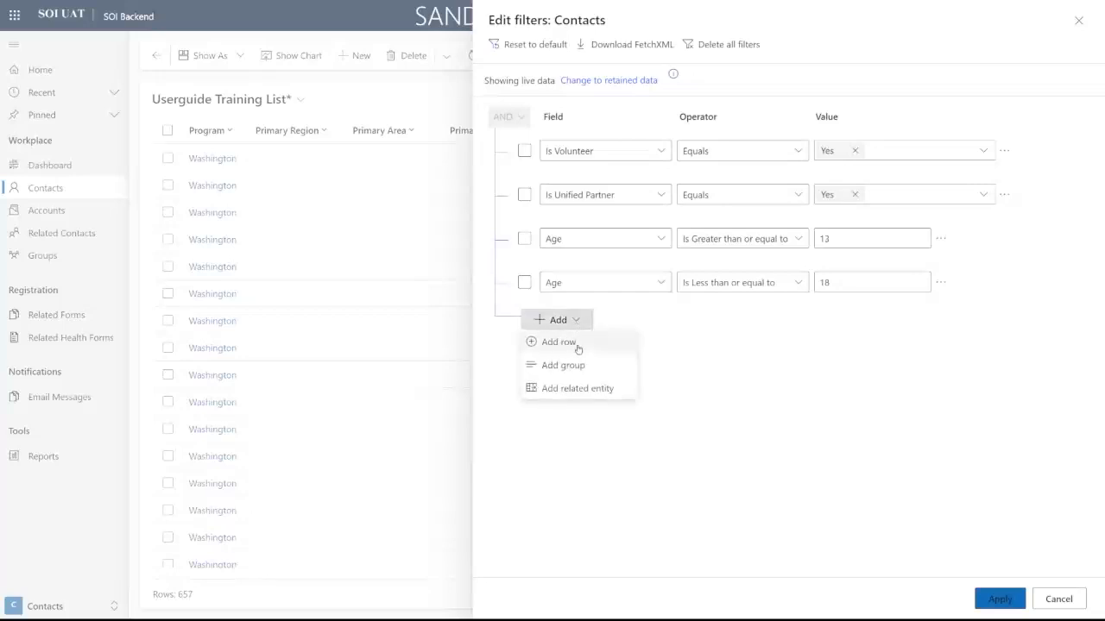
{"action": "left_click", "coordinate": [560, 342]}
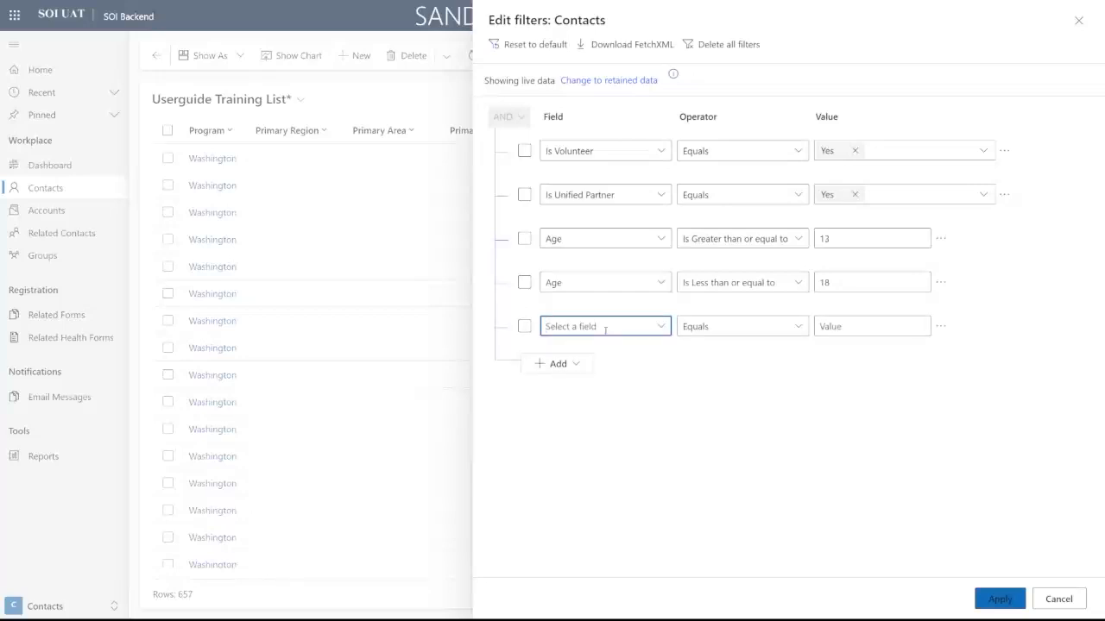
{"action": "type", "text": "Related"}
{"action": "key", "text": "BackSpace"}
{"action": "key", "text": "BackSpace"}
{"action": "key", "text": "BackSpace"}
{"action": "key", "text": "BackSpace"}
{"action": "key", "text": "BackSpace"}
{"action": "key", "text": "BackSpace"}
{"action": "key", "text": "BackSpace"}
{"action": "type", "text": "ge"}
{"action": "key", "text": "BackSpace"}
{"action": "key", "text": "BackSpace"}
{"action": "type", "text": "egio"}
{"action": "key", "text": "BackSpace"}
{"action": "key", "text": "BackSpace"}
{"action": "key", "text": "BackSpace"}
{"action": "key", "text": "BackSpace"}
{"action": "left_click", "coordinate": [941, 327]}
{"action": "left_click", "coordinate": [959, 325]}
Step: Add a Status equals Active condition and apply it, keeping 657 rows
{"action": "left_click", "coordinate": [559, 319]}
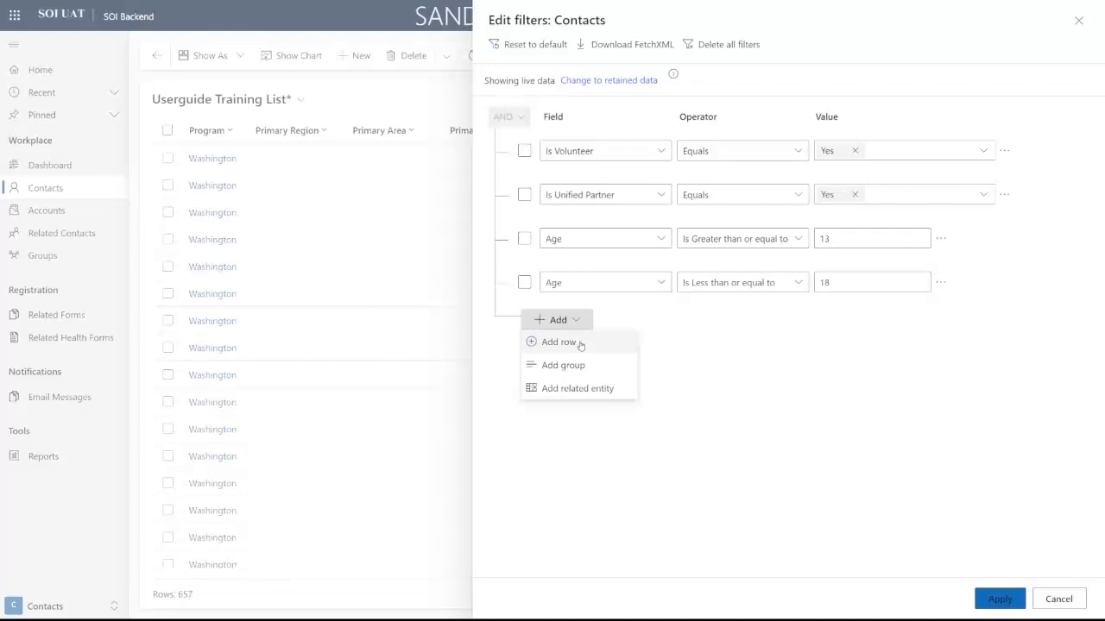
{"action": "left_click", "coordinate": [579, 342]}
{"action": "type", "text": "S"}
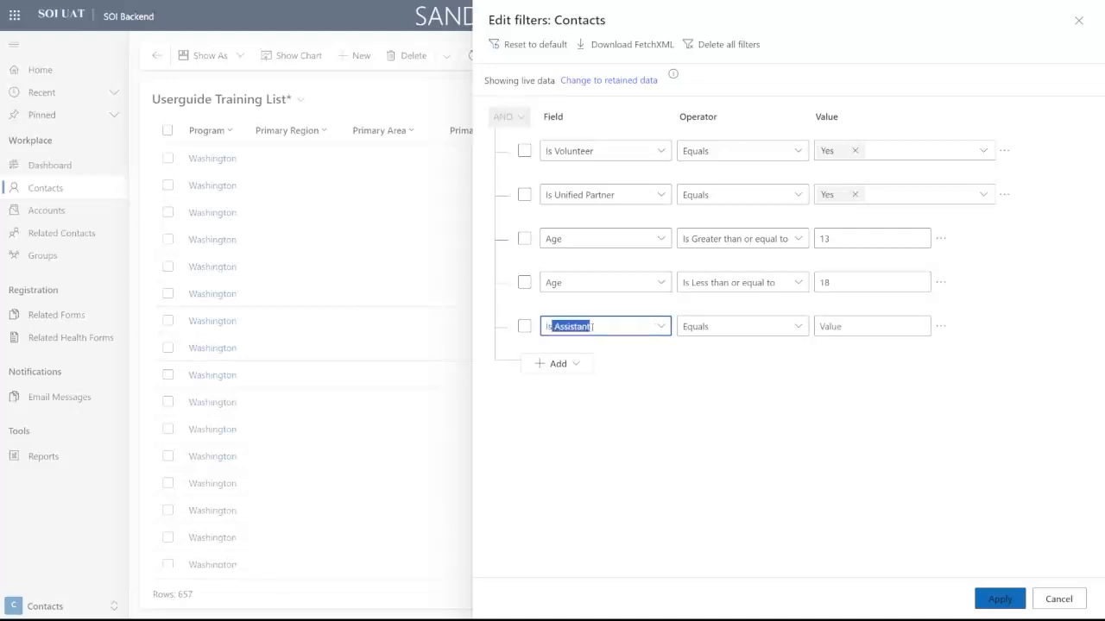
{"action": "key", "text": "BackSpace"}
{"action": "key", "text": "BackSpace"}
{"action": "type", "text": "Statu"}
{"action": "key", "text": "Tab"}
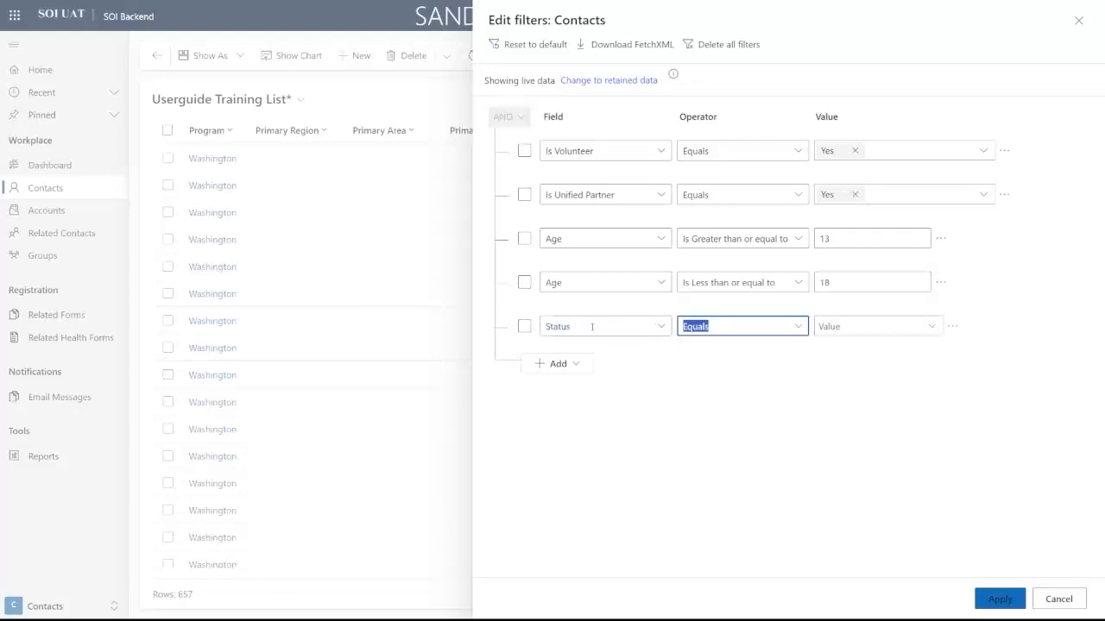
{"action": "key", "text": "Tab"}
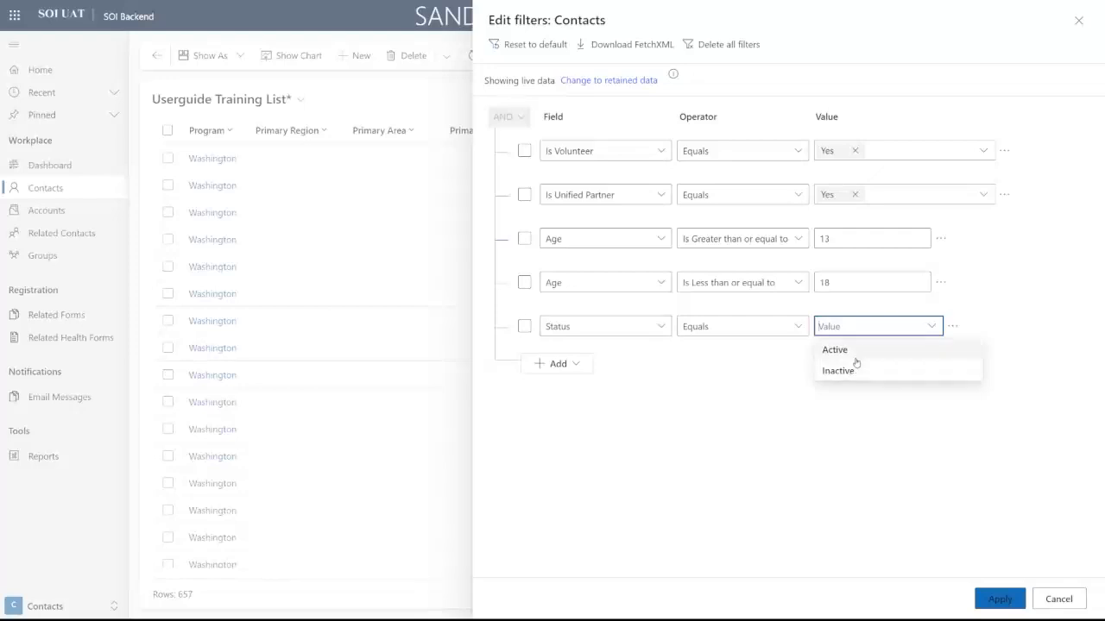
{"action": "left_click", "coordinate": [854, 352]}
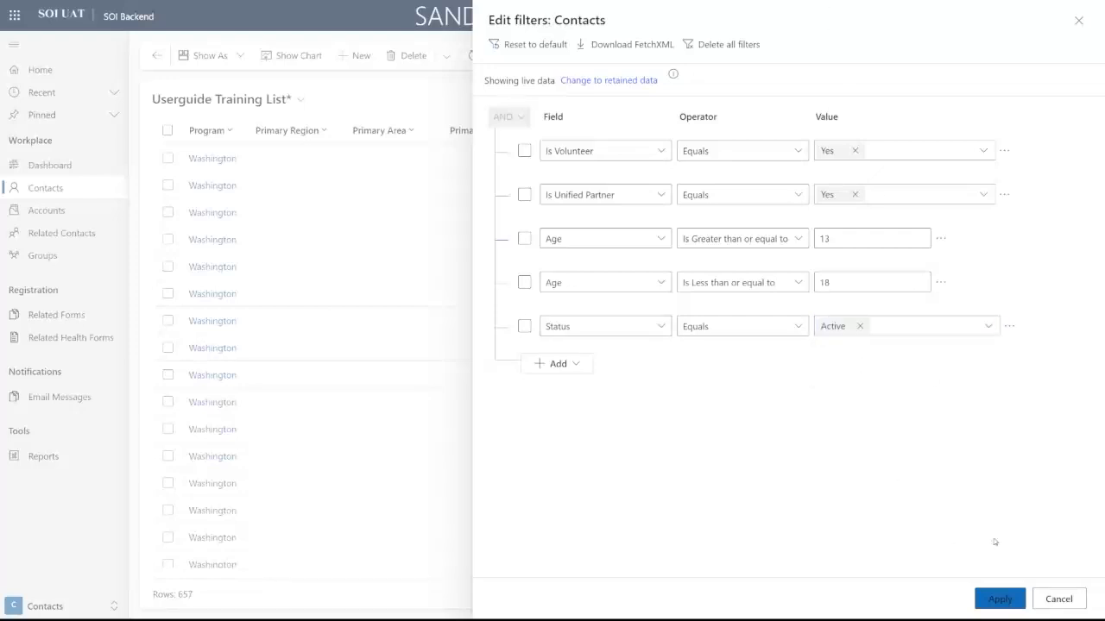
{"action": "left_click", "coordinate": [1004, 600]}
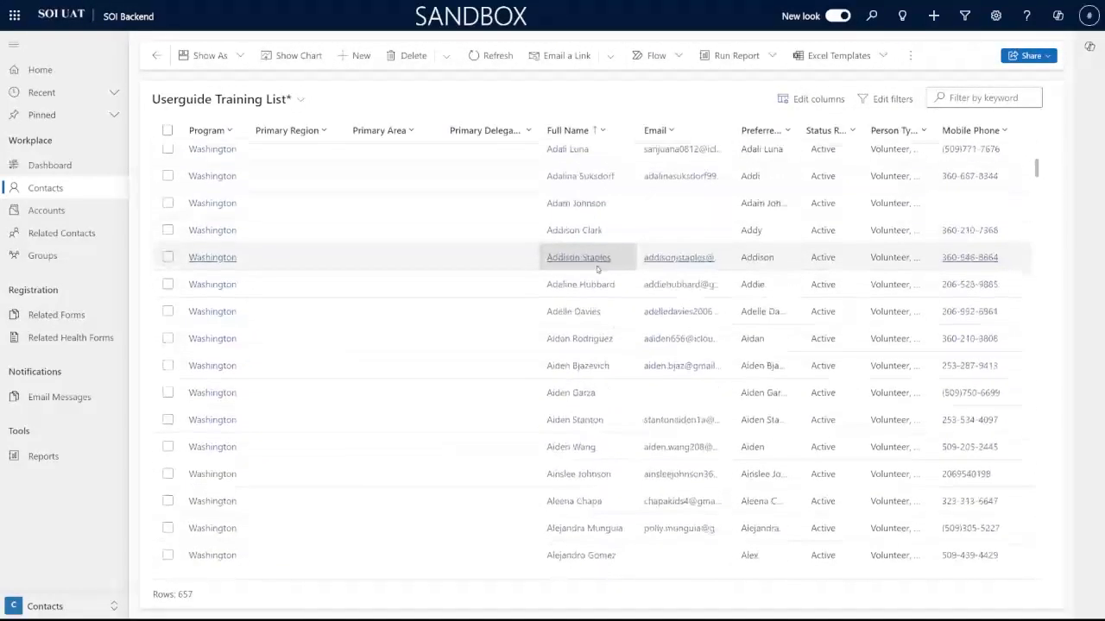
{"action": "left_click", "coordinate": [888, 98]}
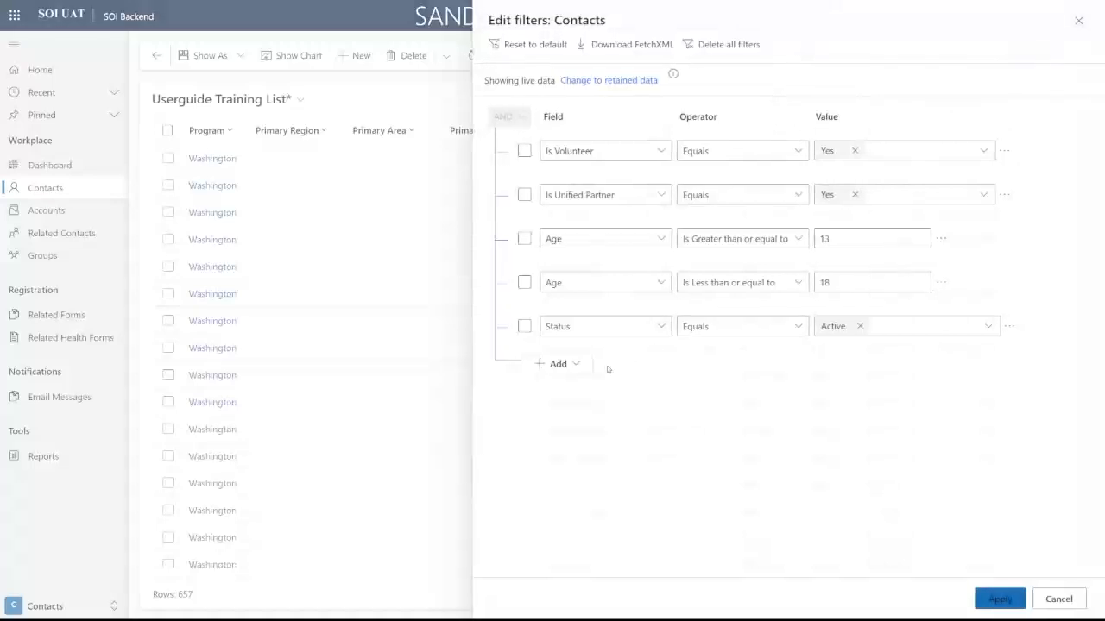
{"action": "left_click", "coordinate": [554, 365]}
Step: Add a related-entity condition on Related Forms (Contact)
{"action": "left_click", "coordinate": [594, 432]}
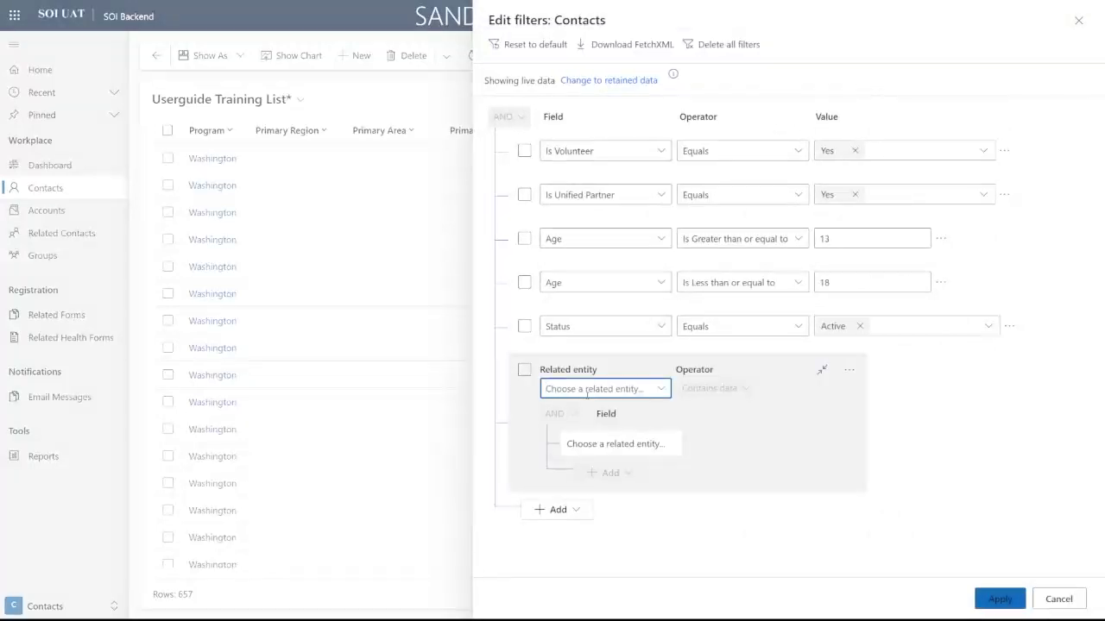
{"action": "type", "text": "Relate"}
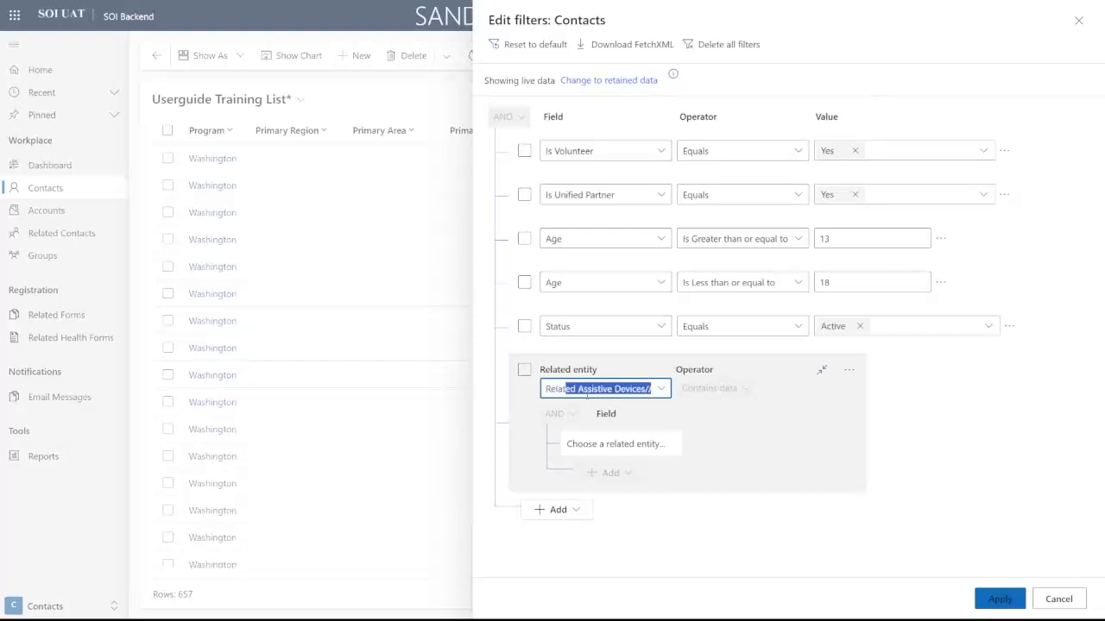
{"action": "type", "text": "d Forms (Contact)"}
{"action": "key", "text": "Tab"}
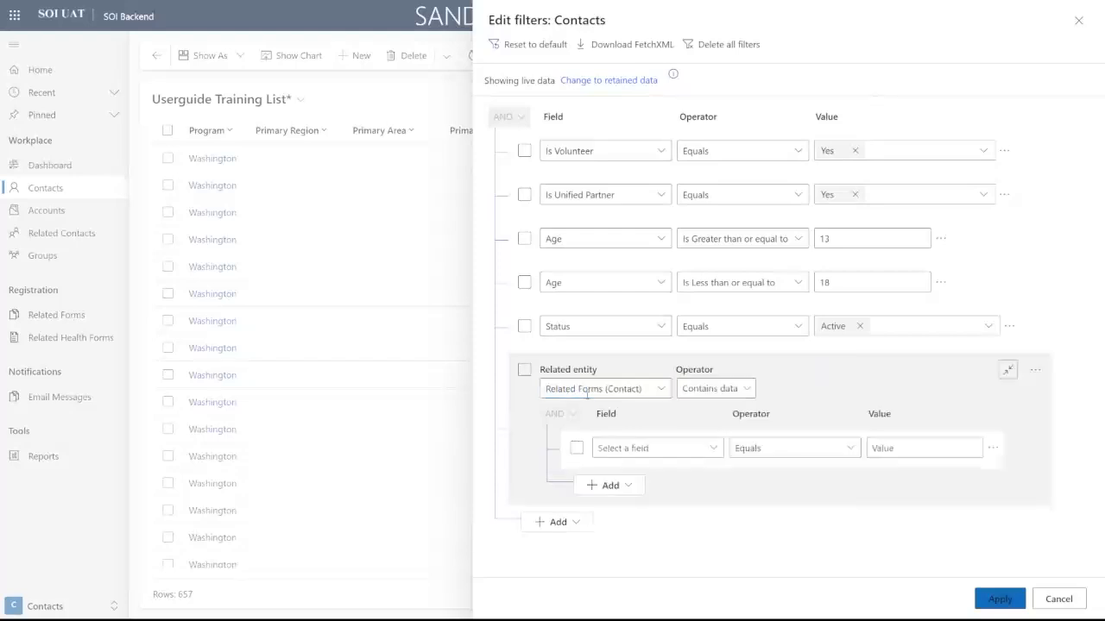
{"action": "left_click", "coordinate": [626, 389]}
{"action": "left_click", "coordinate": [714, 388]}
Step: Require the Related Form field to contain data and apply the filters, leaving 581 rows
{"action": "left_click", "coordinate": [678, 445]}
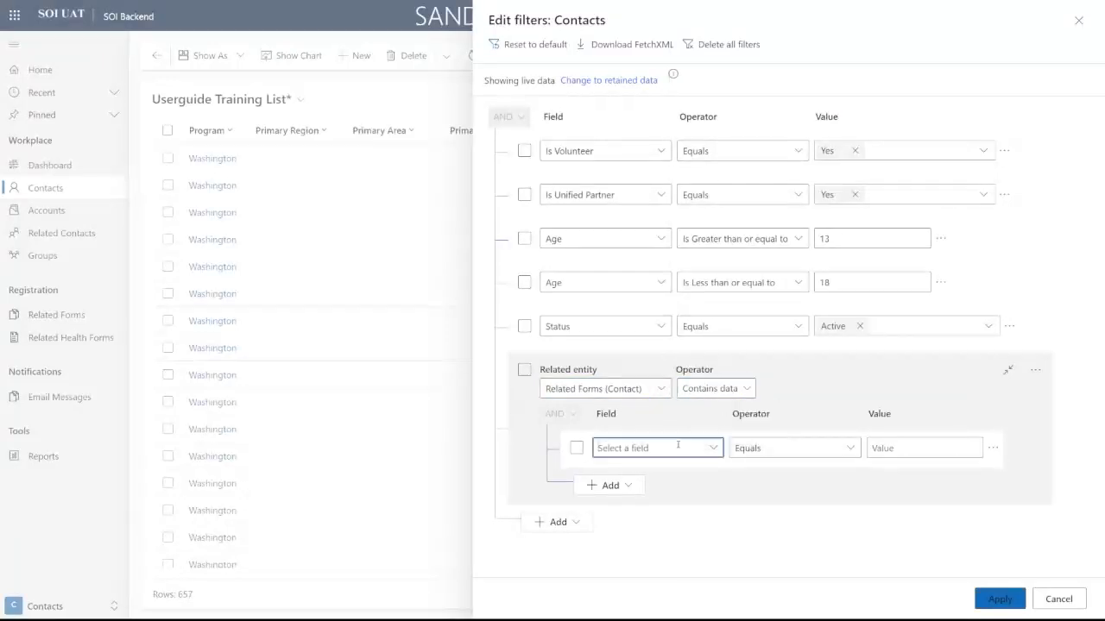
{"action": "type", "text": "Re"}
{"action": "key", "text": "BackSpace"}
{"action": "key", "text": "BackSpace"}
{"action": "key", "text": "BackSpace"}
{"action": "type", "text": "F"}
{"action": "key", "text": "BackSpace"}
{"action": "key", "text": "BackSpace"}
{"action": "type", "text": "Reg"}
{"action": "key", "text": "BackSpace"}
{"action": "key", "text": "BackSpace"}
{"action": "key", "text": "BackSpace"}
{"action": "type", "text": "Rela"}
{"action": "key", "text": "Tab"}
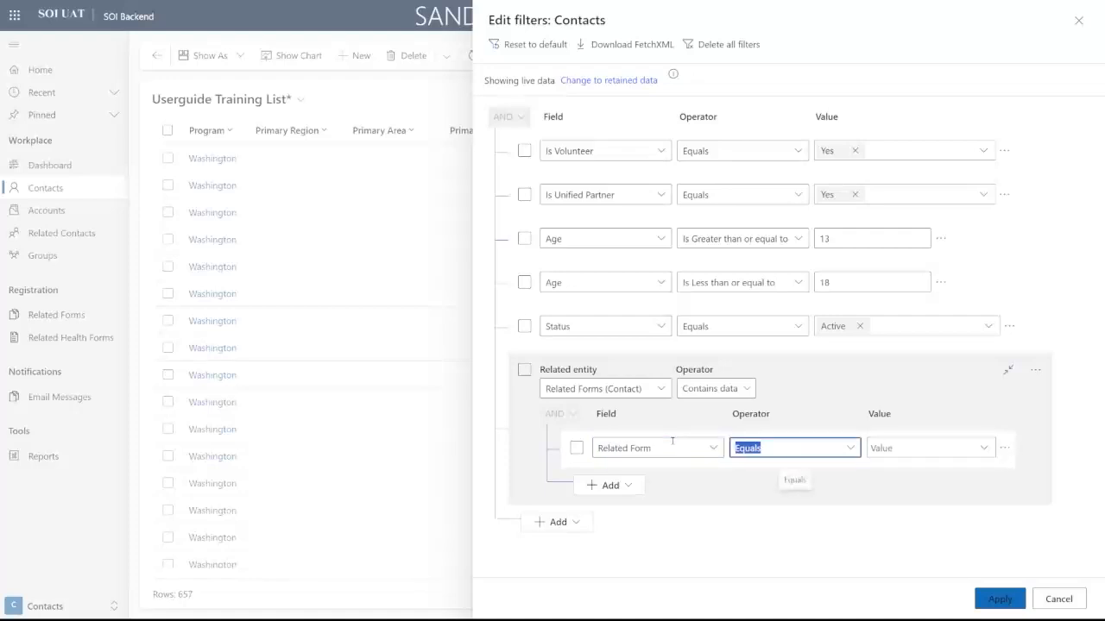
{"action": "left_click", "coordinate": [983, 448]}
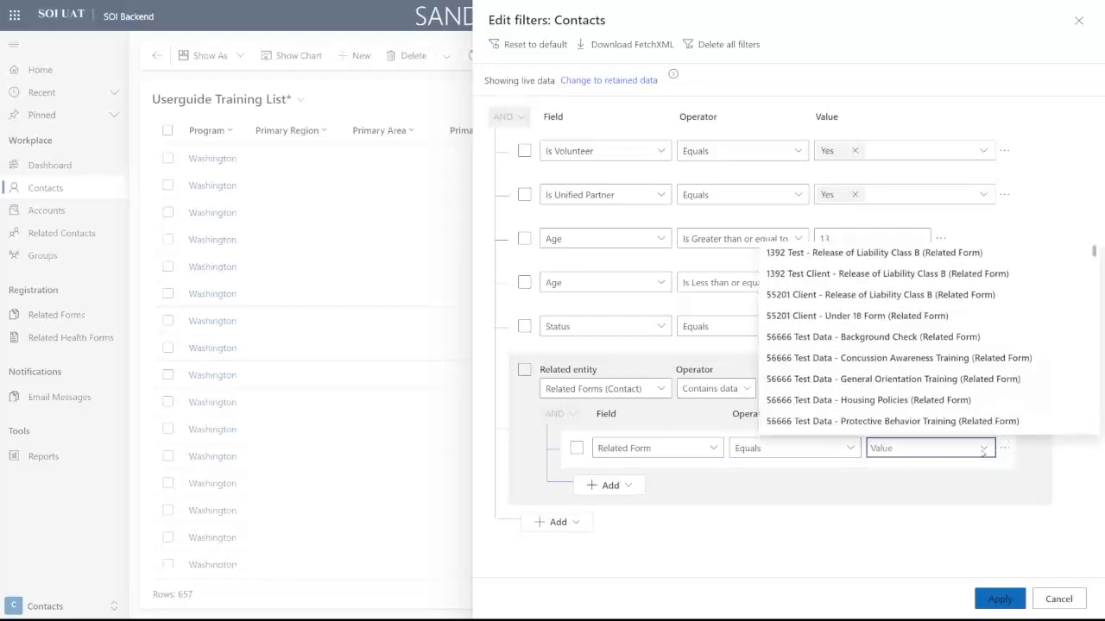
{"action": "type", "text": "baclg"}
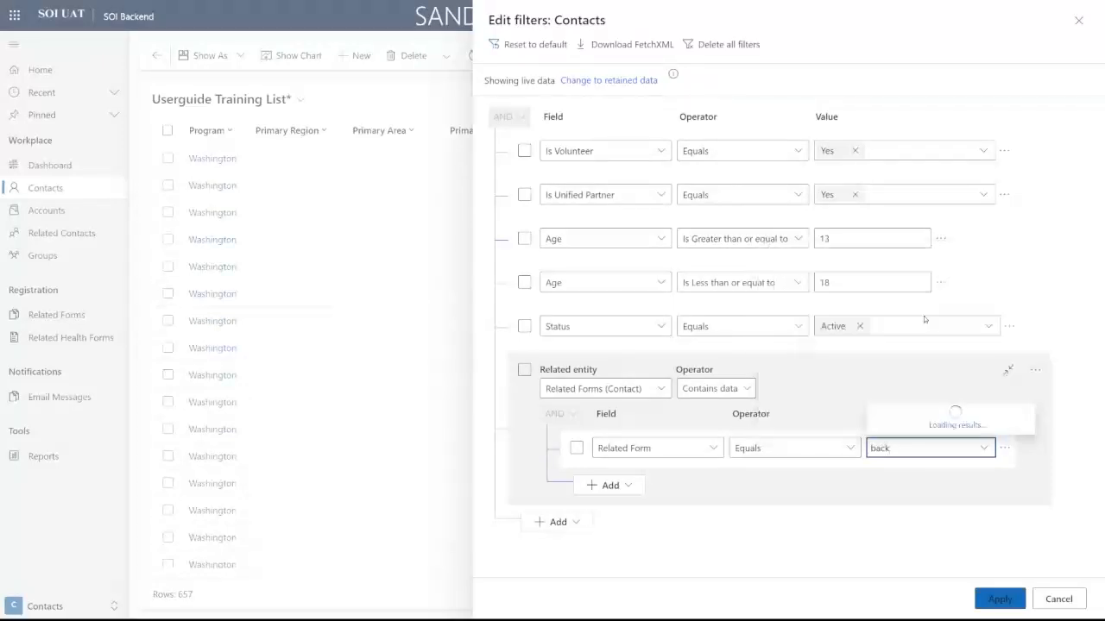
{"action": "left_click", "coordinate": [839, 450]}
{"action": "left_click", "coordinate": [839, 450]}
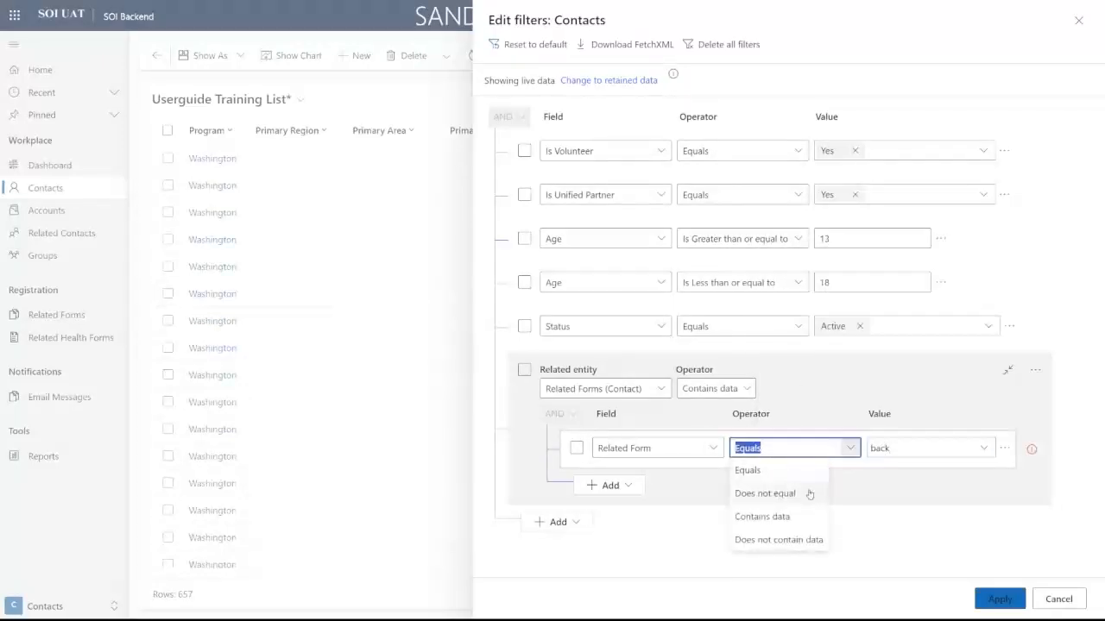
{"action": "left_click", "coordinate": [764, 515]}
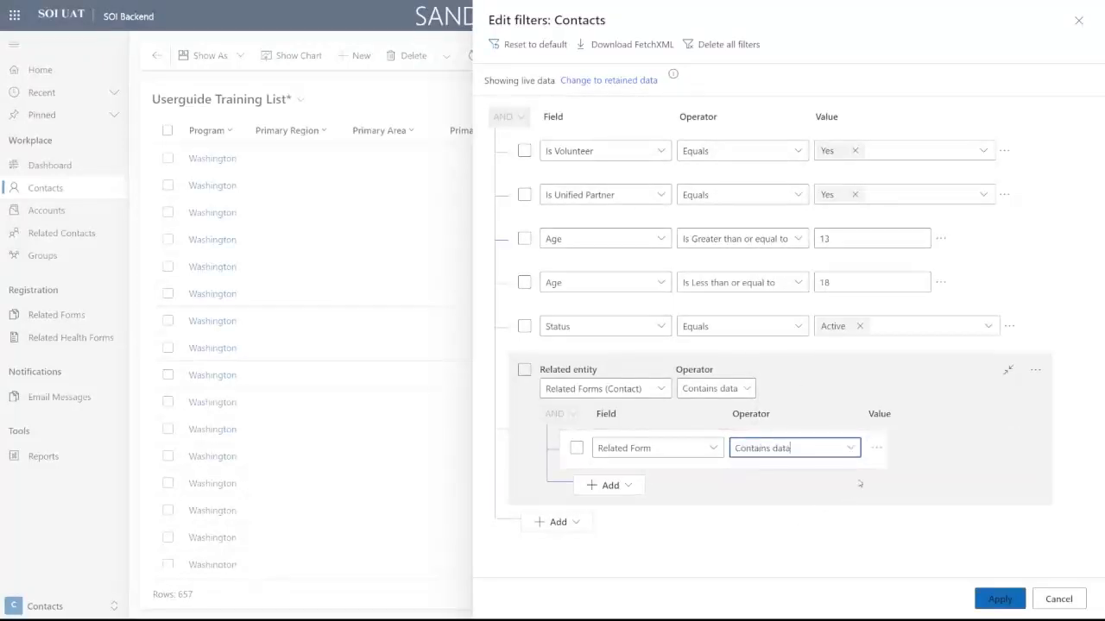
{"action": "left_click", "coordinate": [997, 598]}
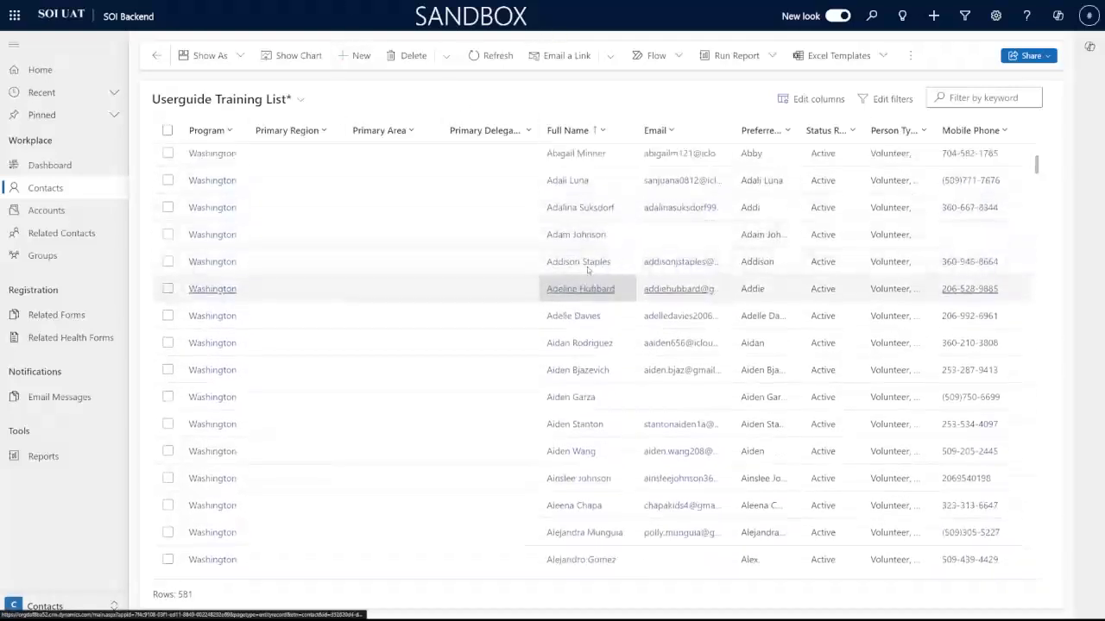
Step: Scroll through the 581 filtered contacts and bring up the saved views list
{"action": "scroll", "coordinate": [592, 289], "scroll_direction": "down", "scroll_amount": 8}
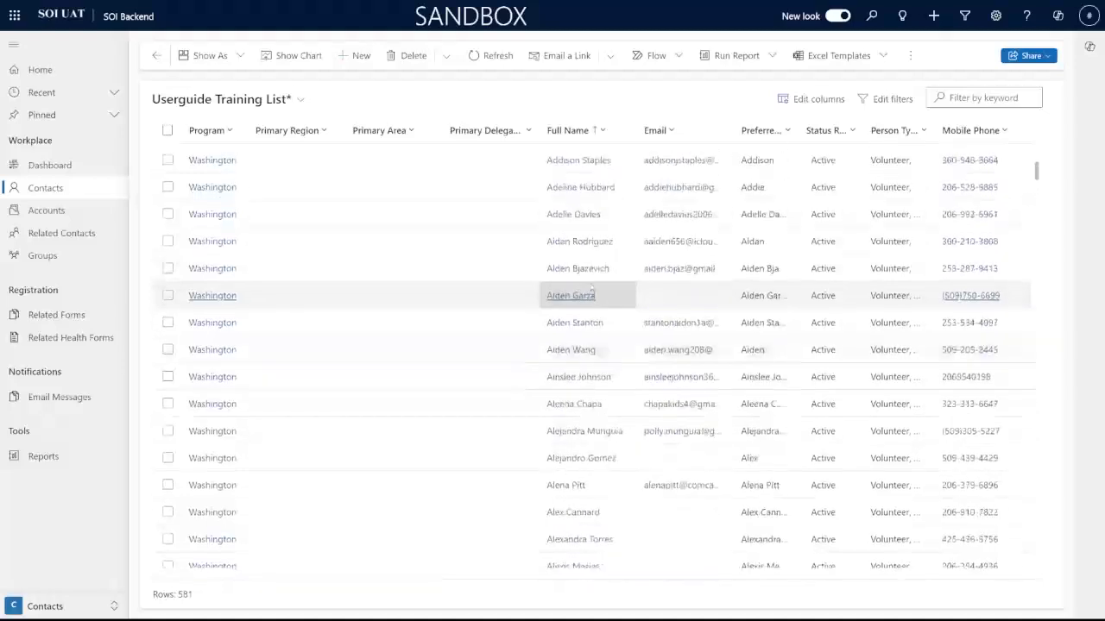
{"action": "scroll", "coordinate": [592, 290], "scroll_direction": "up", "scroll_amount": 3}
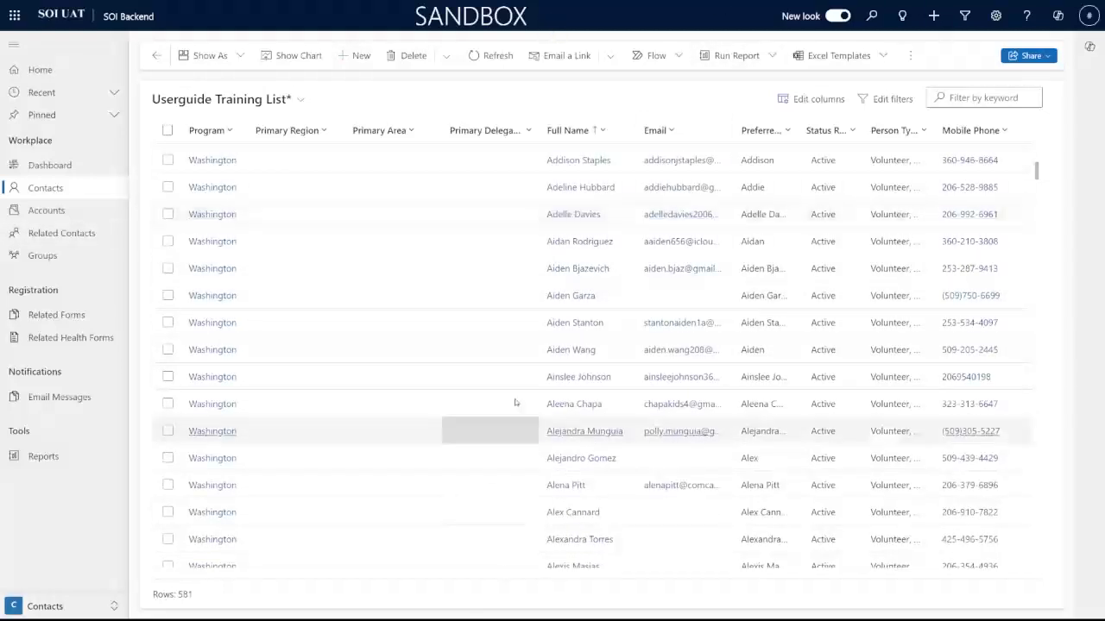
{"action": "left_click", "coordinate": [250, 100]}
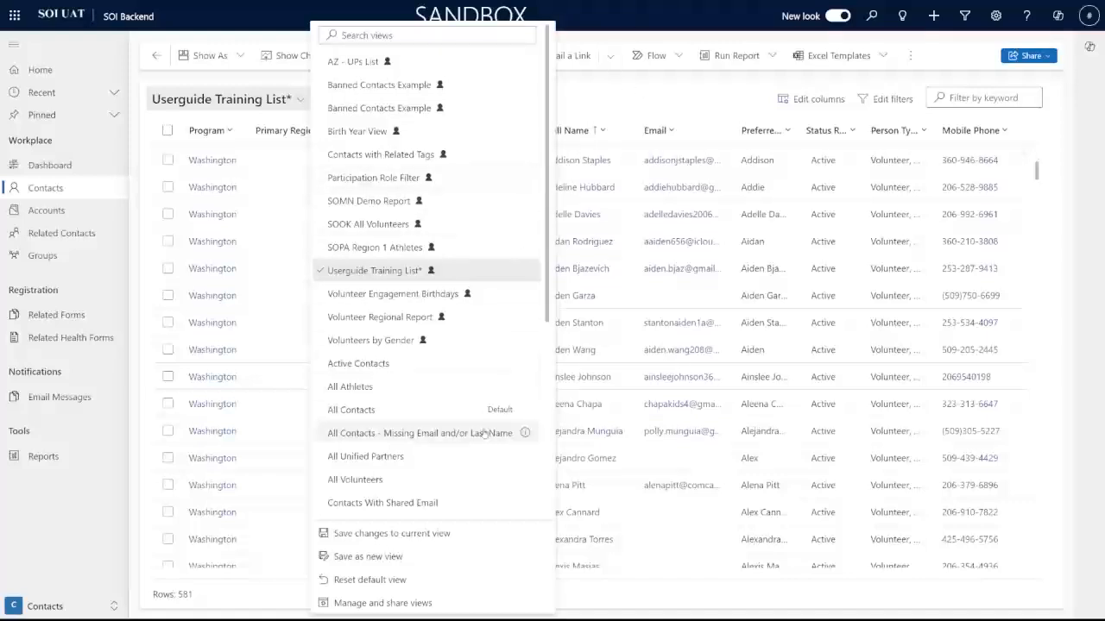
Step: Save the filter changes to the Userguide Training List view, confirming the saved message
{"action": "left_click", "coordinate": [447, 535]}
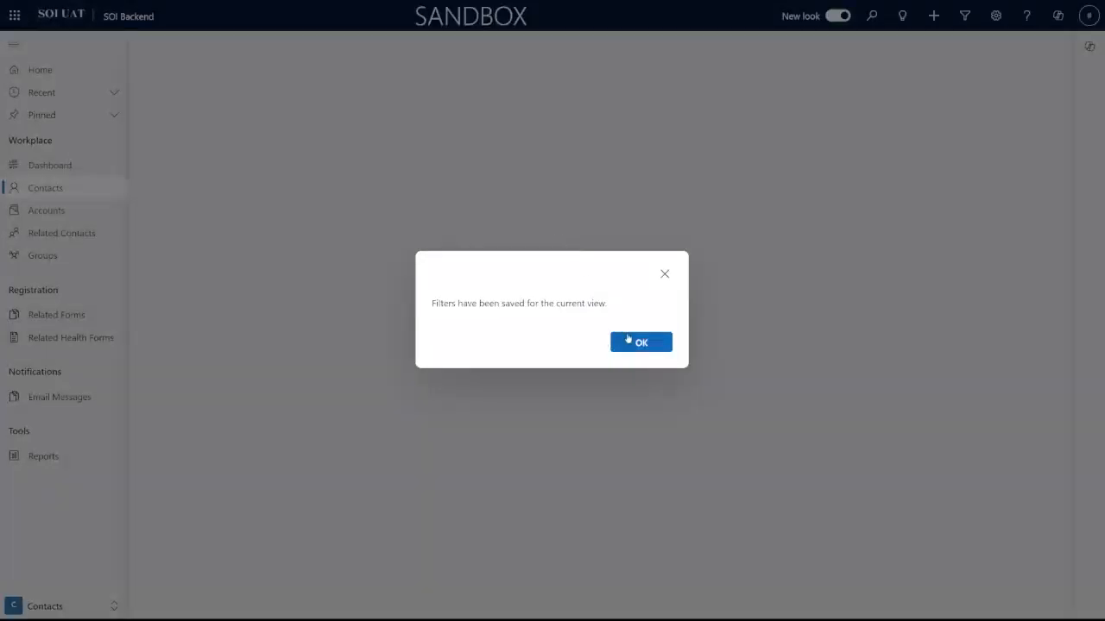
{"action": "left_click", "coordinate": [638, 341]}
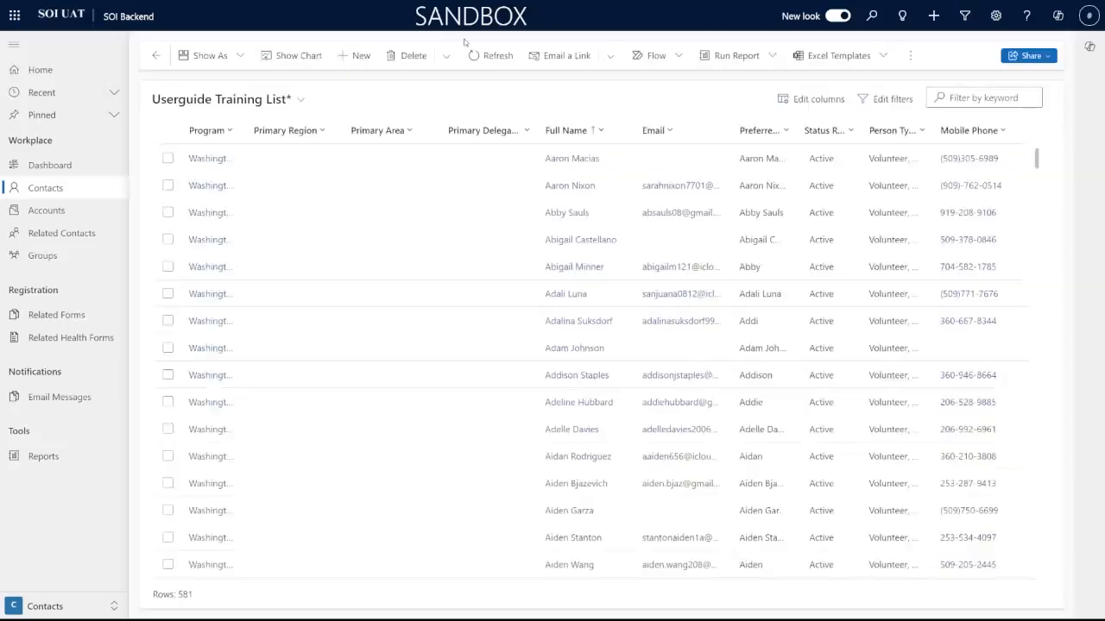
{"action": "left_click", "coordinate": [294, 100]}
{"action": "left_click", "coordinate": [332, 564]}
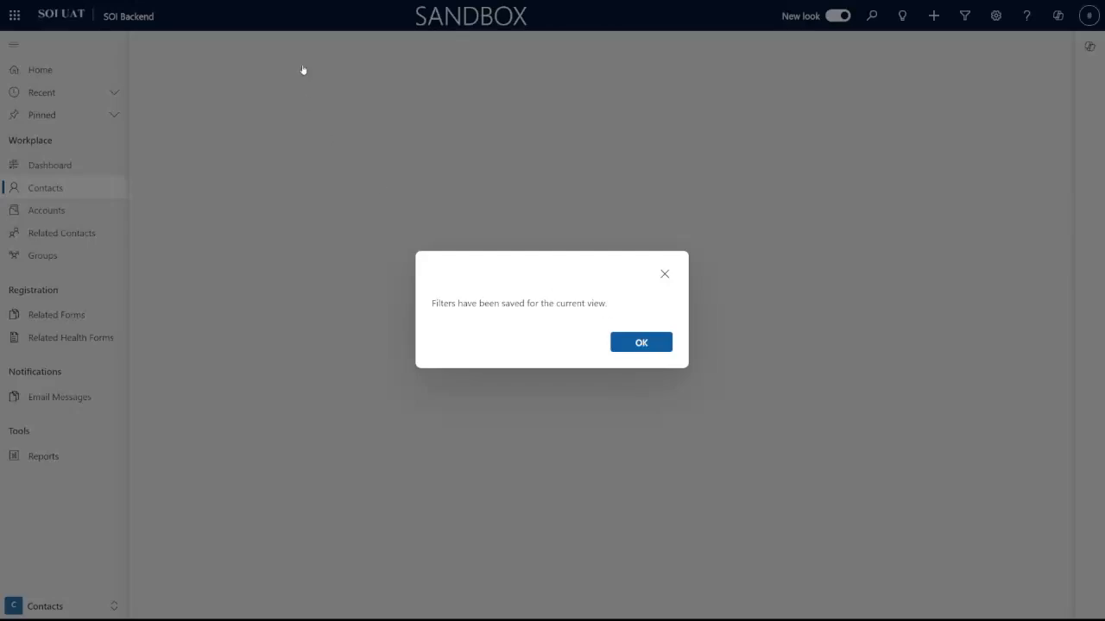
{"action": "left_click", "coordinate": [628, 342]}
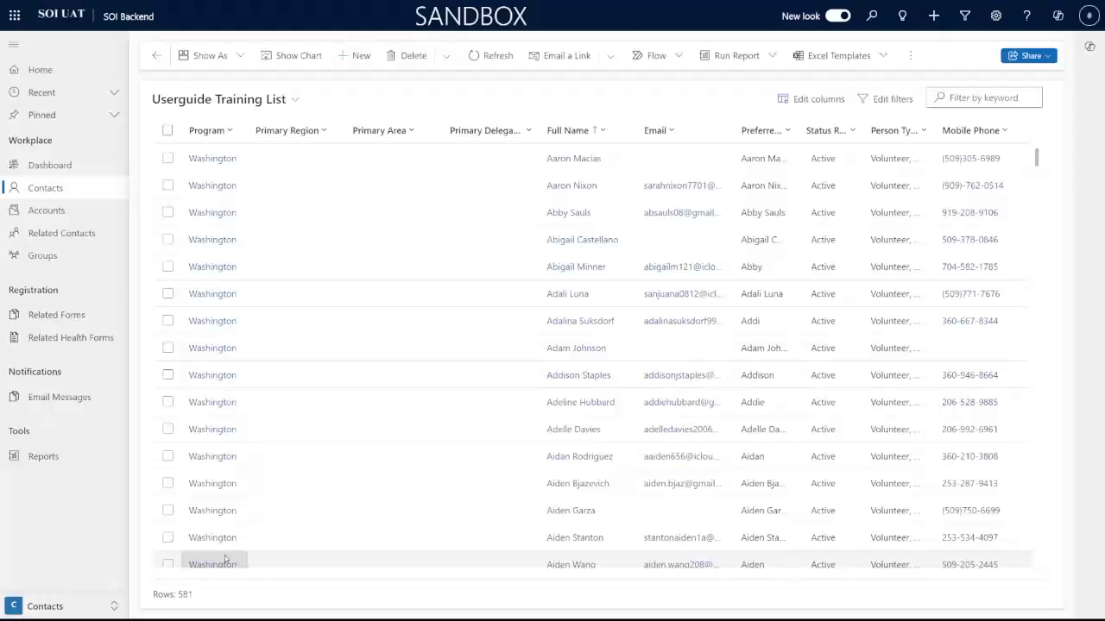
{"action": "left_click", "coordinate": [294, 101]}
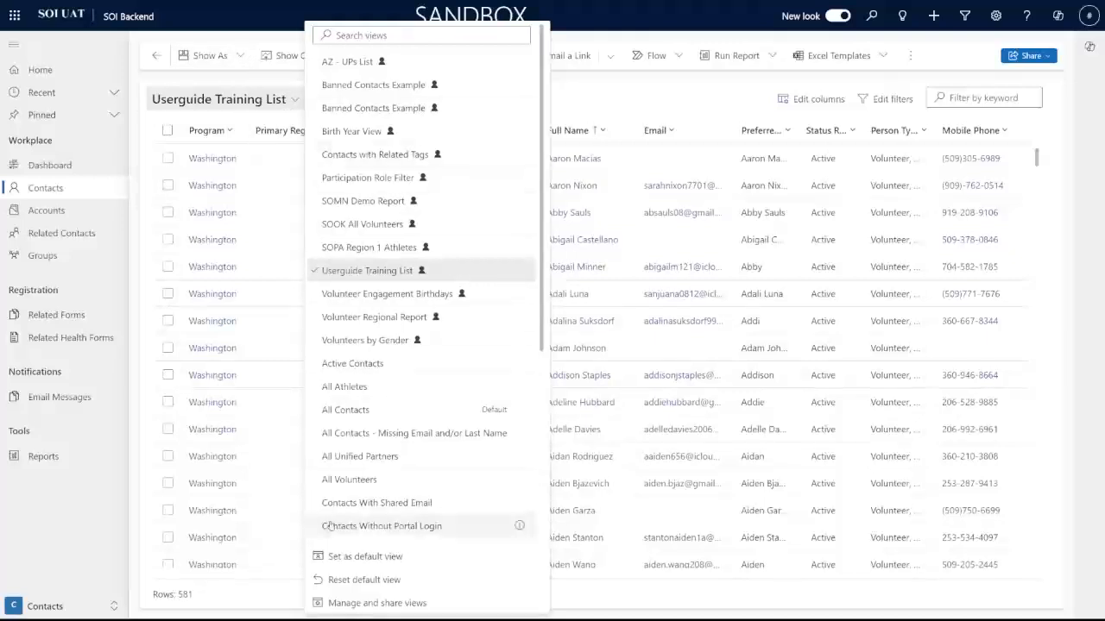
Step: Open Manage and share views and look over the personal contact views
{"action": "left_click", "coordinate": [380, 603]}
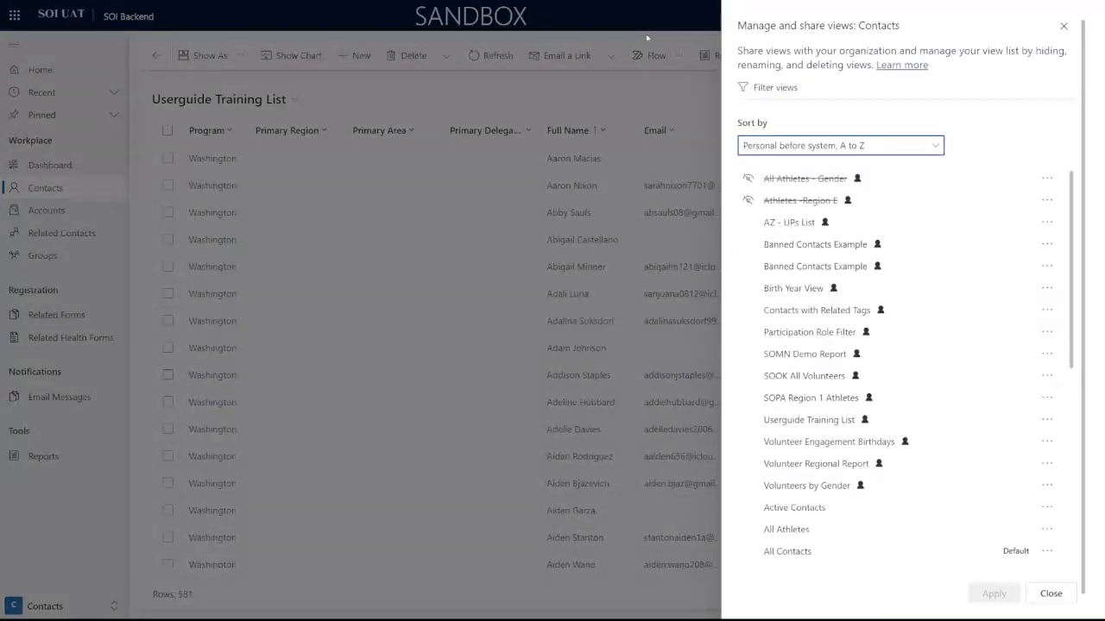
{"action": "scroll", "coordinate": [832, 220], "scroll_direction": "down", "scroll_amount": 5}
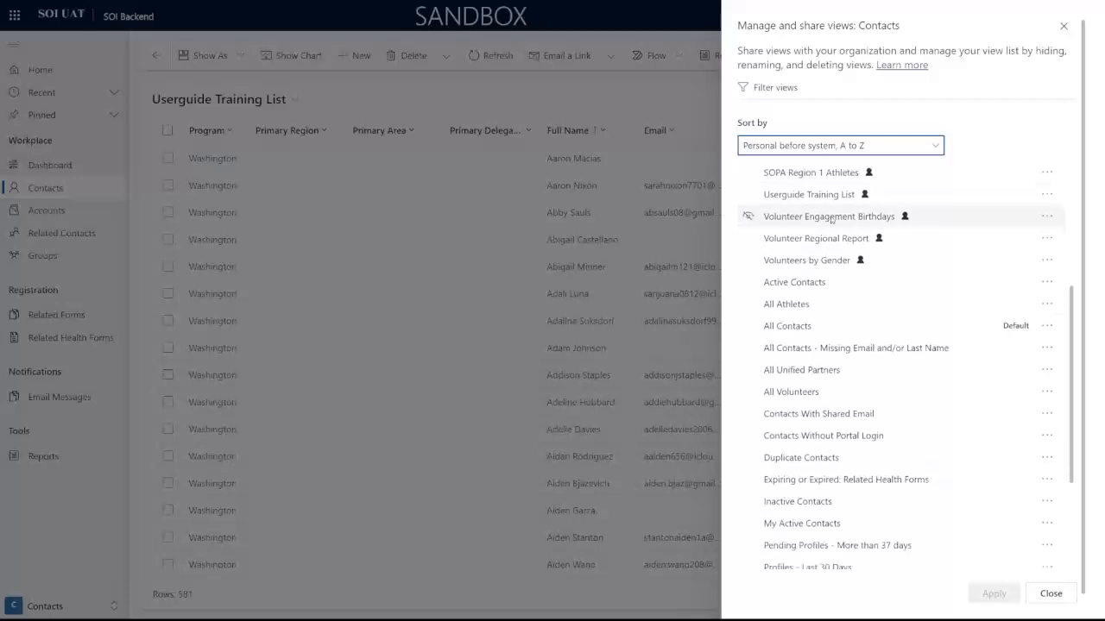
{"action": "scroll", "coordinate": [831, 220], "scroll_direction": "up", "scroll_amount": 5}
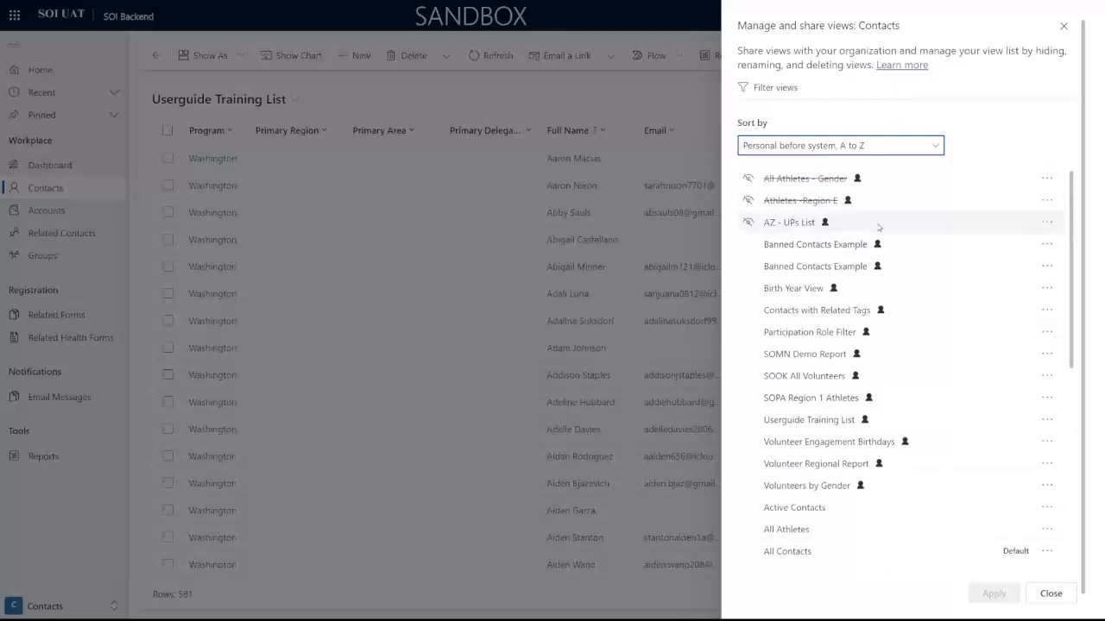
{"action": "scroll", "coordinate": [1027, 289], "scroll_direction": "down", "scroll_amount": 1}
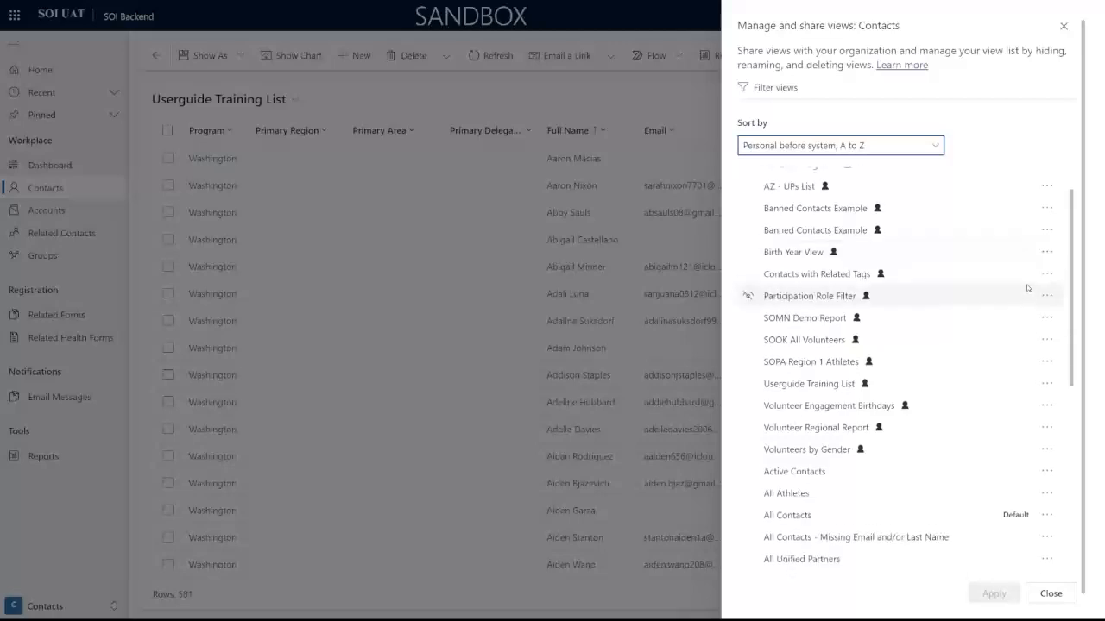
{"action": "scroll", "coordinate": [1027, 288], "scroll_direction": "up", "scroll_amount": 1}
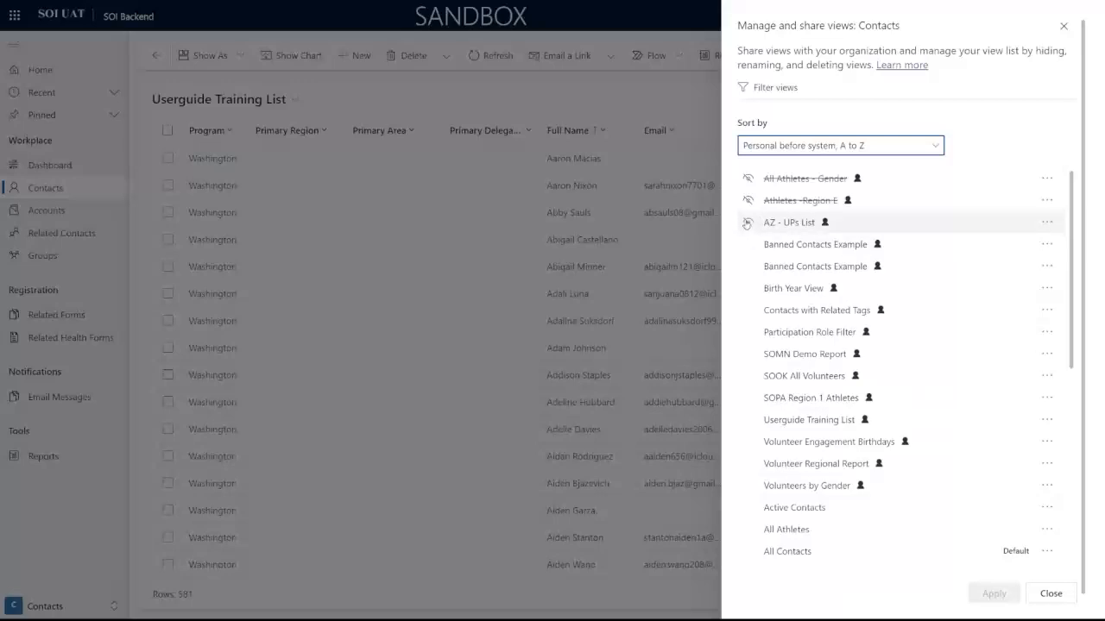
Step: Hide the AZ - UPs List, both Banned Contacts Example views and Birth Year View
{"action": "left_click", "coordinate": [747, 225]}
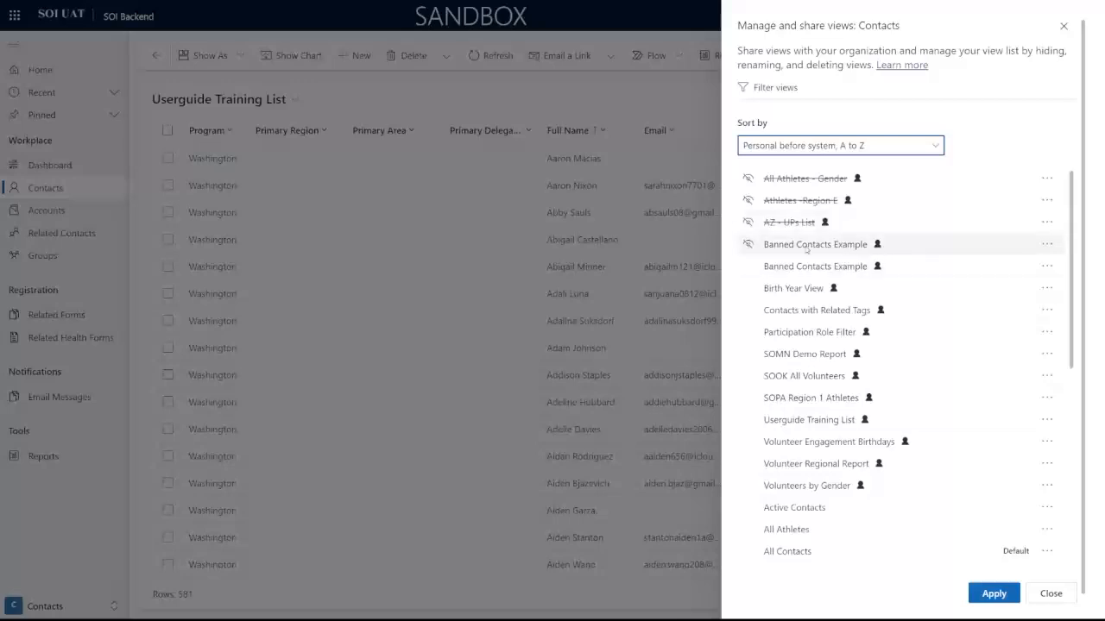
{"action": "left_click", "coordinate": [747, 246]}
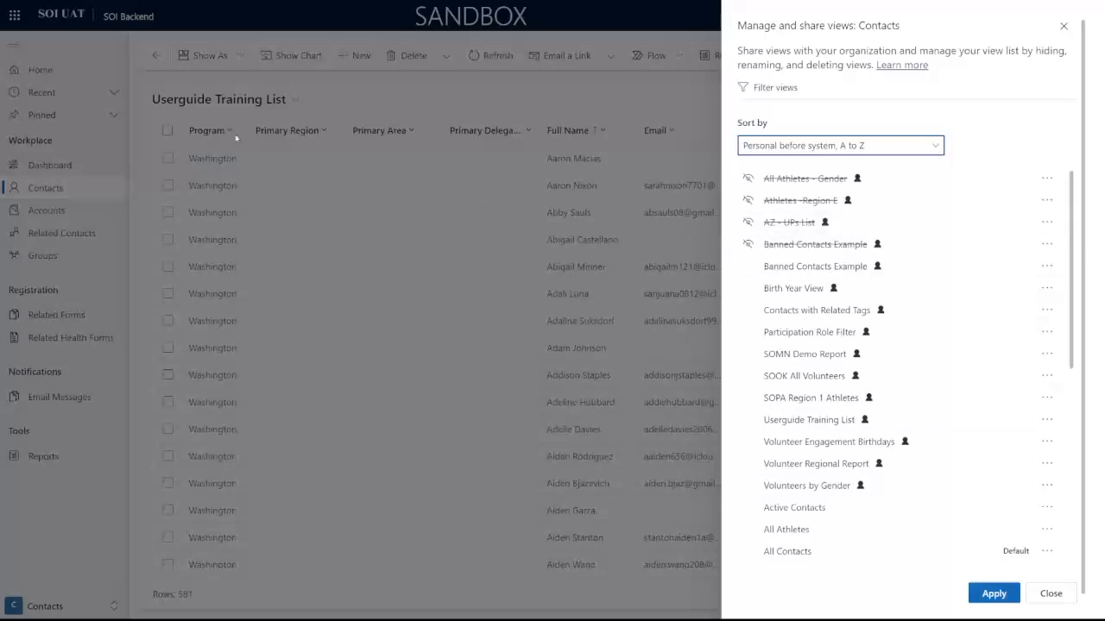
{"action": "left_click", "coordinate": [749, 267]}
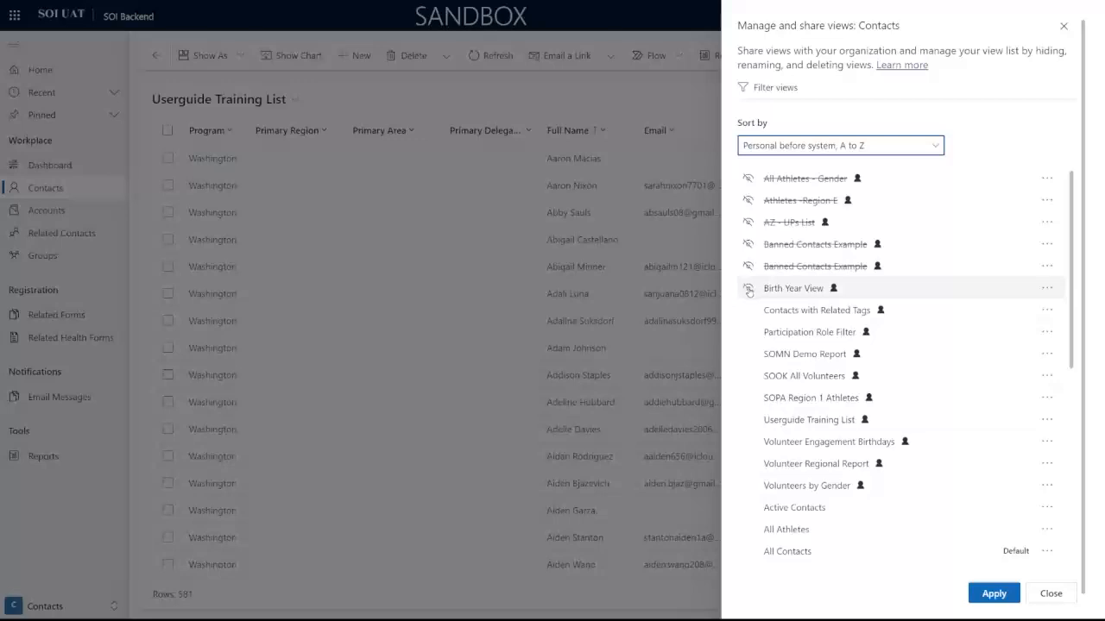
{"action": "left_click", "coordinate": [749, 288]}
{"action": "scroll", "coordinate": [844, 249], "scroll_direction": "down", "scroll_amount": 1}
{"action": "scroll", "coordinate": [850, 249], "scroll_direction": "up", "scroll_amount": 1}
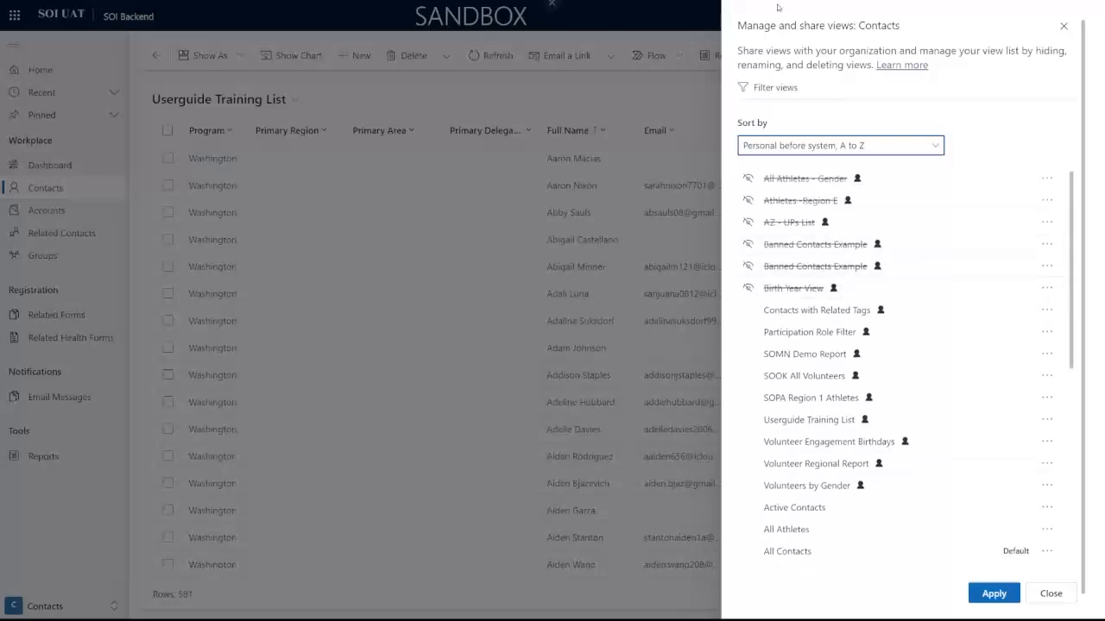
{"action": "scroll", "coordinate": [872, 249], "scroll_direction": "down", "scroll_amount": 1}
{"action": "scroll", "coordinate": [887, 250], "scroll_direction": "down", "scroll_amount": 1}
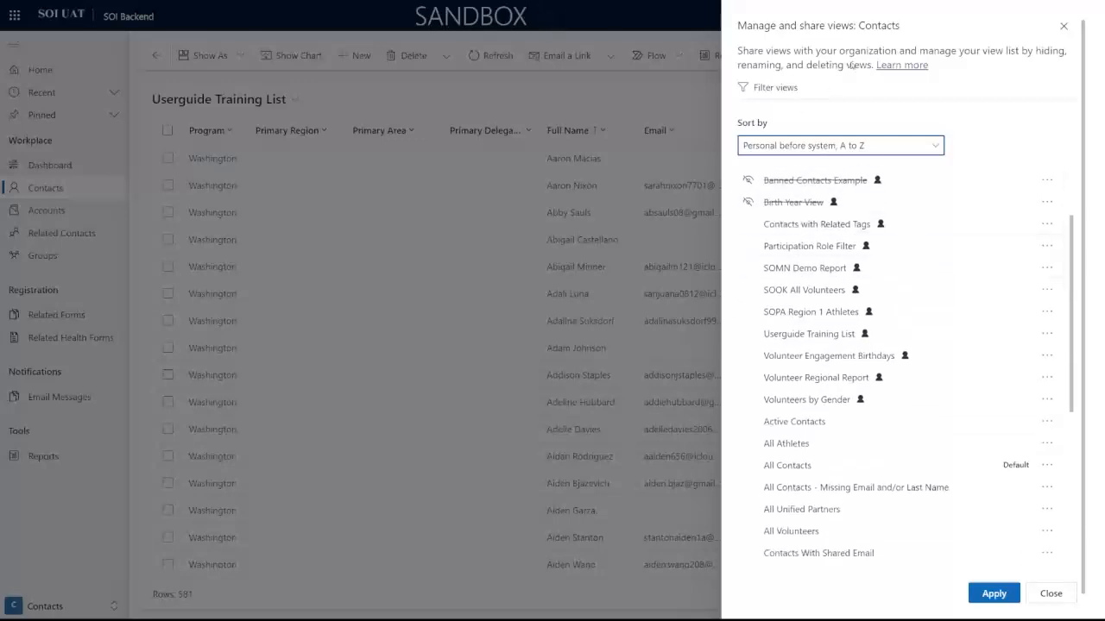
{"action": "scroll", "coordinate": [930, 294], "scroll_direction": "down", "scroll_amount": 1}
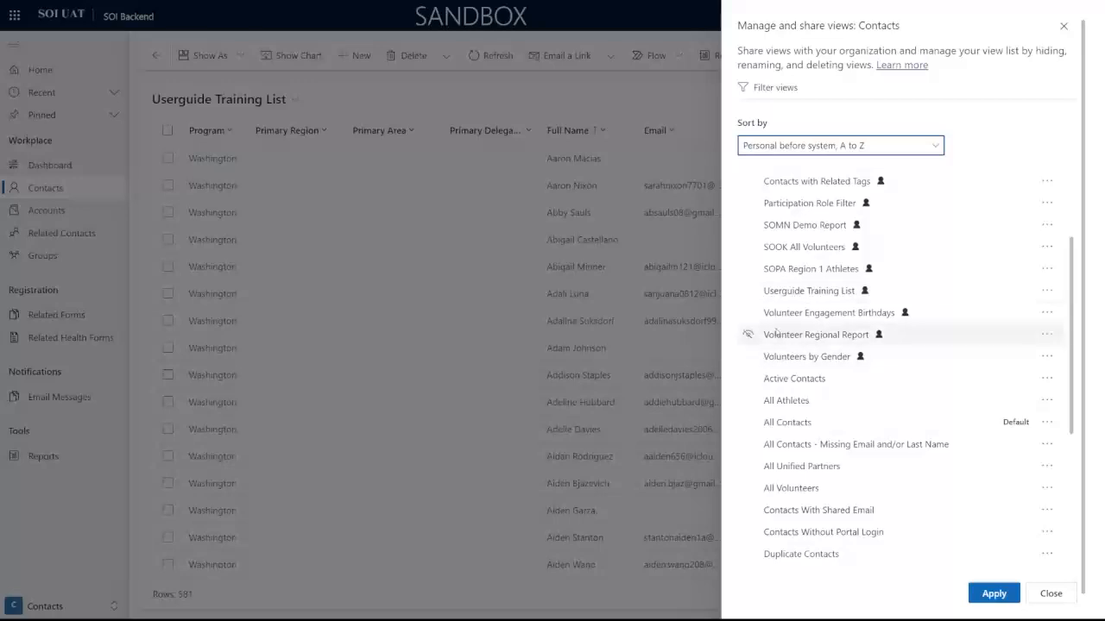
{"action": "scroll", "coordinate": [872, 358], "scroll_direction": "down", "scroll_amount": 2}
{"action": "scroll", "coordinate": [860, 364], "scroll_direction": "up", "scroll_amount": 2}
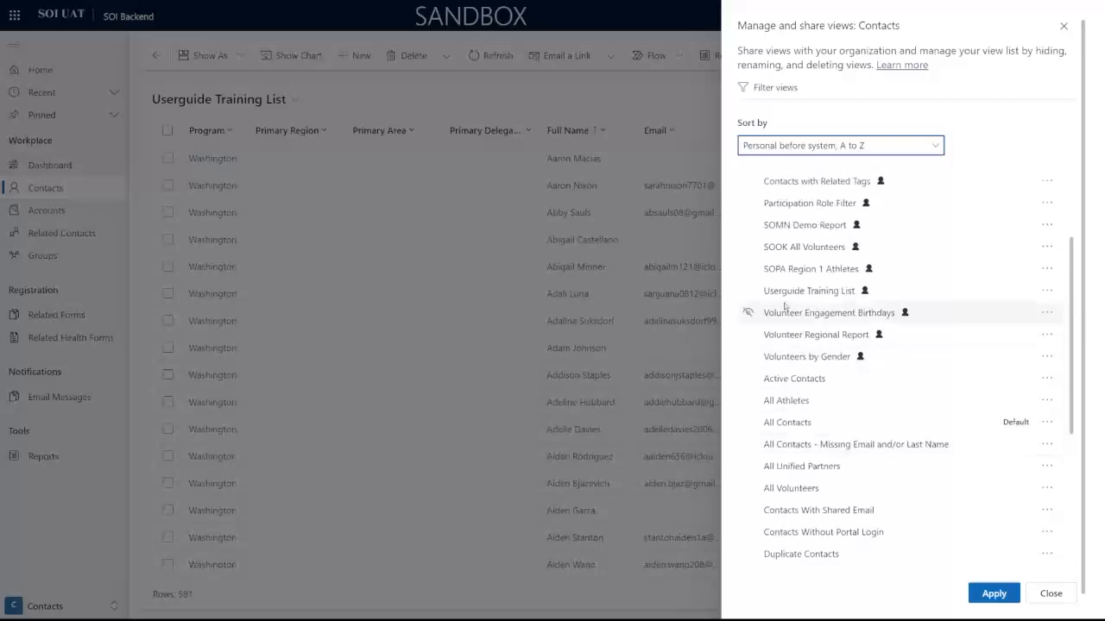
Step: Share the Userguide Training List view, searching for the user and adding them to the share list
{"action": "left_click", "coordinate": [1050, 293]}
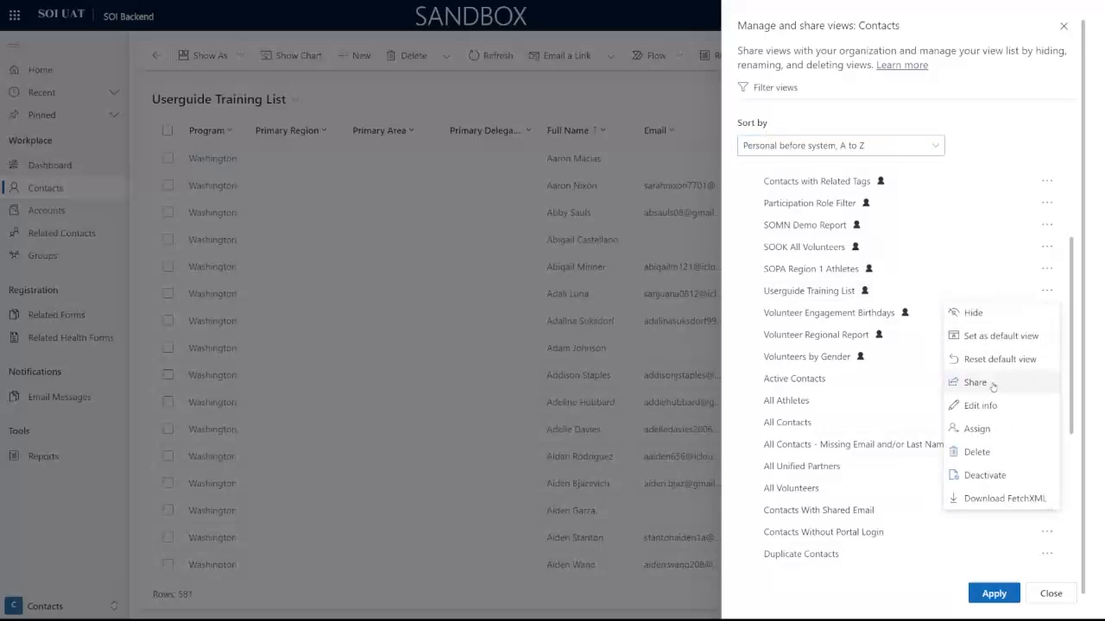
{"action": "left_click", "coordinate": [972, 385]}
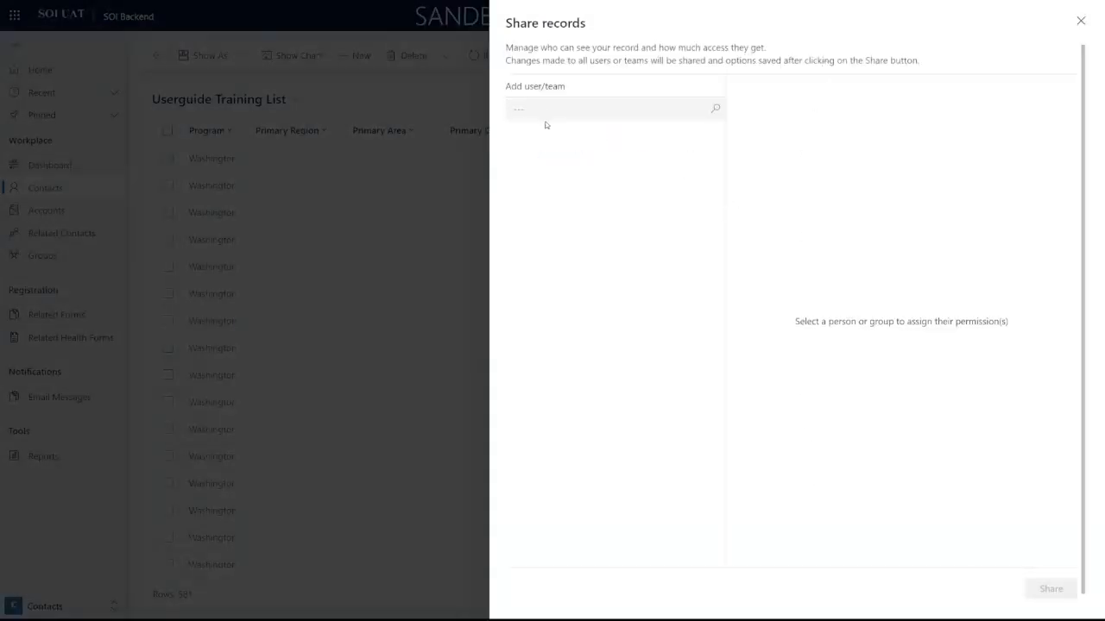
{"action": "left_click", "coordinate": [553, 107]}
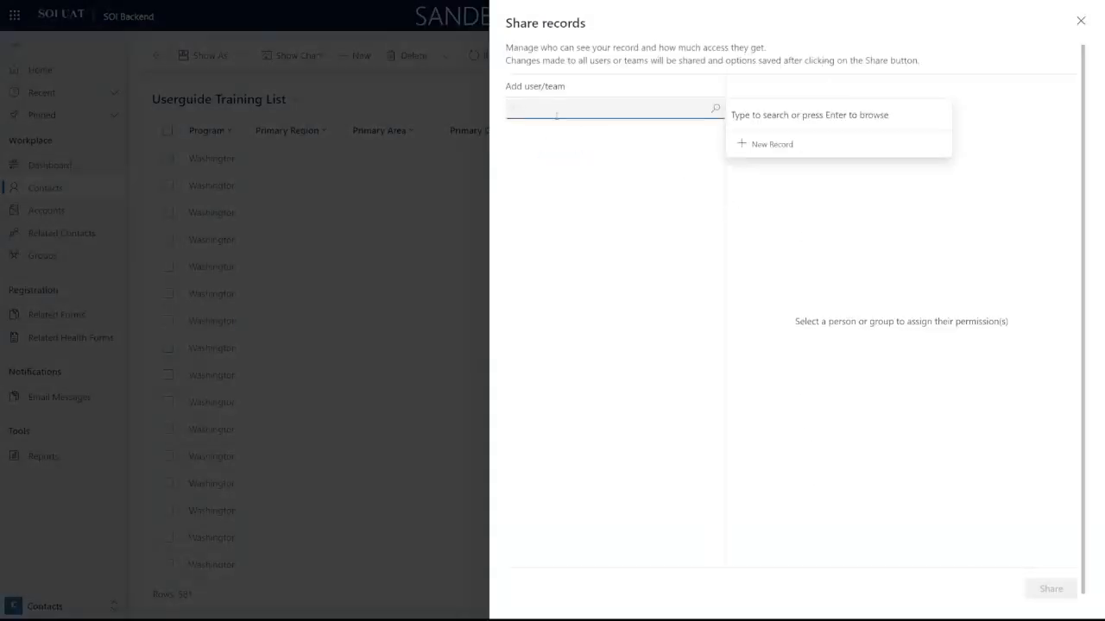
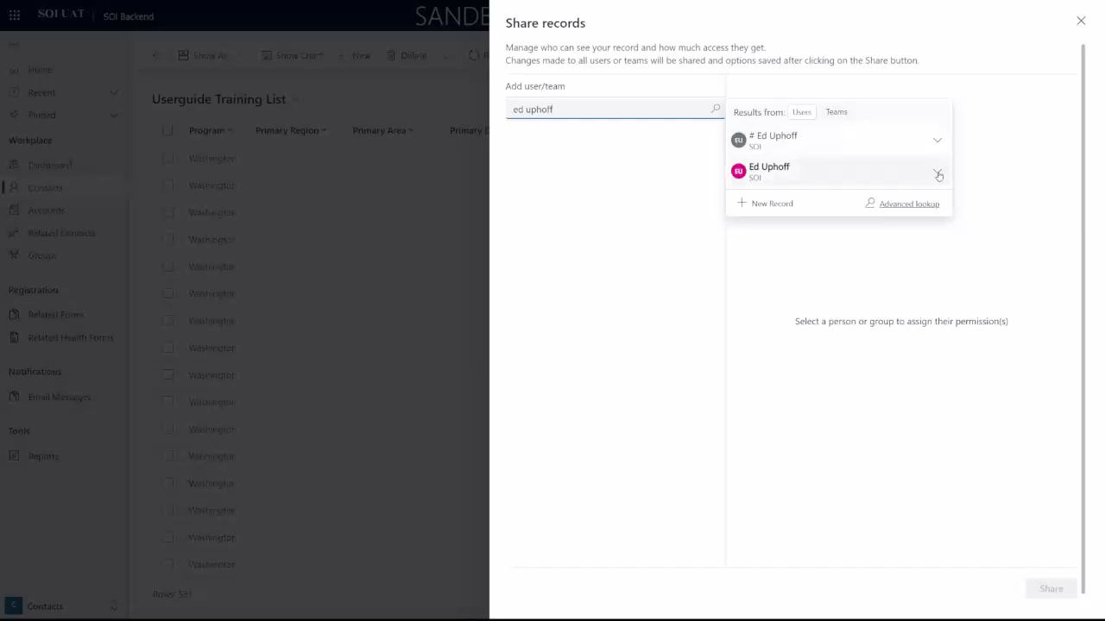
{"action": "left_click", "coordinate": [865, 144]}
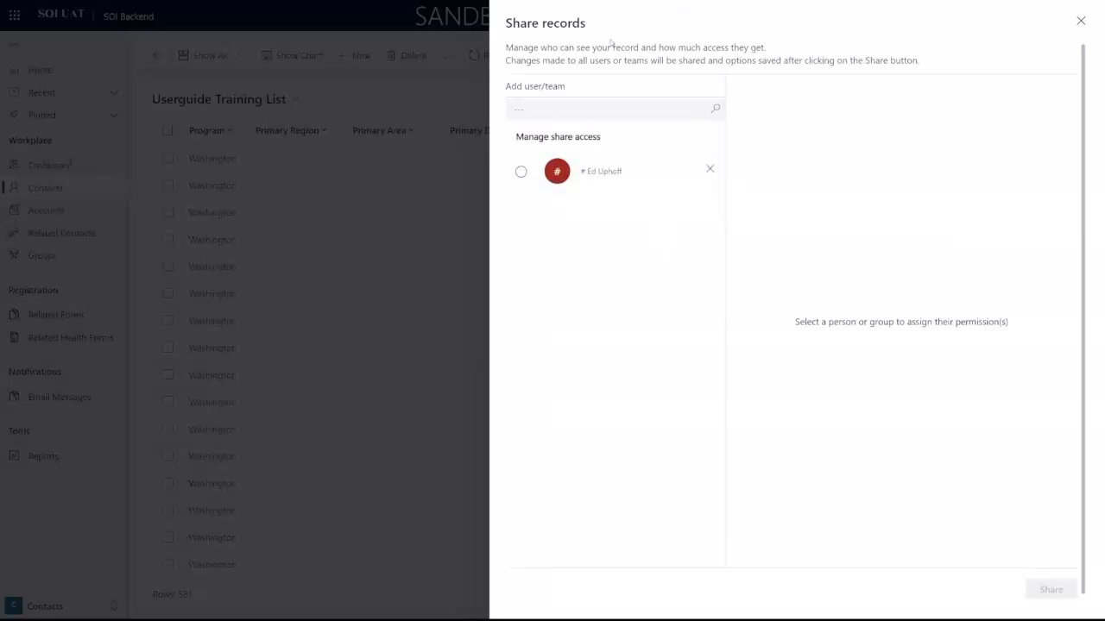
{"action": "left_click", "coordinate": [521, 170]}
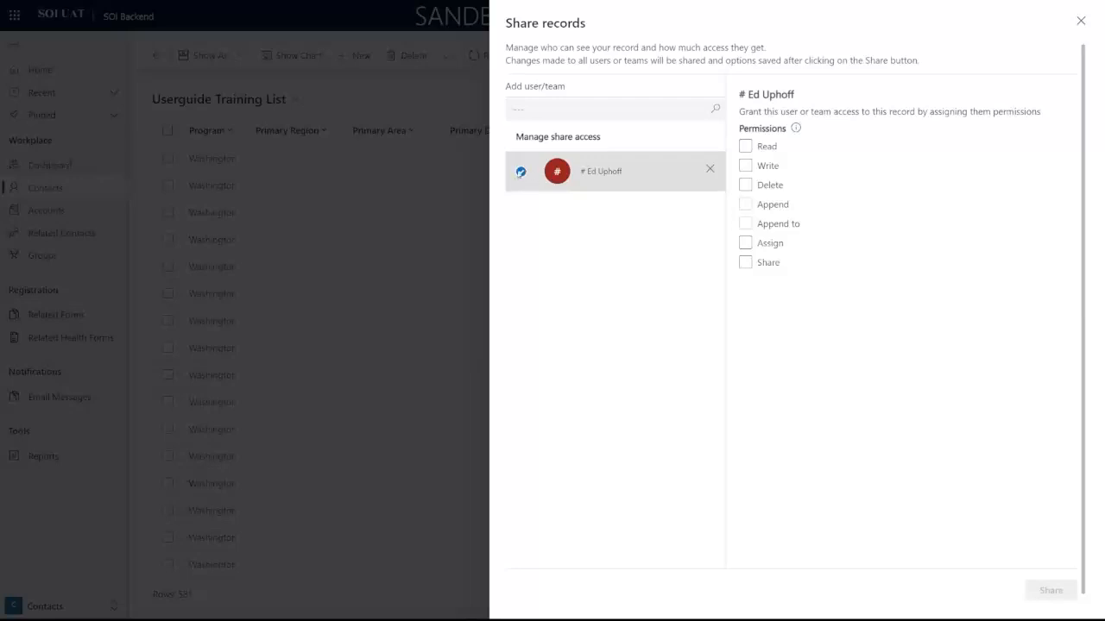
Step: Give the user Read, Write and Share permissions, leaving Assign off, and save the sharing
{"action": "left_click", "coordinate": [745, 146]}
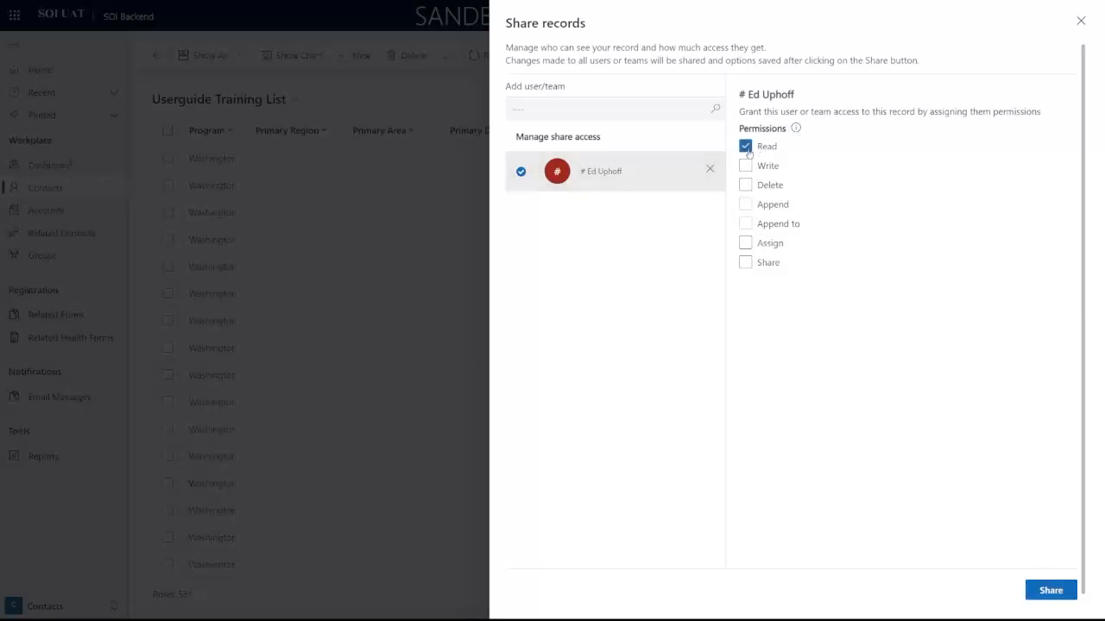
{"action": "left_click", "coordinate": [746, 165]}
{"action": "left_click", "coordinate": [747, 164]}
{"action": "left_click", "coordinate": [747, 167]}
{"action": "left_click", "coordinate": [745, 243]}
{"action": "left_click", "coordinate": [745, 263]}
{"action": "left_click", "coordinate": [745, 244]}
{"action": "left_click", "coordinate": [1051, 592]}
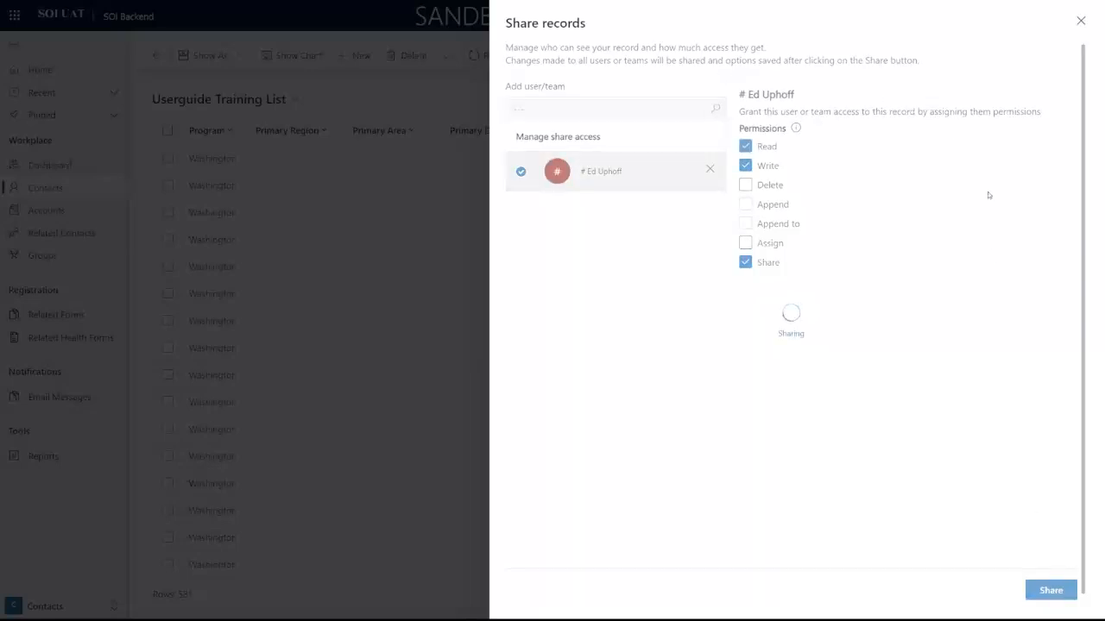
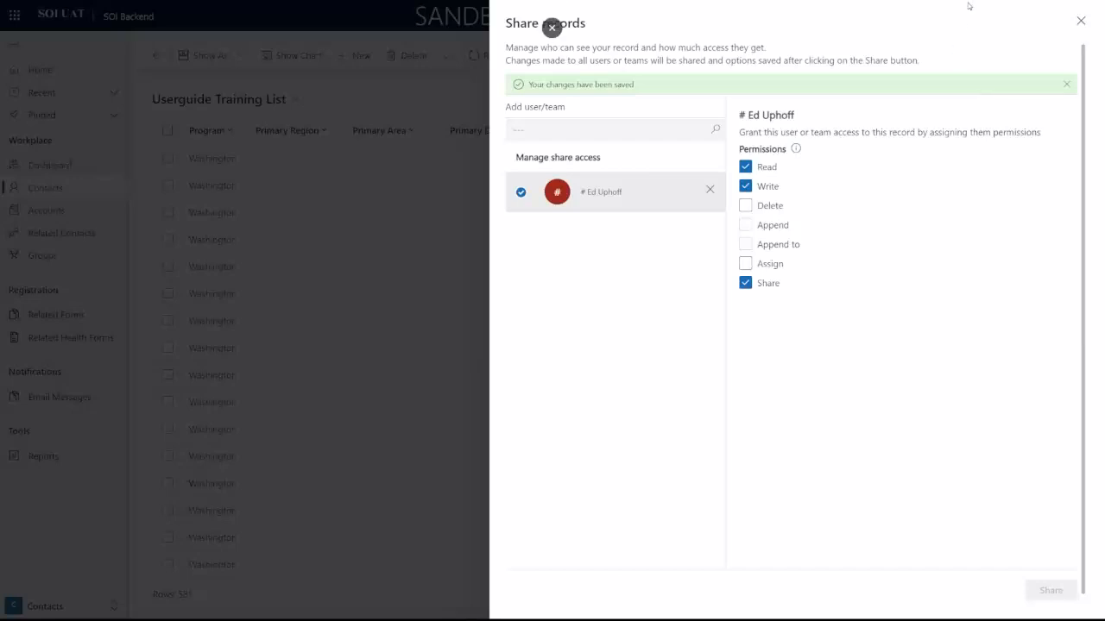
Step: Close the Share records and Manage and share views panels, then open the contact views list
{"action": "left_click", "coordinate": [1080, 24]}
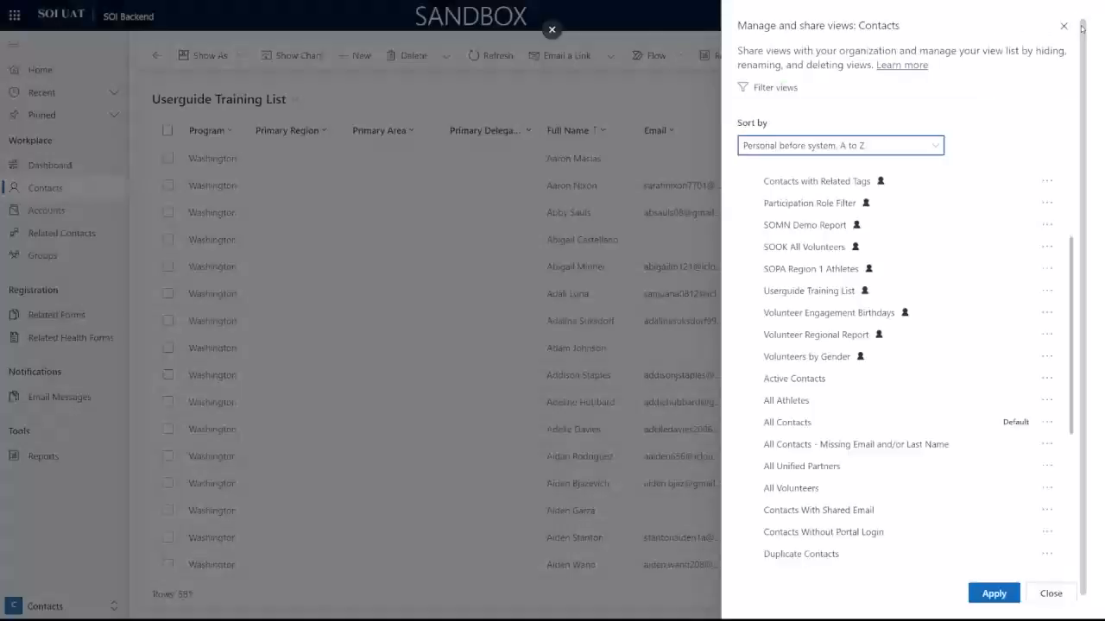
{"action": "left_click", "coordinate": [1050, 593]}
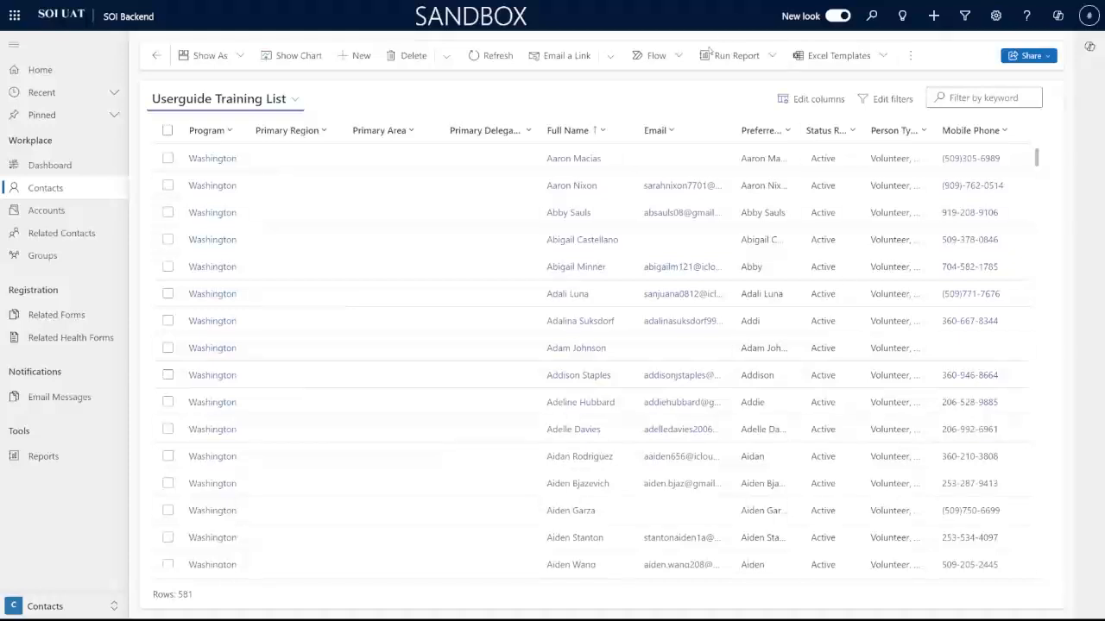
{"action": "left_click", "coordinate": [261, 95]}
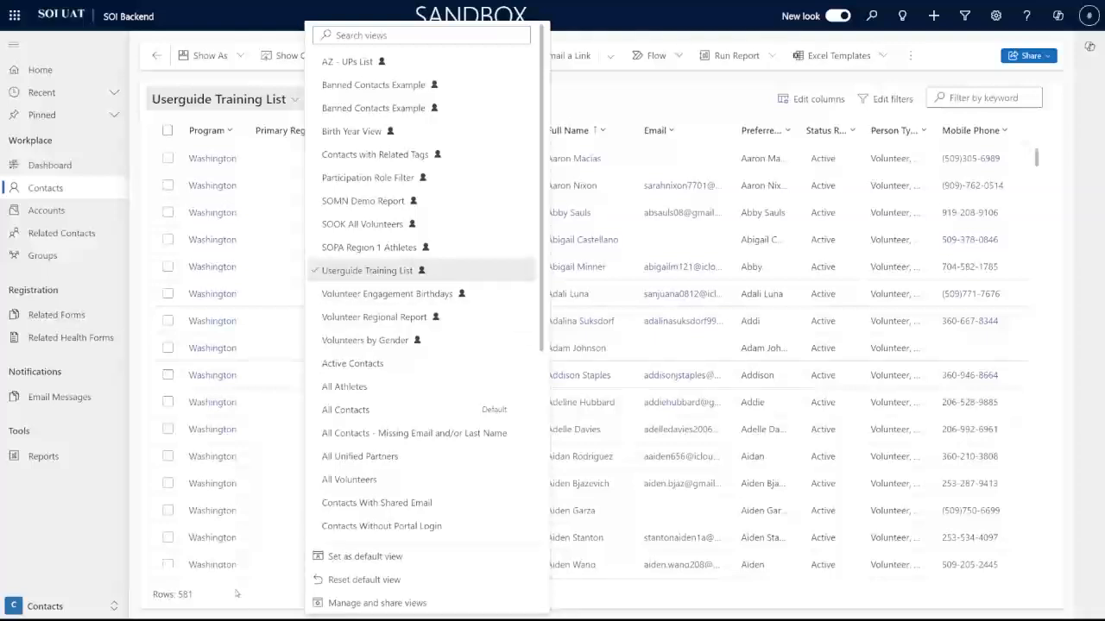
Step: Dismiss the views list on Userguide Training List and go to Related Forms in the sitemap
{"action": "left_click", "coordinate": [584, 103]}
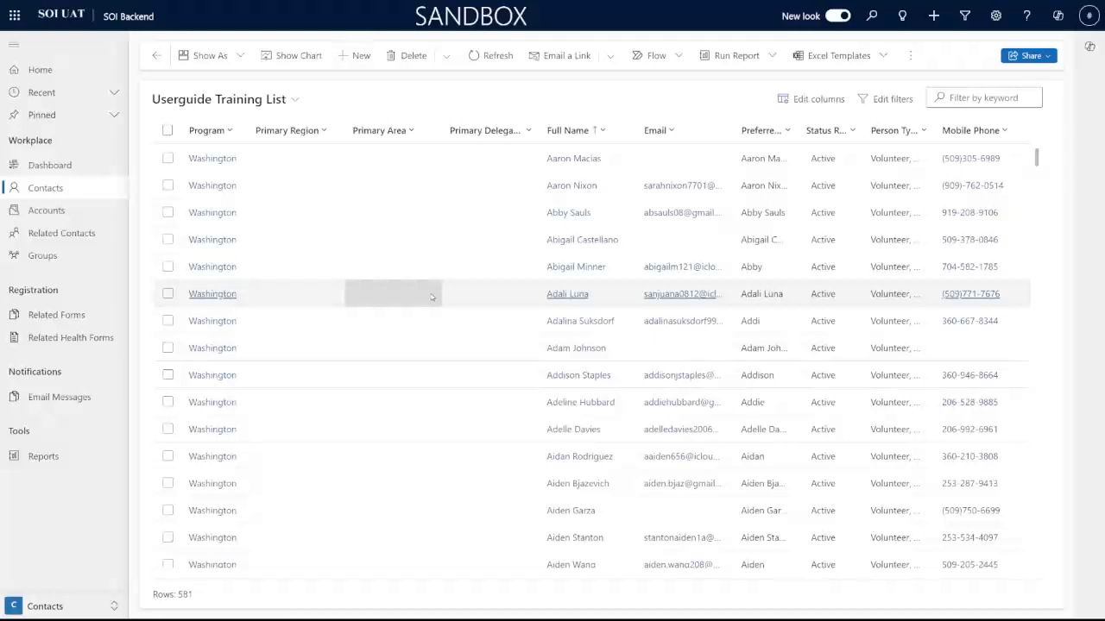
{"action": "left_click", "coordinate": [84, 316]}
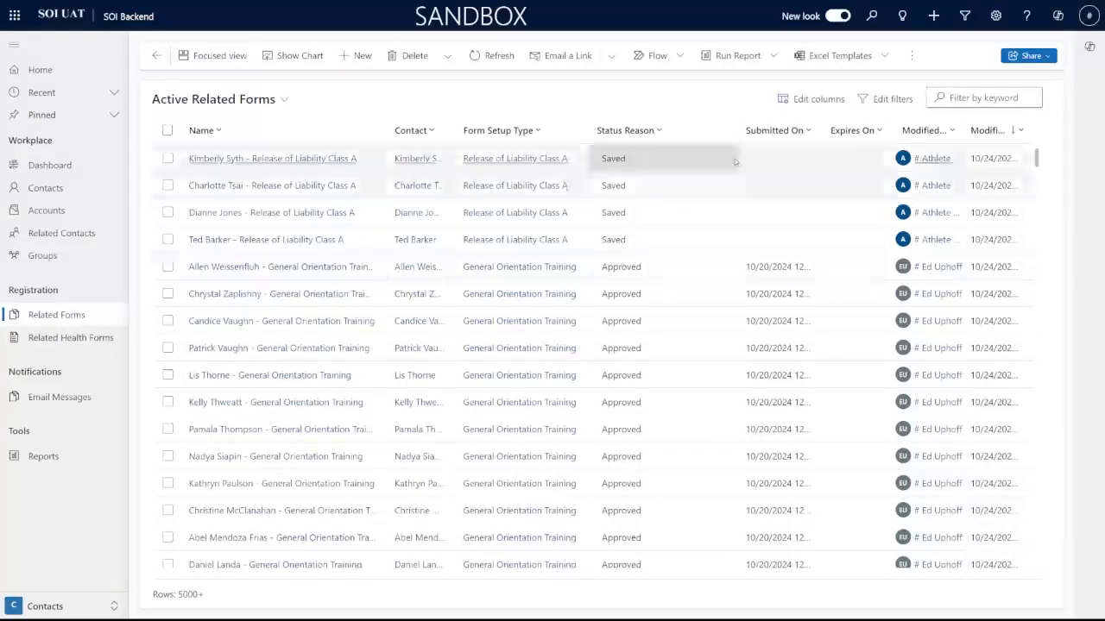
Step: Check the Related Forms columns and views without changes, then switch to the Events area
{"action": "left_click", "coordinate": [810, 99]}
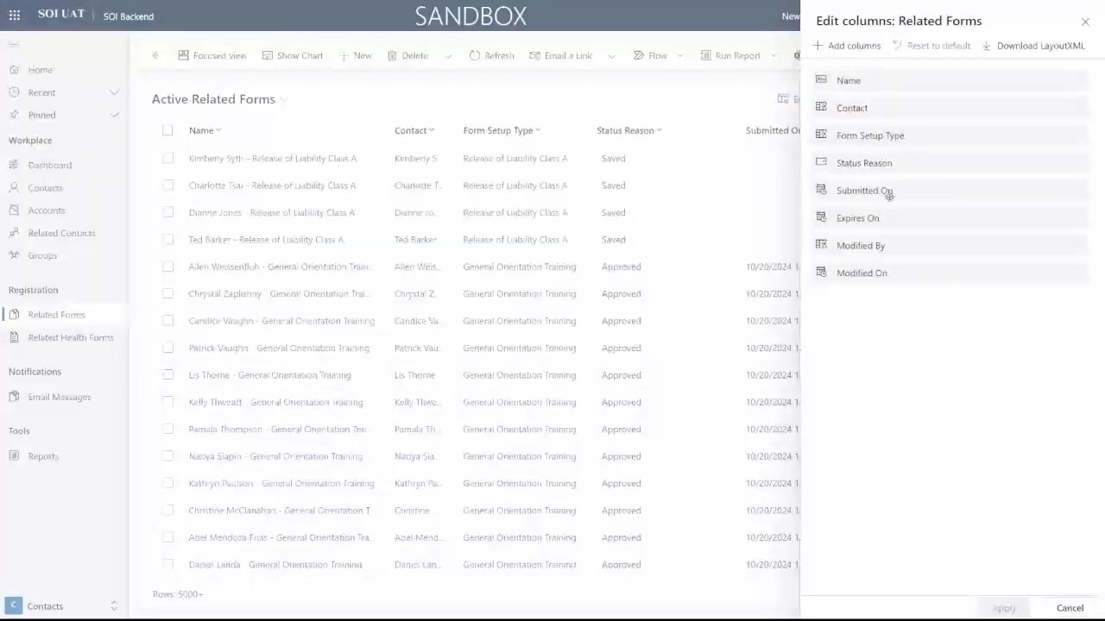
{"action": "left_click", "coordinate": [1070, 608]}
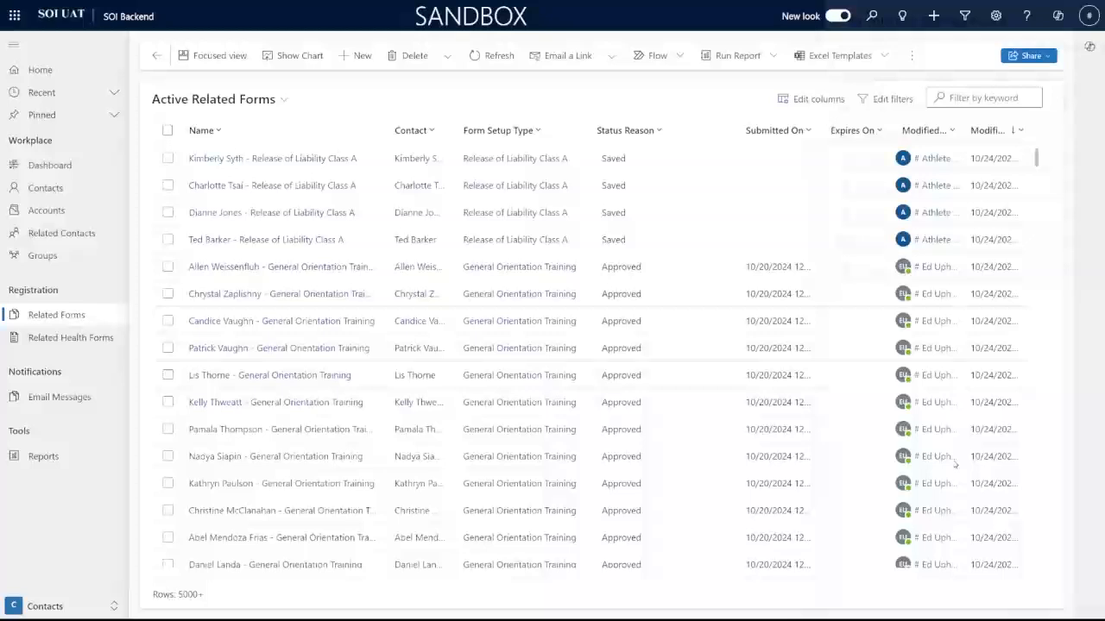
{"action": "left_click", "coordinate": [216, 99]}
{"action": "left_click", "coordinate": [547, 101]}
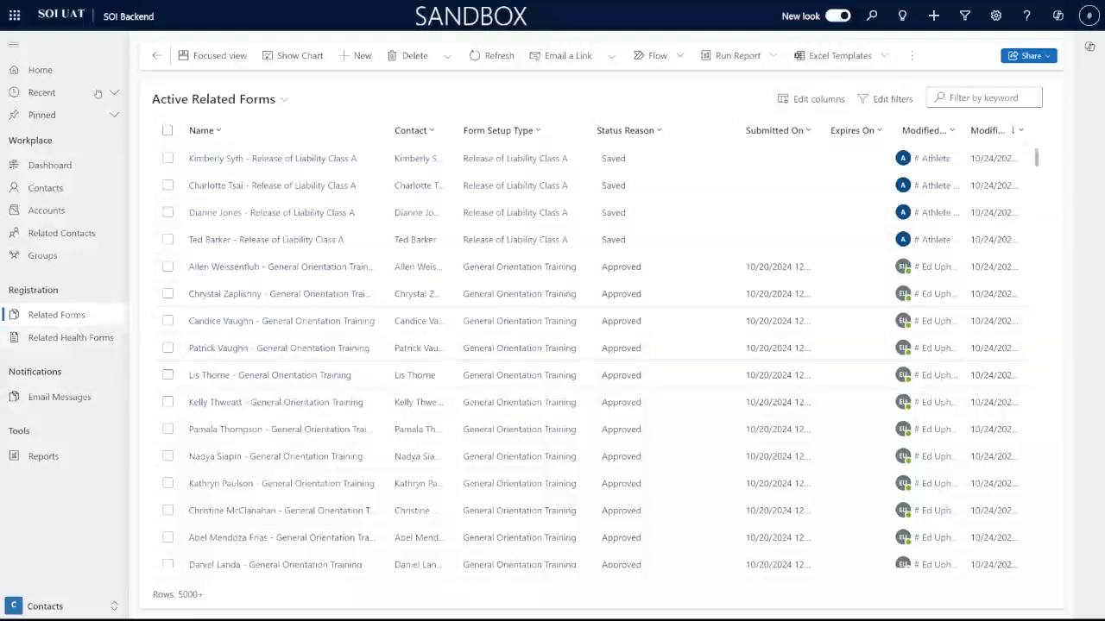
{"action": "left_click", "coordinate": [55, 78]}
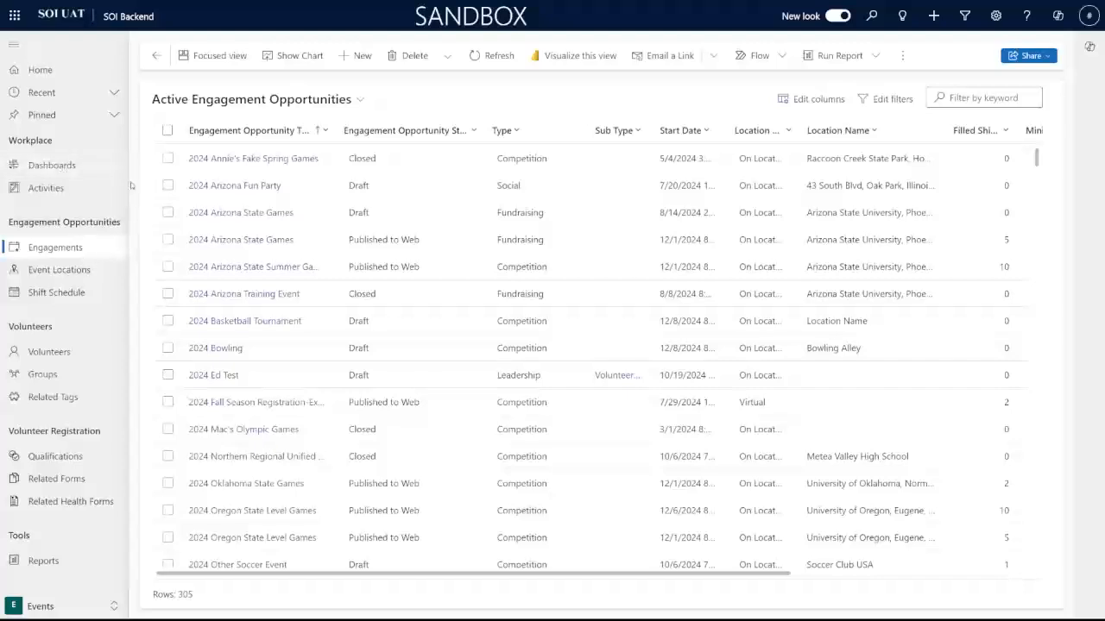
Step: Open Dashboards and review the Contact Dashboard's pipeline, gender, minor-athlete and sport charts
{"action": "left_click", "coordinate": [53, 167]}
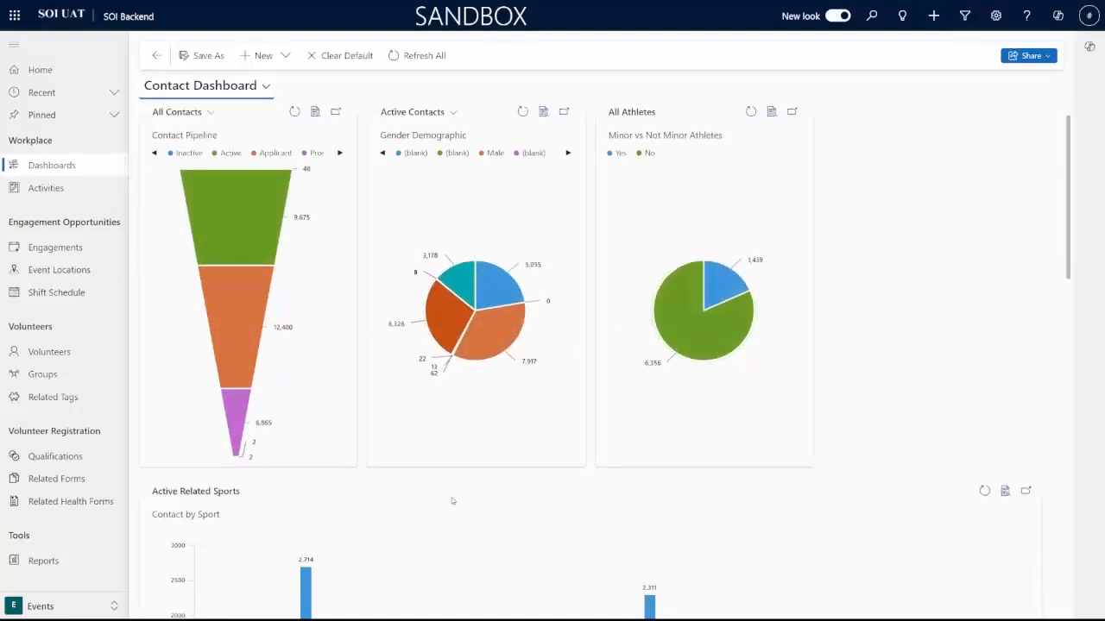
{"action": "scroll", "coordinate": [458, 505], "scroll_direction": "down", "scroll_amount": 3}
{"action": "scroll", "coordinate": [476, 505], "scroll_direction": "up", "scroll_amount": 3}
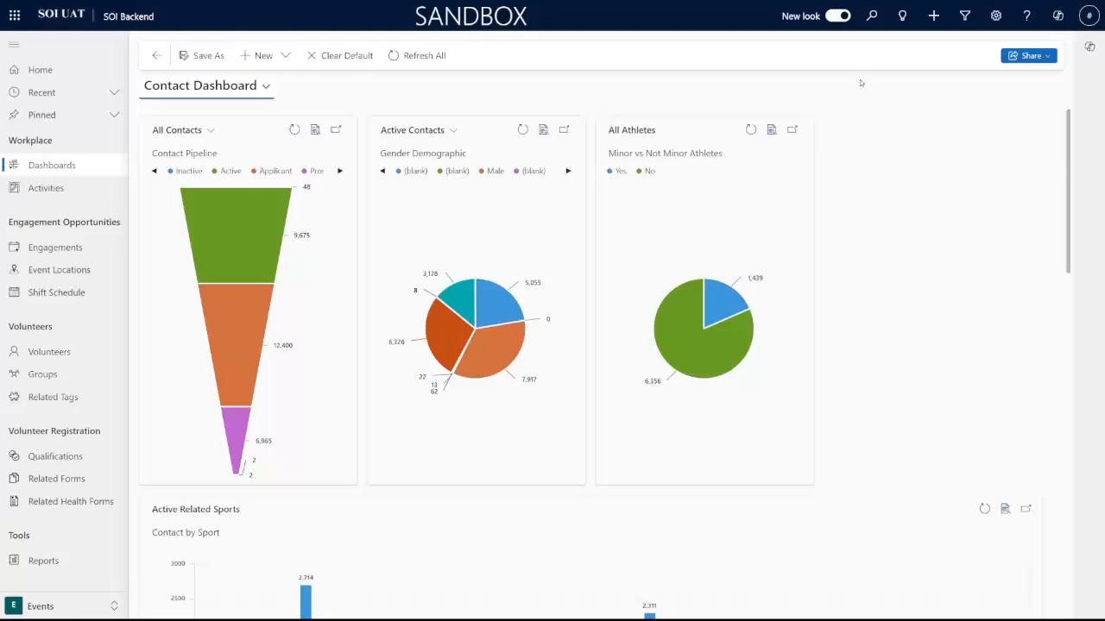
{"action": "scroll", "coordinate": [874, 181], "scroll_direction": "down", "scroll_amount": 5}
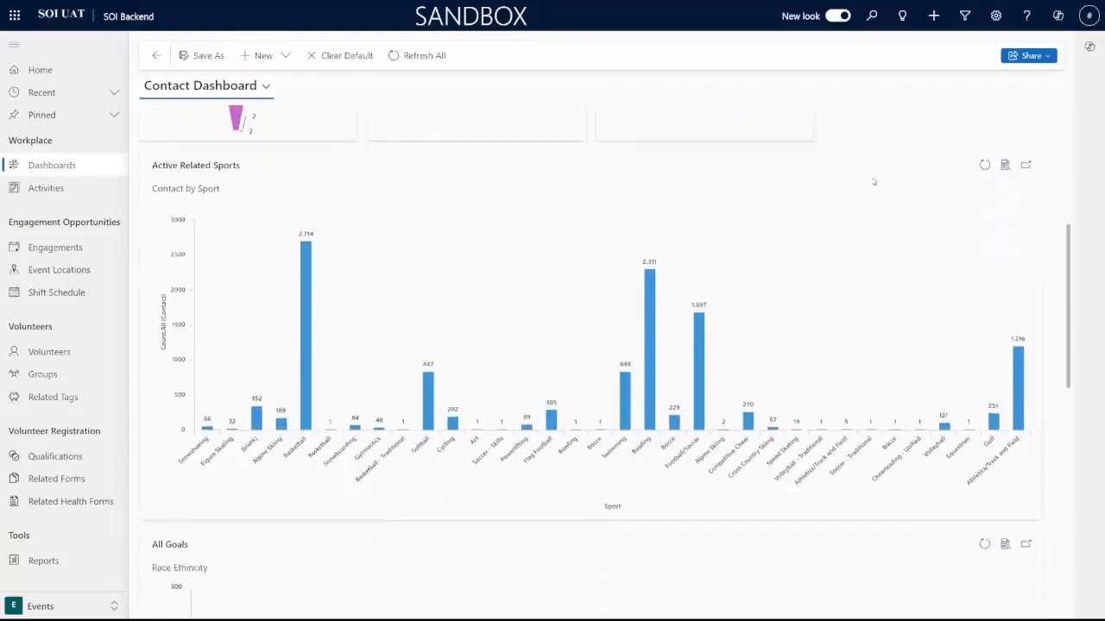
{"action": "scroll", "coordinate": [873, 181], "scroll_direction": "down", "scroll_amount": 5}
{"action": "scroll", "coordinate": [874, 182], "scroll_direction": "up", "scroll_amount": 5}
{"action": "scroll", "coordinate": [875, 184], "scroll_direction": "up", "scroll_amount": 5}
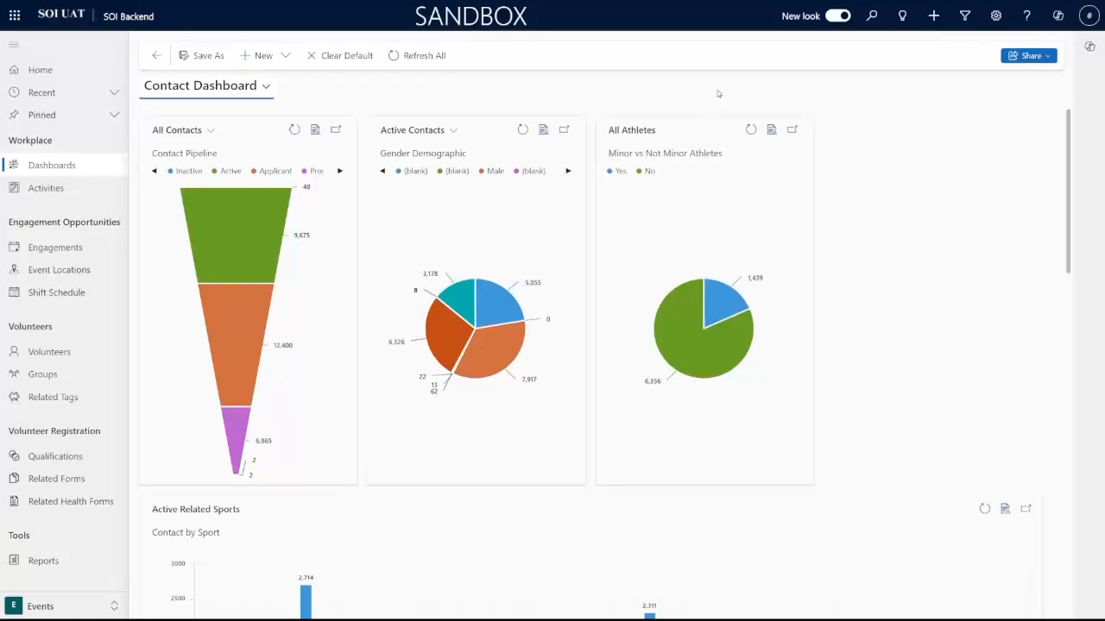
Step: Start a new Dynamics 365 Dashboard, reloading the page once and dismissing the Teams toast
{"action": "left_click", "coordinate": [285, 57]}
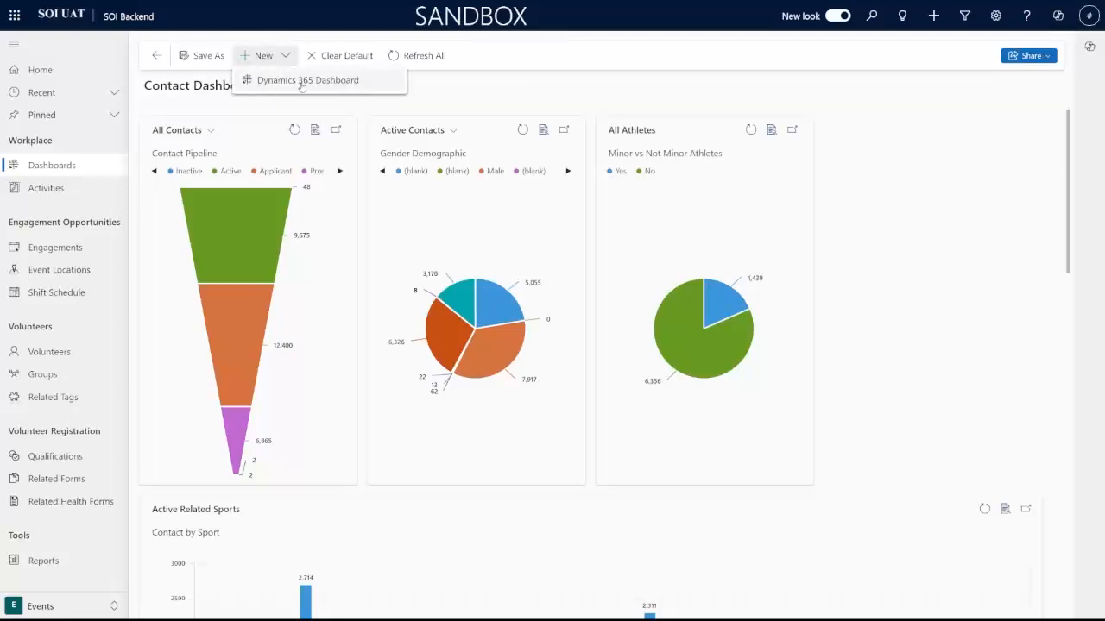
{"action": "left_click", "coordinate": [341, 81]}
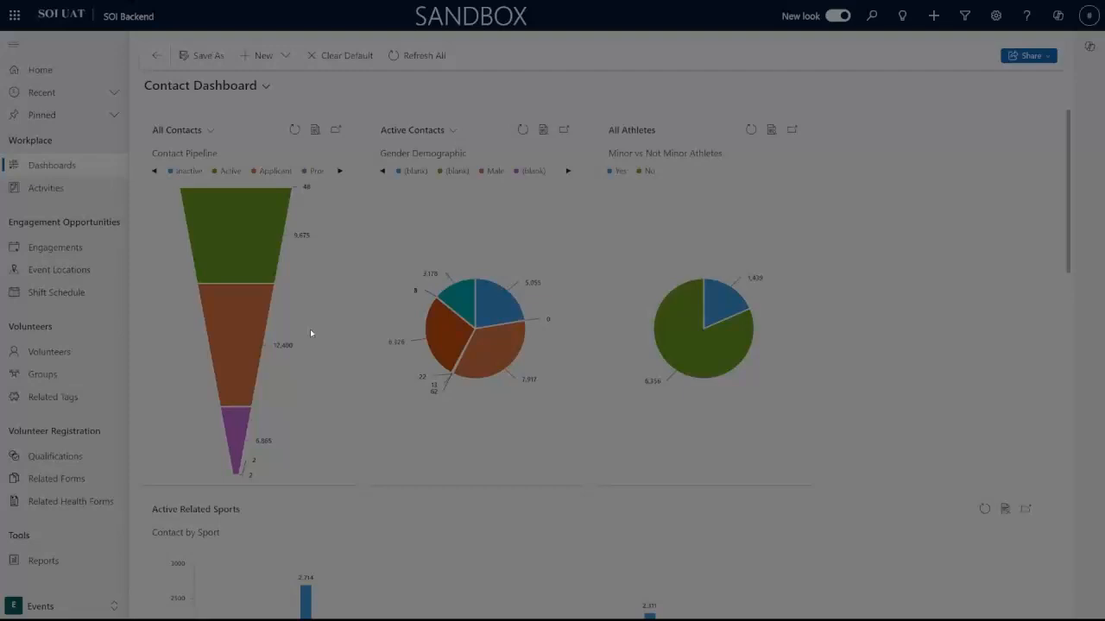
{"action": "key", "text": "F11"}
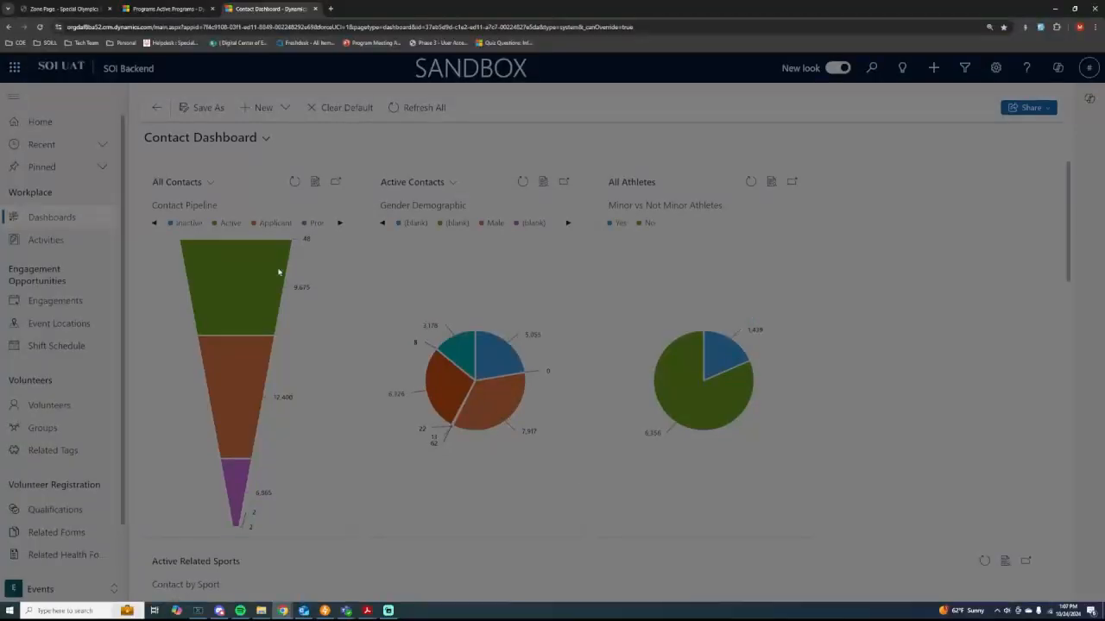
{"action": "left_click", "coordinate": [39, 28]}
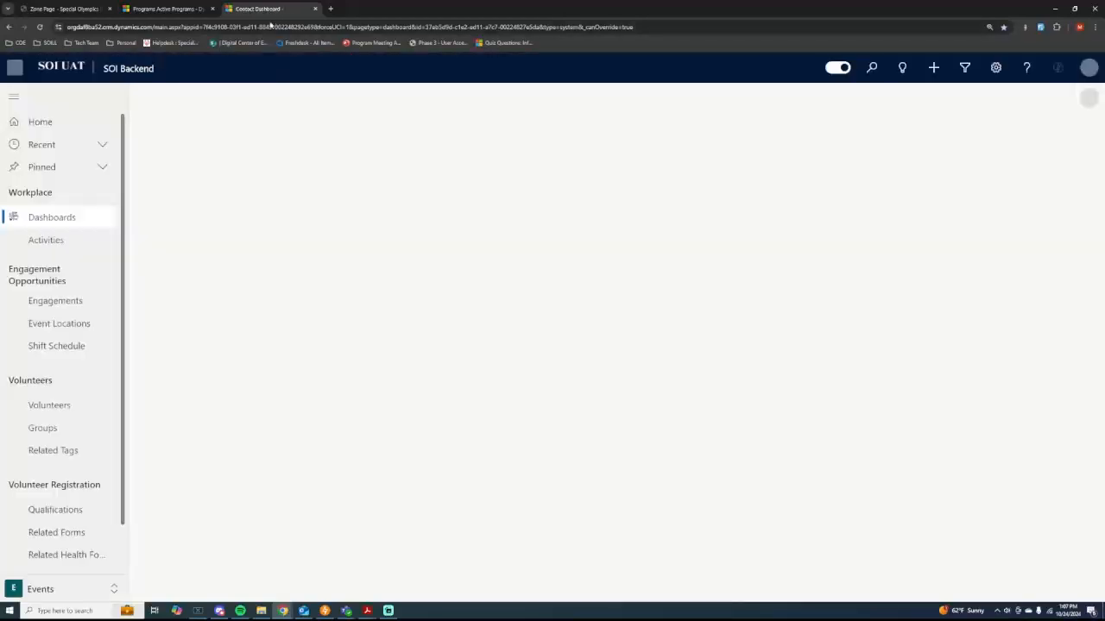
{"action": "left_click", "coordinate": [282, 107]}
{"action": "left_click", "coordinate": [269, 135]}
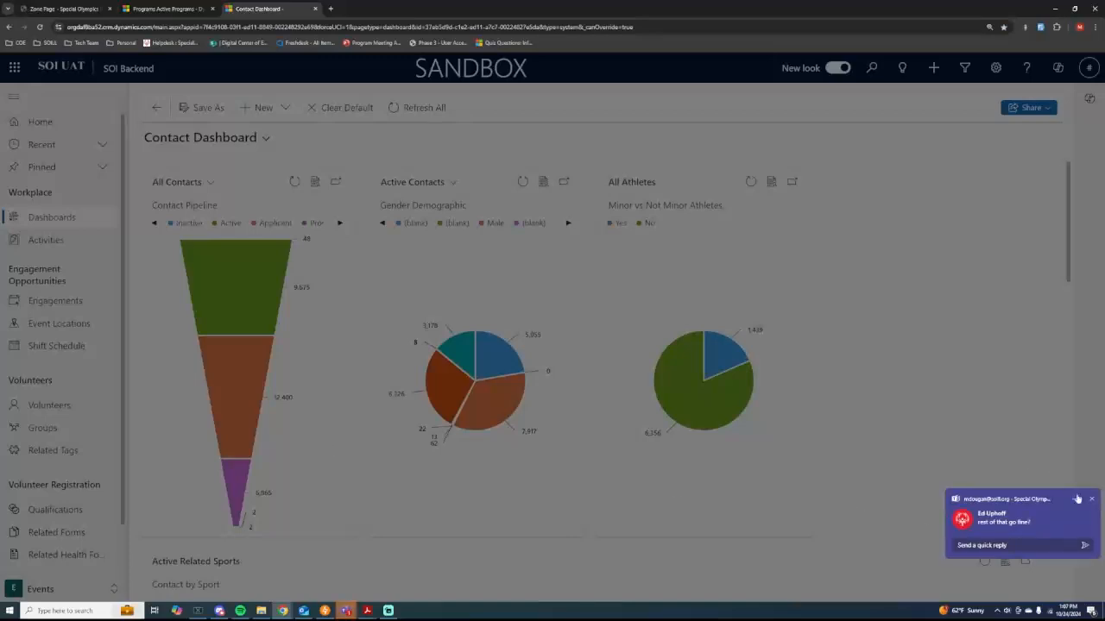
{"action": "left_click", "coordinate": [1091, 499]}
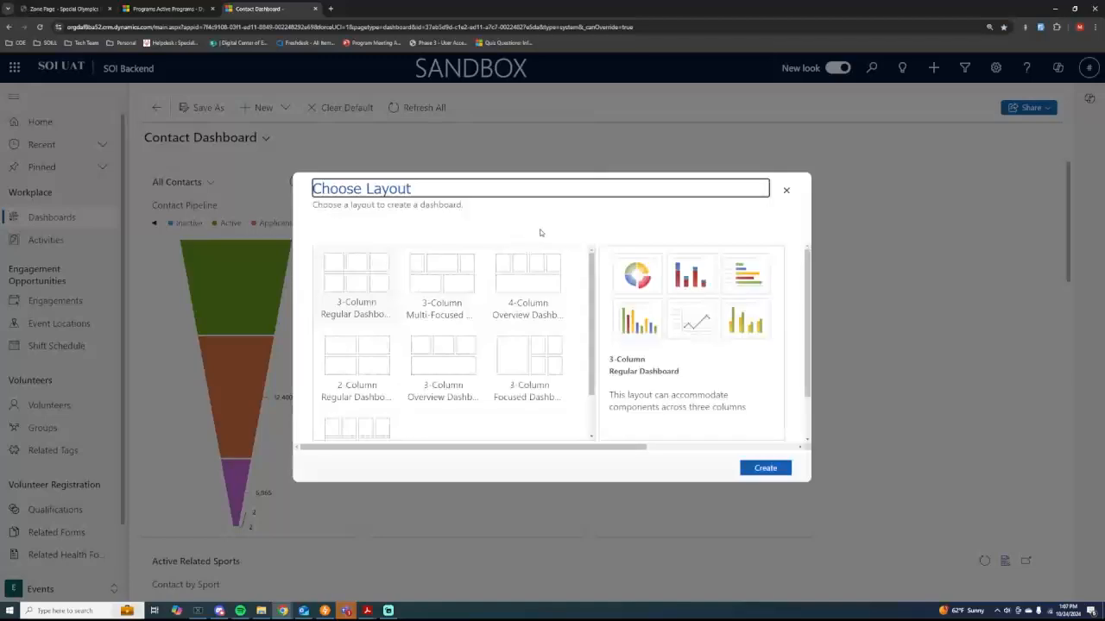
Step: Compare the layouts and create the dashboard from the 3-Column Regular Dashboard layout
{"action": "key", "text": "F11"}
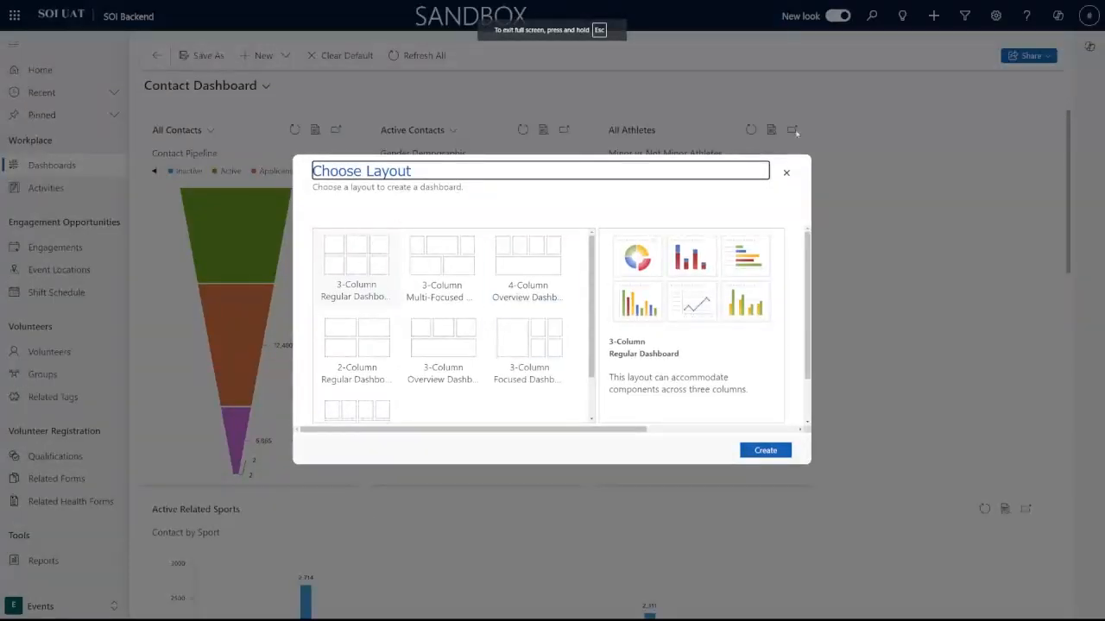
{"action": "scroll", "coordinate": [405, 268], "scroll_direction": "down", "scroll_amount": 1}
{"action": "scroll", "coordinate": [439, 291], "scroll_direction": "up", "scroll_amount": 1}
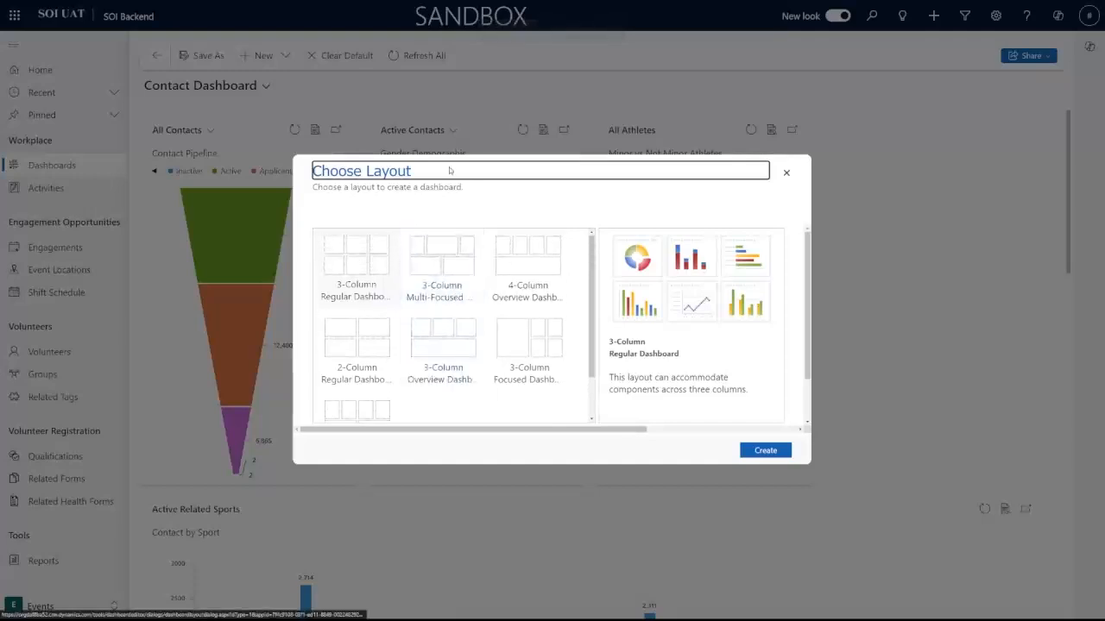
{"action": "scroll", "coordinate": [483, 303], "scroll_direction": "down", "scroll_amount": 1}
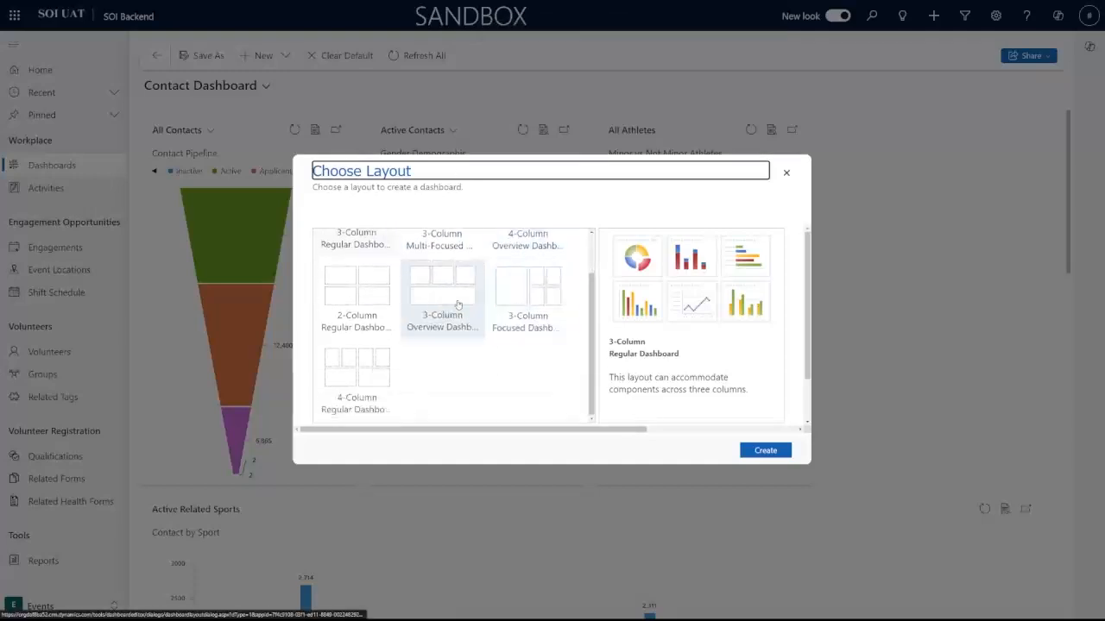
{"action": "left_click", "coordinate": [357, 284]}
{"action": "scroll", "coordinate": [518, 332], "scroll_direction": "up", "scroll_amount": 1}
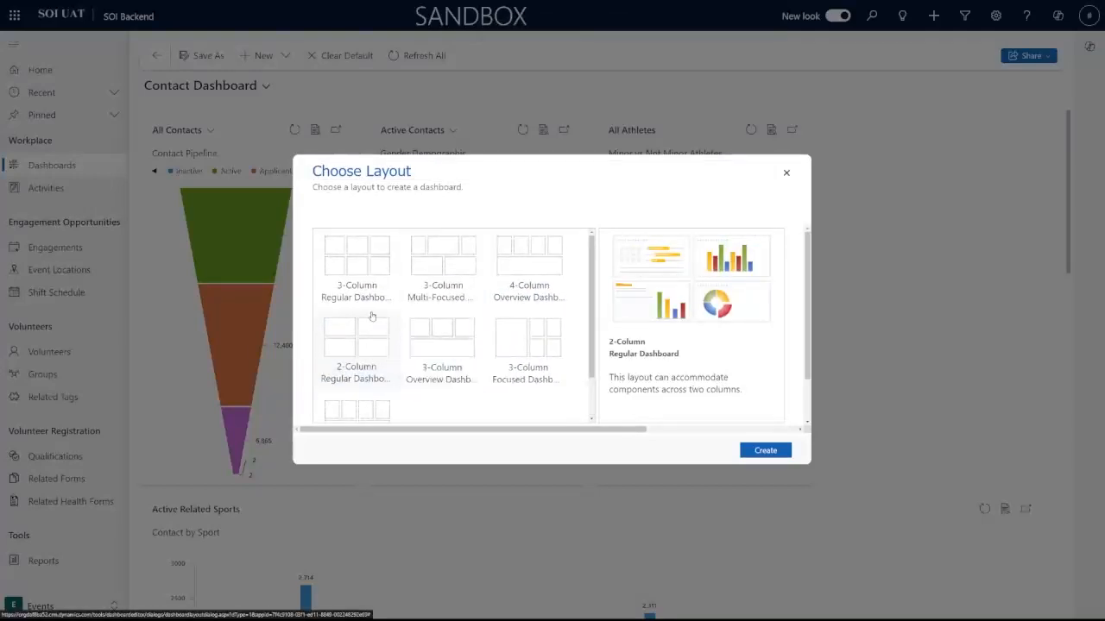
{"action": "left_click", "coordinate": [356, 262]}
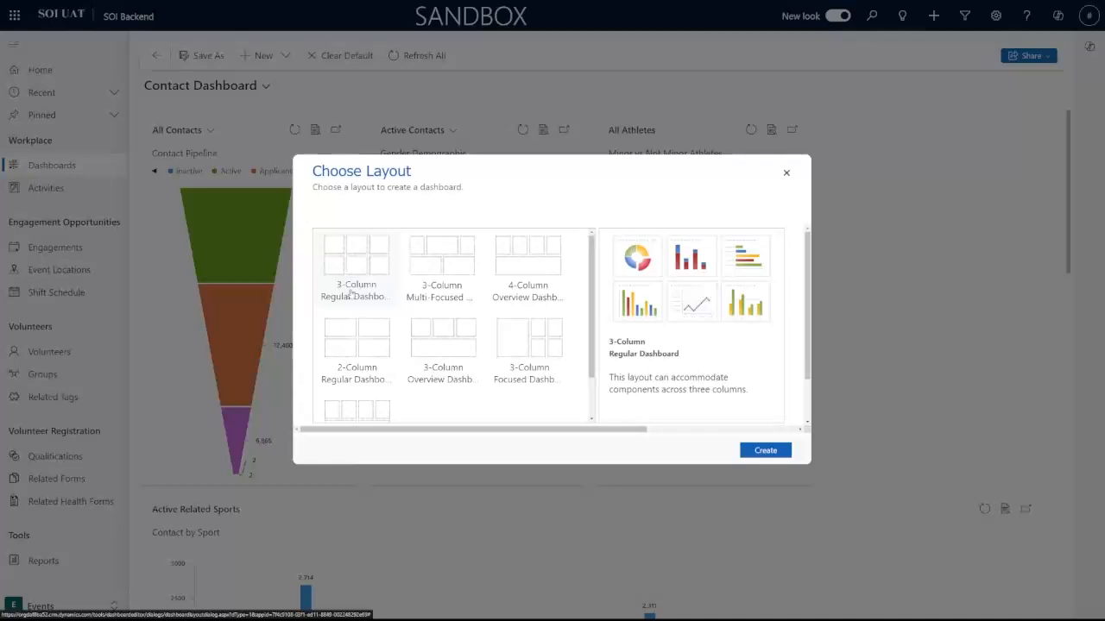
{"action": "left_click", "coordinate": [363, 343]}
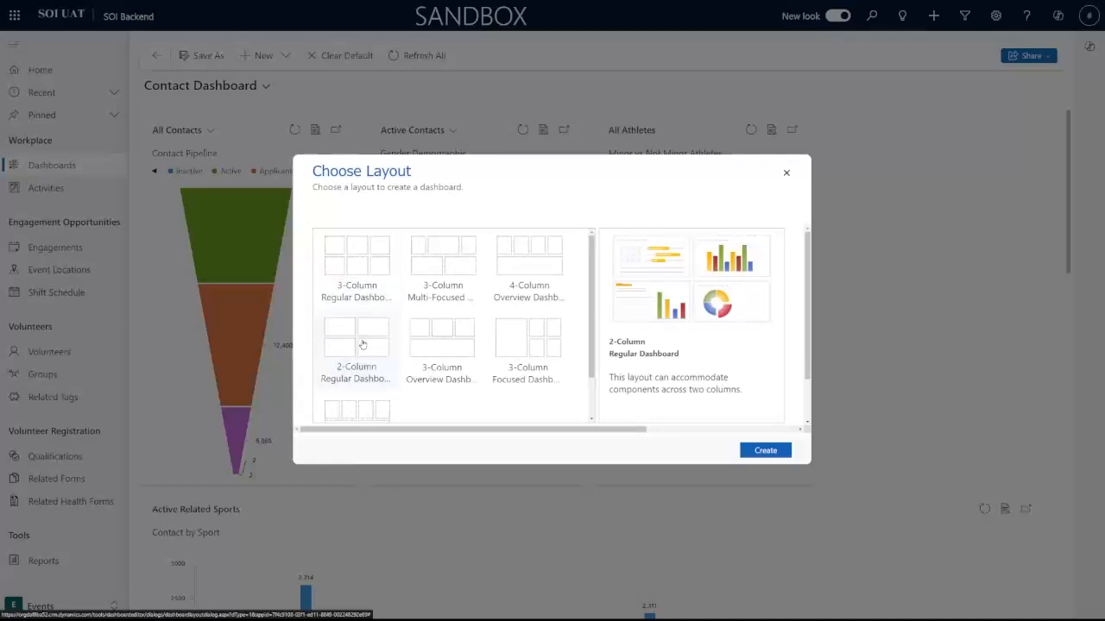
{"action": "left_click", "coordinate": [360, 271]}
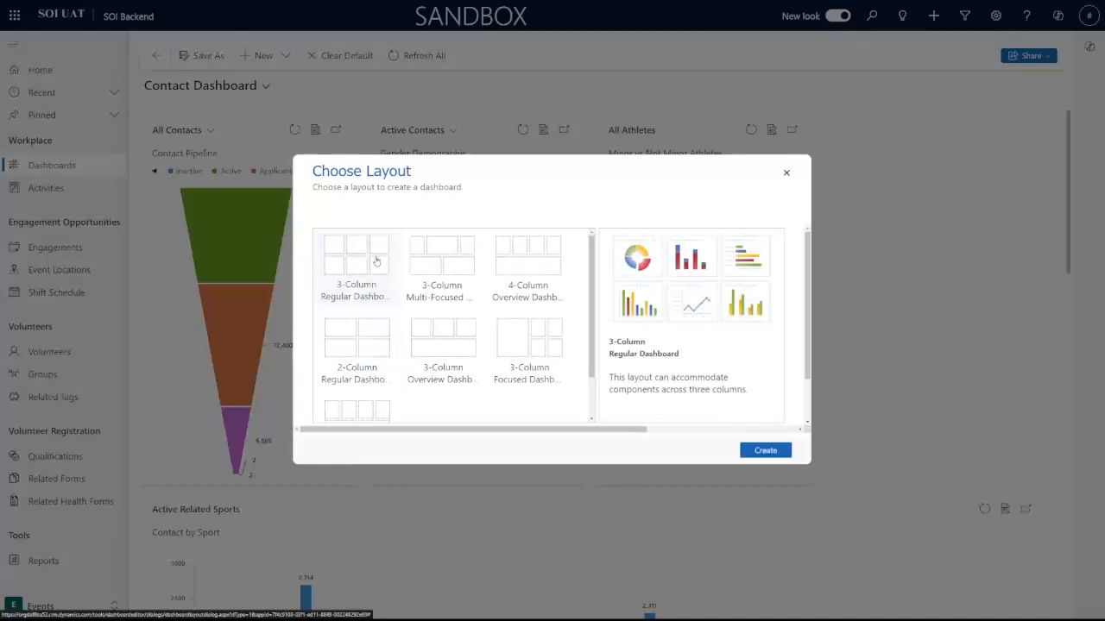
{"action": "scroll", "coordinate": [539, 346], "scroll_direction": "down", "scroll_amount": 1}
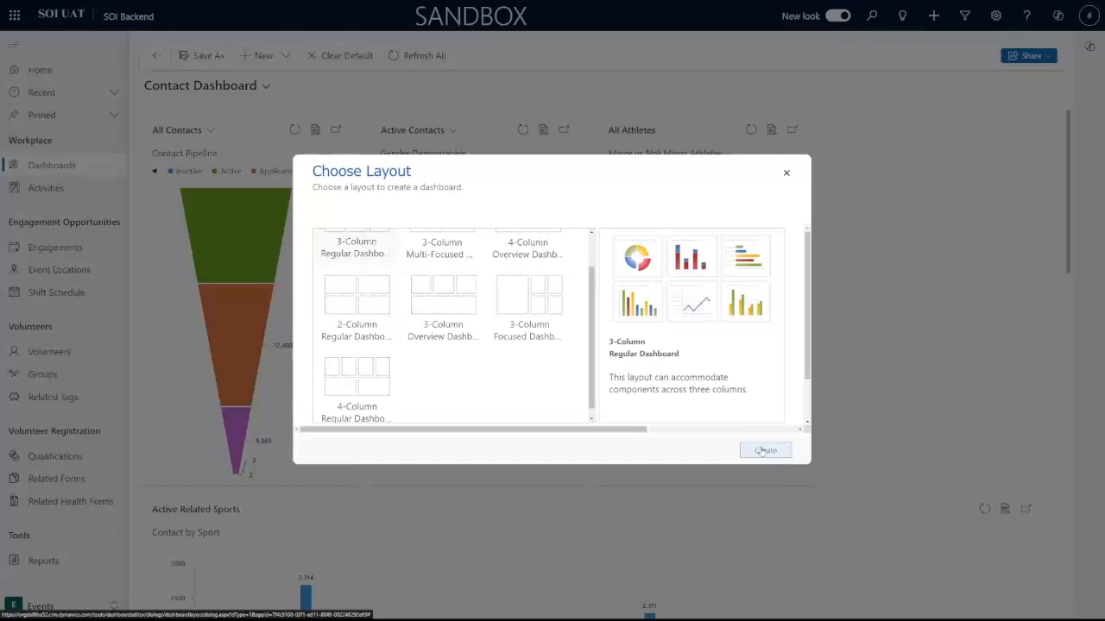
{"action": "left_click", "coordinate": [765, 452]}
Step: Confirm creation, then centre and enlarge the new dashboard editor window
{"action": "left_click", "coordinate": [773, 452]}
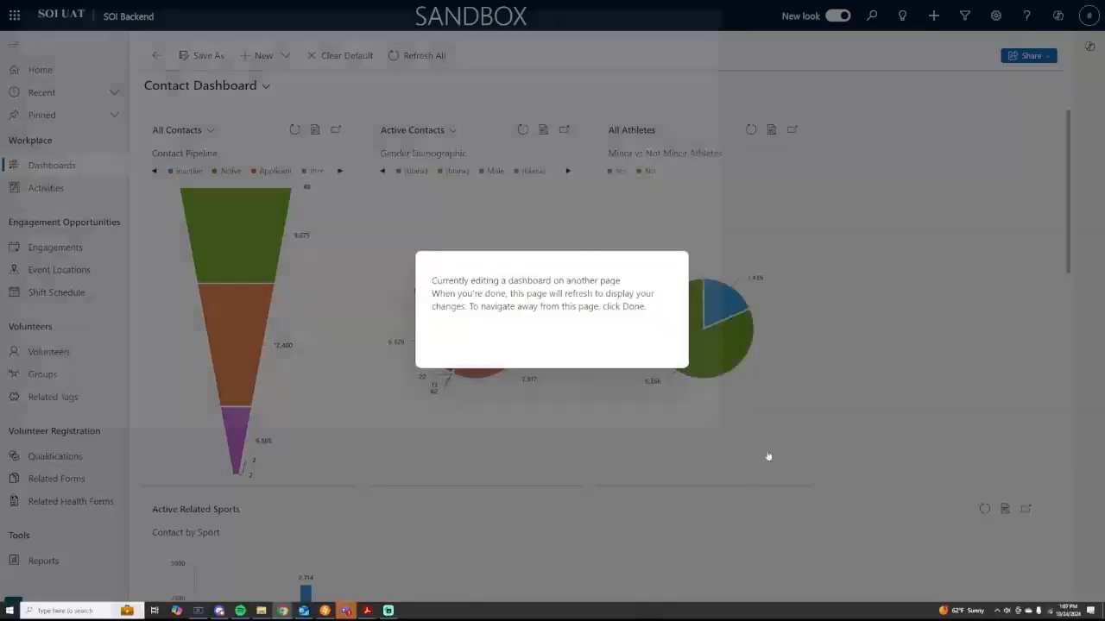
{"action": "left_click_drag", "start_coordinate": [421, 14], "coordinate": [573, 49]}
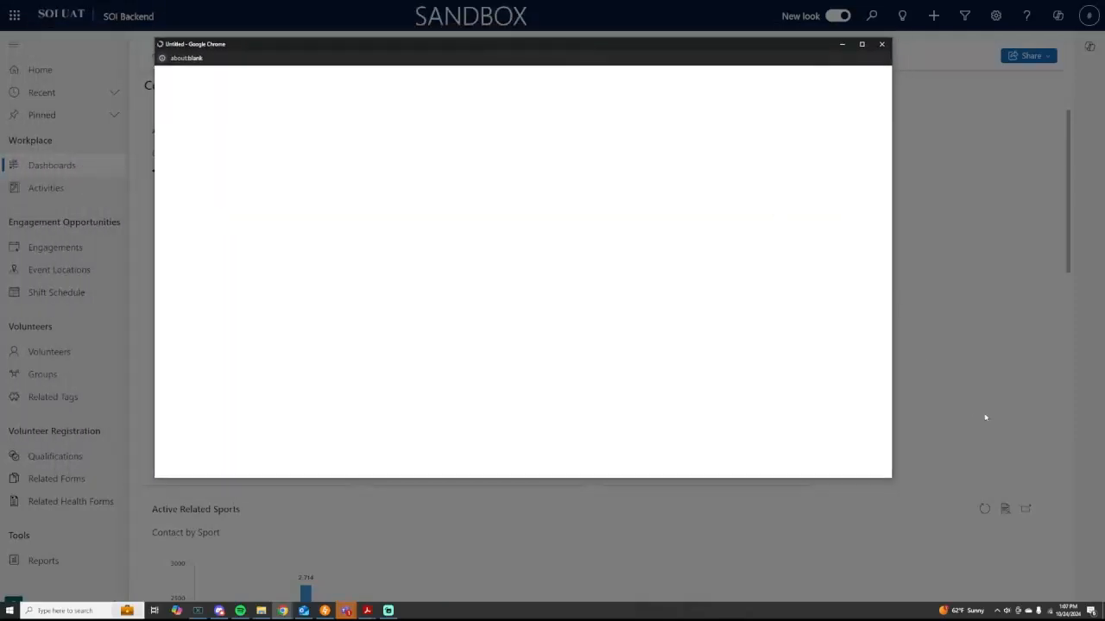
{"action": "left_click_drag", "start_coordinate": [890, 476], "coordinate": [1008, 569]}
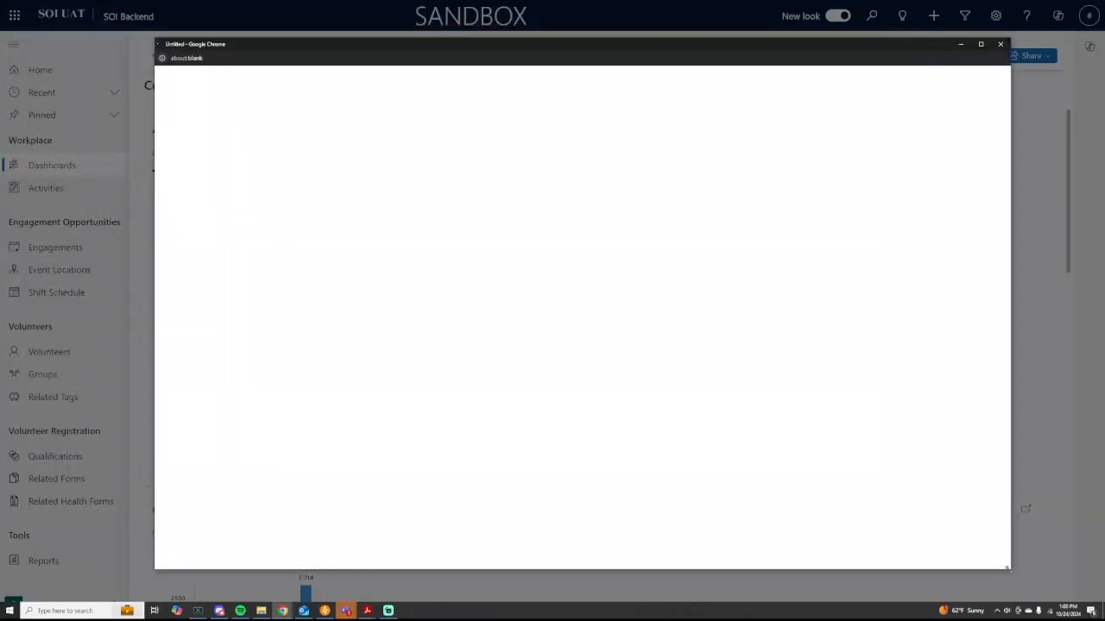
{"action": "left_click_drag", "start_coordinate": [653, 49], "coordinate": [639, 44]}
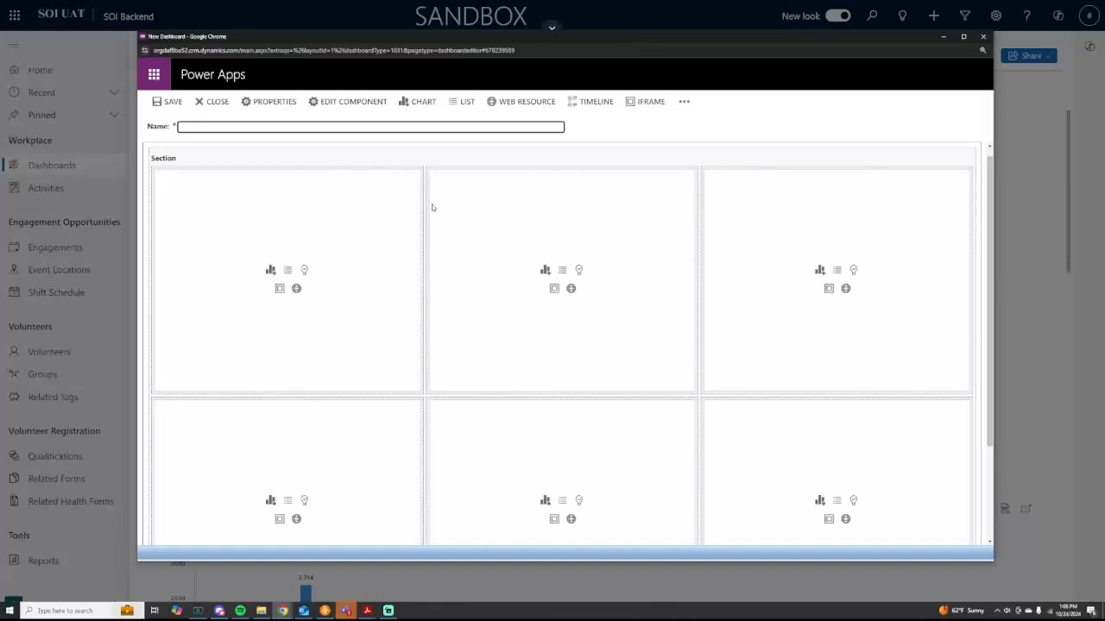
Step: Scroll through the loaded editor's empty Name field and six component placeholders
{"action": "scroll", "coordinate": [518, 259], "scroll_direction": "down", "scroll_amount": 1}
{"action": "scroll", "coordinate": [732, 382], "scroll_direction": "down", "scroll_amount": 2}
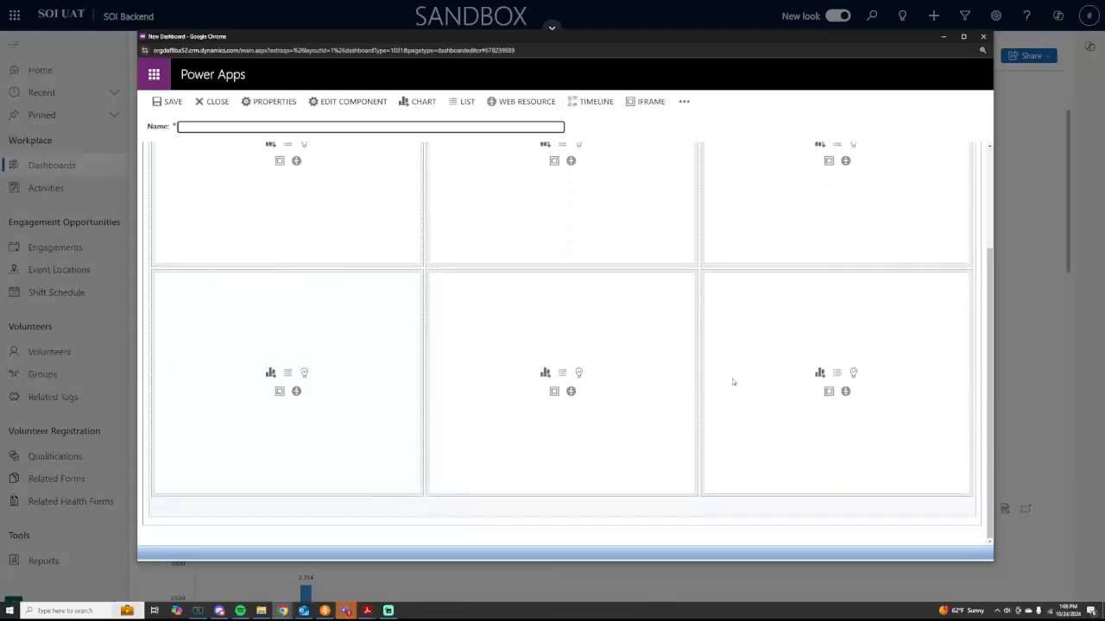
{"action": "scroll", "coordinate": [688, 233], "scroll_direction": "up", "scroll_amount": 2}
{"action": "scroll", "coordinate": [773, 402], "scroll_direction": "down", "scroll_amount": 1}
{"action": "scroll", "coordinate": [764, 395], "scroll_direction": "up", "scroll_amount": 2}
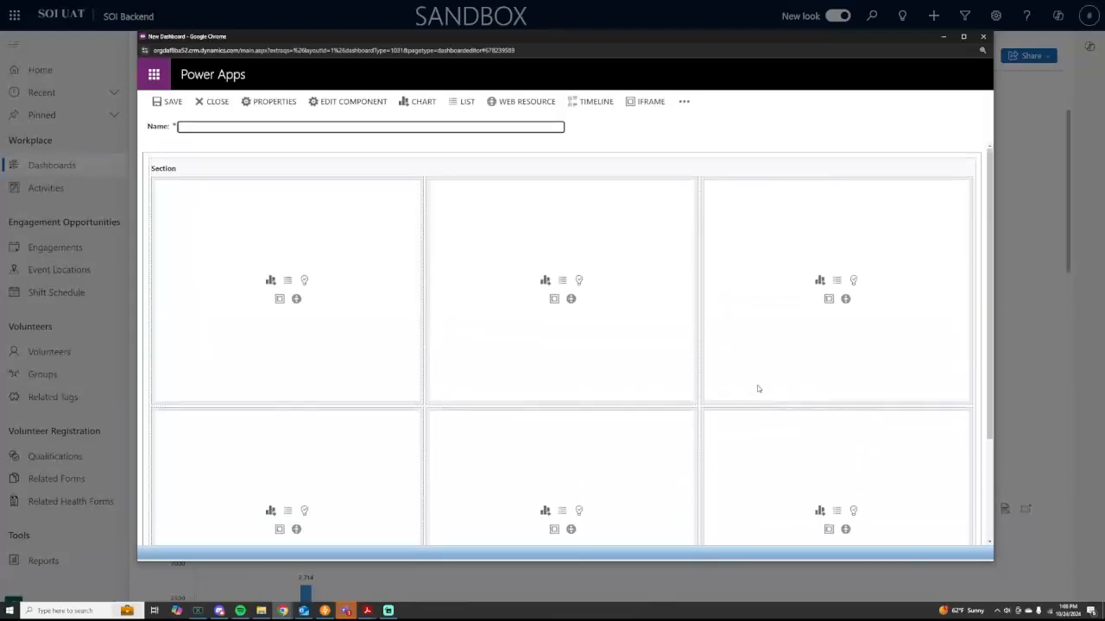
{"action": "scroll", "coordinate": [707, 410], "scroll_direction": "down", "scroll_amount": 3}
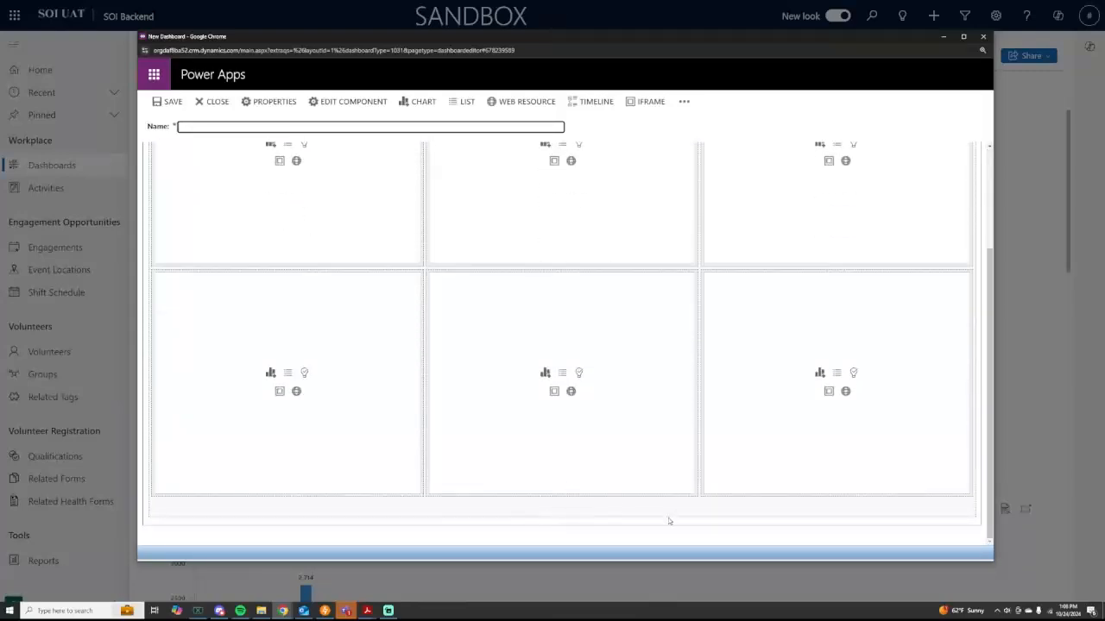
{"action": "scroll", "coordinate": [593, 484], "scroll_direction": "up", "scroll_amount": 3}
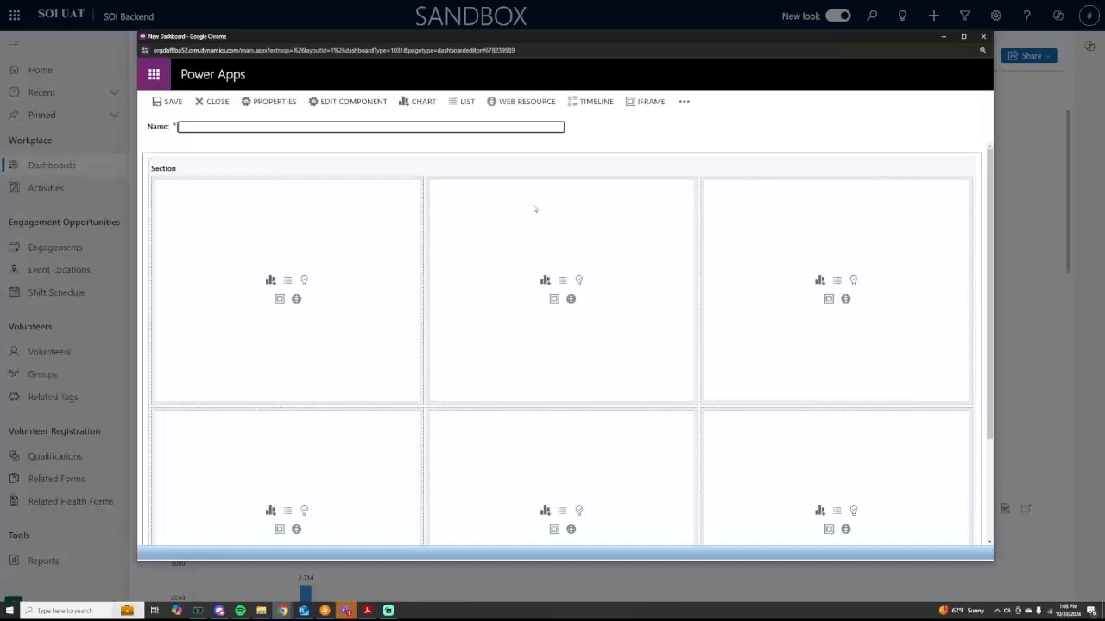
{"action": "scroll", "coordinate": [502, 319], "scroll_direction": "down", "scroll_amount": 3}
{"action": "scroll", "coordinate": [313, 222], "scroll_direction": "up", "scroll_amount": 3}
{"action": "scroll", "coordinate": [328, 349], "scroll_direction": "down", "scroll_amount": 3}
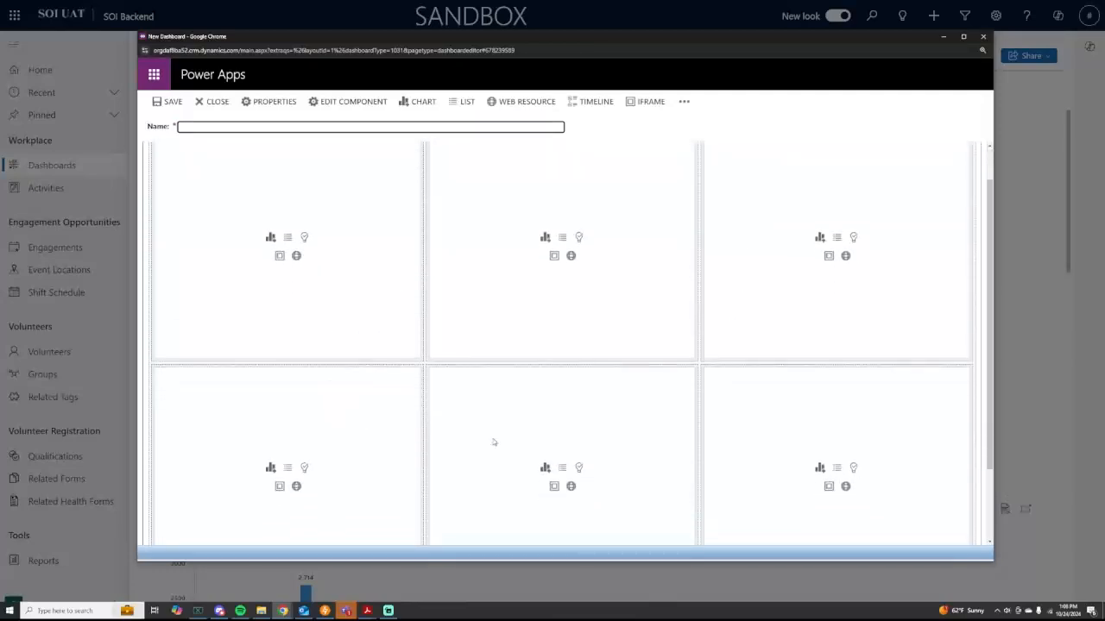
{"action": "scroll", "coordinate": [636, 305], "scroll_direction": "up", "scroll_amount": 3}
Step: Enter 'Userguide Dashboard' in the required Name field
{"action": "left_click", "coordinate": [364, 126]}
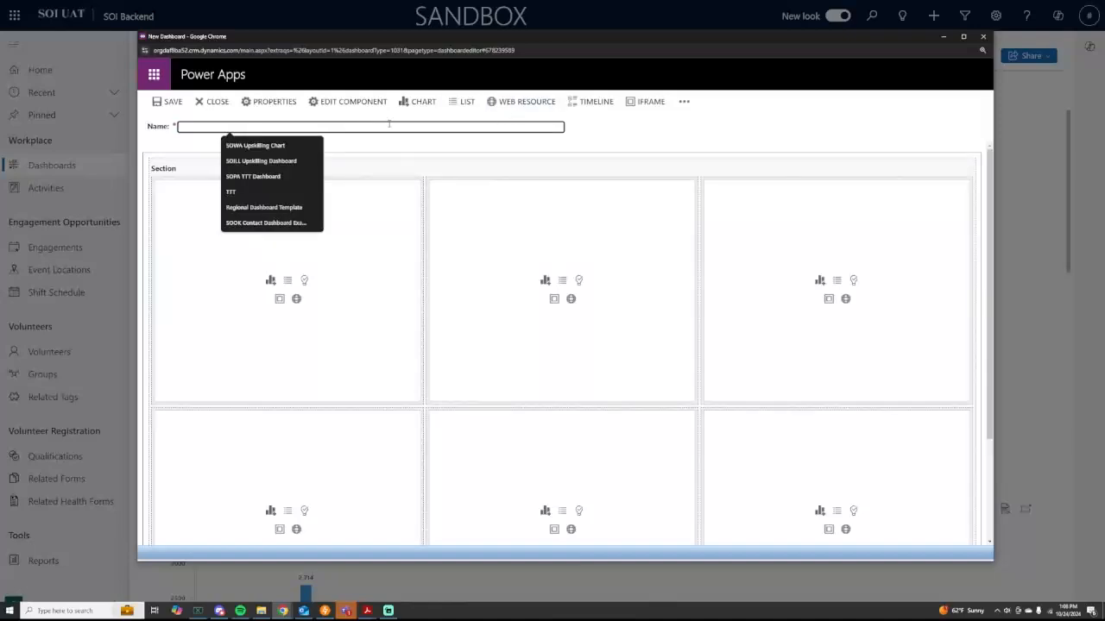
{"action": "type", "text": "Ho"}
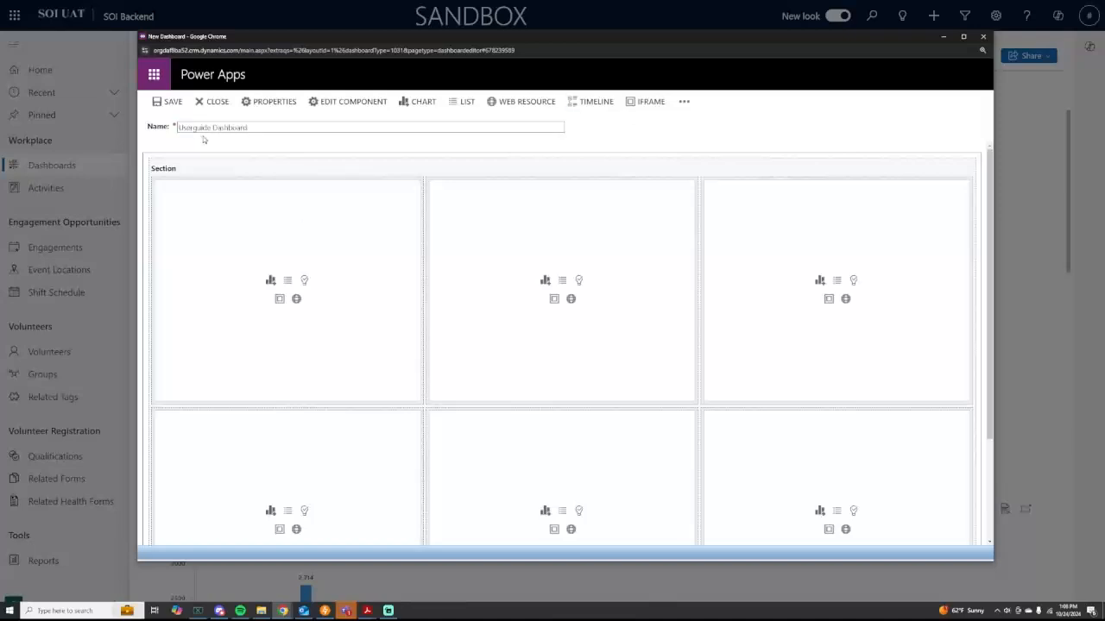
{"action": "left_click", "coordinate": [248, 199]}
{"action": "left_click", "coordinate": [665, 124]}
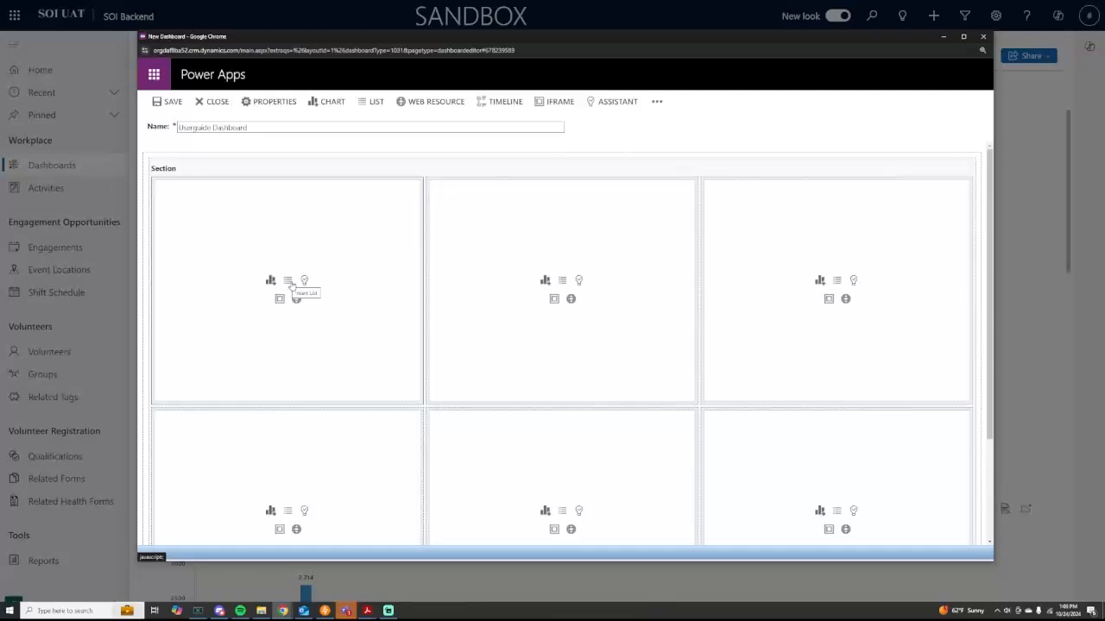
Step: Insert a list in the first cell and set its record type to Contacts
{"action": "left_click", "coordinate": [288, 281]}
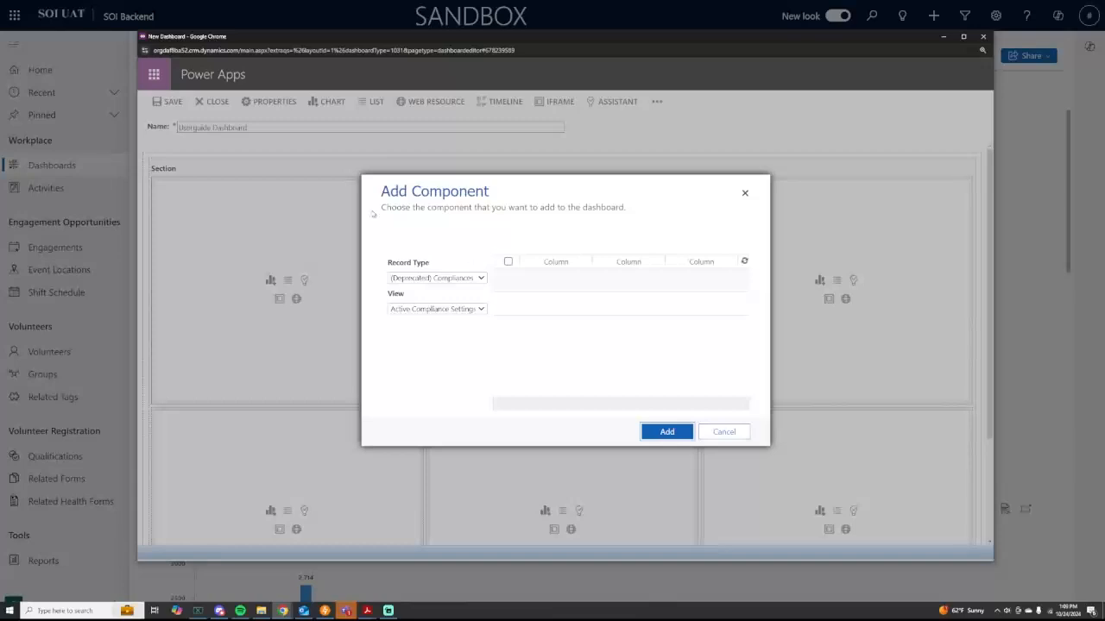
{"action": "left_click", "coordinate": [439, 278]}
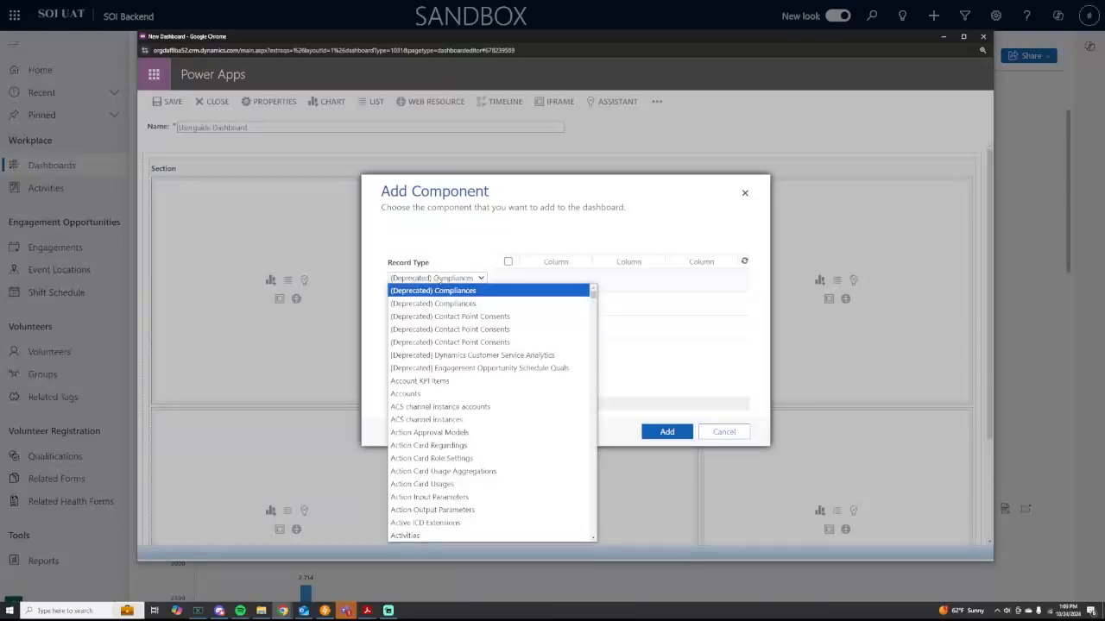
{"action": "type", "text": "cont"}
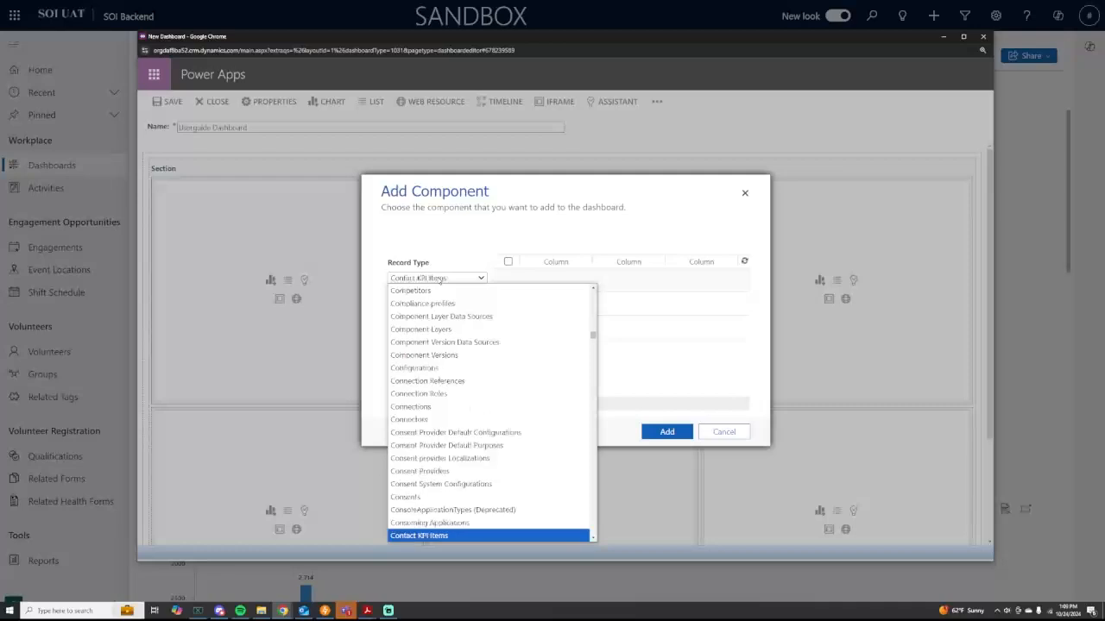
{"action": "scroll", "coordinate": [526, 369], "scroll_direction": "down", "scroll_amount": 3}
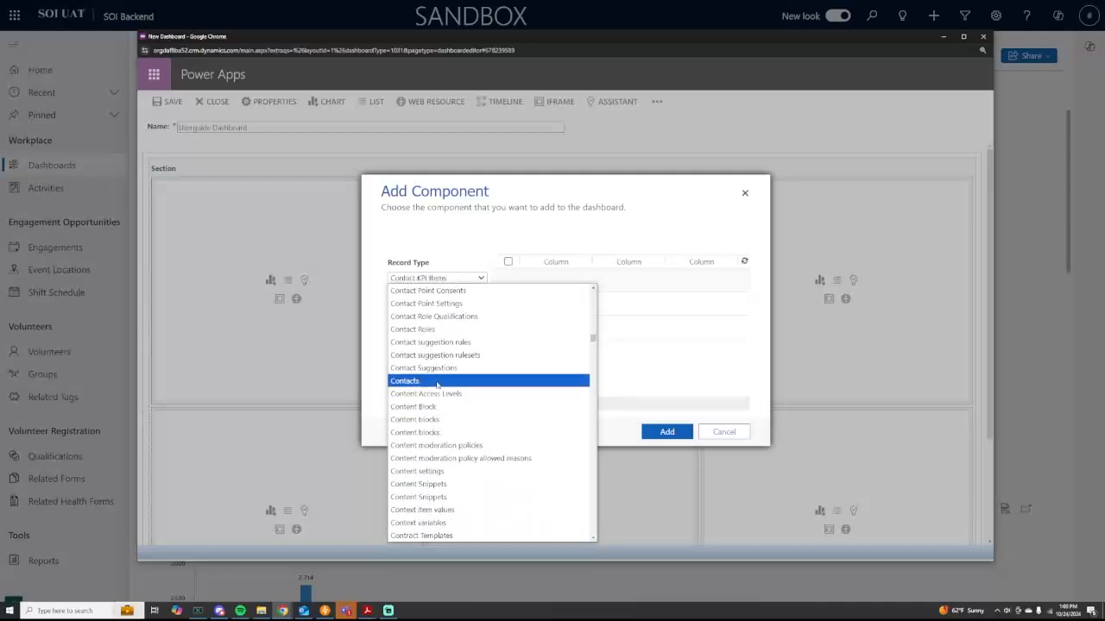
{"action": "left_click", "coordinate": [408, 383]}
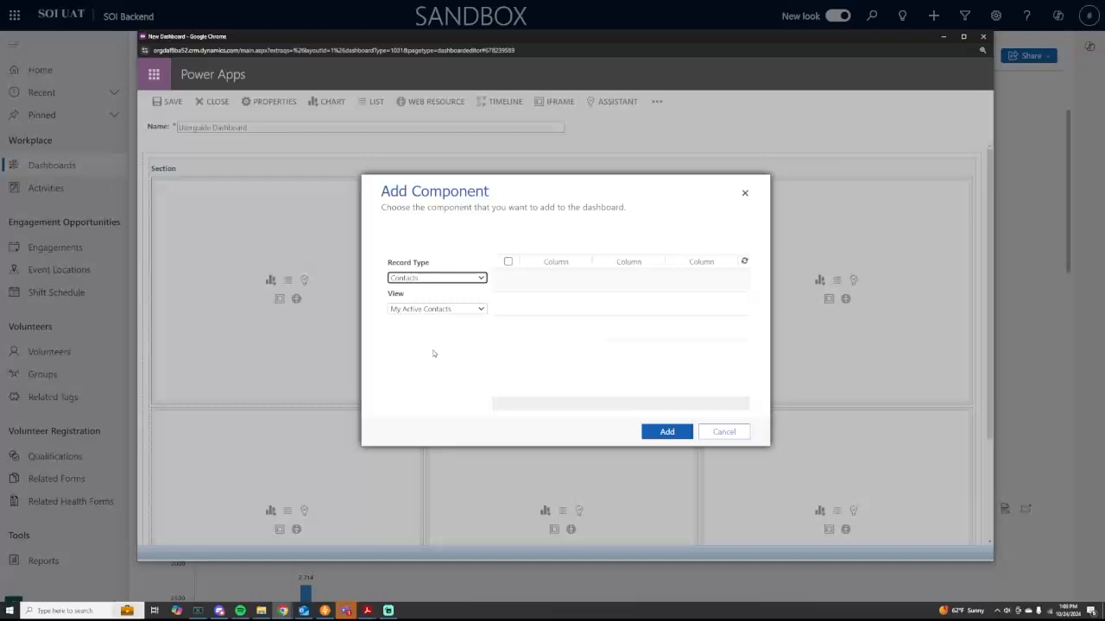
Step: Choose the Userguide Training List view and add the Contacts list
{"action": "left_click", "coordinate": [414, 308]}
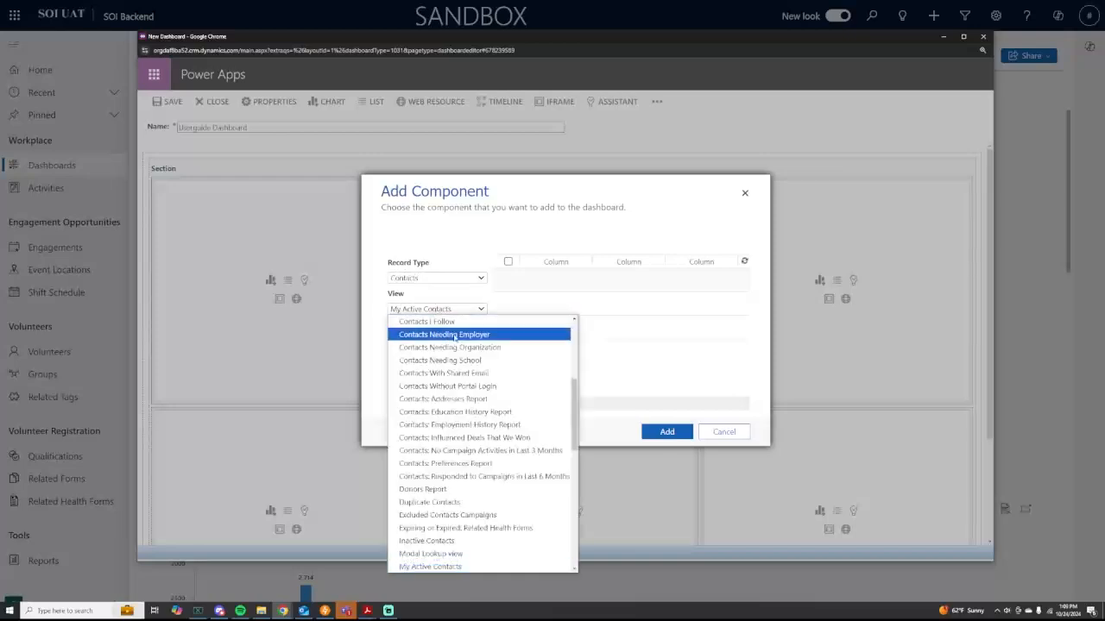
{"action": "scroll", "coordinate": [466, 343], "scroll_direction": "down", "scroll_amount": 2}
{"action": "scroll", "coordinate": [466, 341], "scroll_direction": "down", "scroll_amount": 5}
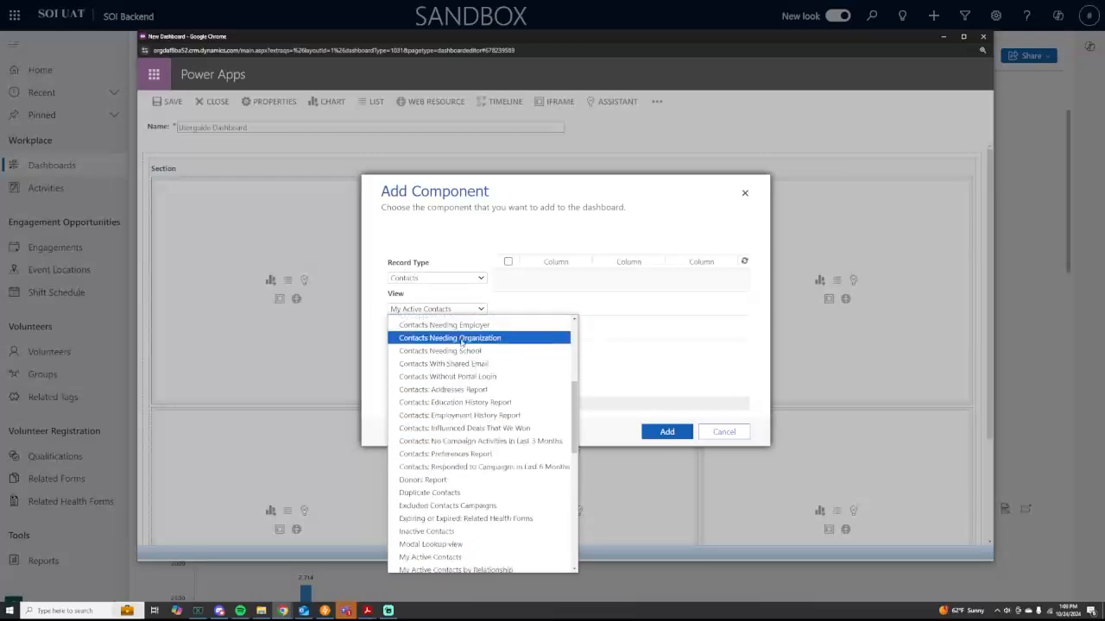
{"action": "scroll", "coordinate": [461, 345], "scroll_direction": "down", "scroll_amount": 5}
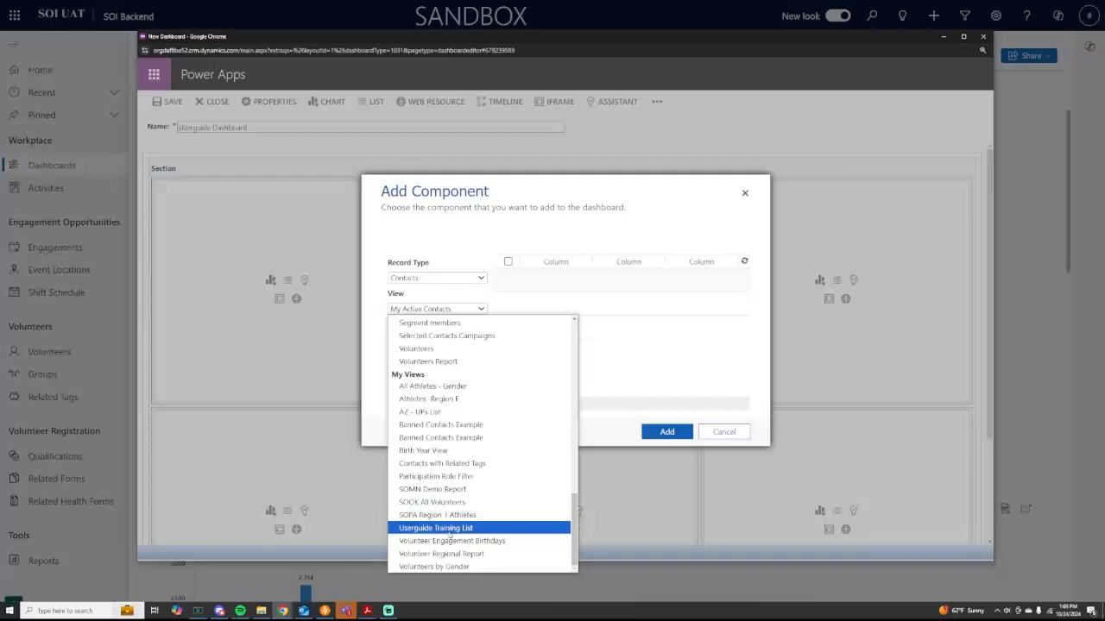
{"action": "left_click", "coordinate": [470, 530]}
{"action": "left_click", "coordinate": [462, 311]}
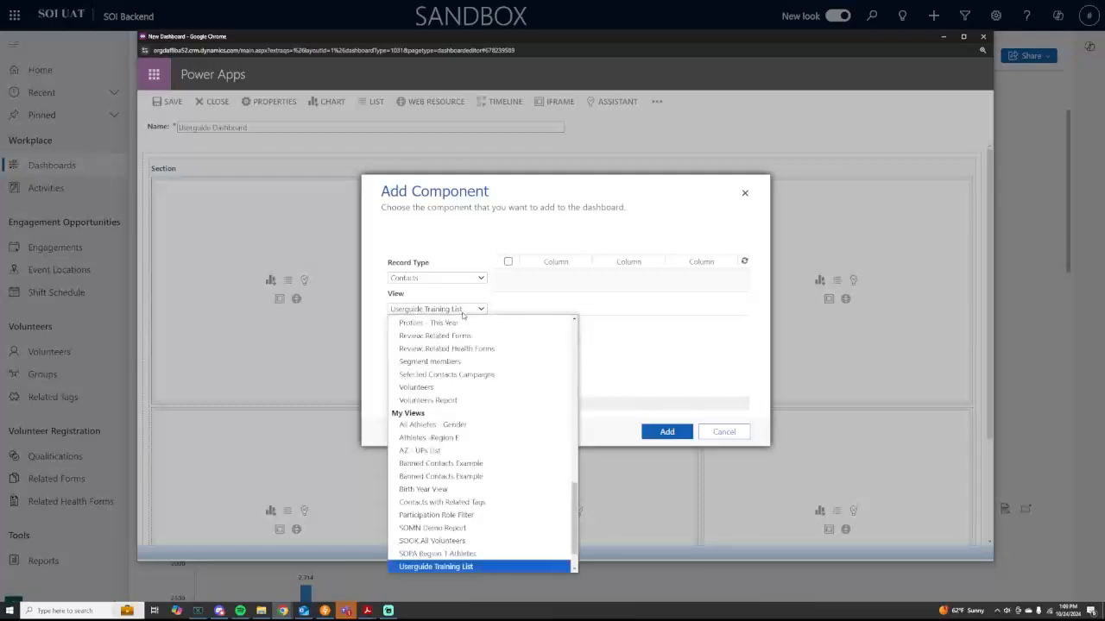
{"action": "scroll", "coordinate": [458, 528], "scroll_direction": "down", "scroll_amount": 2}
{"action": "left_click", "coordinate": [458, 528]}
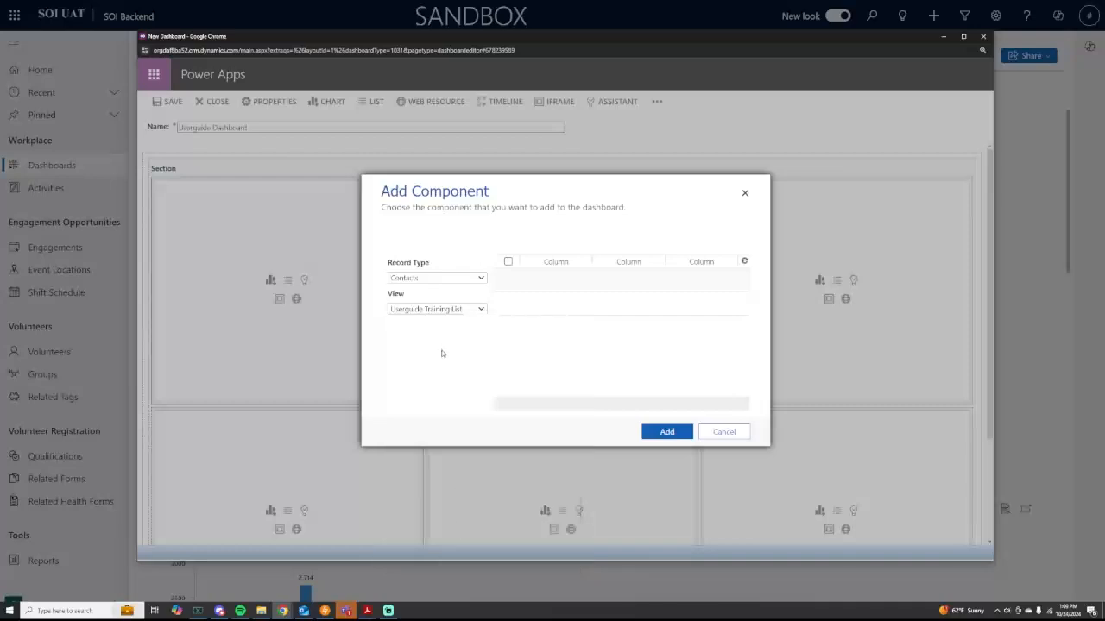
{"action": "left_click", "coordinate": [667, 431]}
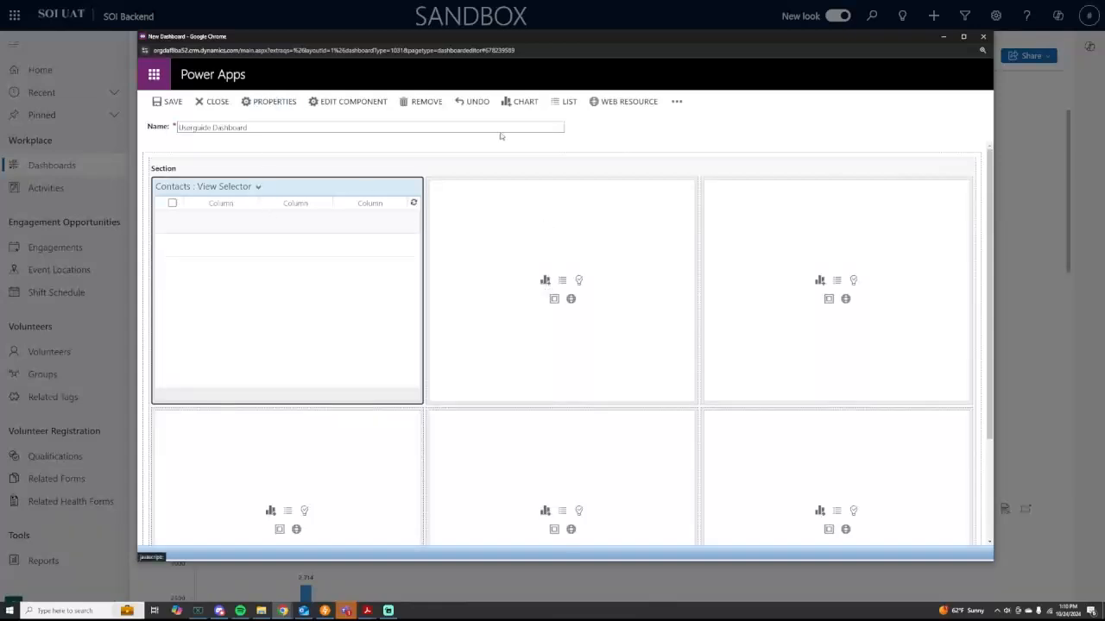
Step: Add an Engagement Opportunities list with the This Year view to the middle cell
{"action": "left_click", "coordinate": [563, 282]}
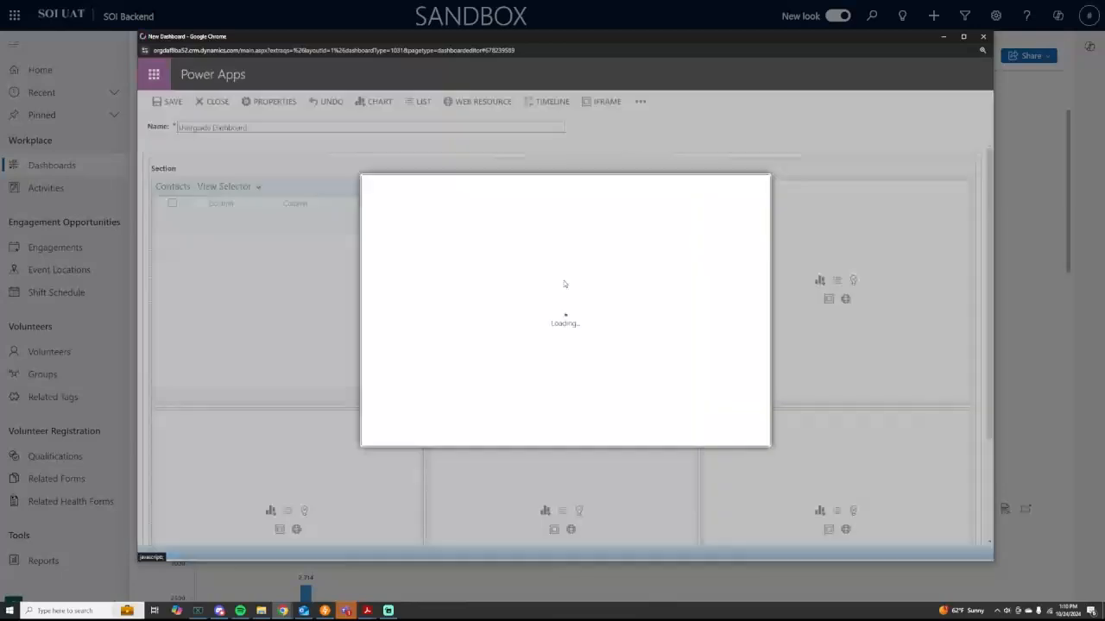
{"action": "left_click", "coordinate": [474, 278]}
{"action": "type", "text": "eng"}
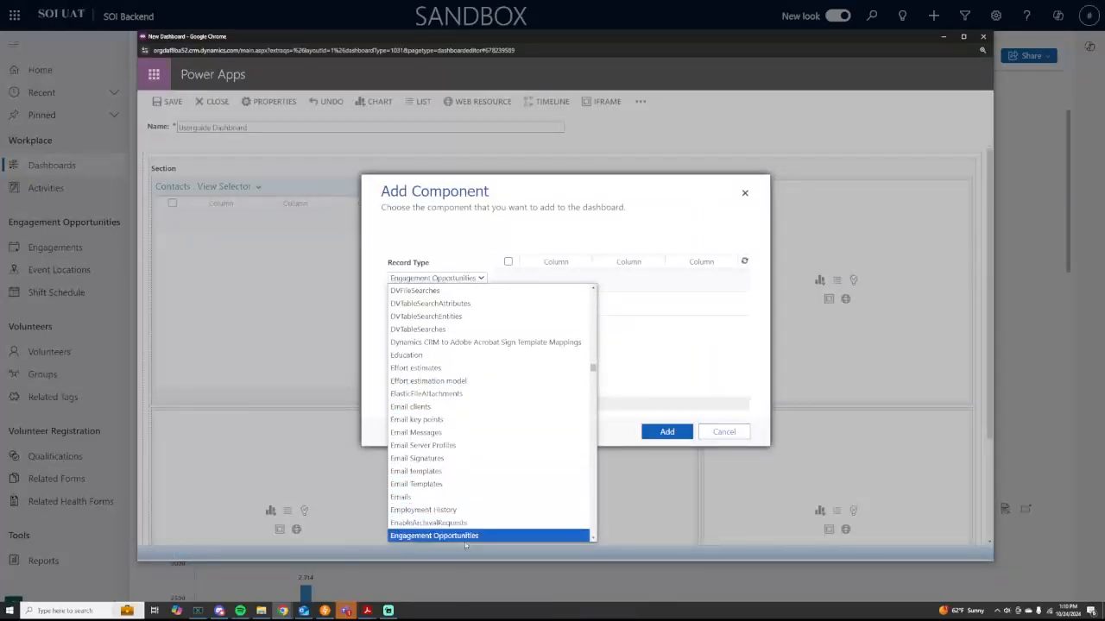
{"action": "left_click", "coordinate": [466, 536]}
{"action": "left_click", "coordinate": [433, 309]}
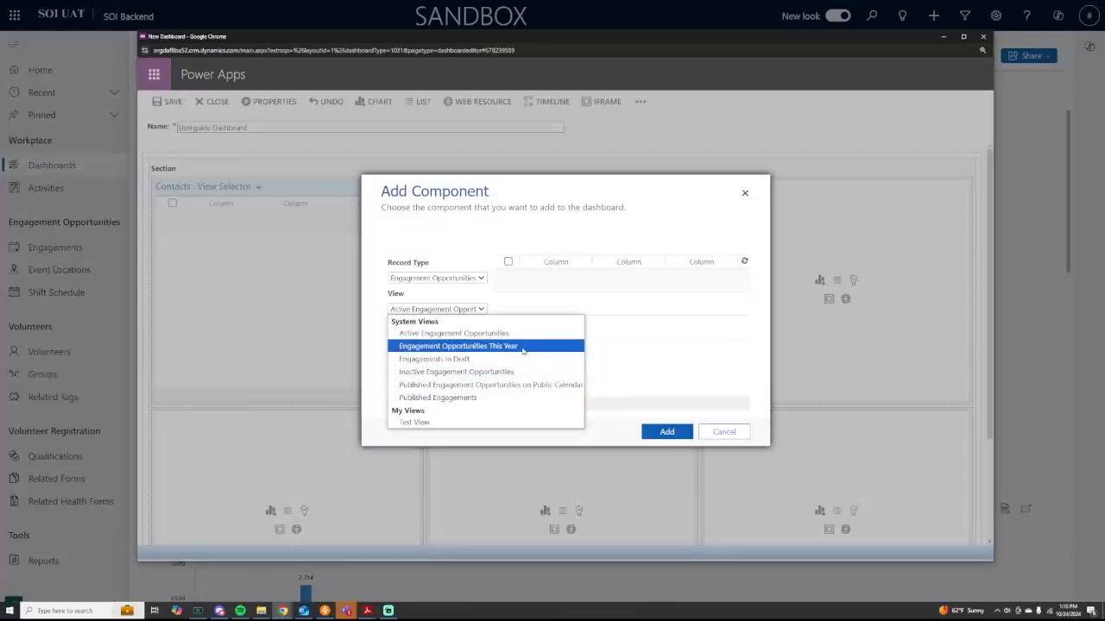
{"action": "left_click", "coordinate": [522, 349]}
{"action": "left_click", "coordinate": [664, 432]}
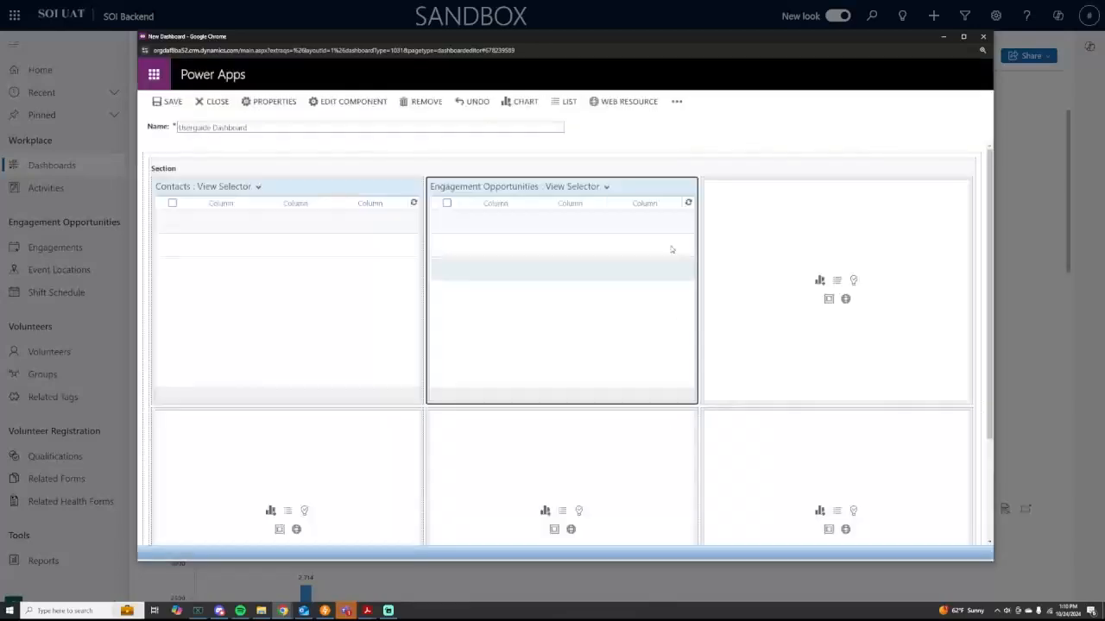
Step: Add a Related Forms list with the Soon to Expire view to the top-right cell
{"action": "left_click", "coordinate": [836, 280]}
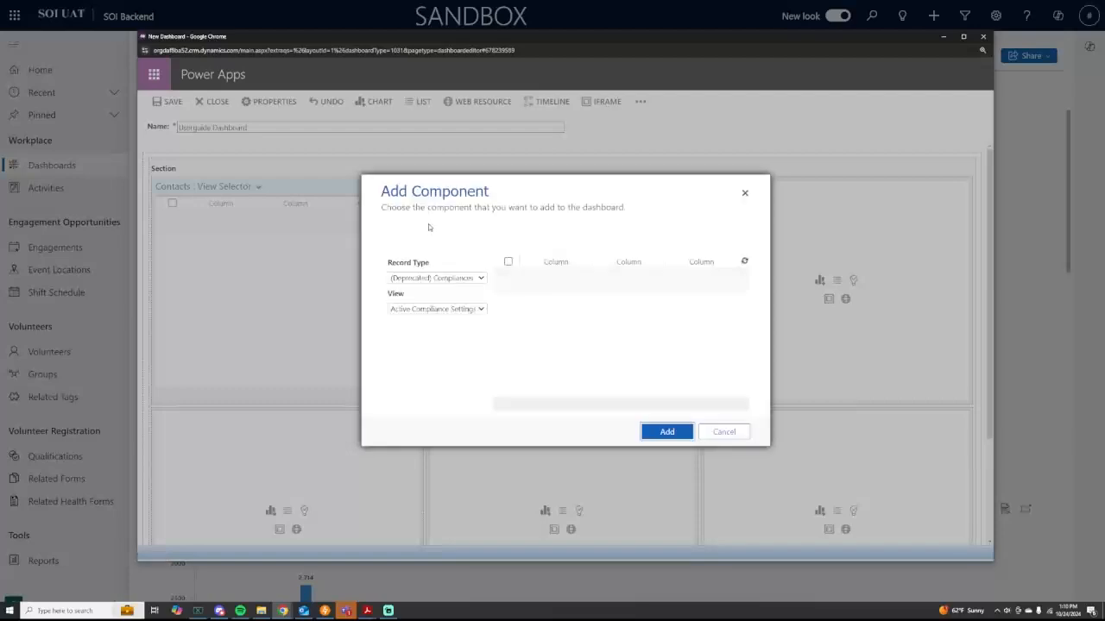
{"action": "left_click", "coordinate": [445, 278]}
{"action": "type", "text": "rel"}
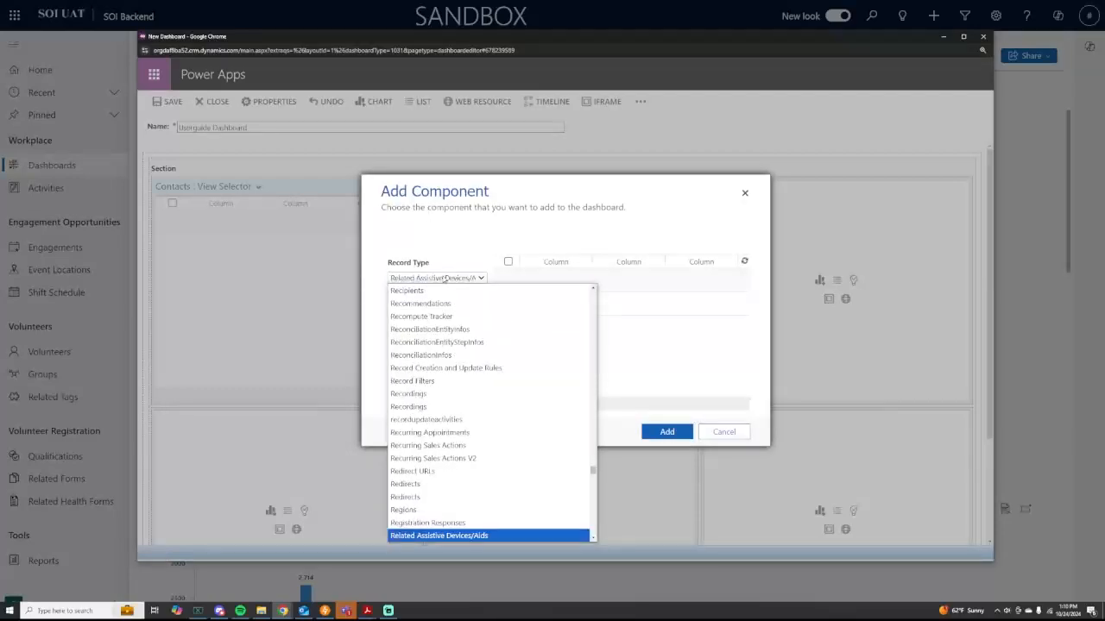
{"action": "scroll", "coordinate": [435, 318], "scroll_direction": "down", "scroll_amount": 2}
{"action": "left_click", "coordinate": [439, 478]}
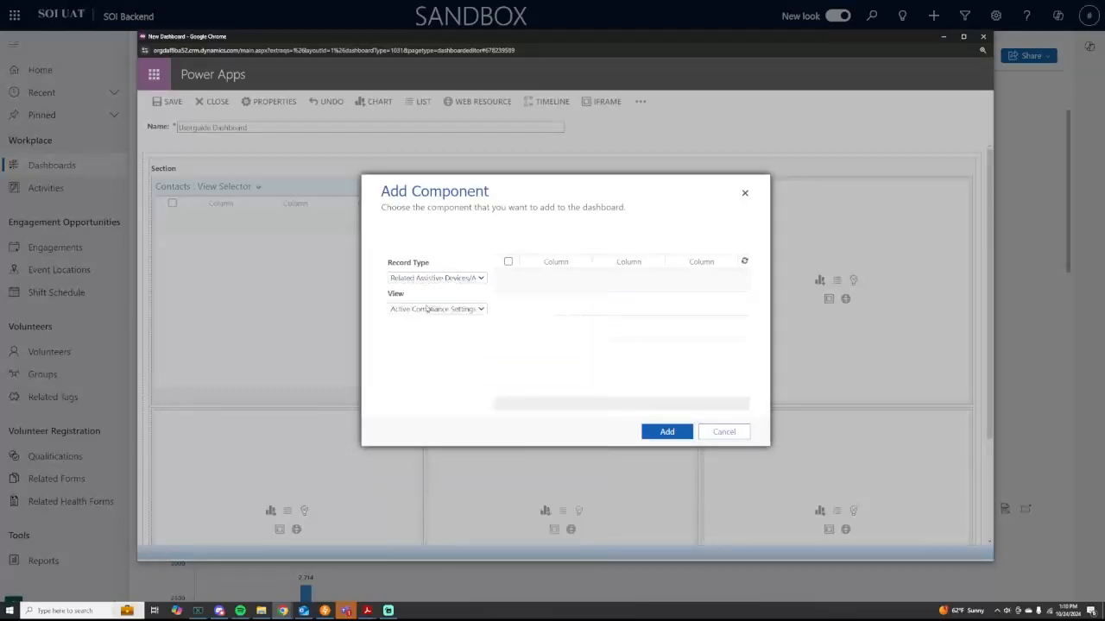
{"action": "left_click", "coordinate": [432, 309]}
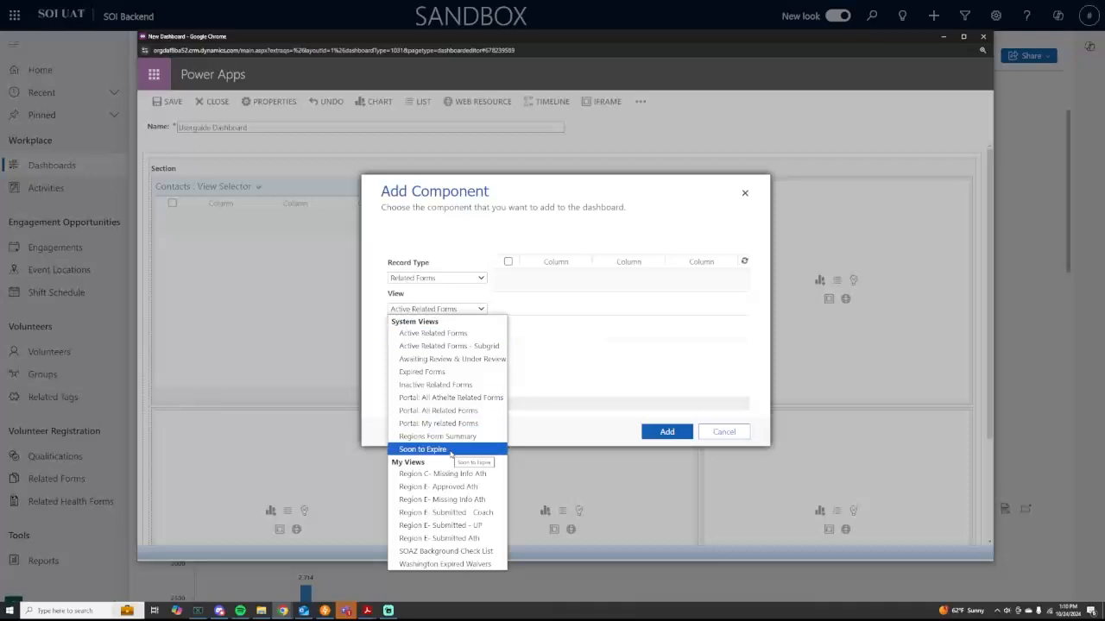
{"action": "left_click", "coordinate": [440, 450]}
{"action": "left_click", "coordinate": [661, 431]}
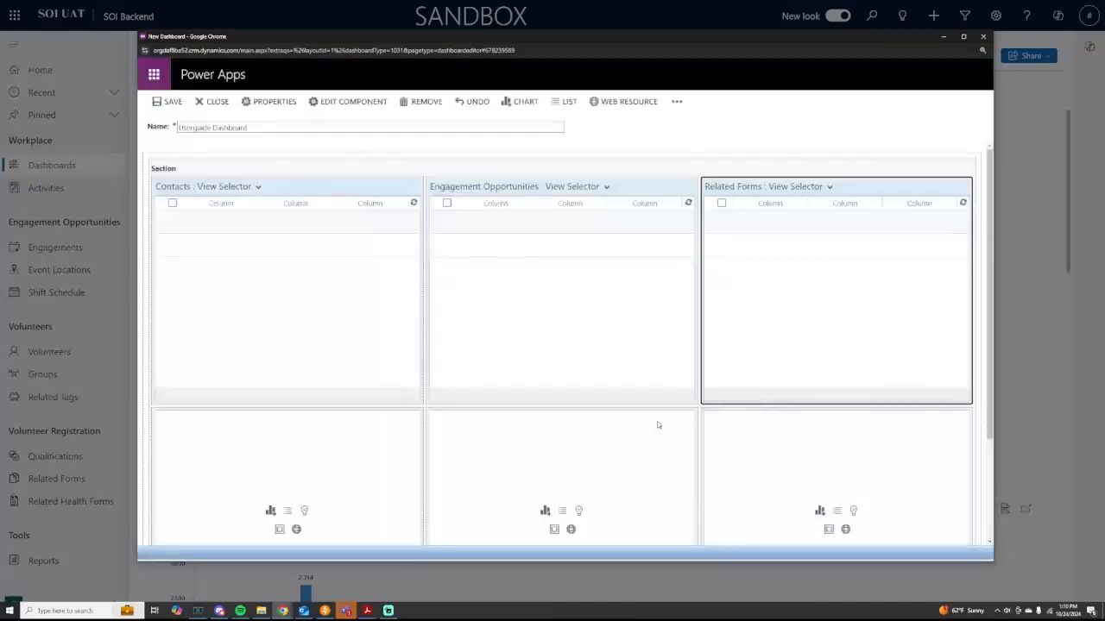
{"action": "scroll", "coordinate": [518, 436], "scroll_direction": "down", "scroll_amount": 1}
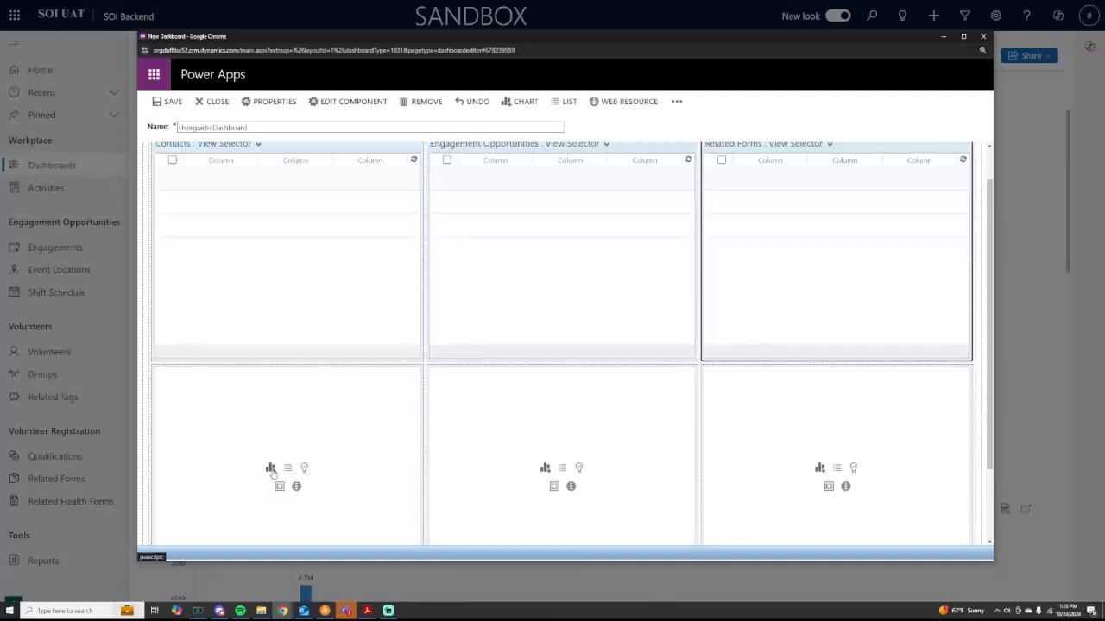
Step: Start a chart in the empty lower-left cell and set its record type to Contact
{"action": "left_click", "coordinate": [271, 468]}
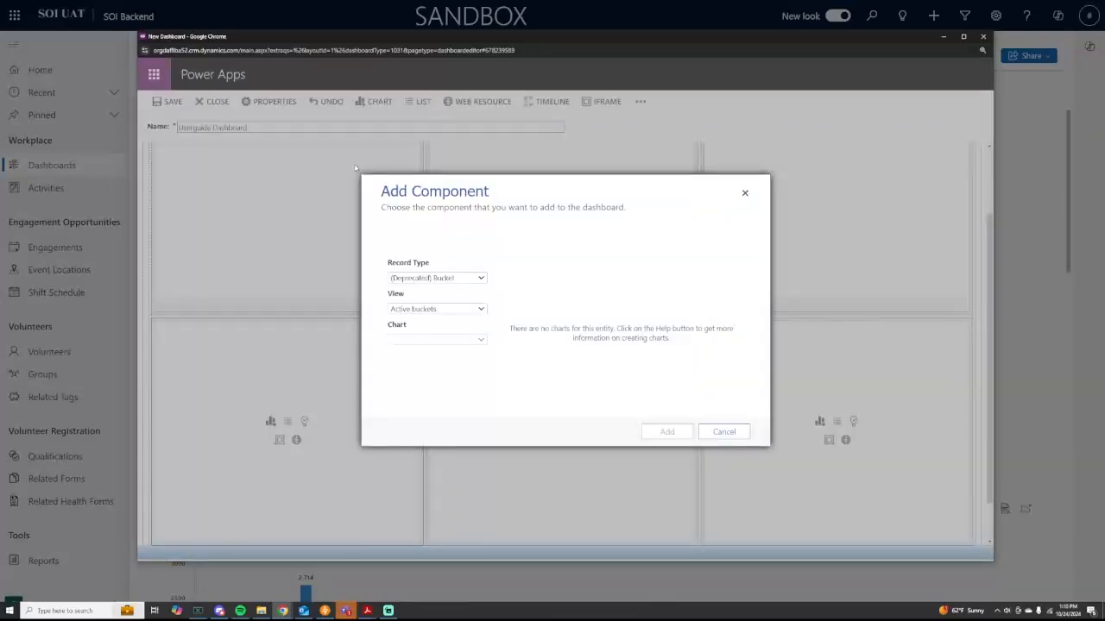
{"action": "left_click", "coordinate": [463, 277]}
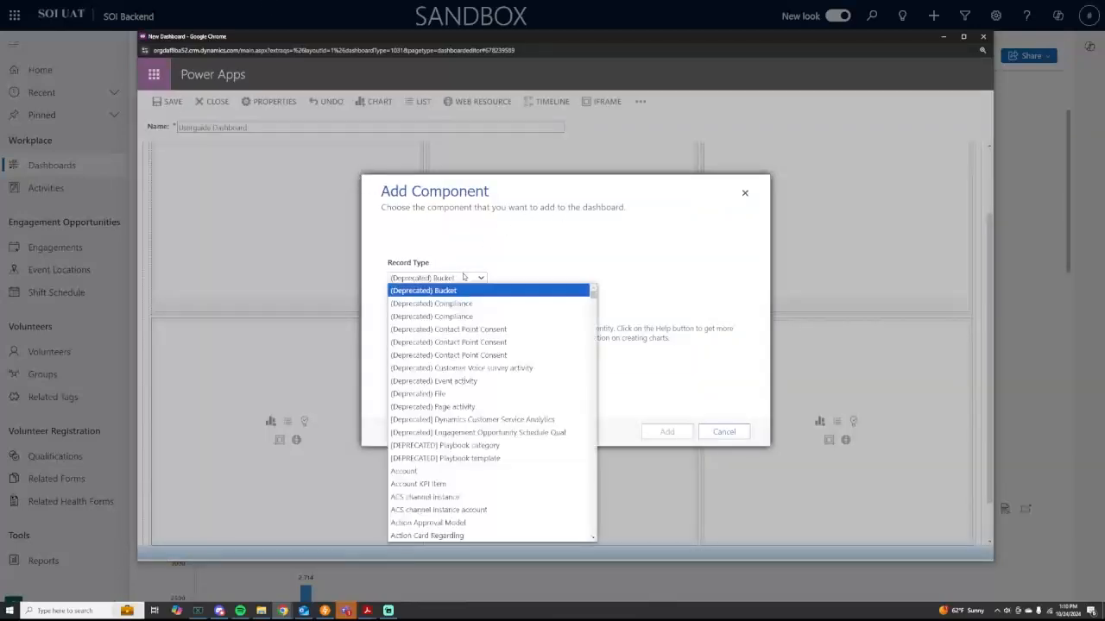
{"action": "type", "text": "cont"}
{"action": "scroll", "coordinate": [445, 453], "scroll_direction": "down", "scroll_amount": 2}
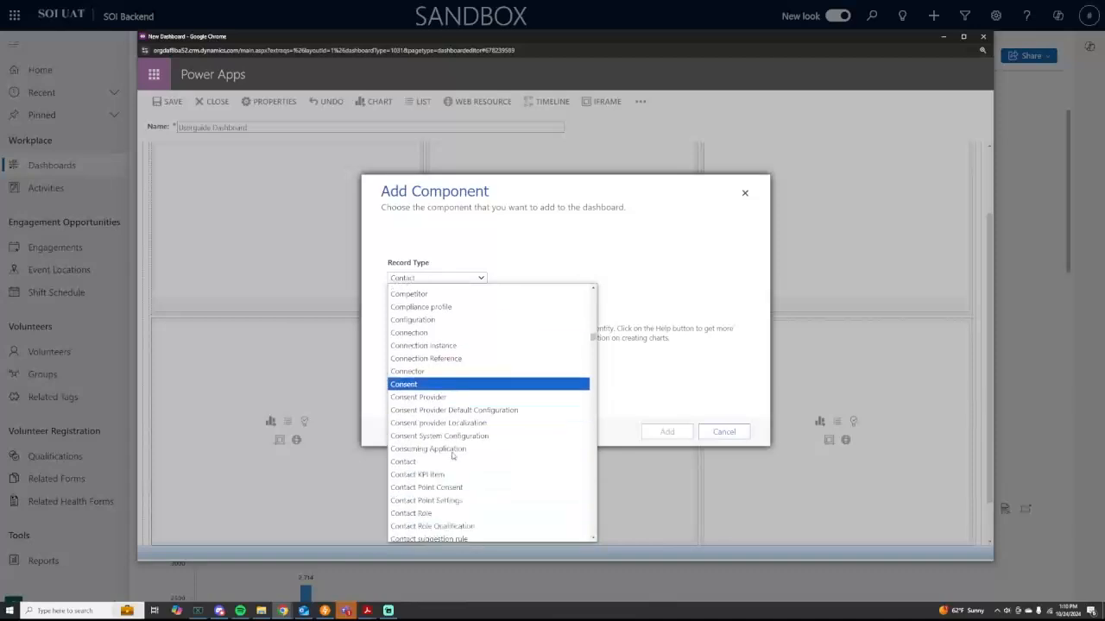
{"action": "scroll", "coordinate": [443, 390], "scroll_direction": "down", "scroll_amount": 4}
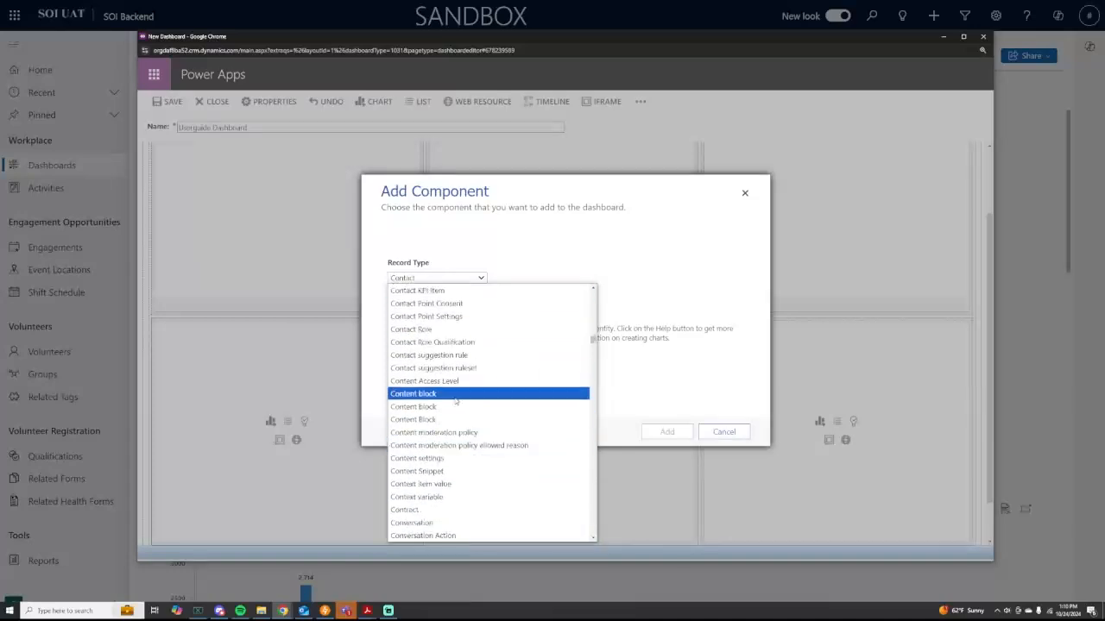
{"action": "scroll", "coordinate": [443, 390], "scroll_direction": "up", "scroll_amount": 2}
{"action": "left_click", "coordinate": [439, 364]}
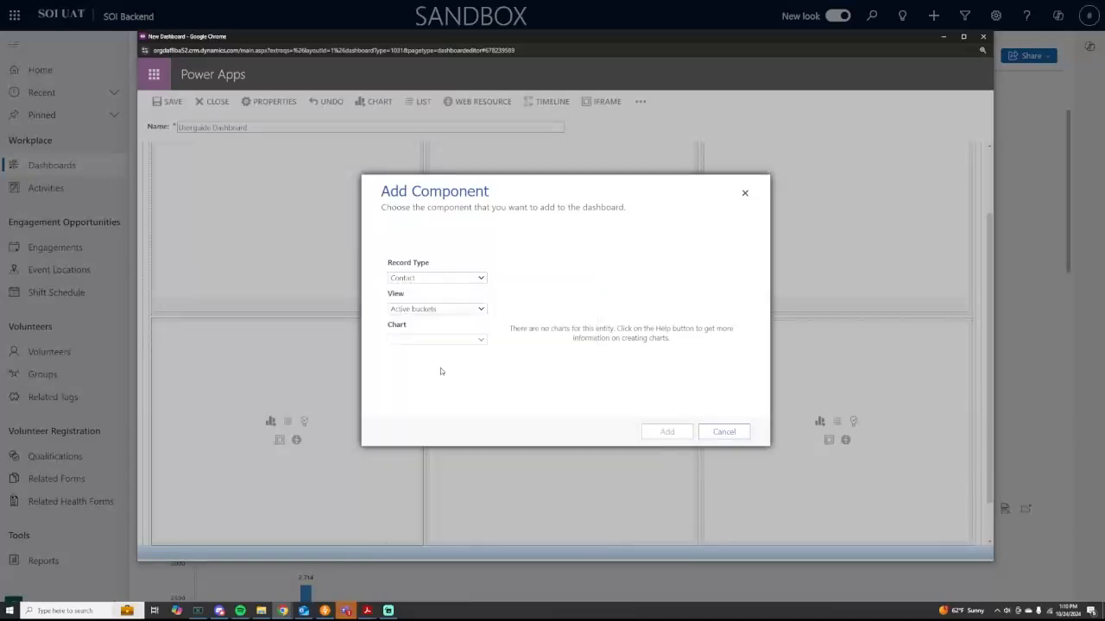
Step: Select the All Athletes - Gender contact view
{"action": "left_click", "coordinate": [440, 309]}
{"action": "left_click", "coordinate": [440, 309]}
{"action": "left_click", "coordinate": [440, 309]}
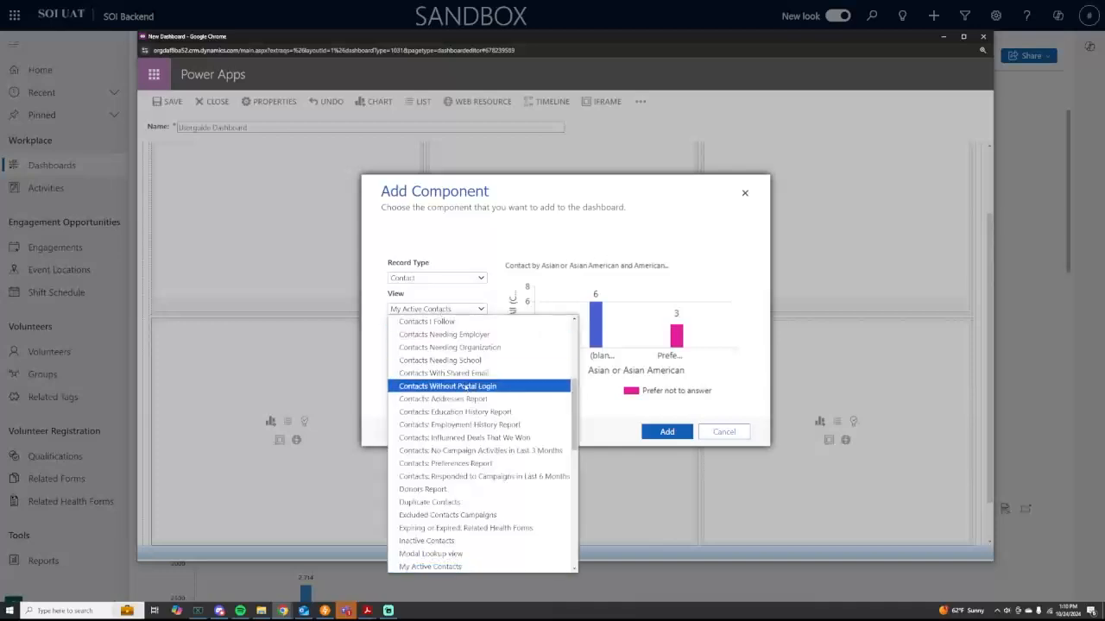
{"action": "scroll", "coordinate": [473, 414], "scroll_direction": "down", "scroll_amount": 5}
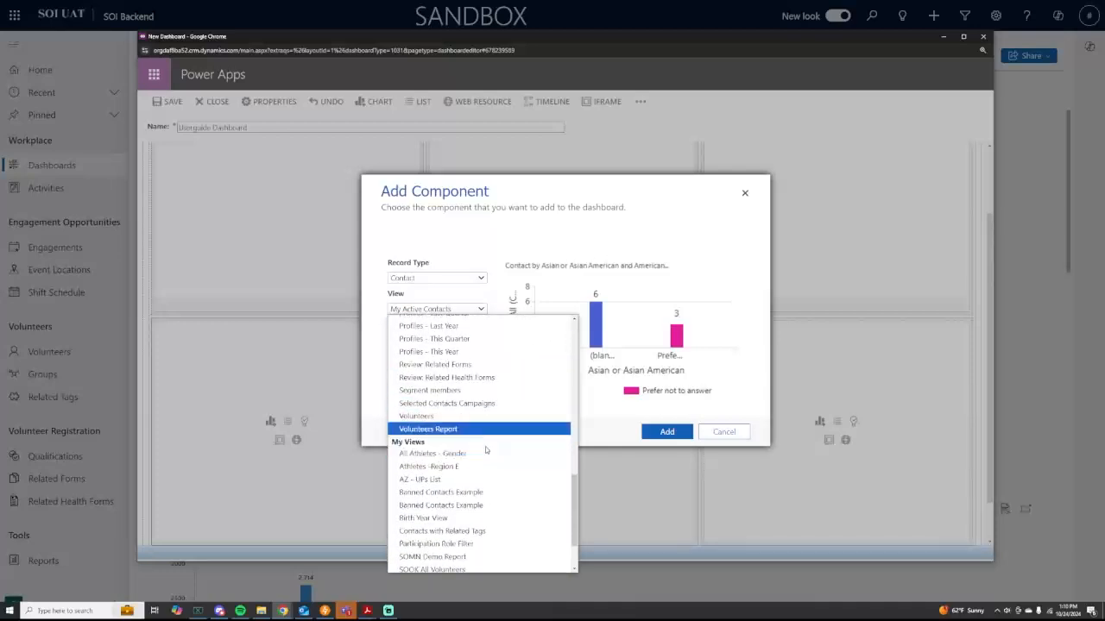
{"action": "scroll", "coordinate": [498, 455], "scroll_direction": "up", "scroll_amount": 1}
{"action": "scroll", "coordinate": [498, 455], "scroll_direction": "up", "scroll_amount": 1}
{"action": "left_click", "coordinate": [474, 541]}
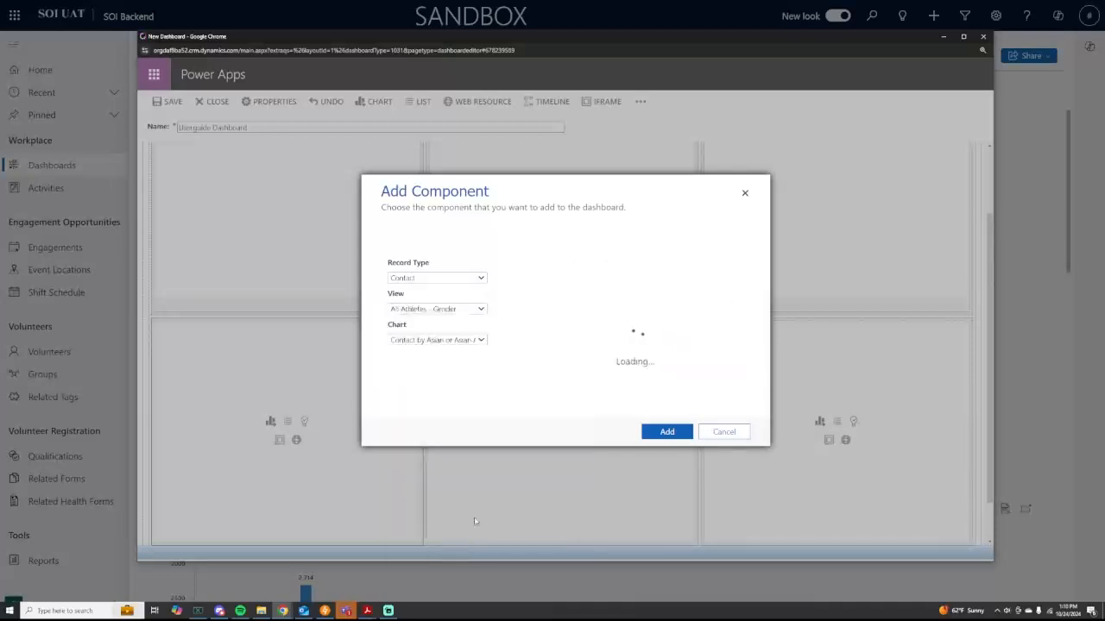
Step: Choose the Gender Demographic chart, switch its view to All Athletes, and add it
{"action": "left_click", "coordinate": [449, 342]}
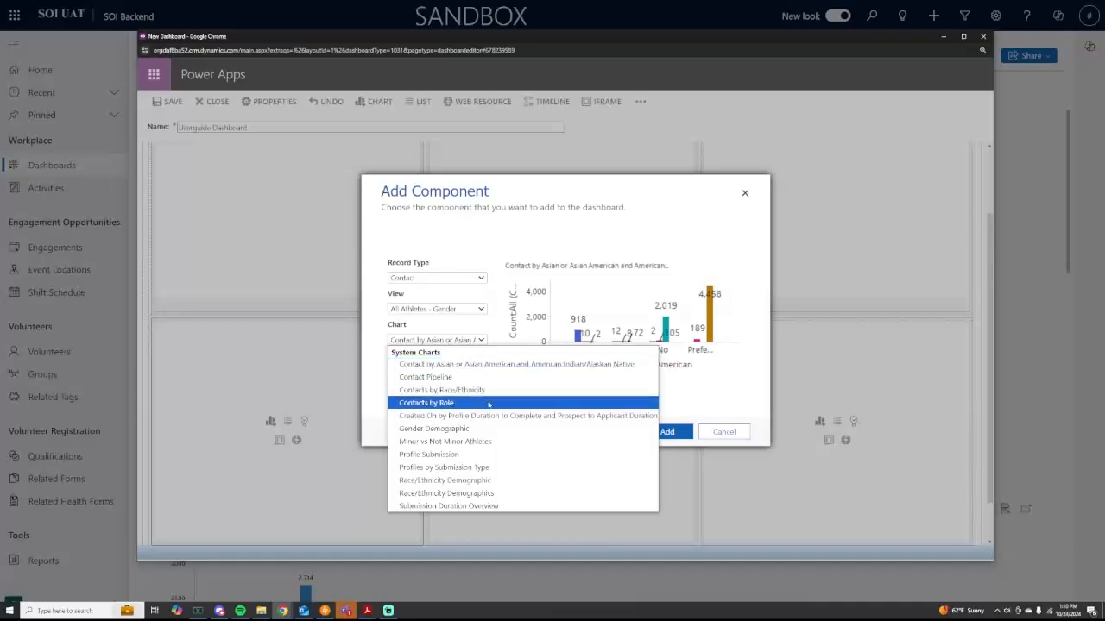
{"action": "left_click", "coordinate": [485, 431]}
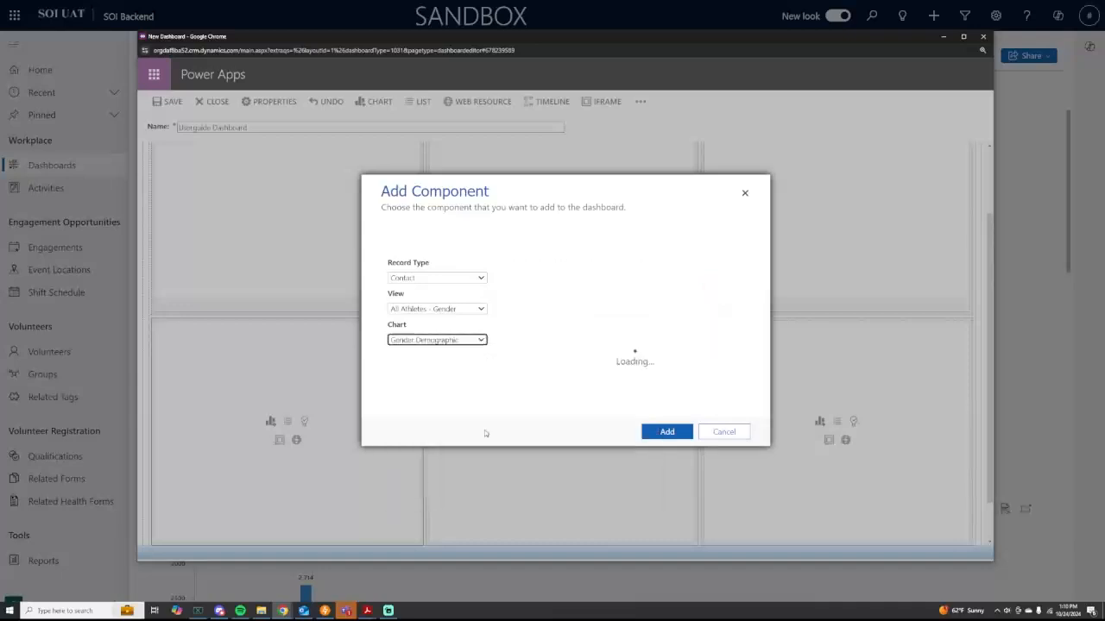
{"action": "left_click", "coordinate": [457, 312]}
{"action": "scroll", "coordinate": [457, 345], "scroll_direction": "up", "scroll_amount": 10}
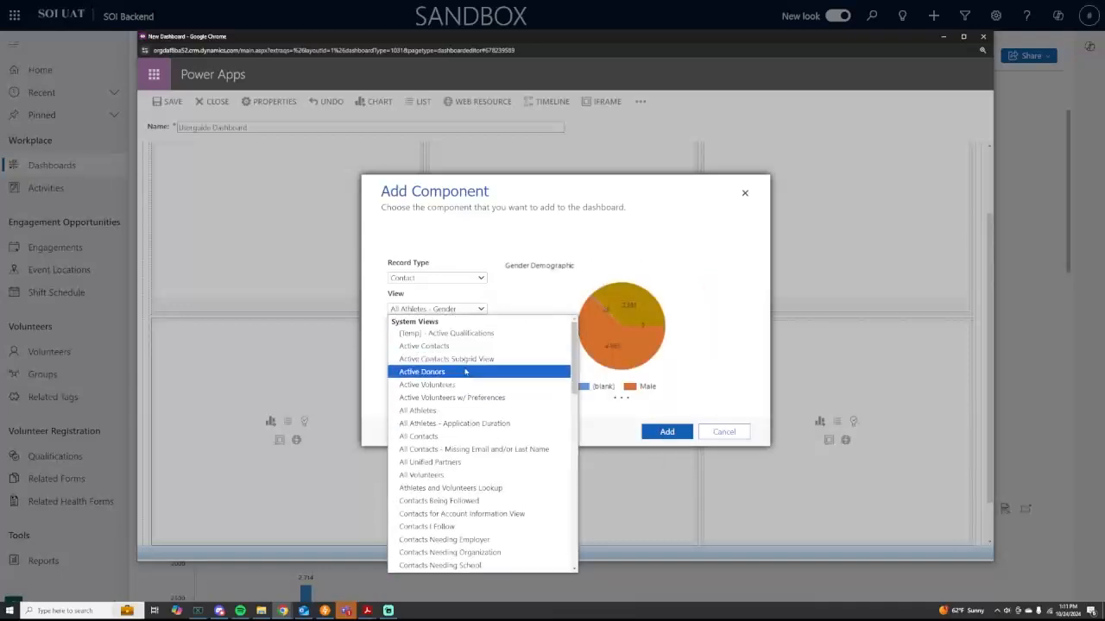
{"action": "left_click", "coordinate": [458, 410]}
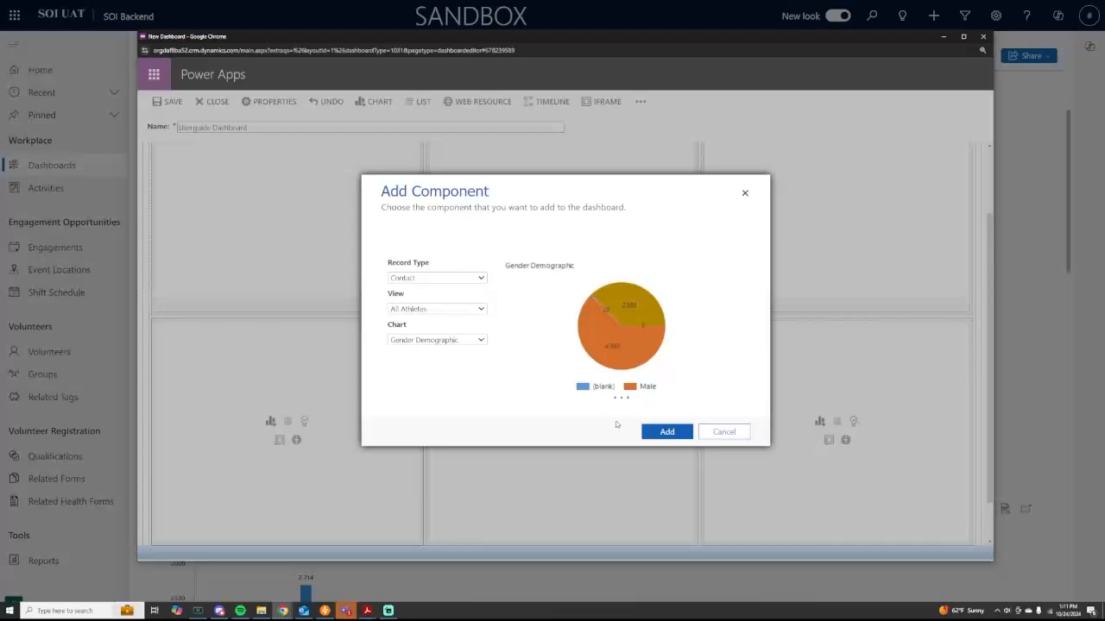
{"action": "left_click", "coordinate": [667, 431]}
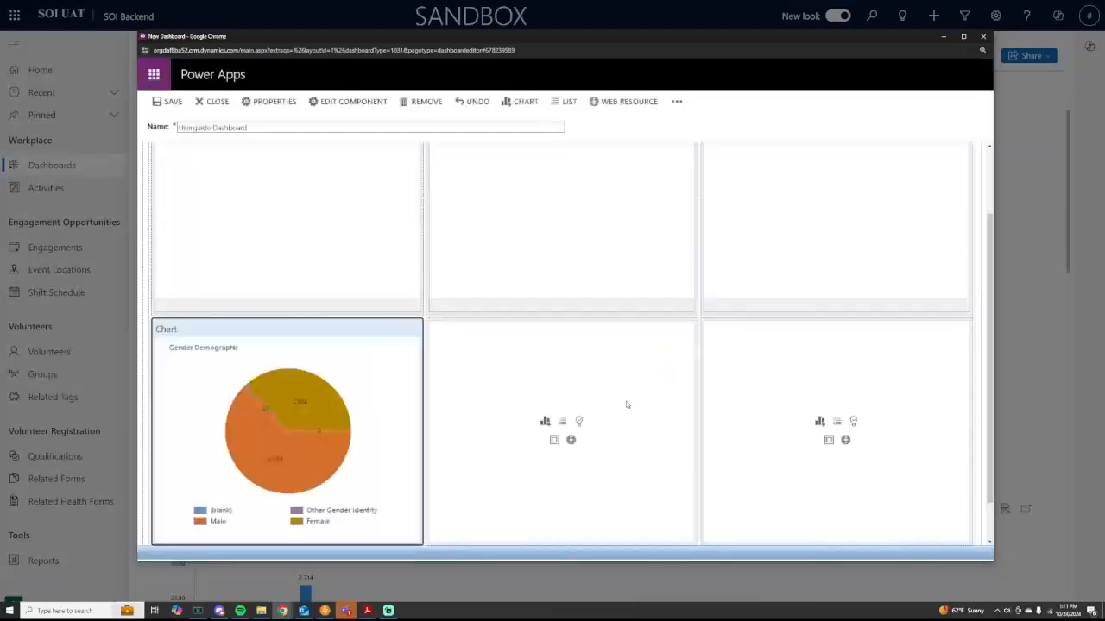
Step: Start a chart in another empty cell, trying Related Form with the Soon to Expire view
{"action": "left_click", "coordinate": [549, 426]}
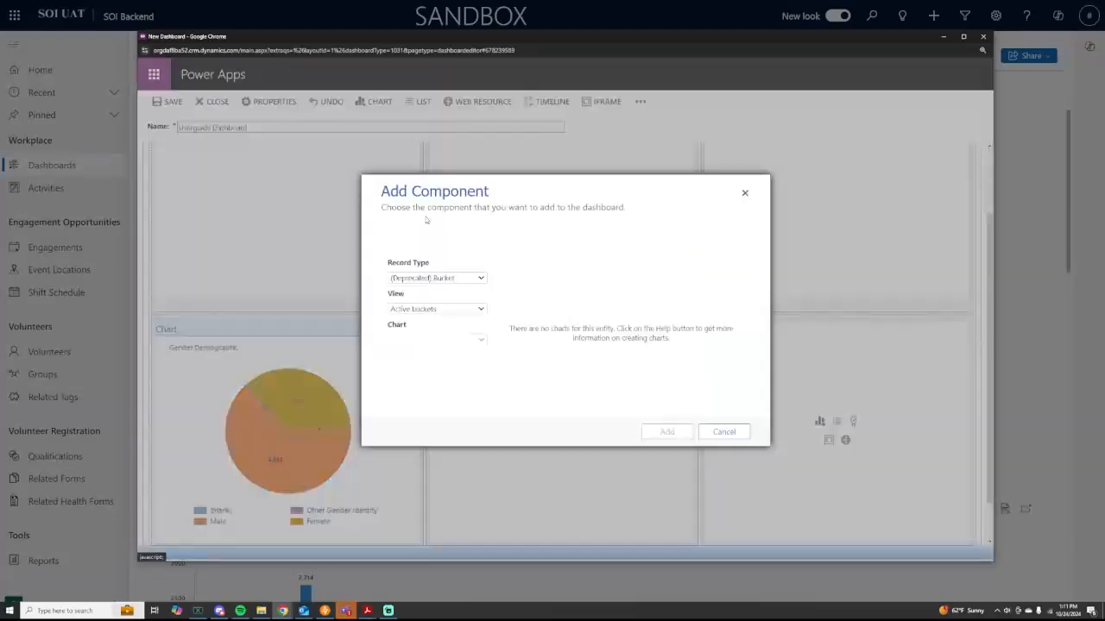
{"action": "left_click", "coordinate": [427, 279]}
{"action": "type", "text": "rel"}
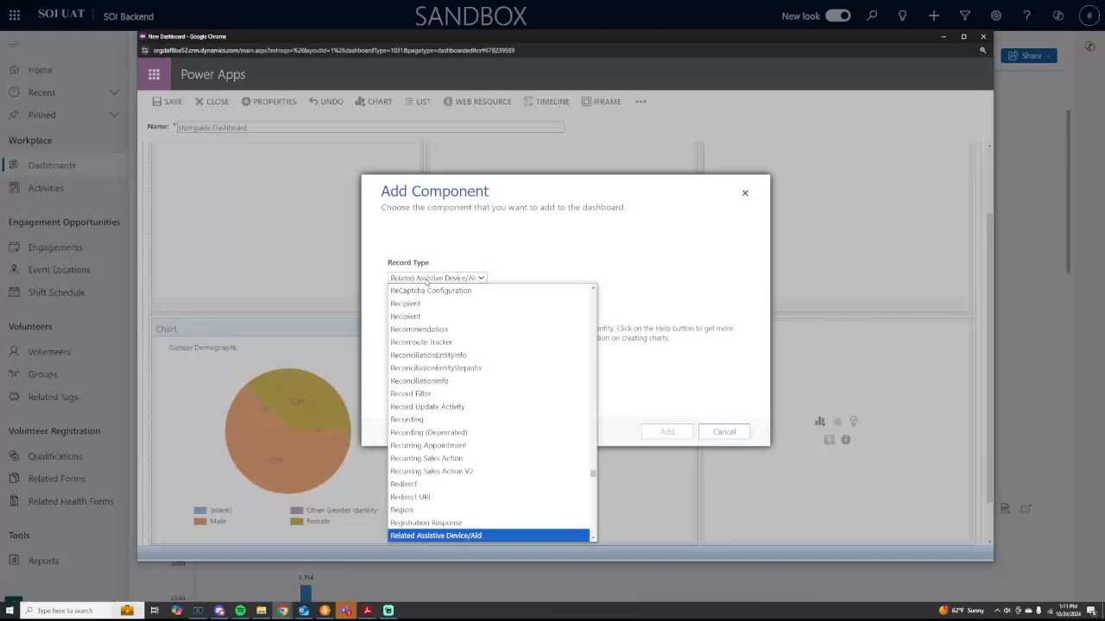
{"action": "scroll", "coordinate": [434, 381], "scroll_direction": "down", "scroll_amount": 1}
{"action": "left_click", "coordinate": [437, 475]}
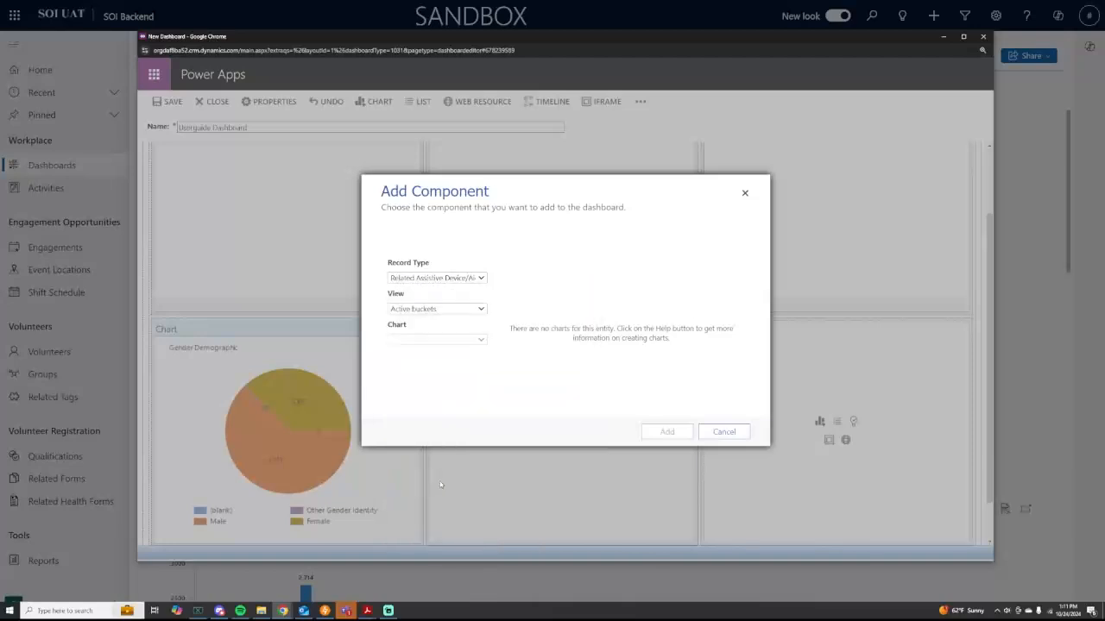
{"action": "left_click", "coordinate": [436, 311]}
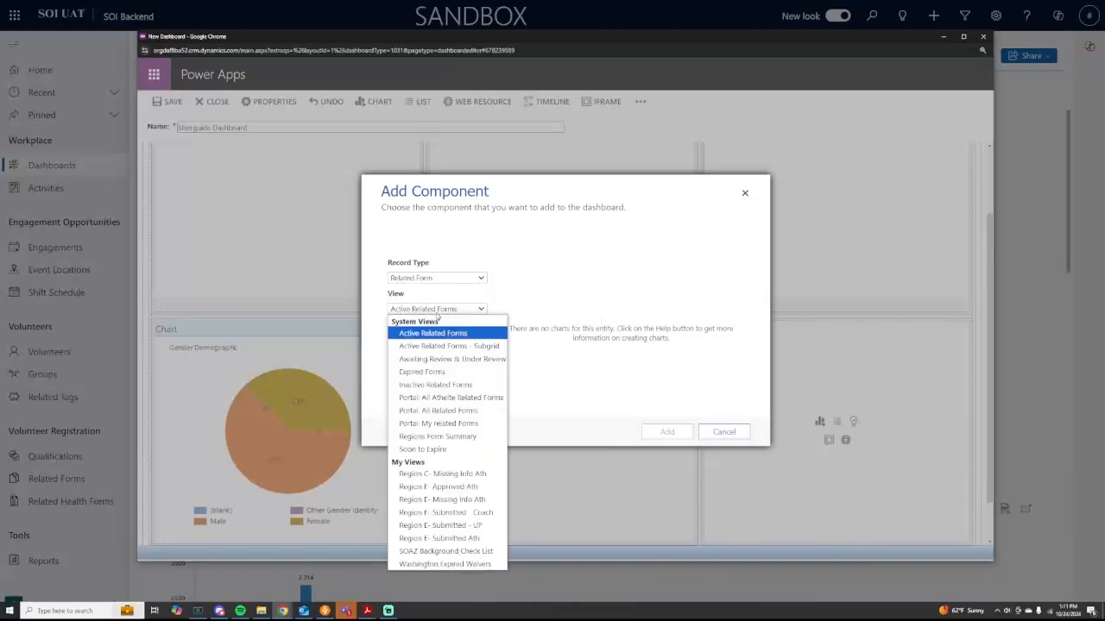
{"action": "left_click", "coordinate": [463, 449]}
Step: Switch the record type to Region and keep the Active Regions view
{"action": "left_click", "coordinate": [458, 310]}
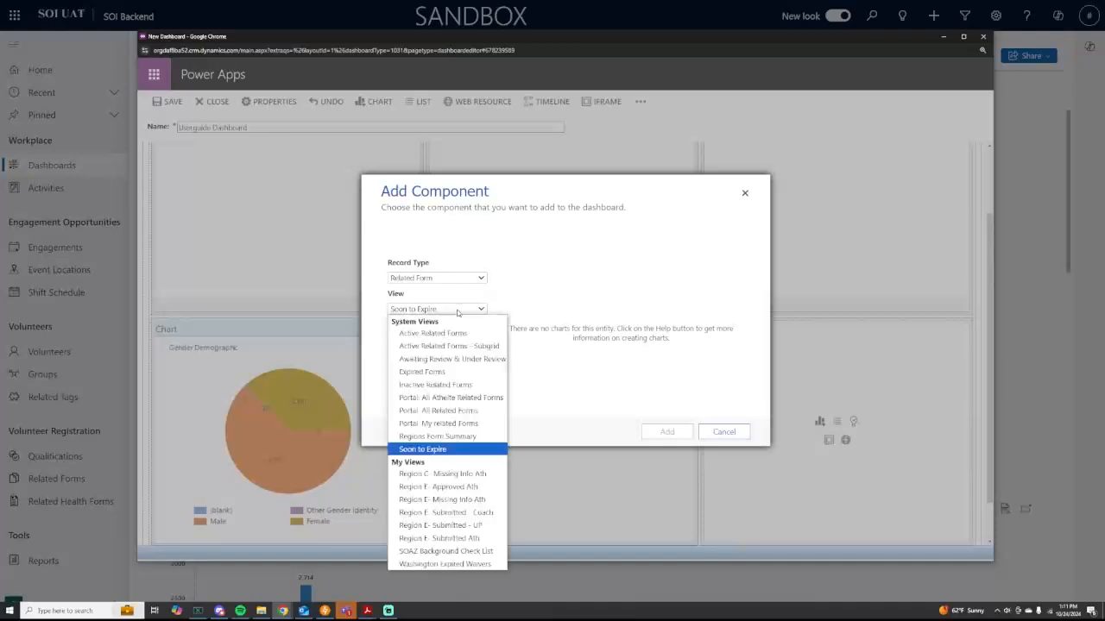
{"action": "left_click", "coordinate": [443, 336]}
{"action": "left_click", "coordinate": [447, 309]}
{"action": "left_click", "coordinate": [445, 278]}
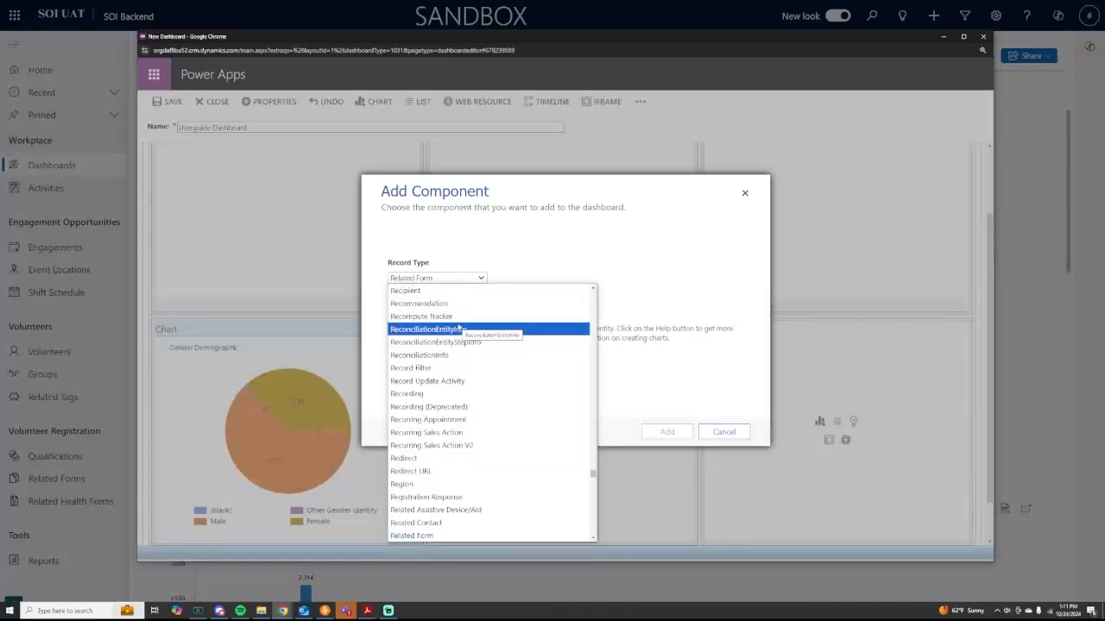
{"action": "left_click", "coordinate": [414, 484]}
{"action": "left_click", "coordinate": [432, 310]}
{"action": "left_click", "coordinate": [432, 344]}
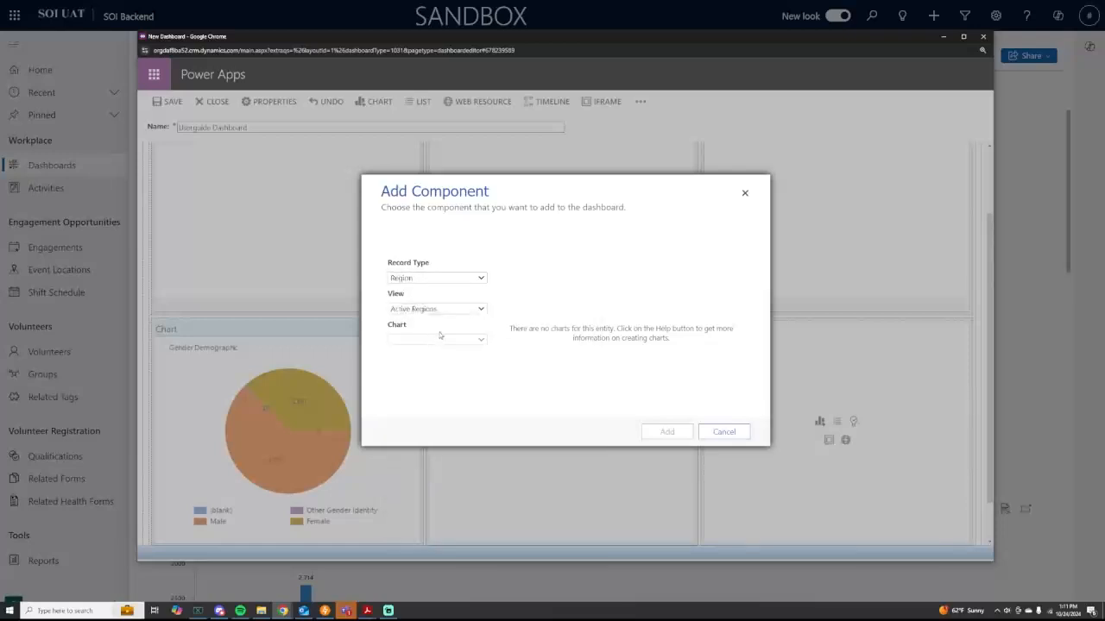
Step: Set the record type back to Contact and pick the All Contacts view
{"action": "left_click", "coordinate": [439, 280]}
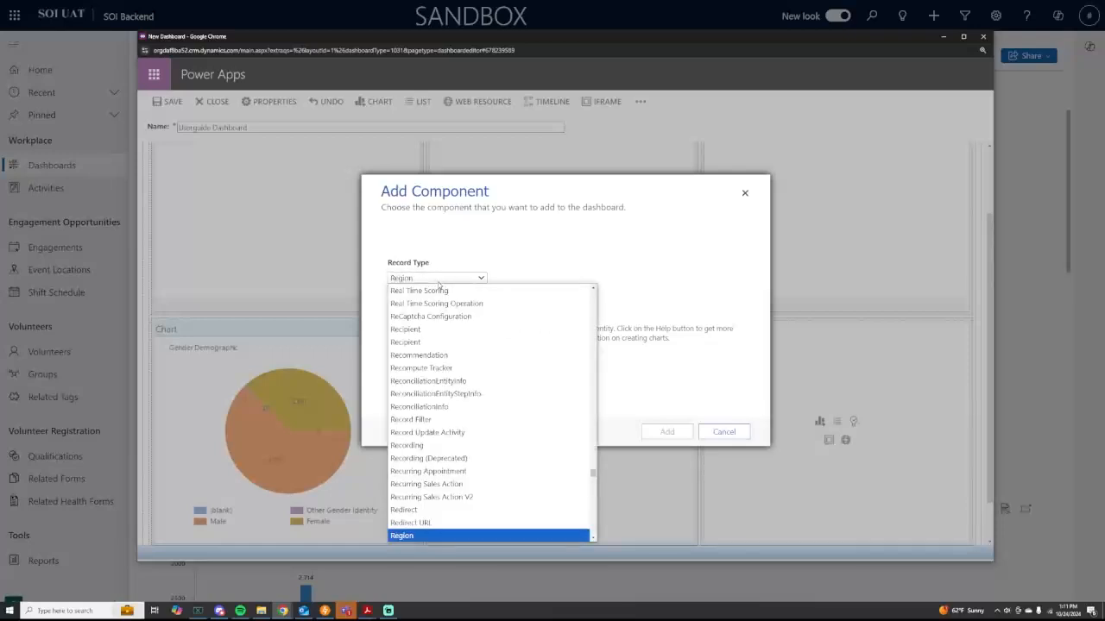
{"action": "type", "text": "contact"}
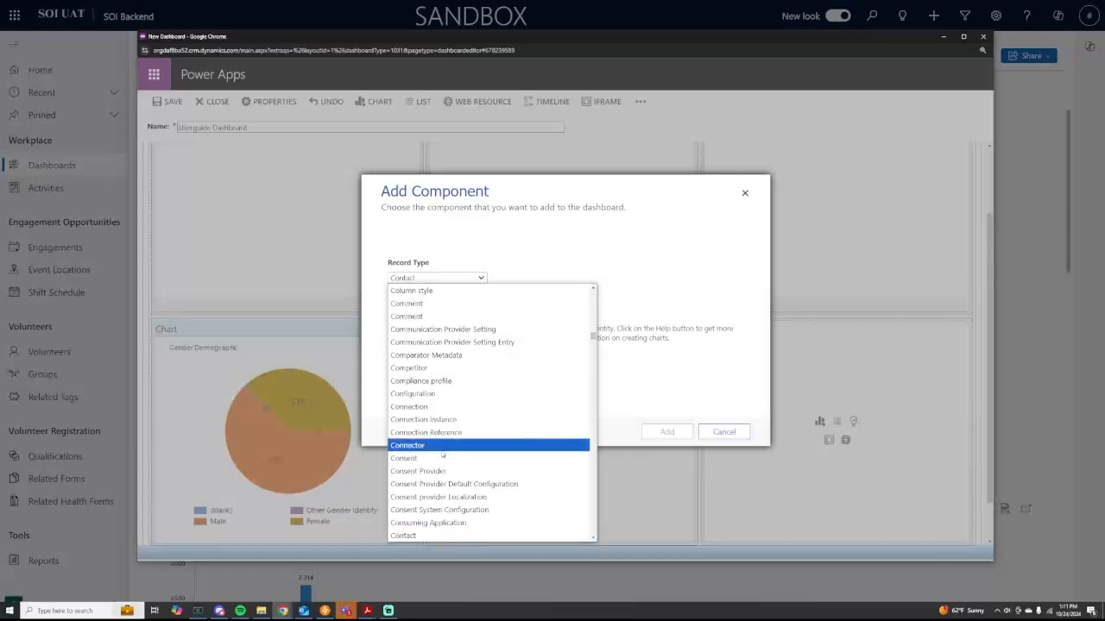
{"action": "key", "text": "Return"}
{"action": "left_click", "coordinate": [440, 310]}
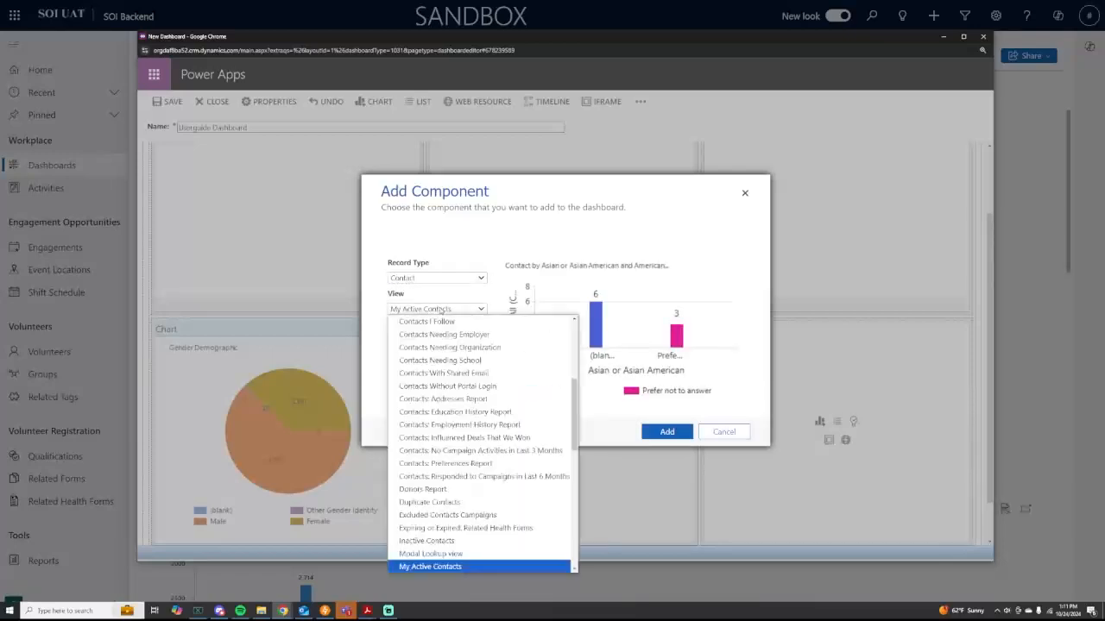
{"action": "scroll", "coordinate": [483, 388], "scroll_direction": "up", "scroll_amount": 10}
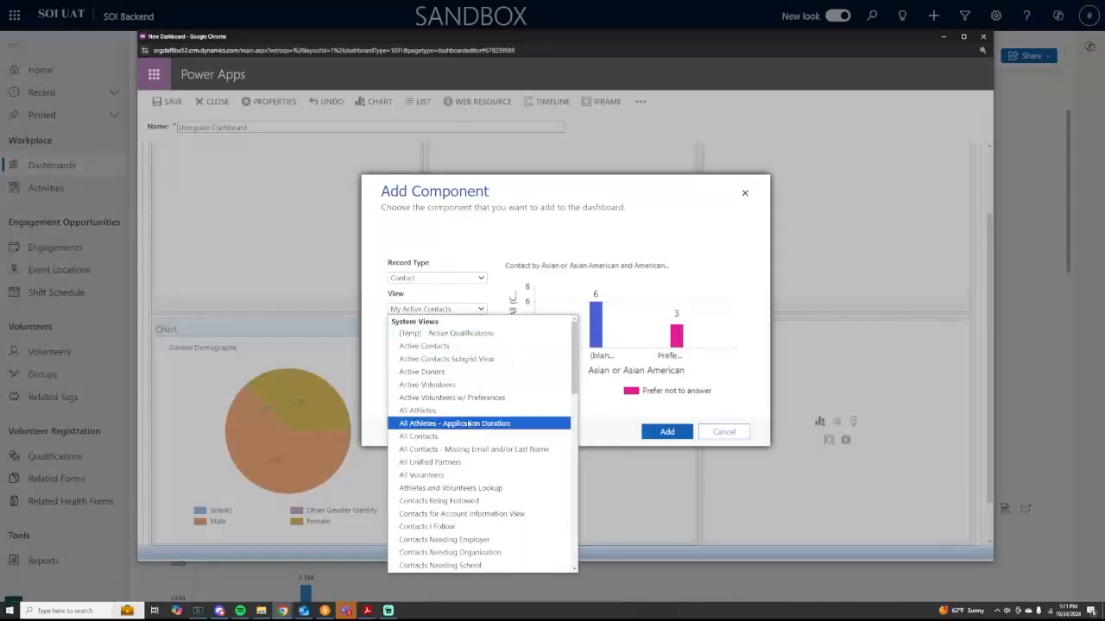
{"action": "left_click", "coordinate": [470, 385]}
{"action": "left_click", "coordinate": [455, 310]}
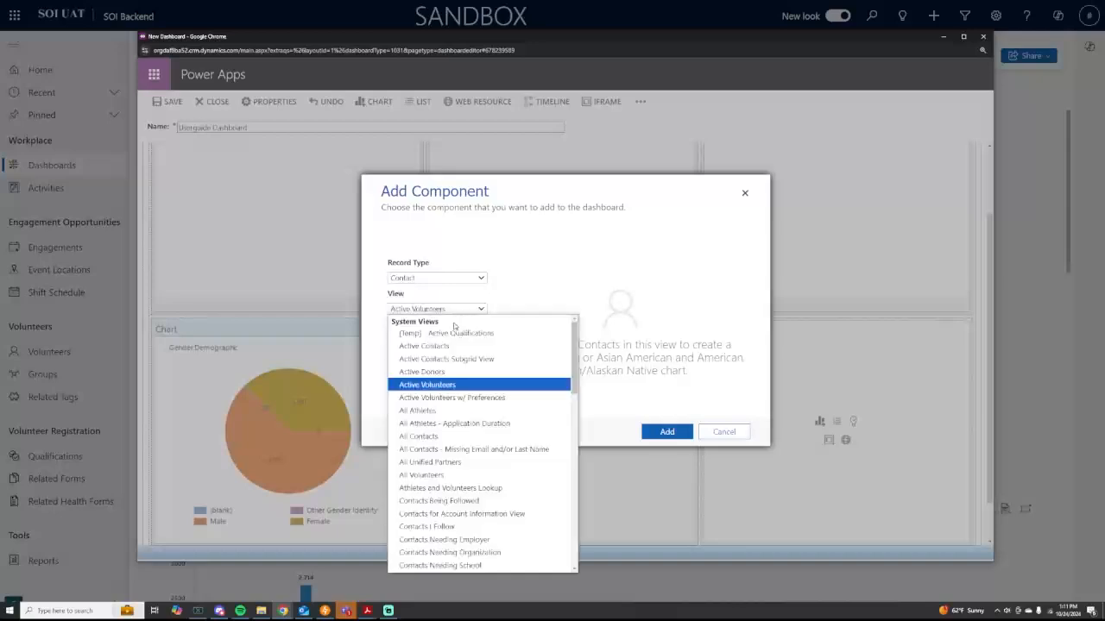
{"action": "left_click", "coordinate": [465, 437]}
Step: Choose the Minor vs Not Minor Athletes chart and add it to the dashboard
{"action": "left_click", "coordinate": [445, 340]}
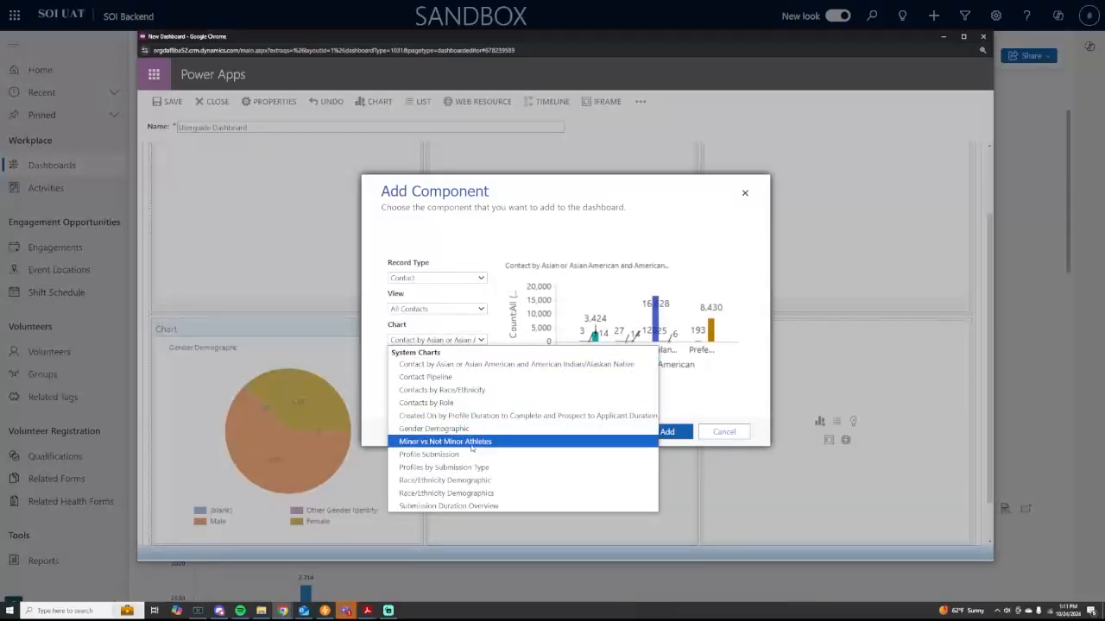
{"action": "left_click", "coordinate": [471, 442]}
{"action": "left_click", "coordinate": [666, 432]}
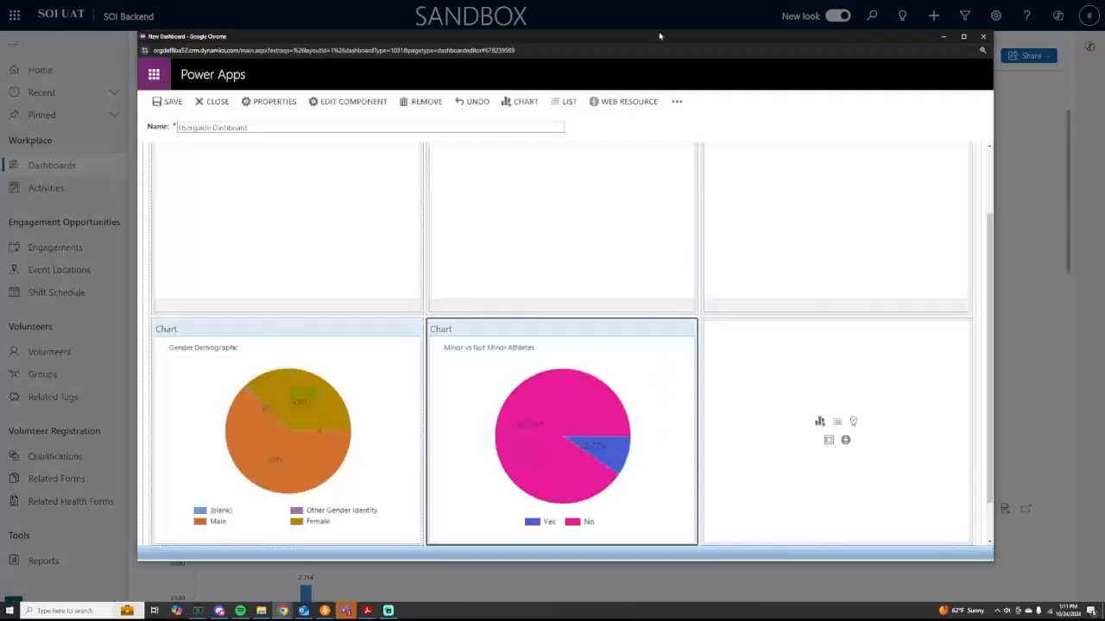
Step: Deselect the new chart and scroll the dashboard to review both pie charts
{"action": "scroll", "coordinate": [745, 356], "scroll_direction": "up", "scroll_amount": 3}
{"action": "scroll", "coordinate": [642, 264], "scroll_direction": "down", "scroll_amount": 2}
{"action": "scroll", "coordinate": [635, 259], "scroll_direction": "up", "scroll_amount": 2}
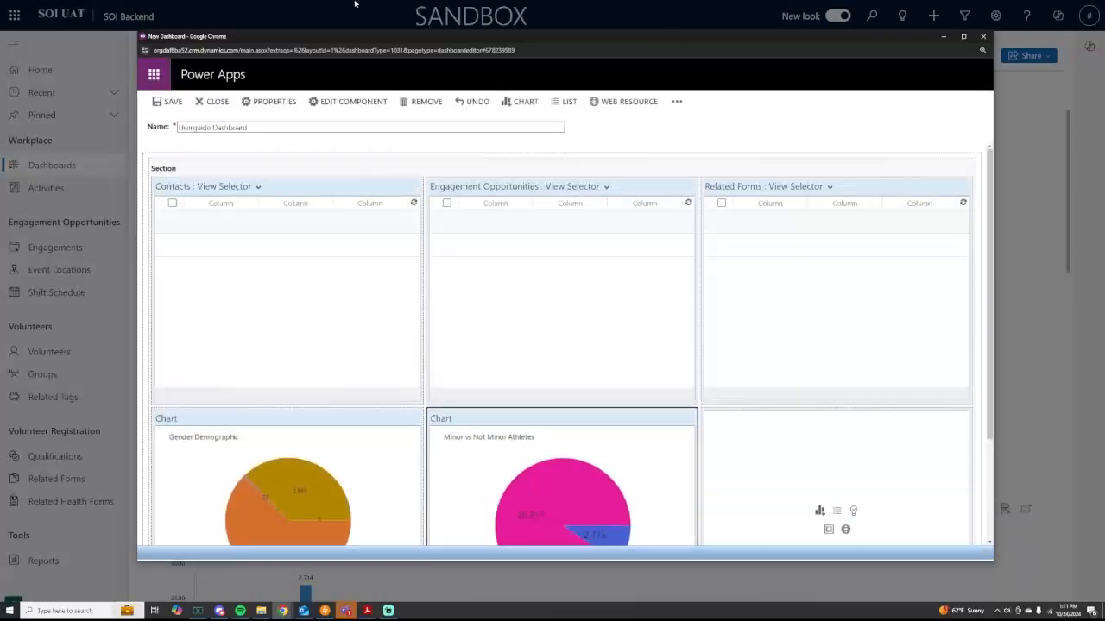
{"action": "scroll", "coordinate": [623, 343], "scroll_direction": "down", "scroll_amount": 3}
{"action": "left_click", "coordinate": [747, 506]}
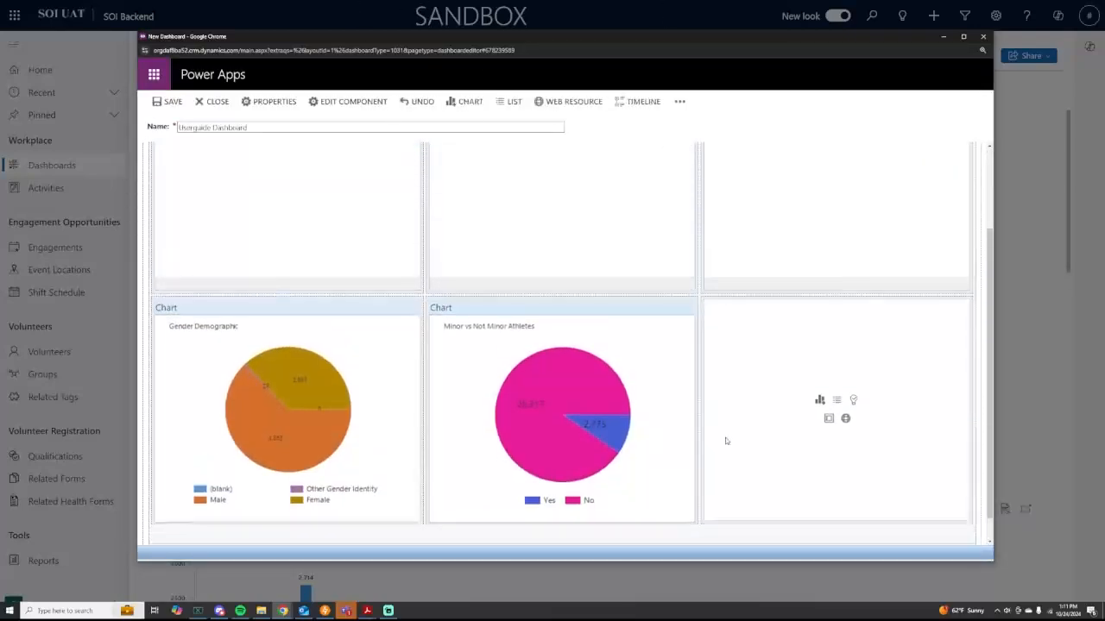
{"action": "scroll", "coordinate": [725, 441], "scroll_direction": "down", "scroll_amount": 1}
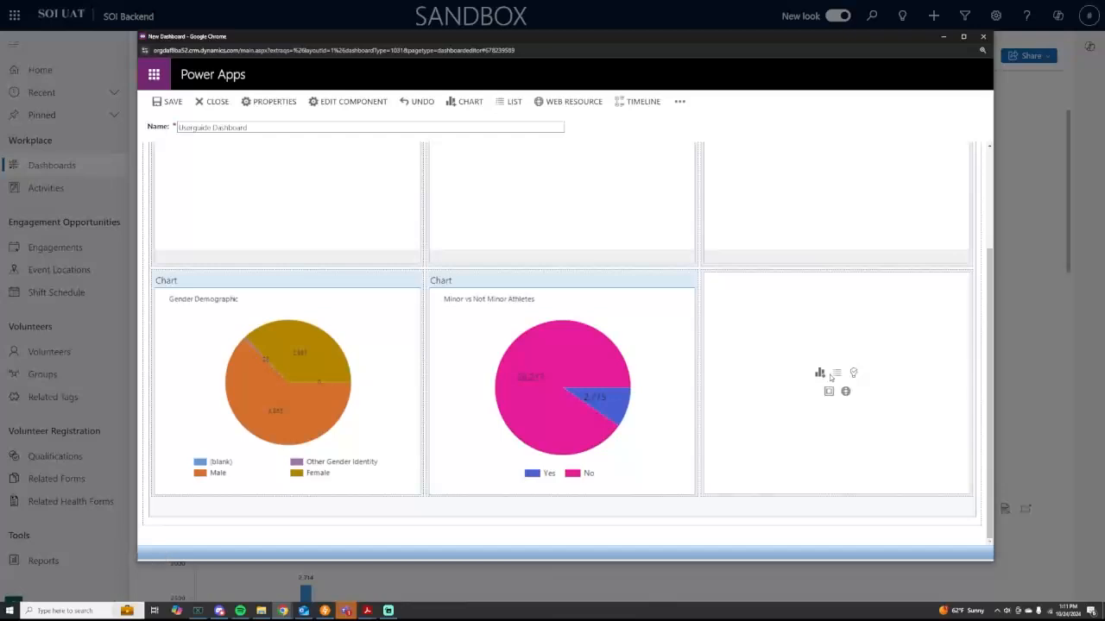
{"action": "scroll", "coordinate": [703, 351], "scroll_direction": "up", "scroll_amount": 2}
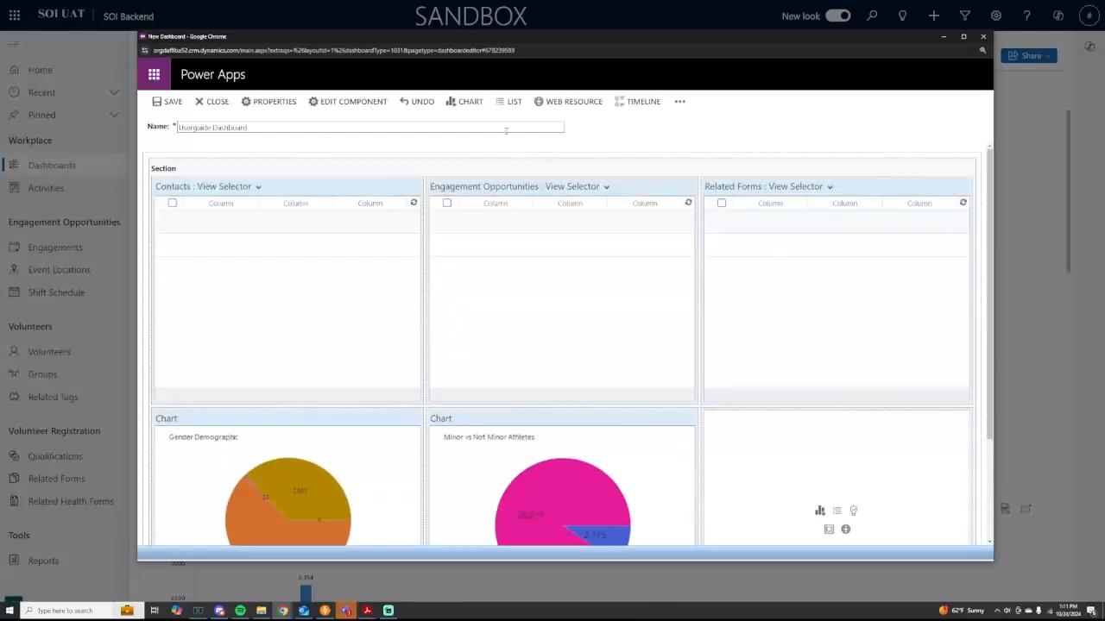
{"action": "scroll", "coordinate": [575, 386], "scroll_direction": "down", "scroll_amount": 3}
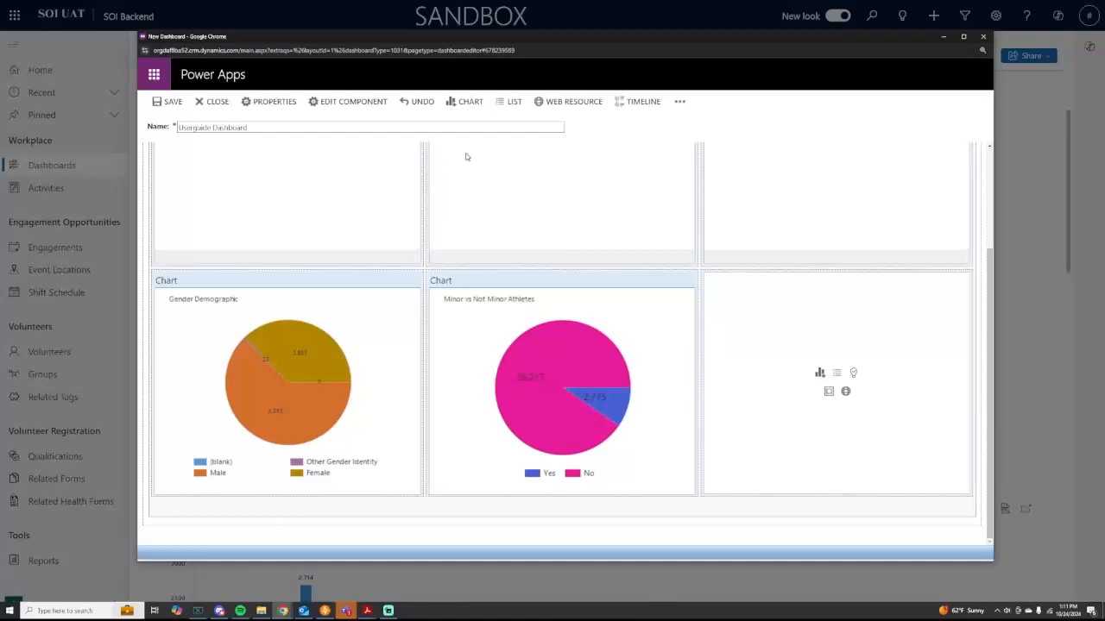
{"action": "left_click", "coordinate": [680, 104]}
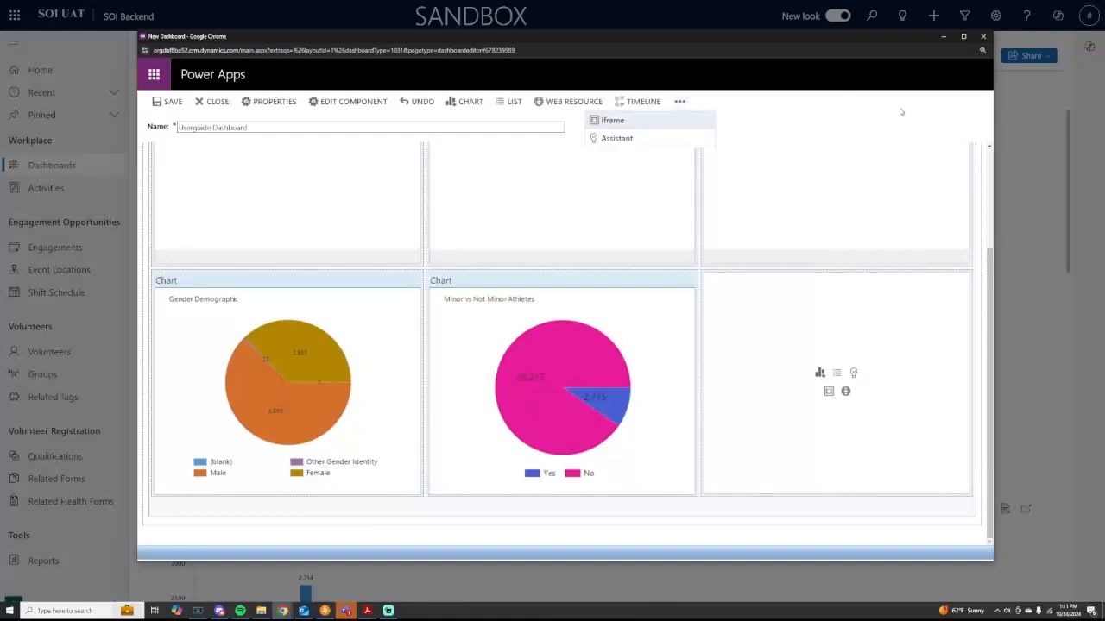
{"action": "left_click", "coordinate": [466, 103]}
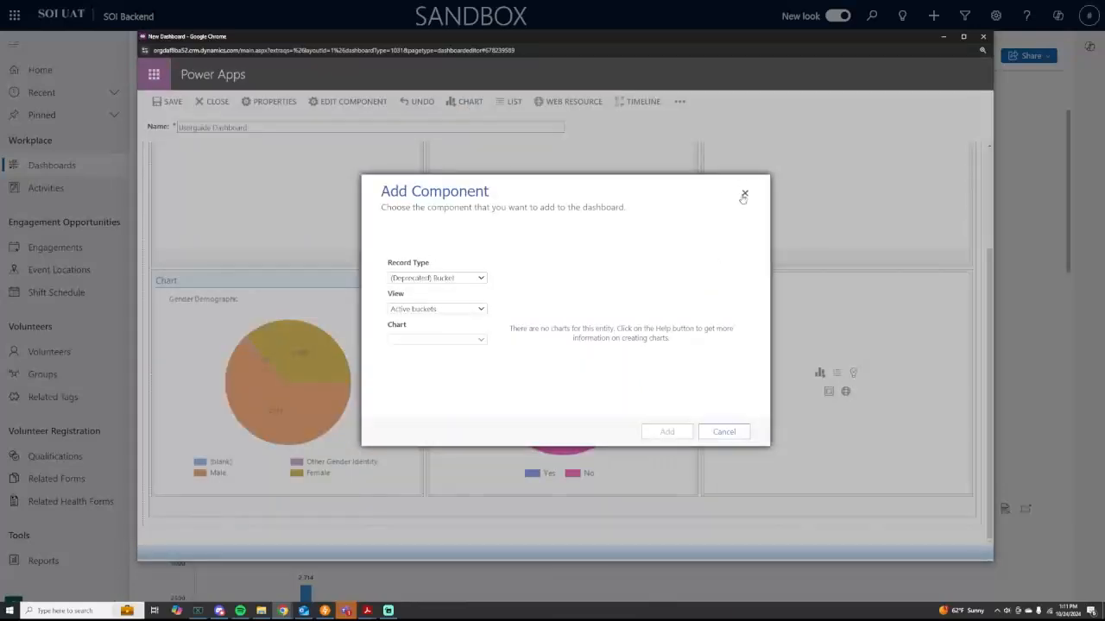
{"action": "left_click", "coordinate": [743, 194]}
{"action": "scroll", "coordinate": [535, 302], "scroll_direction": "up", "scroll_amount": 3}
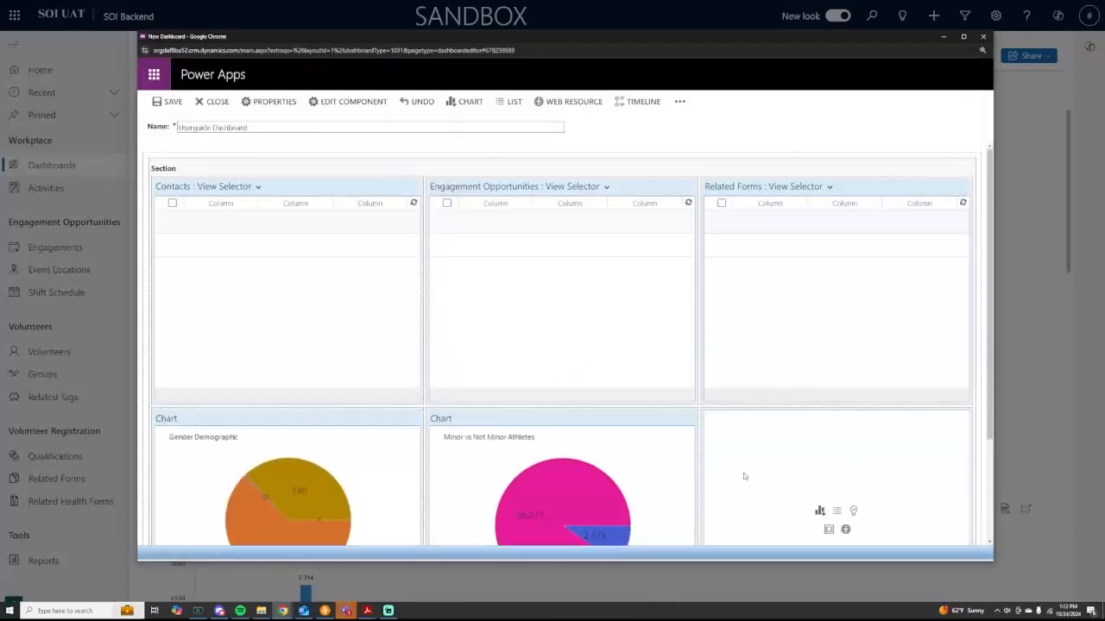
{"action": "scroll", "coordinate": [671, 350], "scroll_direction": "down", "scroll_amount": 2}
{"action": "scroll", "coordinate": [345, 258], "scroll_direction": "up", "scroll_amount": 2}
{"action": "left_click", "coordinate": [172, 102]}
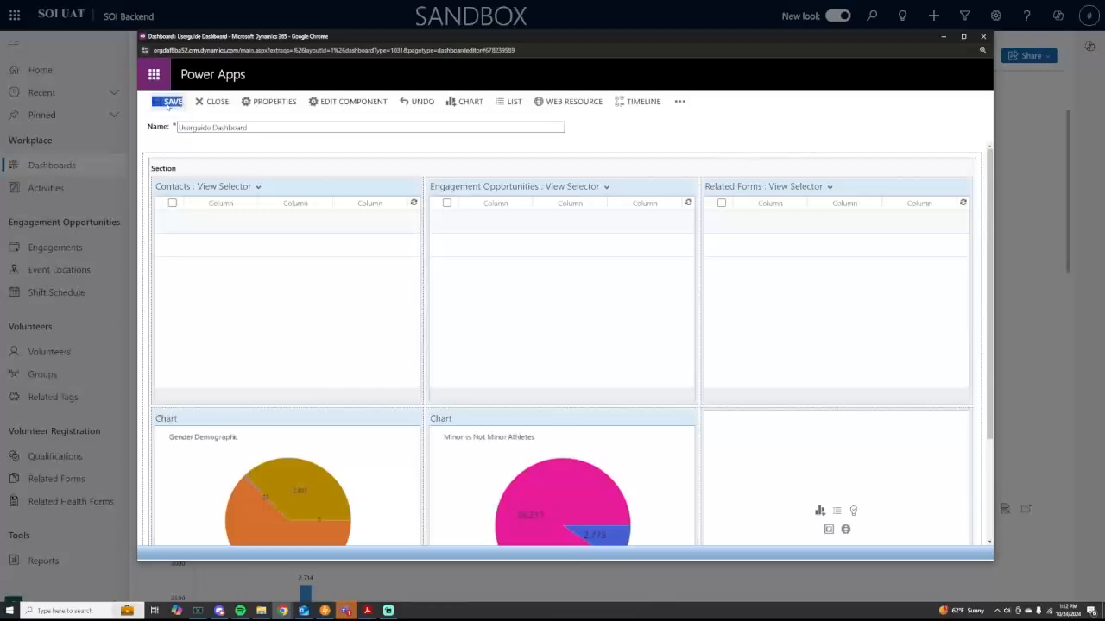
{"action": "left_click", "coordinate": [209, 102]}
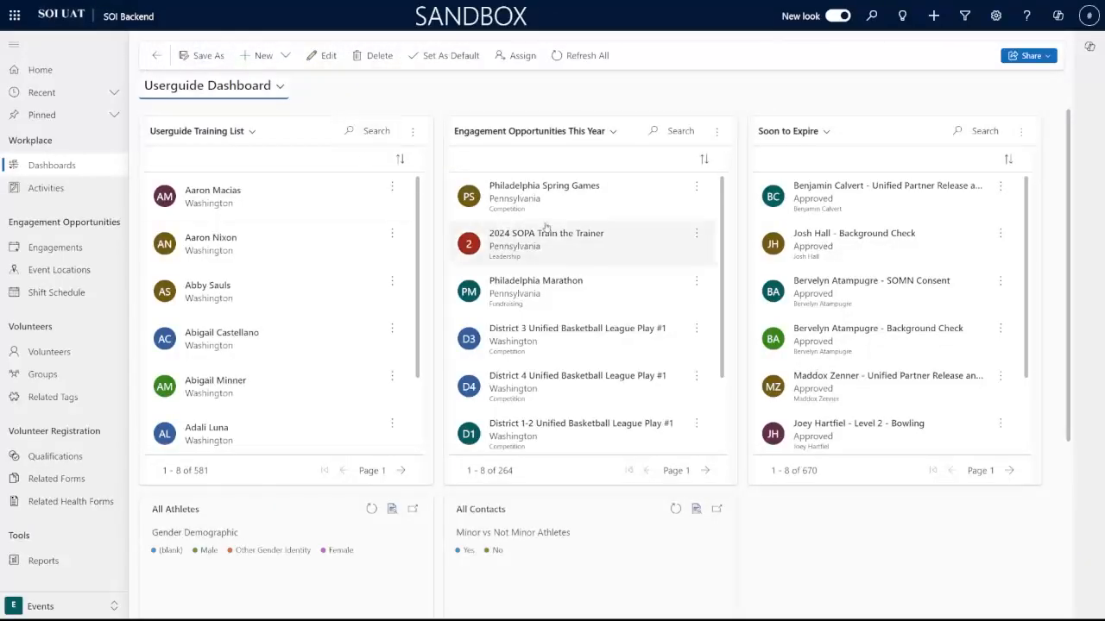
{"action": "scroll", "coordinate": [604, 285], "scroll_direction": "down", "scroll_amount": 1}
{"action": "scroll", "coordinate": [646, 278], "scroll_direction": "up", "scroll_amount": 1}
{"action": "scroll", "coordinate": [949, 345], "scroll_direction": "down", "scroll_amount": 2}
{"action": "scroll", "coordinate": [853, 502], "scroll_direction": "down", "scroll_amount": 3}
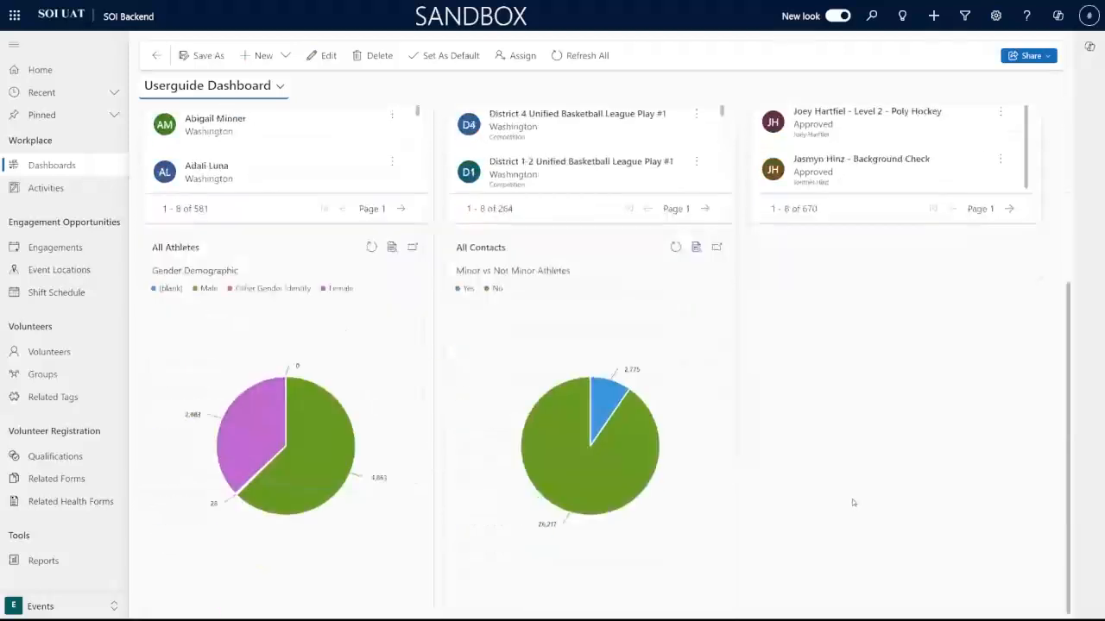
{"action": "scroll", "coordinate": [853, 502], "scroll_direction": "up", "scroll_amount": 3}
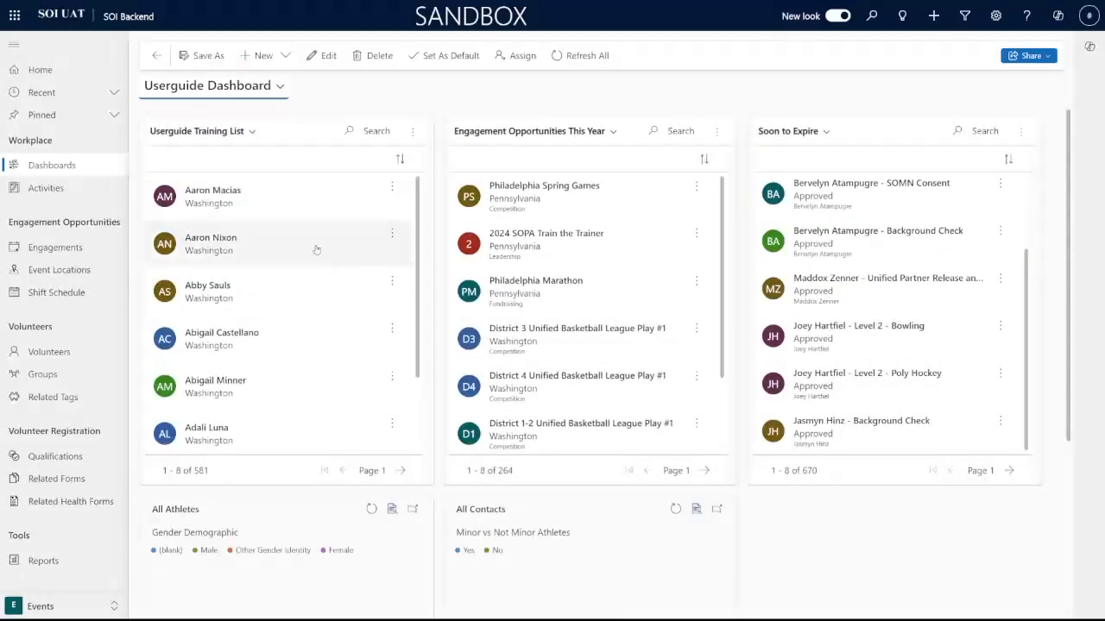
{"action": "scroll", "coordinate": [308, 276], "scroll_direction": "down", "scroll_amount": 1}
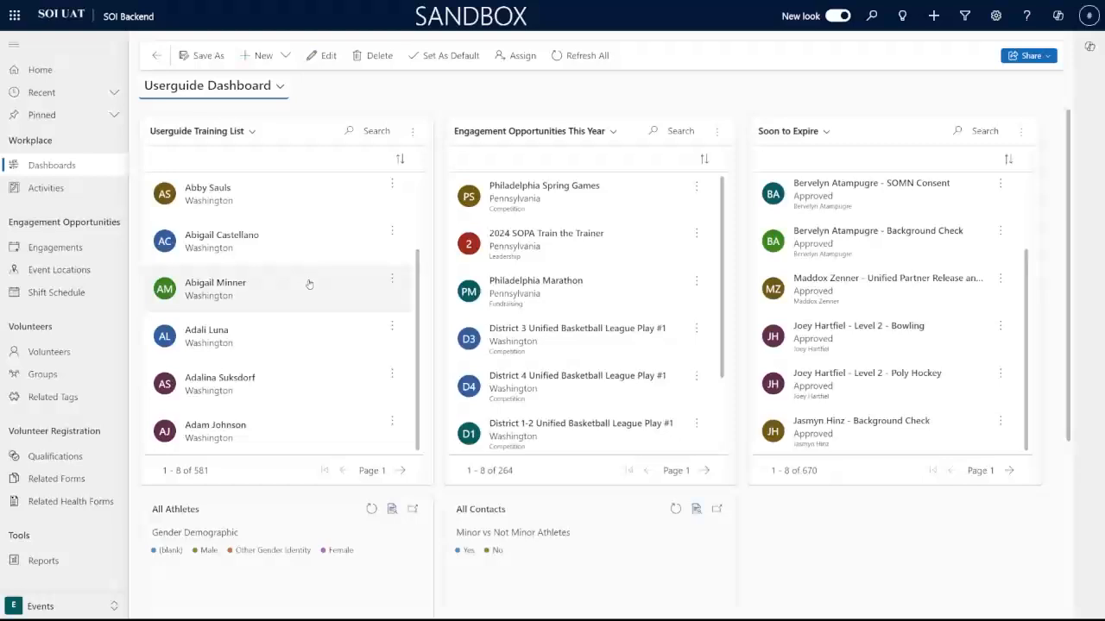
{"action": "scroll", "coordinate": [309, 285], "scroll_direction": "up", "scroll_amount": 1}
{"action": "scroll", "coordinate": [552, 280], "scroll_direction": "down", "scroll_amount": 1}
{"action": "scroll", "coordinate": [615, 272], "scroll_direction": "up", "scroll_amount": 1}
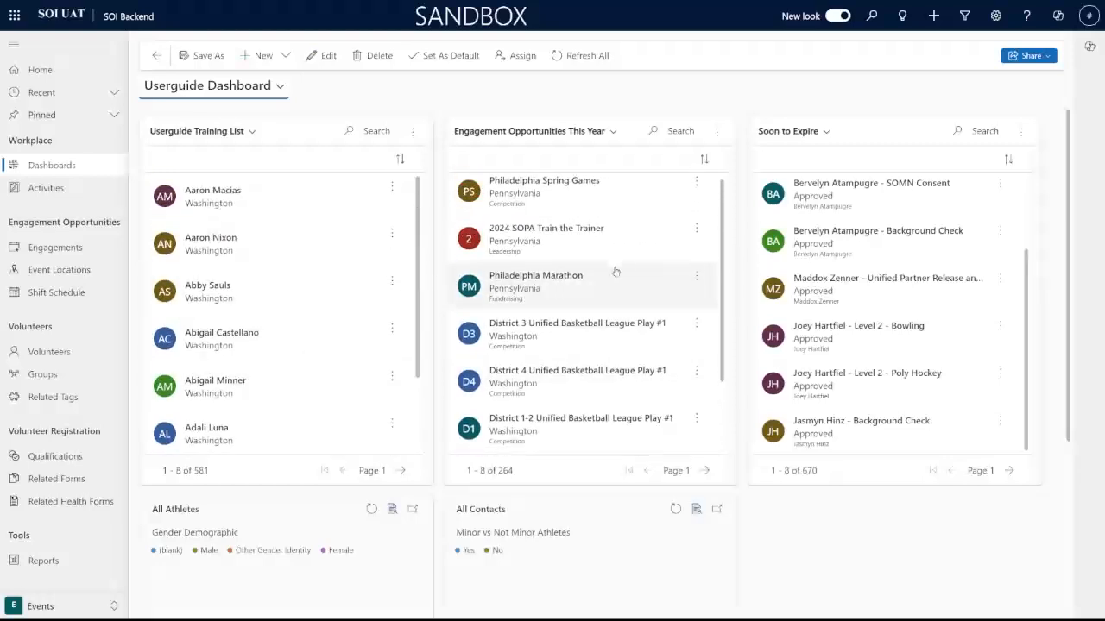
{"action": "scroll", "coordinate": [616, 272], "scroll_direction": "down", "scroll_amount": 1}
{"action": "scroll", "coordinate": [846, 294], "scroll_direction": "up", "scroll_amount": 1}
{"action": "scroll", "coordinate": [845, 302], "scroll_direction": "down", "scroll_amount": 1}
{"action": "scroll", "coordinate": [846, 306], "scroll_direction": "up", "scroll_amount": 1}
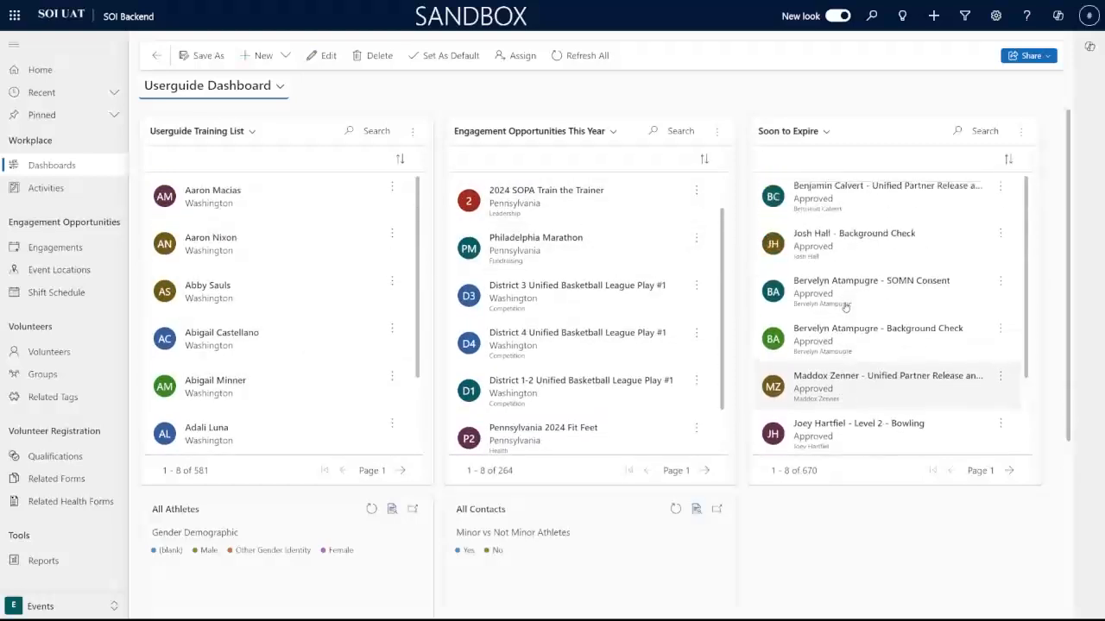
{"action": "scroll", "coordinate": [390, 293], "scroll_direction": "down", "scroll_amount": 1}
{"action": "scroll", "coordinate": [354, 267], "scroll_direction": "up", "scroll_amount": 1}
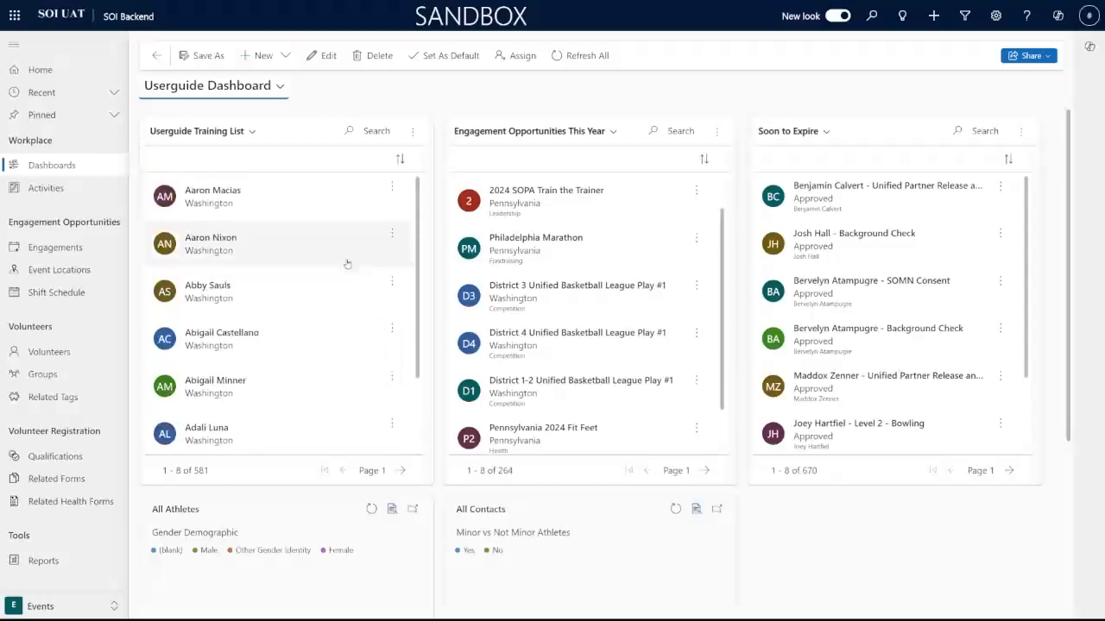
{"action": "left_click", "coordinate": [313, 199]}
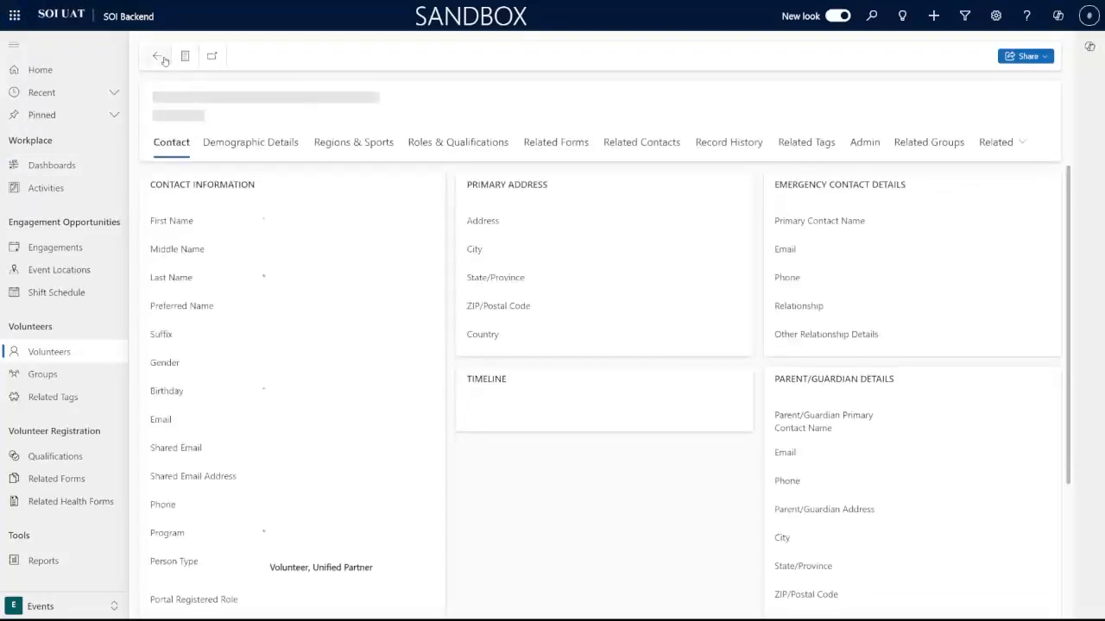
{"action": "left_click", "coordinate": [159, 59]}
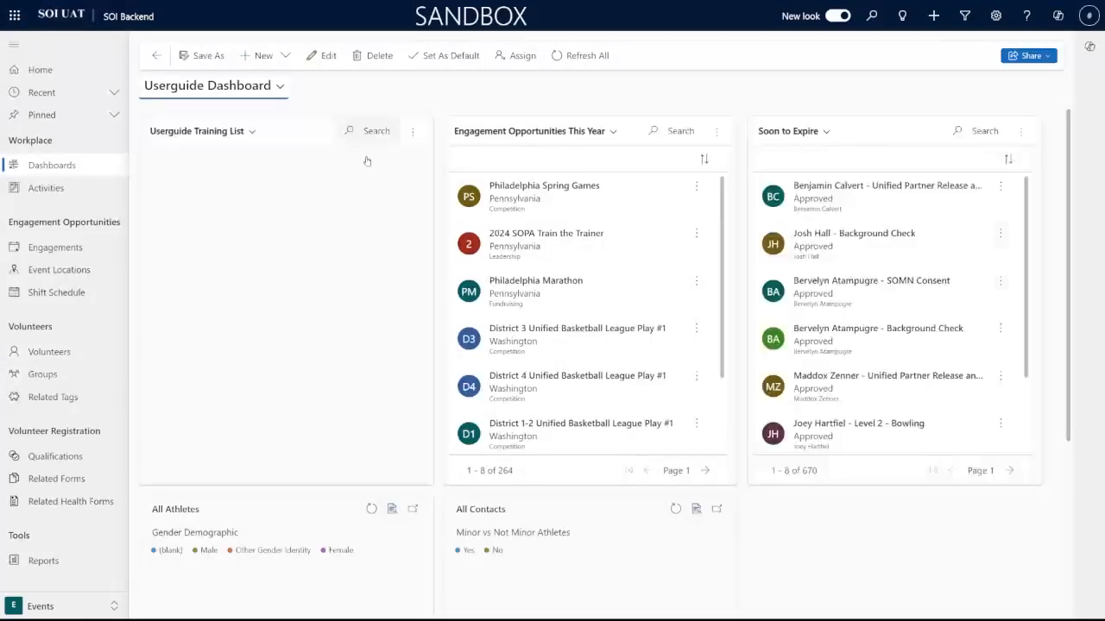
{"action": "left_click", "coordinate": [414, 132]}
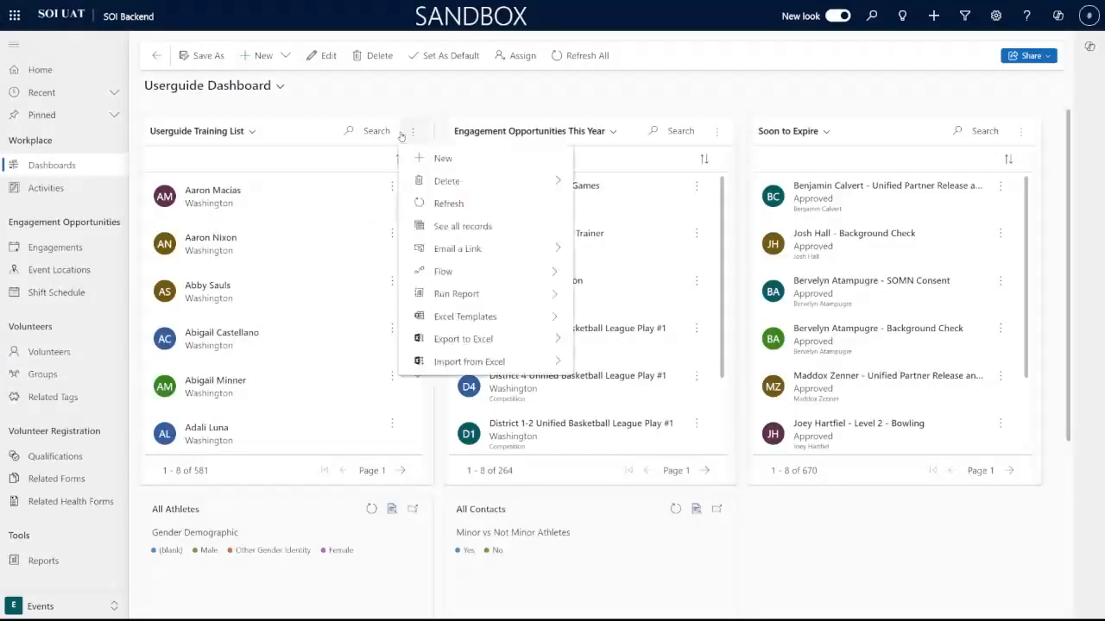
{"action": "left_click", "coordinate": [415, 132]}
{"action": "left_click", "coordinate": [399, 159]}
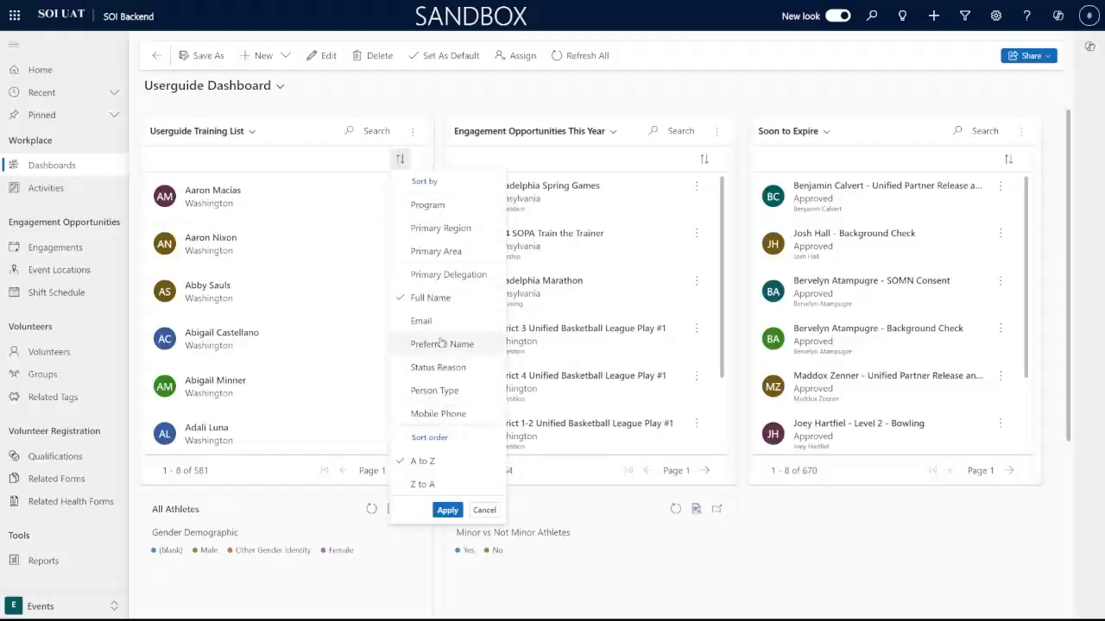
{"action": "left_click", "coordinate": [335, 167]}
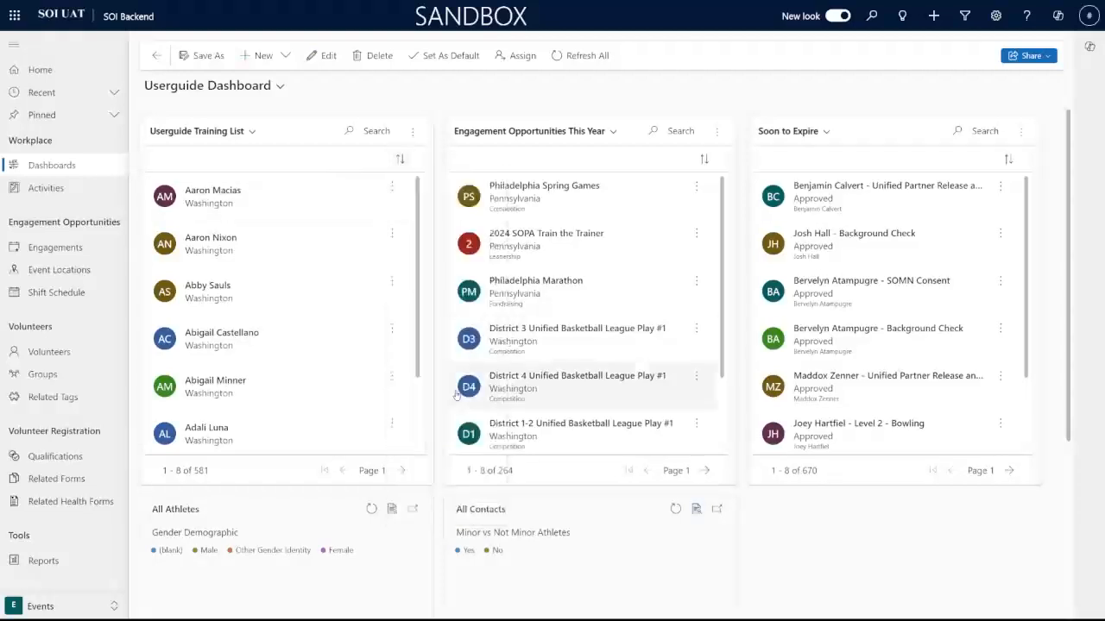
{"action": "left_click", "coordinate": [399, 471]}
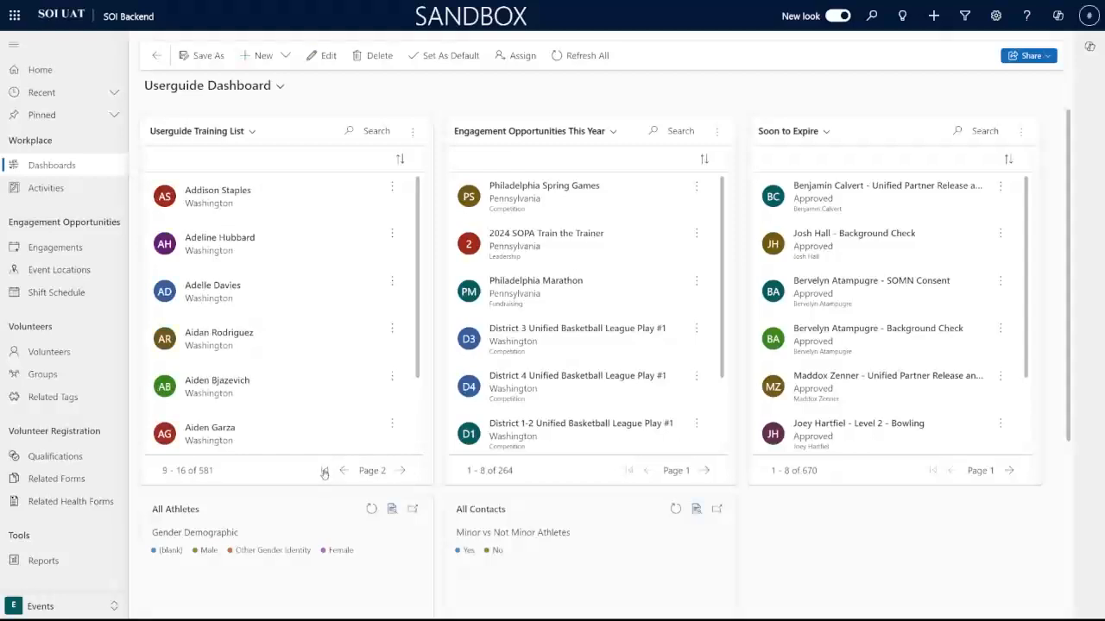
{"action": "left_click", "coordinate": [324, 471]}
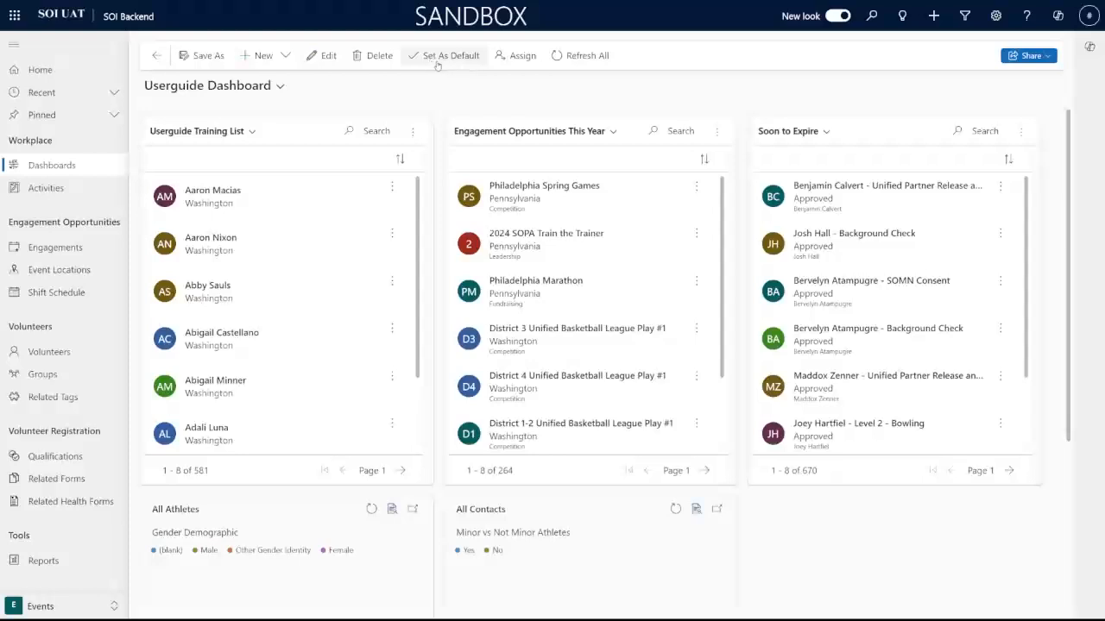
Step: Set Userguide Dashboard as default, then go to Activities and back to Dashboards to confirm it loads
{"action": "left_click", "coordinate": [437, 62]}
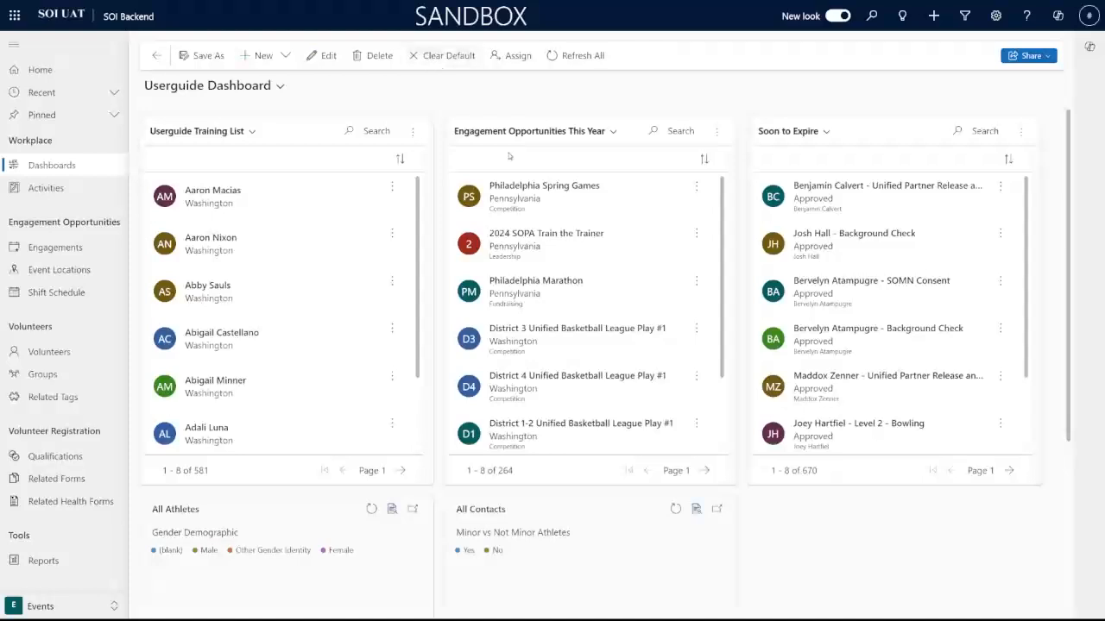
{"action": "left_click", "coordinate": [73, 187]}
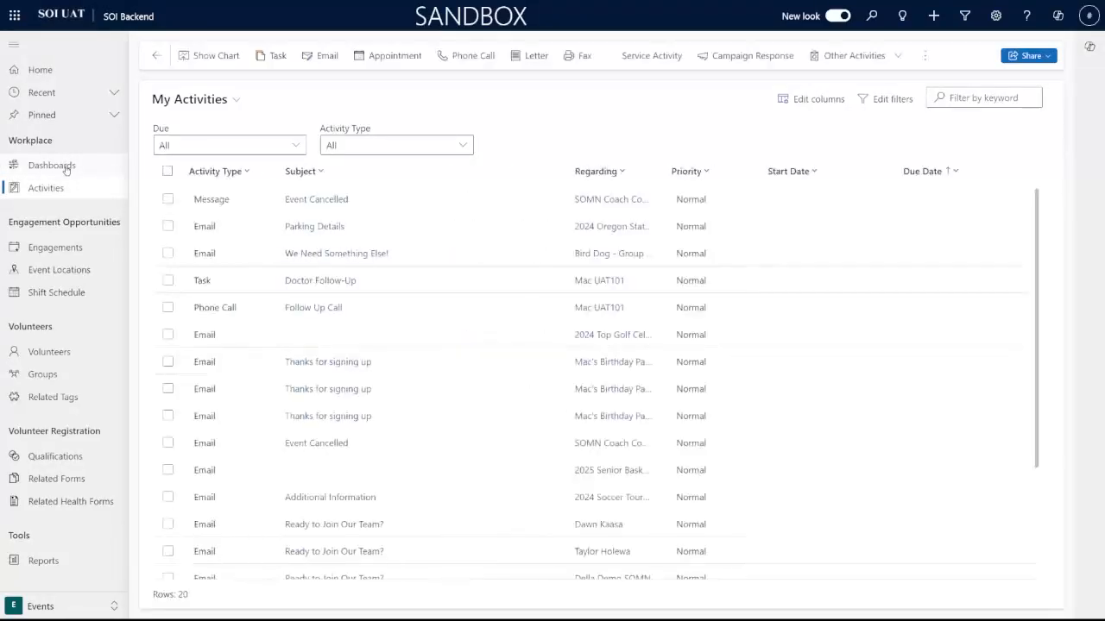
{"action": "left_click", "coordinate": [66, 169]}
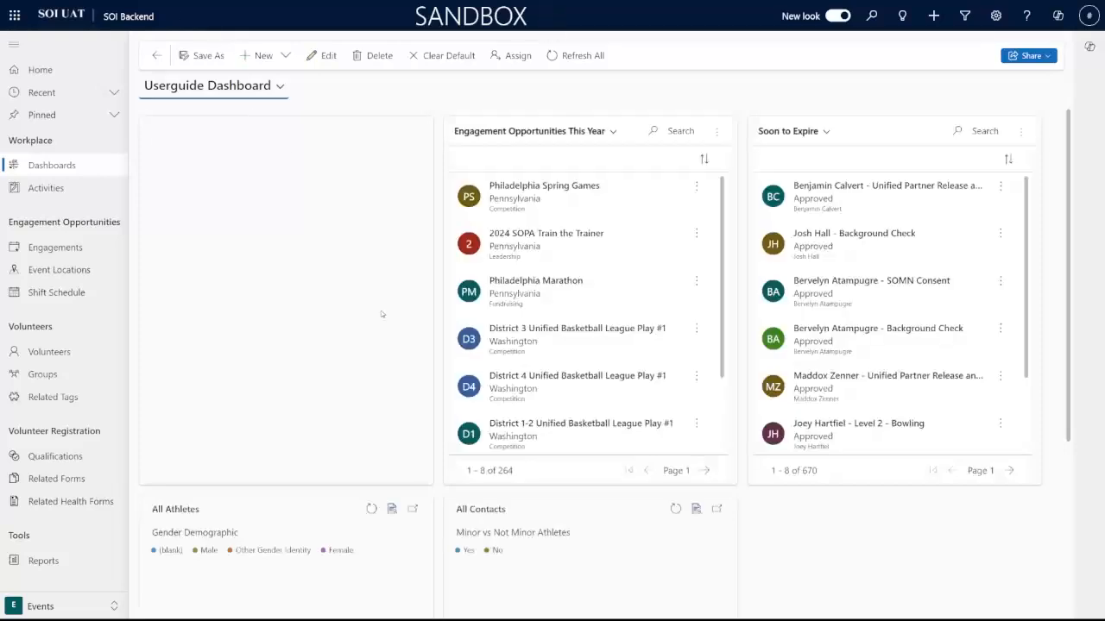
{"action": "scroll", "coordinate": [666, 493], "scroll_direction": "down", "scroll_amount": 3}
{"action": "scroll", "coordinate": [803, 512], "scroll_direction": "up", "scroll_amount": 3}
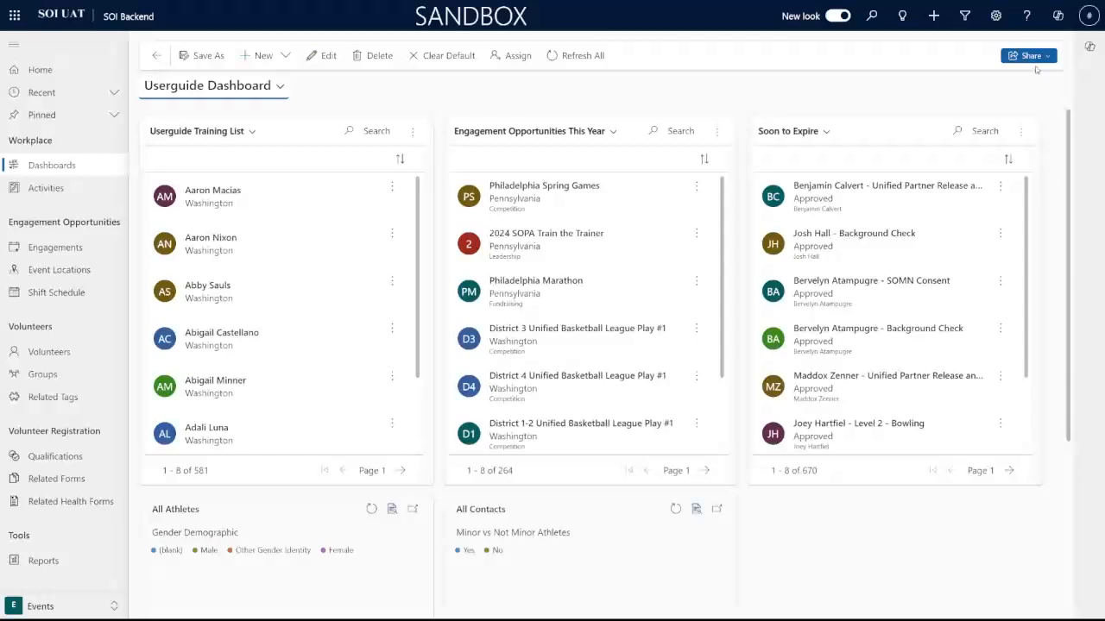
Step: Open Manage access for the dashboard and add the matching user found by search
{"action": "left_click", "coordinate": [1041, 58]}
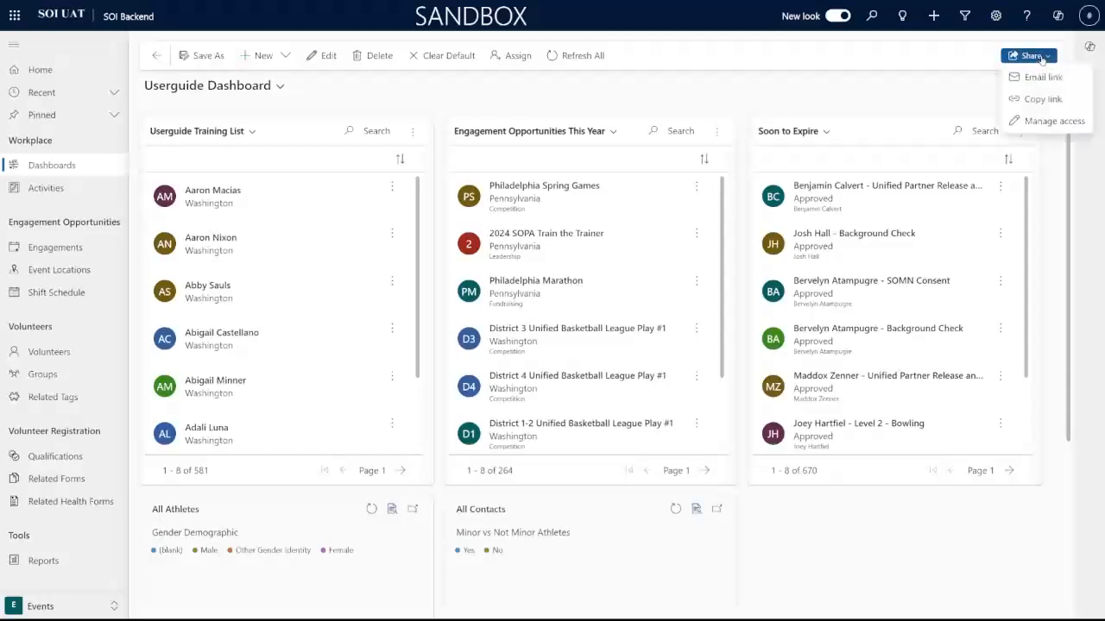
{"action": "left_click", "coordinate": [1043, 122]}
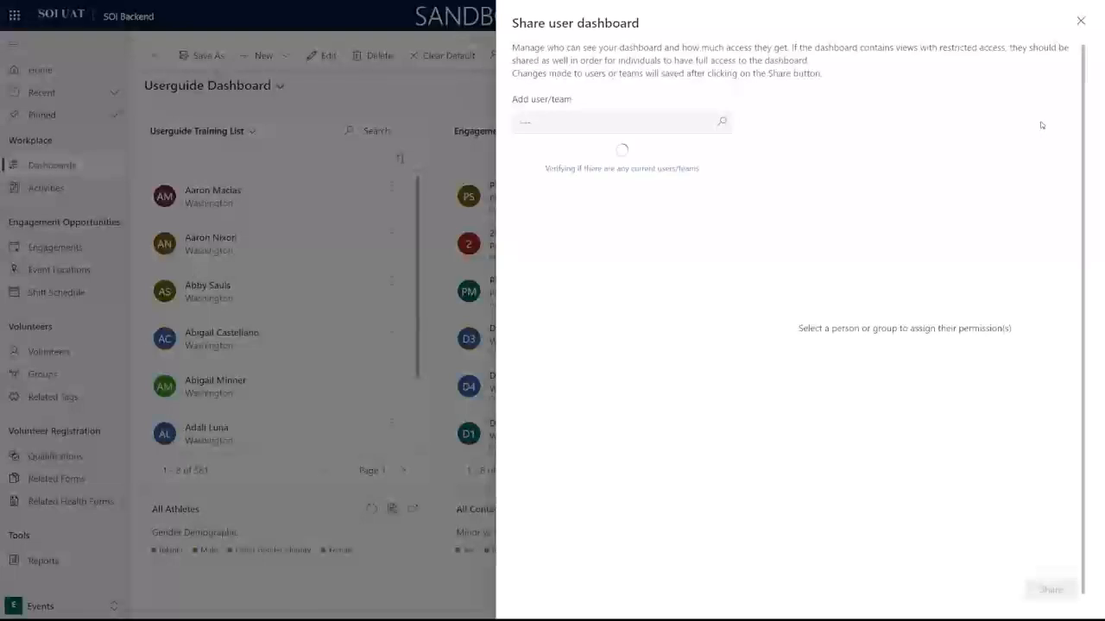
{"action": "left_click", "coordinate": [622, 121]}
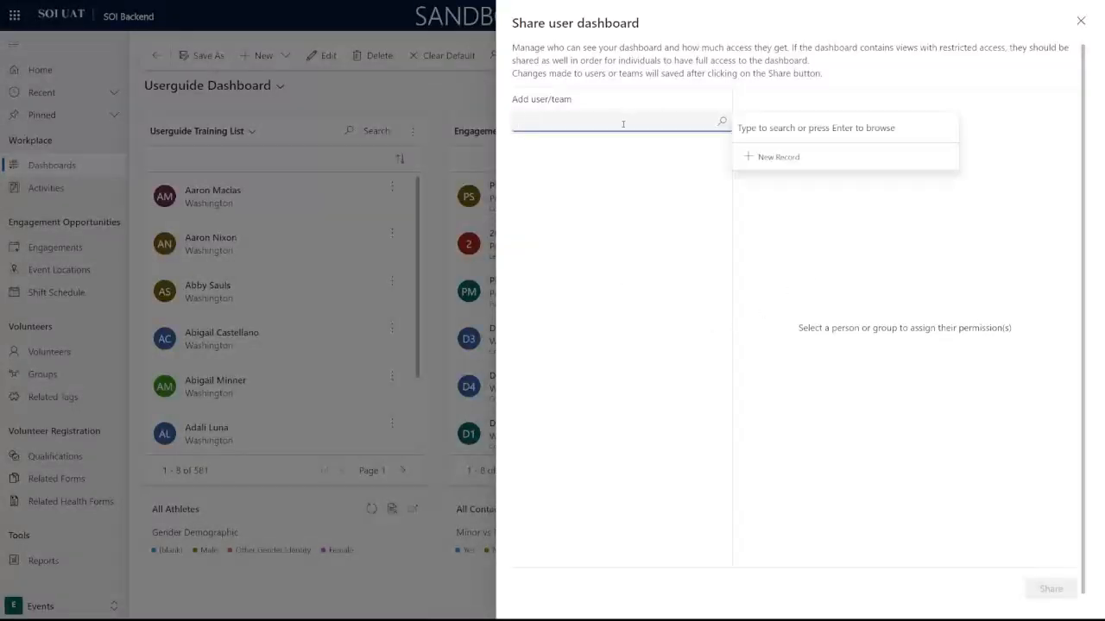
{"action": "type", "text": "ed"}
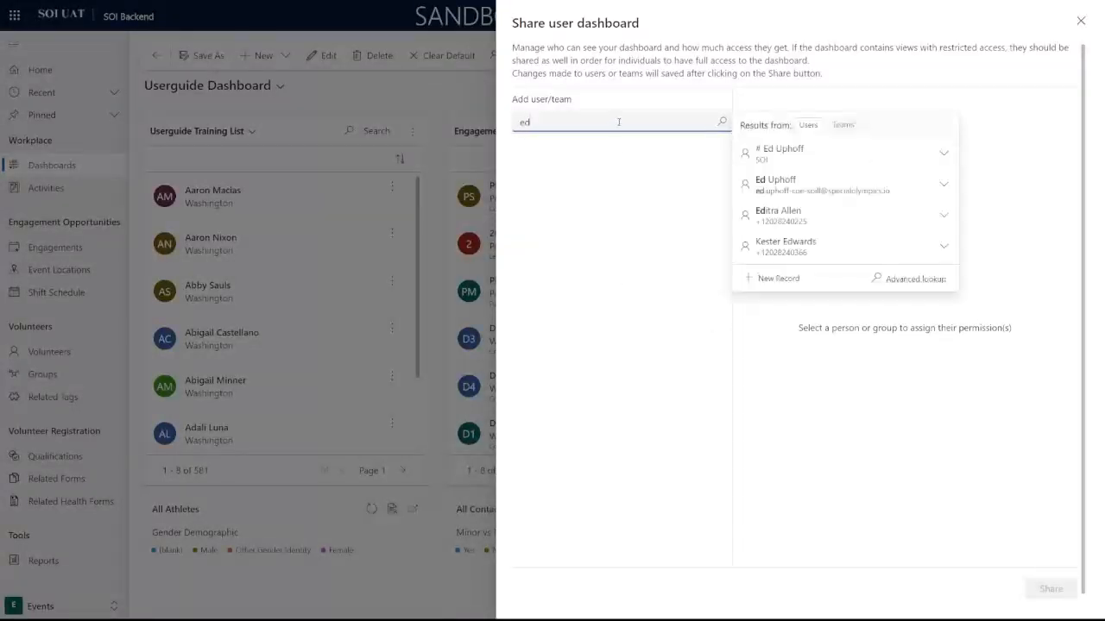
{"action": "left_click", "coordinate": [835, 154]}
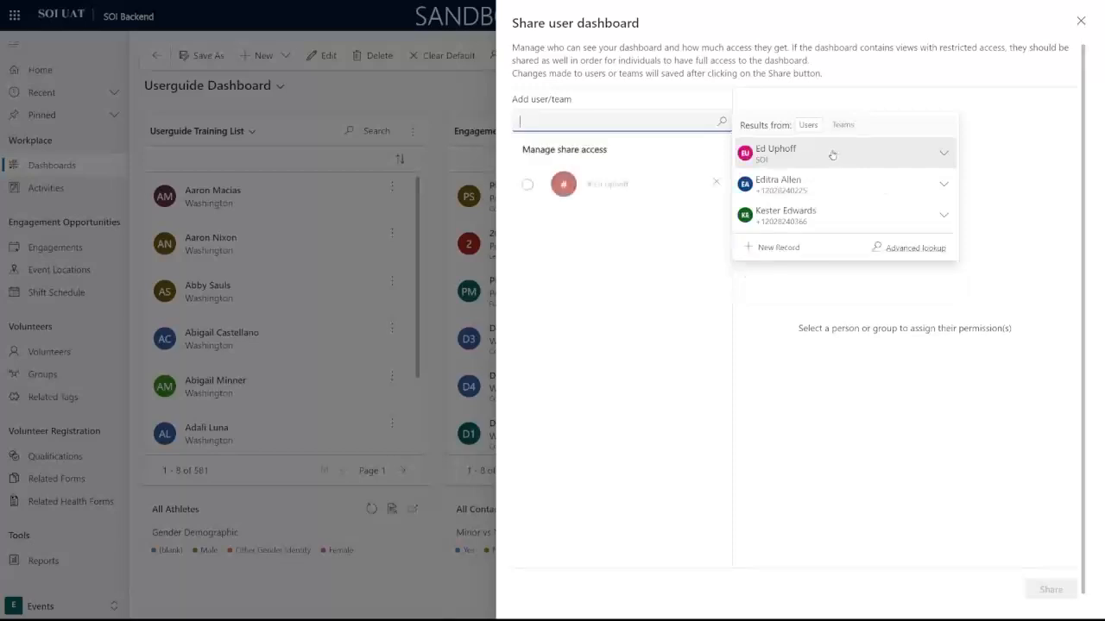
Step: Grant the user Read, Write and Share permissions, save, and close the panel
{"action": "left_click", "coordinate": [528, 185]}
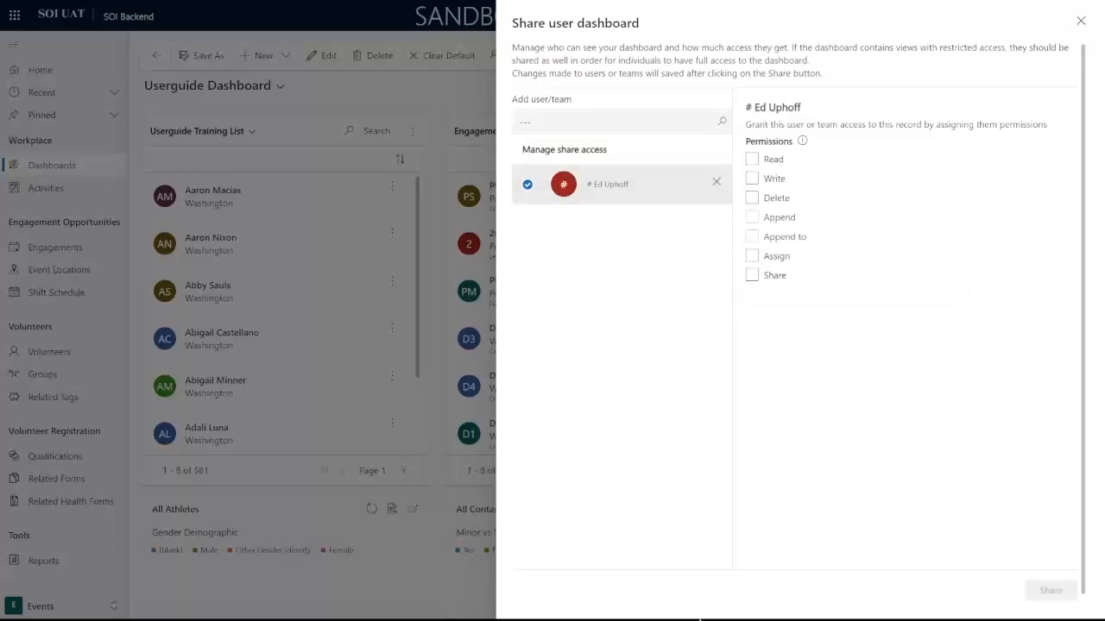
{"action": "left_click", "coordinate": [752, 160]}
{"action": "left_click", "coordinate": [752, 179]}
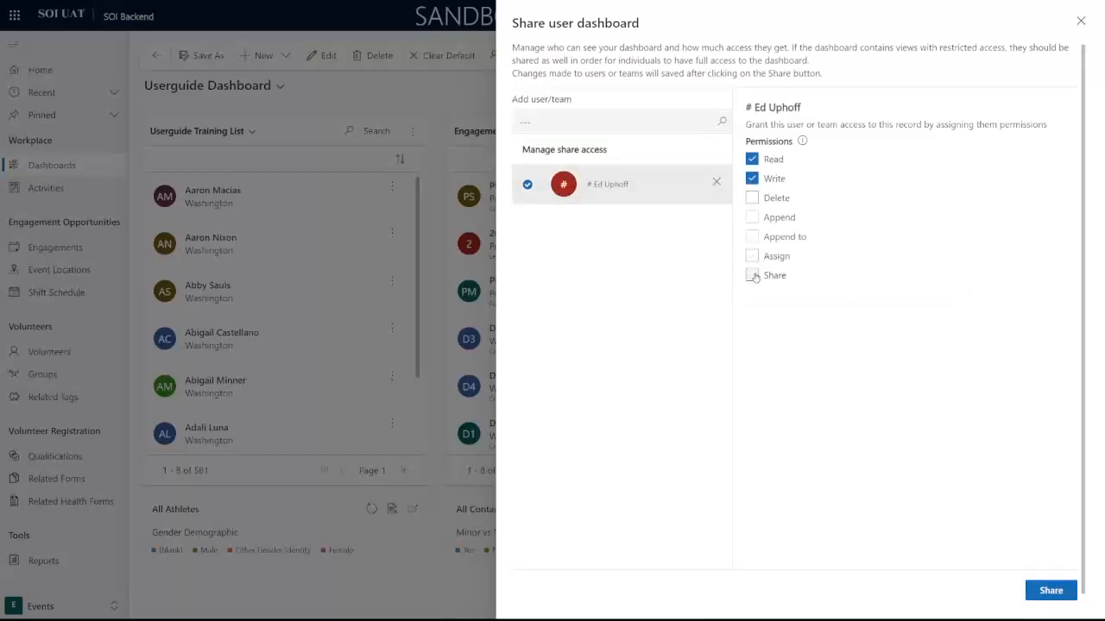
{"action": "left_click", "coordinate": [751, 275]}
{"action": "left_click", "coordinate": [1038, 591]}
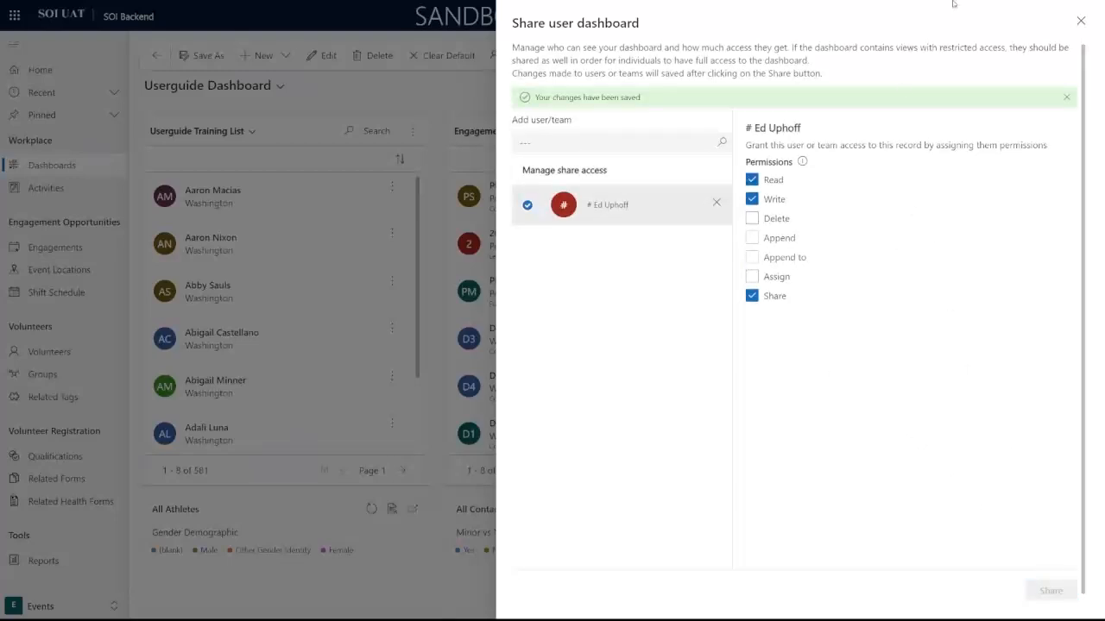
{"action": "left_click", "coordinate": [1080, 23]}
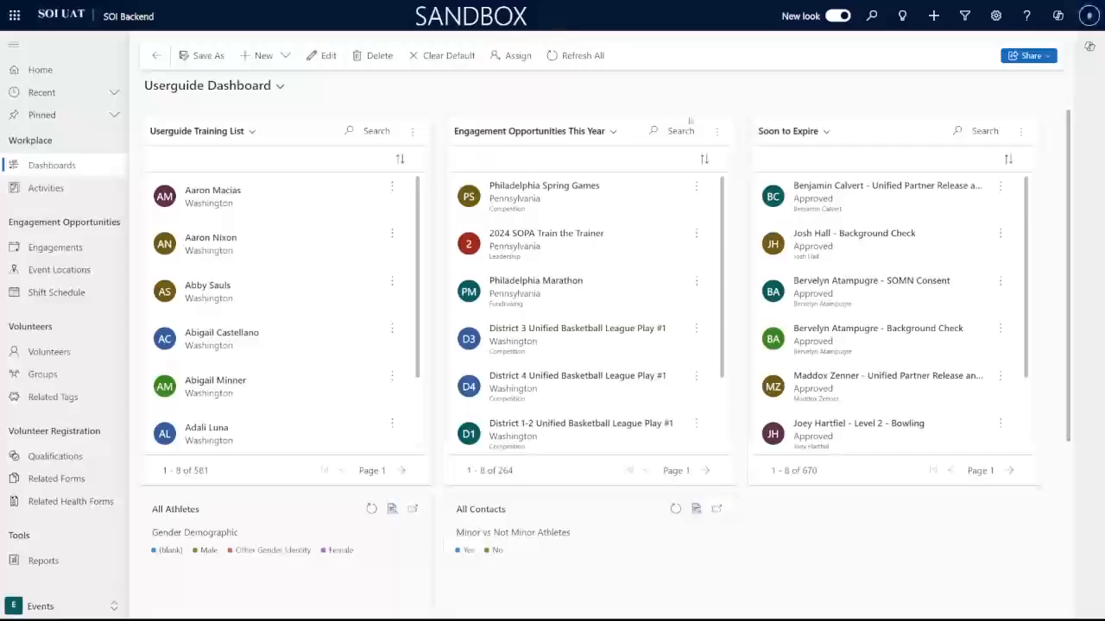
{"action": "left_click", "coordinate": [271, 91]}
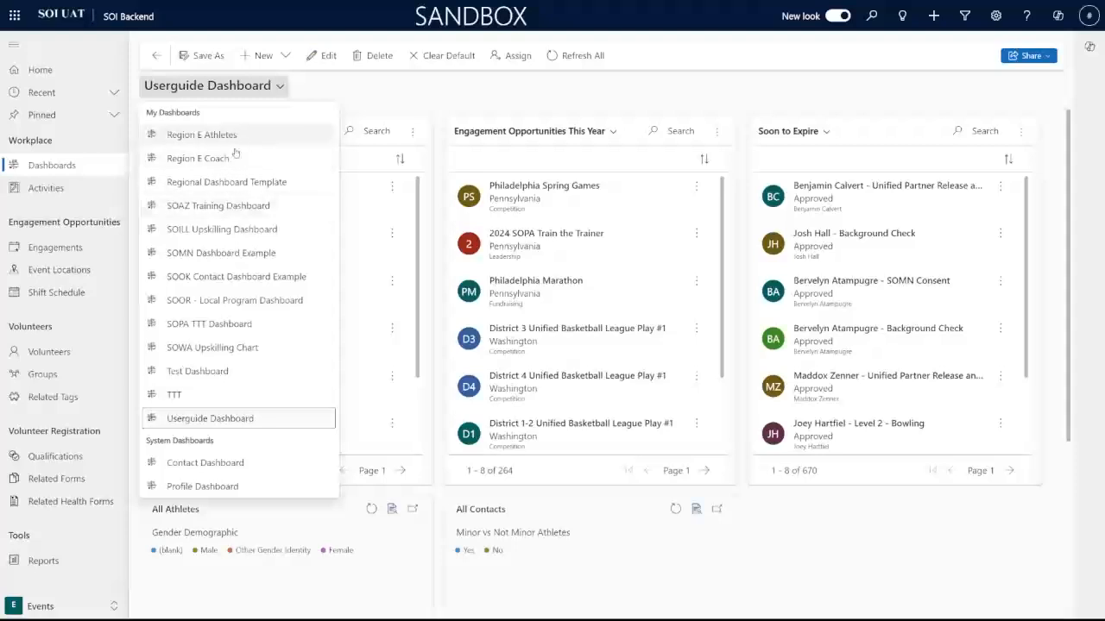
{"action": "left_click", "coordinate": [241, 419]}
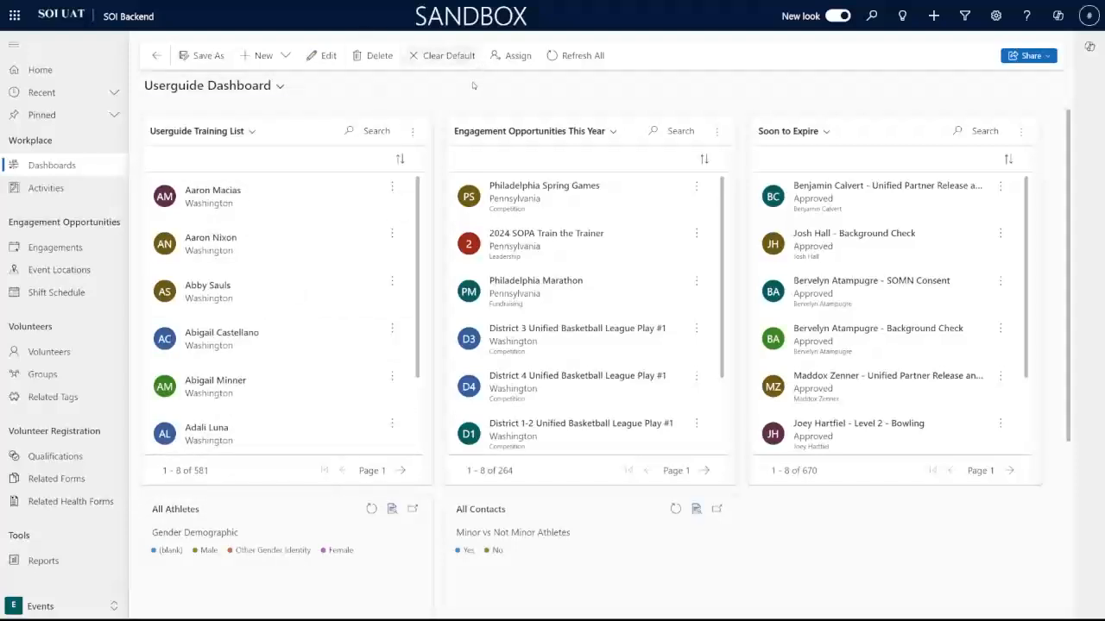
{"action": "scroll", "coordinate": [350, 263], "scroll_direction": "down", "scroll_amount": 1}
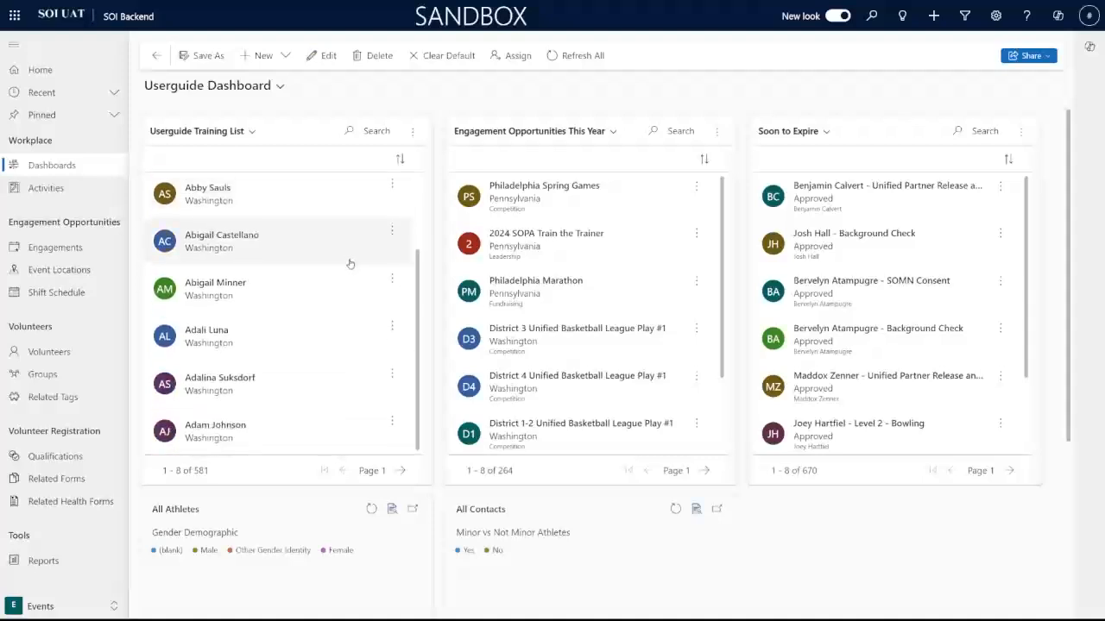
{"action": "scroll", "coordinate": [349, 263], "scroll_direction": "up", "scroll_amount": 1}
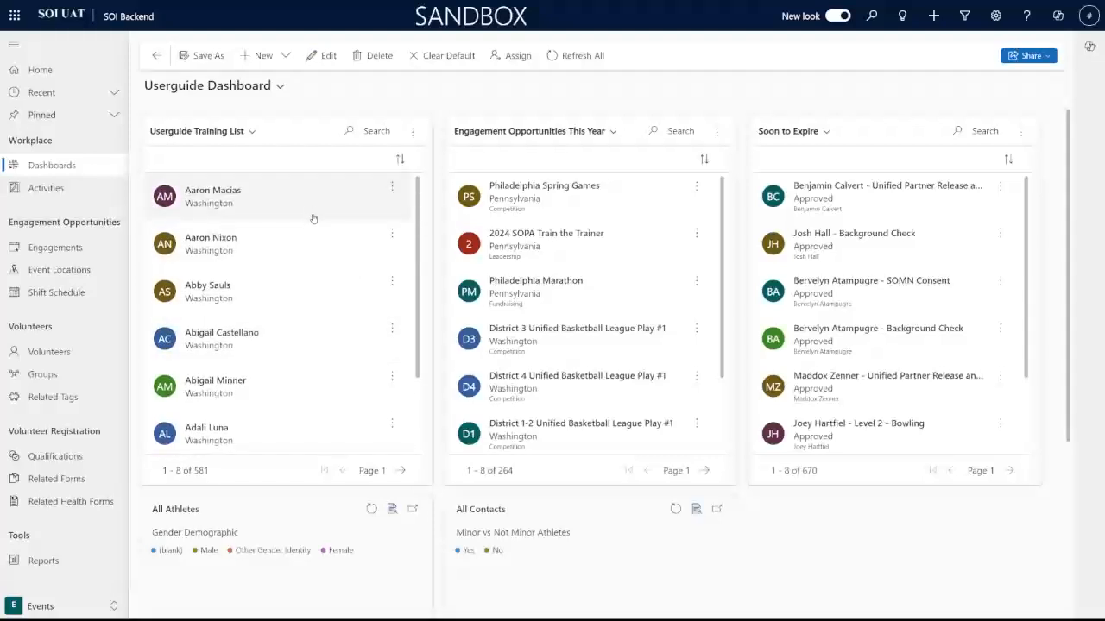